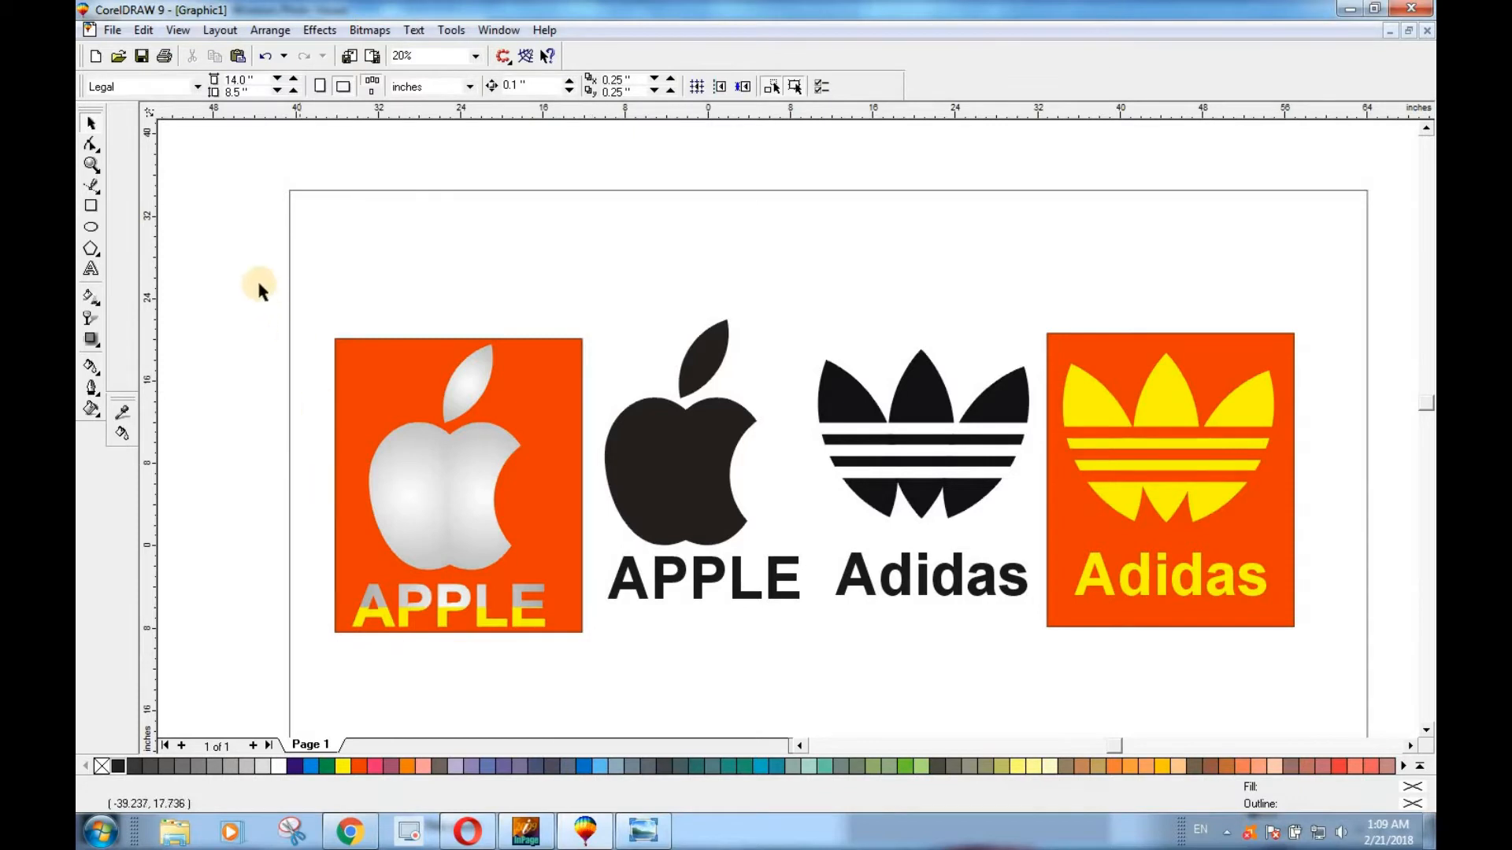
Switch to the Opera browser and look through the uploaded videos on the Amir Academy YouTube channel.
key("ctrl+a")
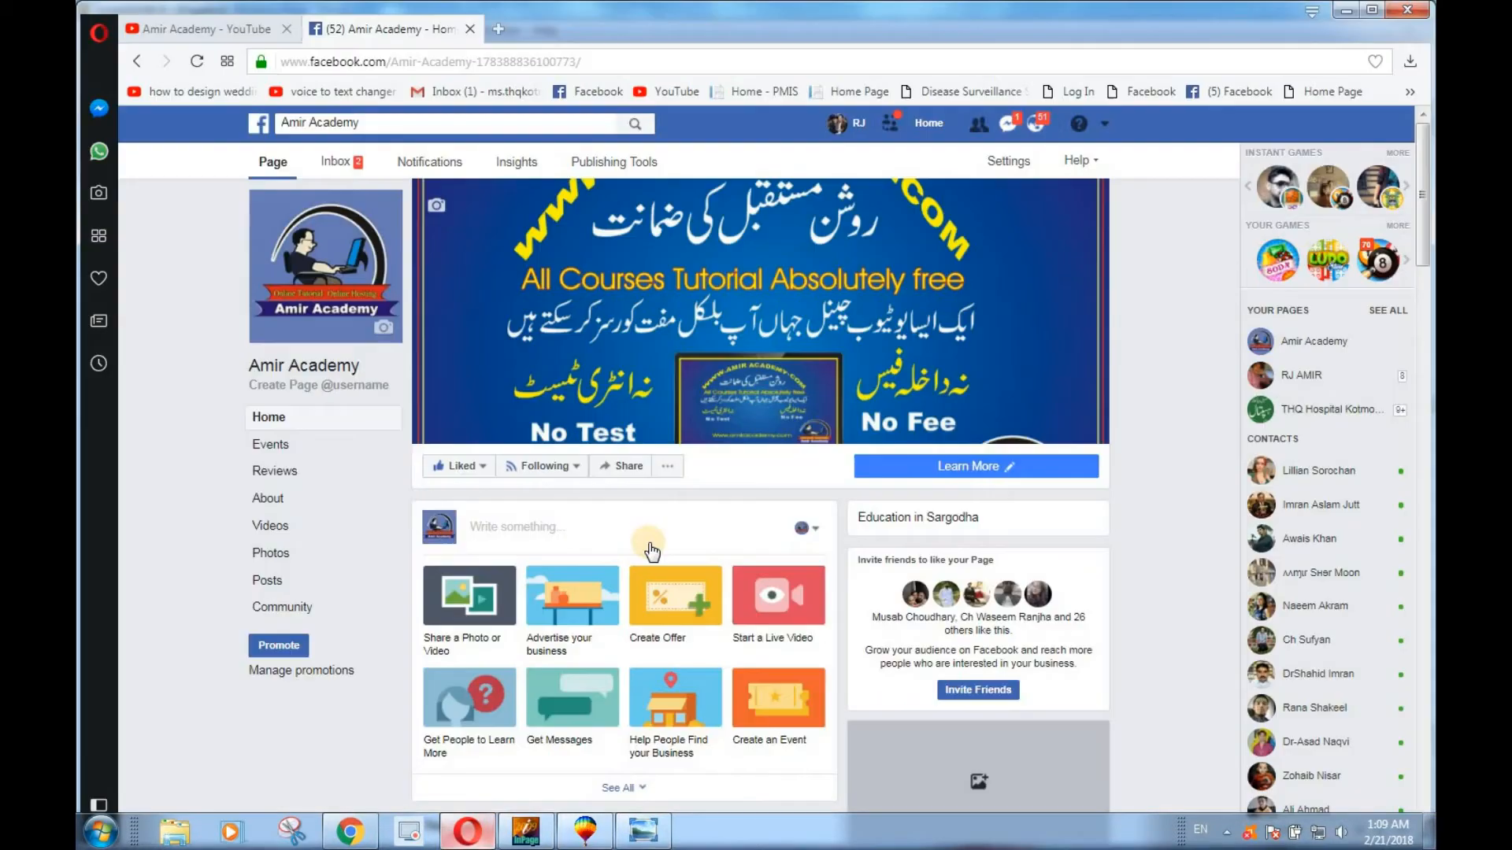
left_click(468, 831)
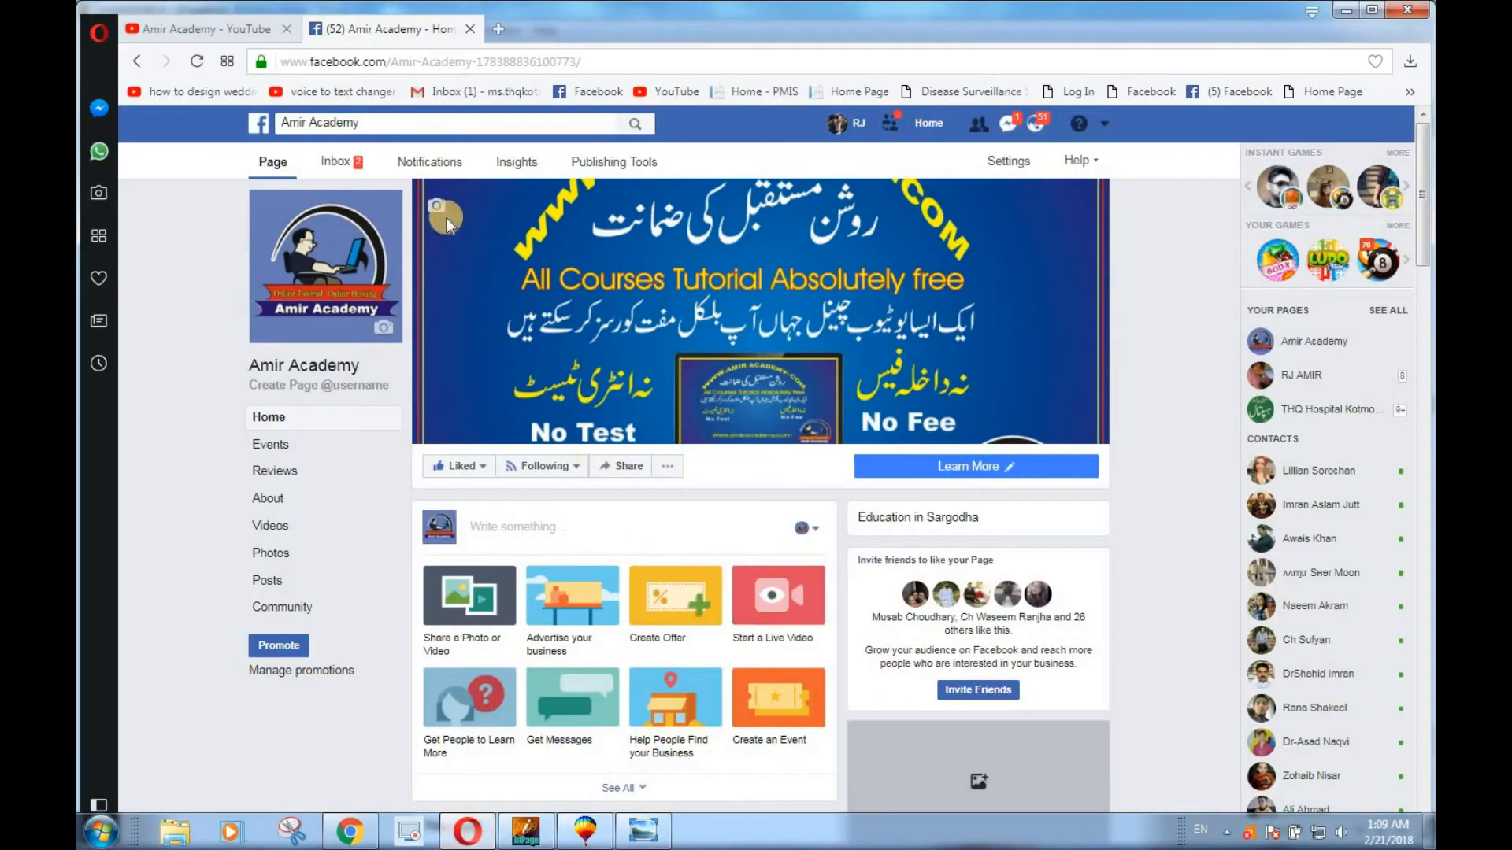
left_click(203, 26)
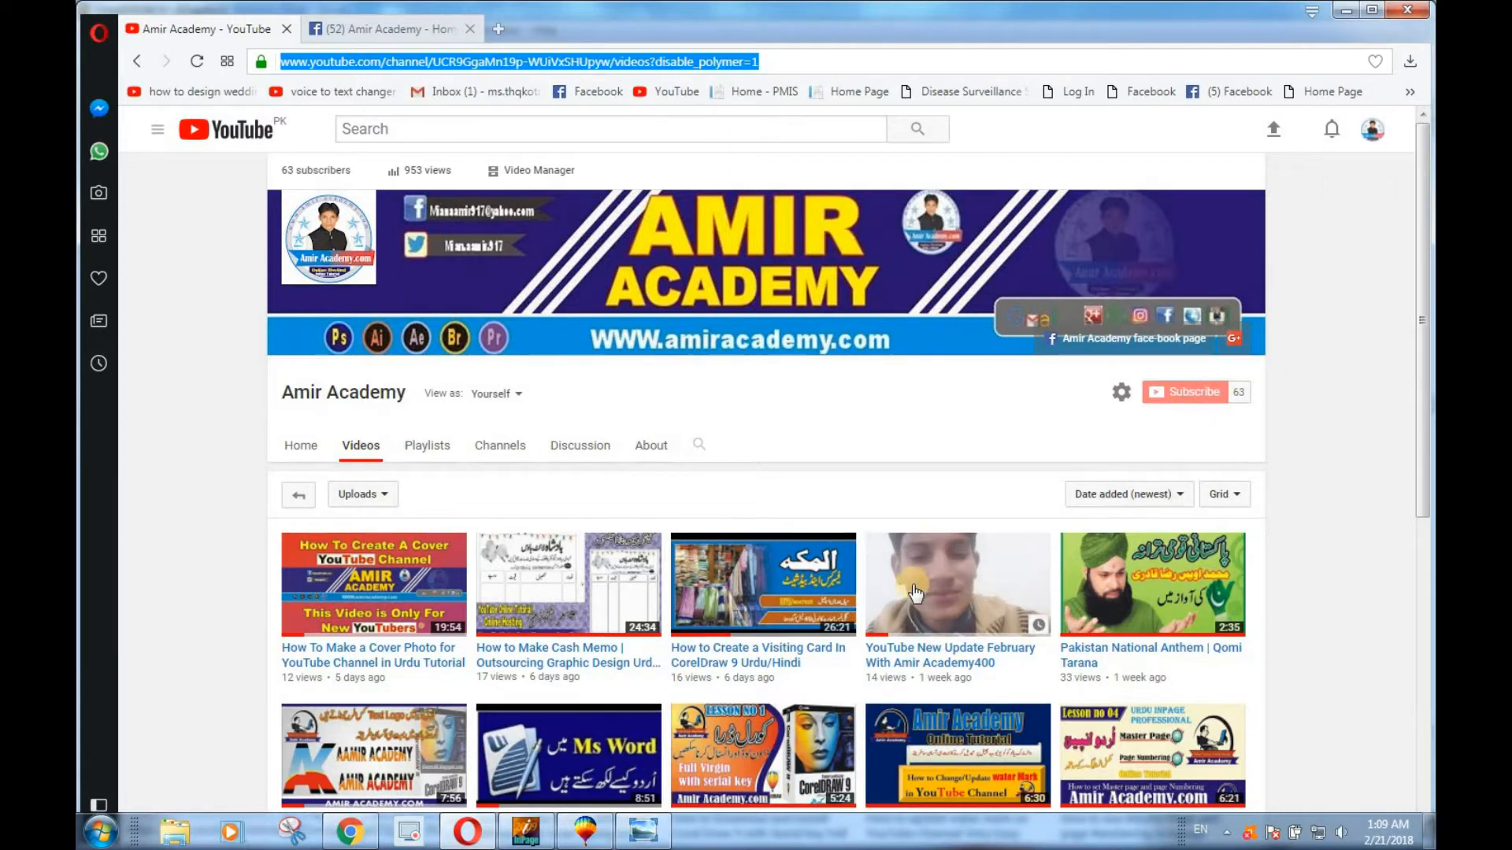
scroll(917, 583, "down", 2)
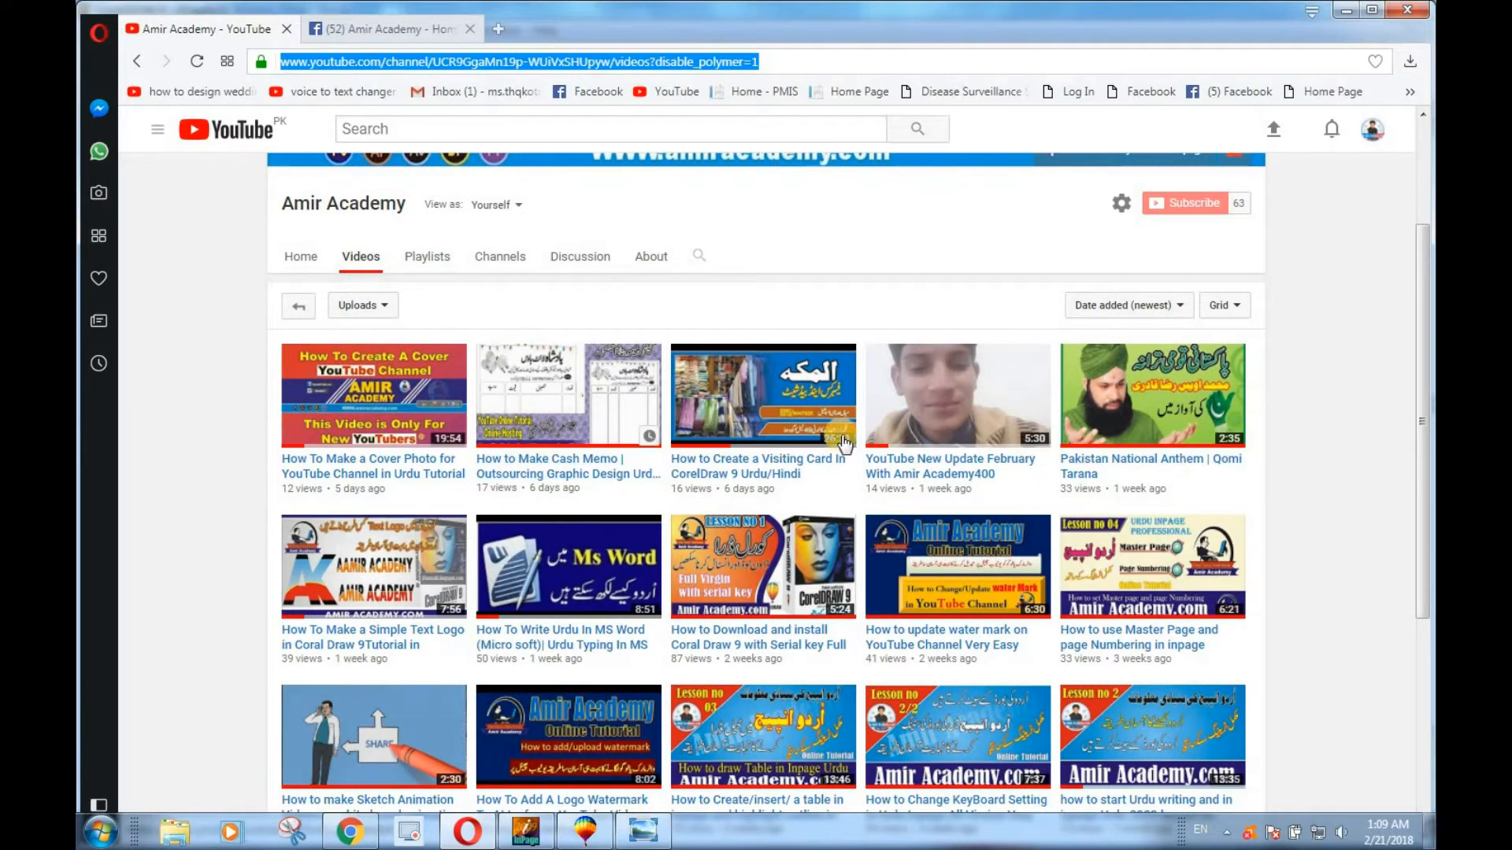
scroll(691, 641, "down", 2)
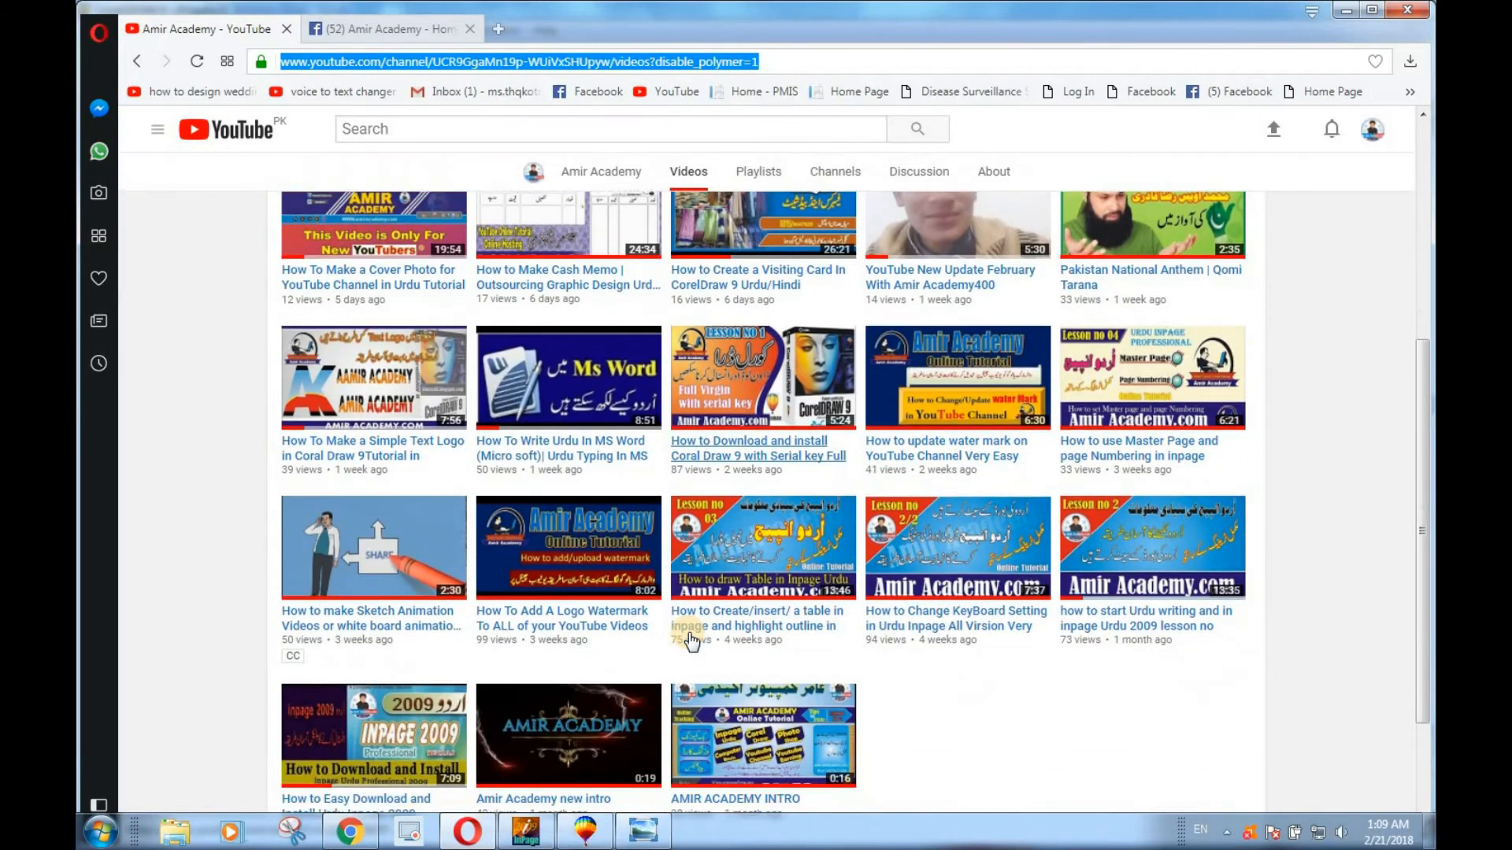
scroll(692, 642, "up", 2)
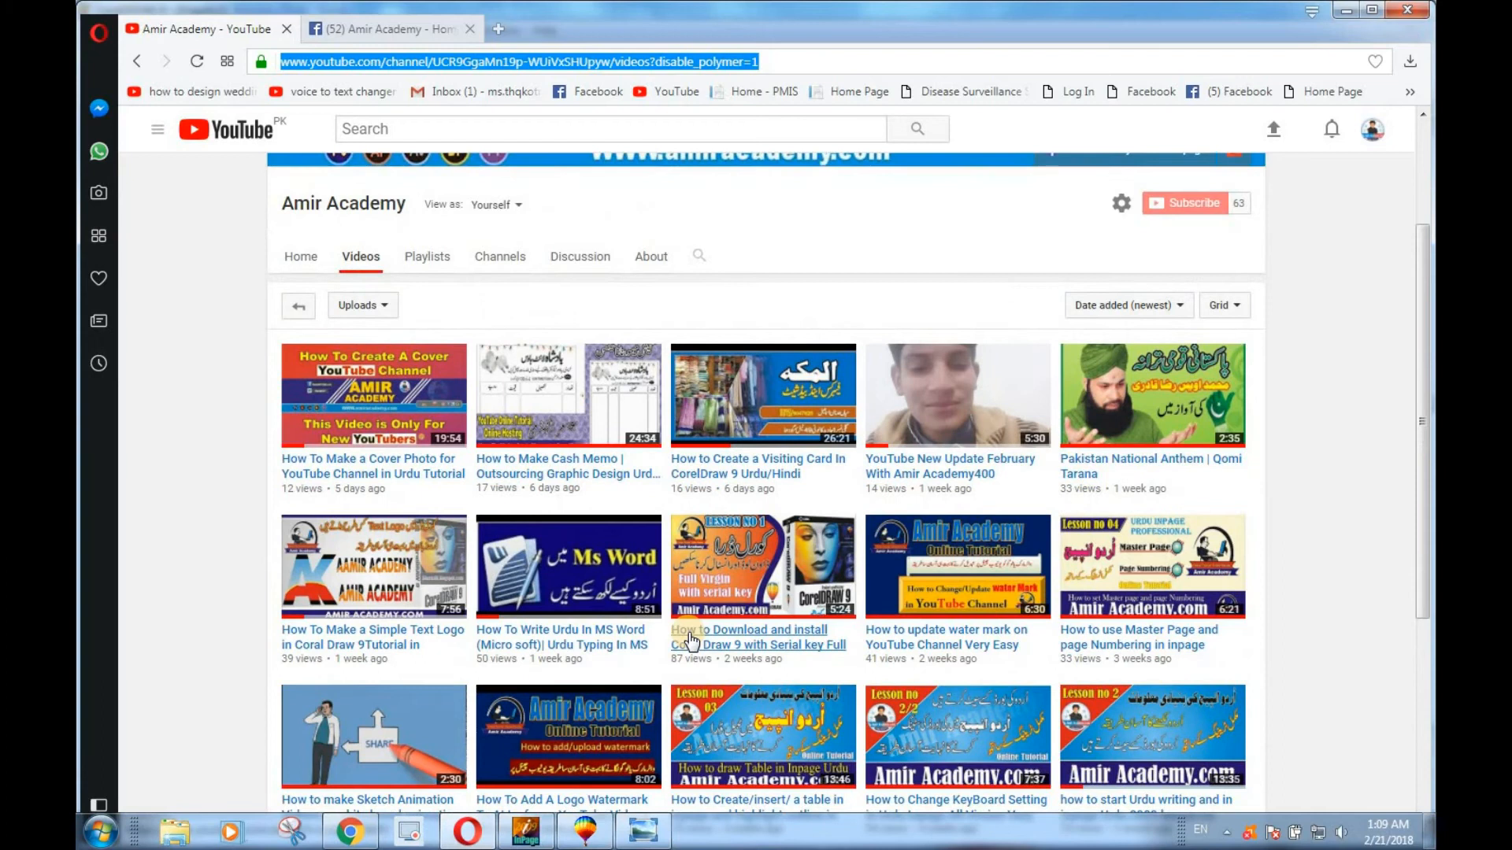
scroll(691, 642, "down", 2)
scroll(691, 641, "up", 2)
scroll(691, 642, "up", 1)
Look through the posts and photos on the Amir Academy Facebook page and return to the YouTube channel page.
left_click(382, 28)
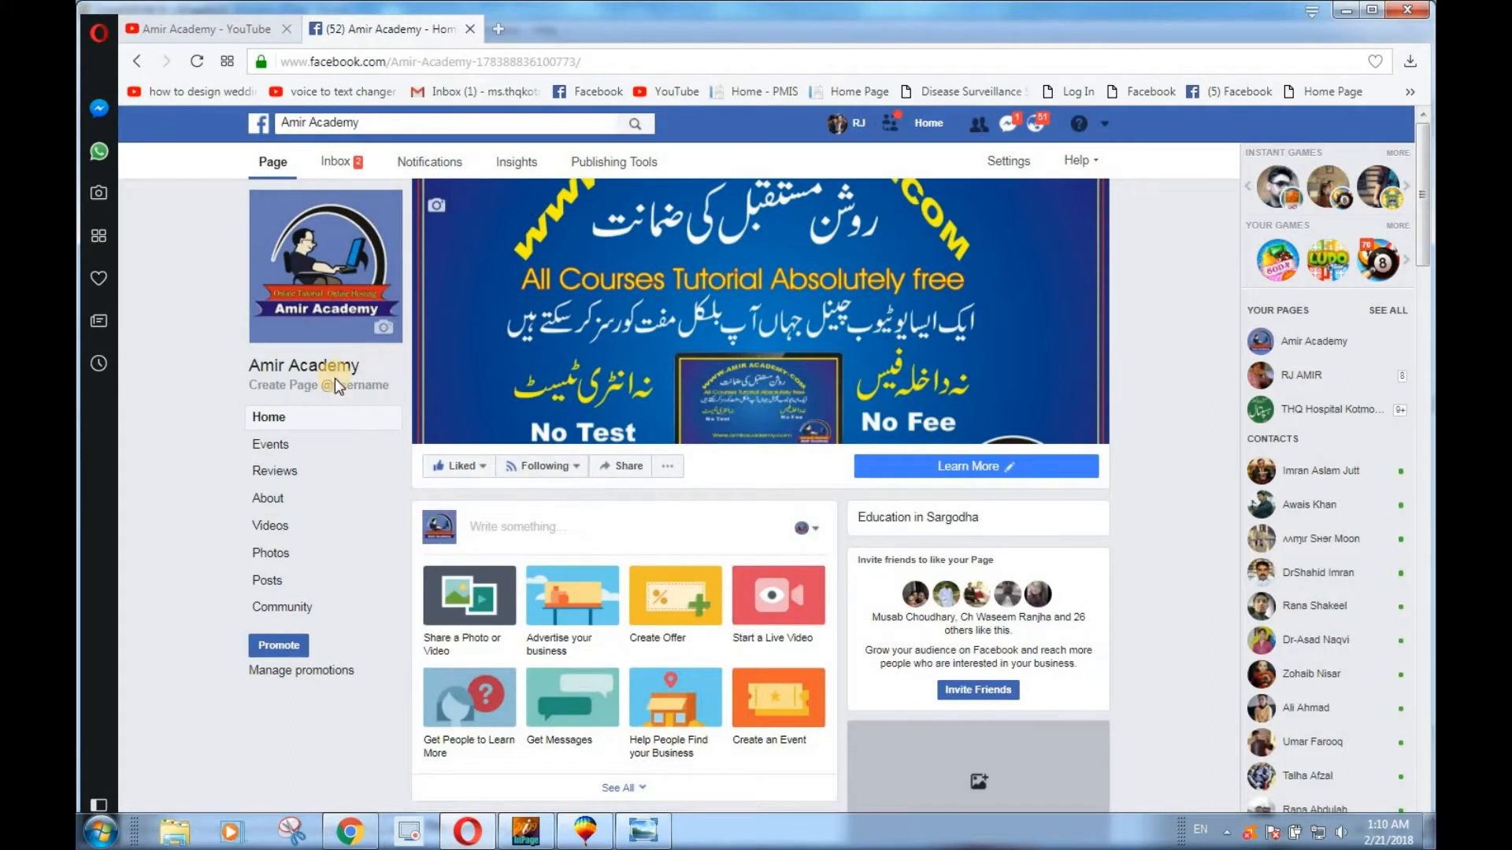
scroll(594, 499, "down", 2)
scroll(594, 500, "up", 2)
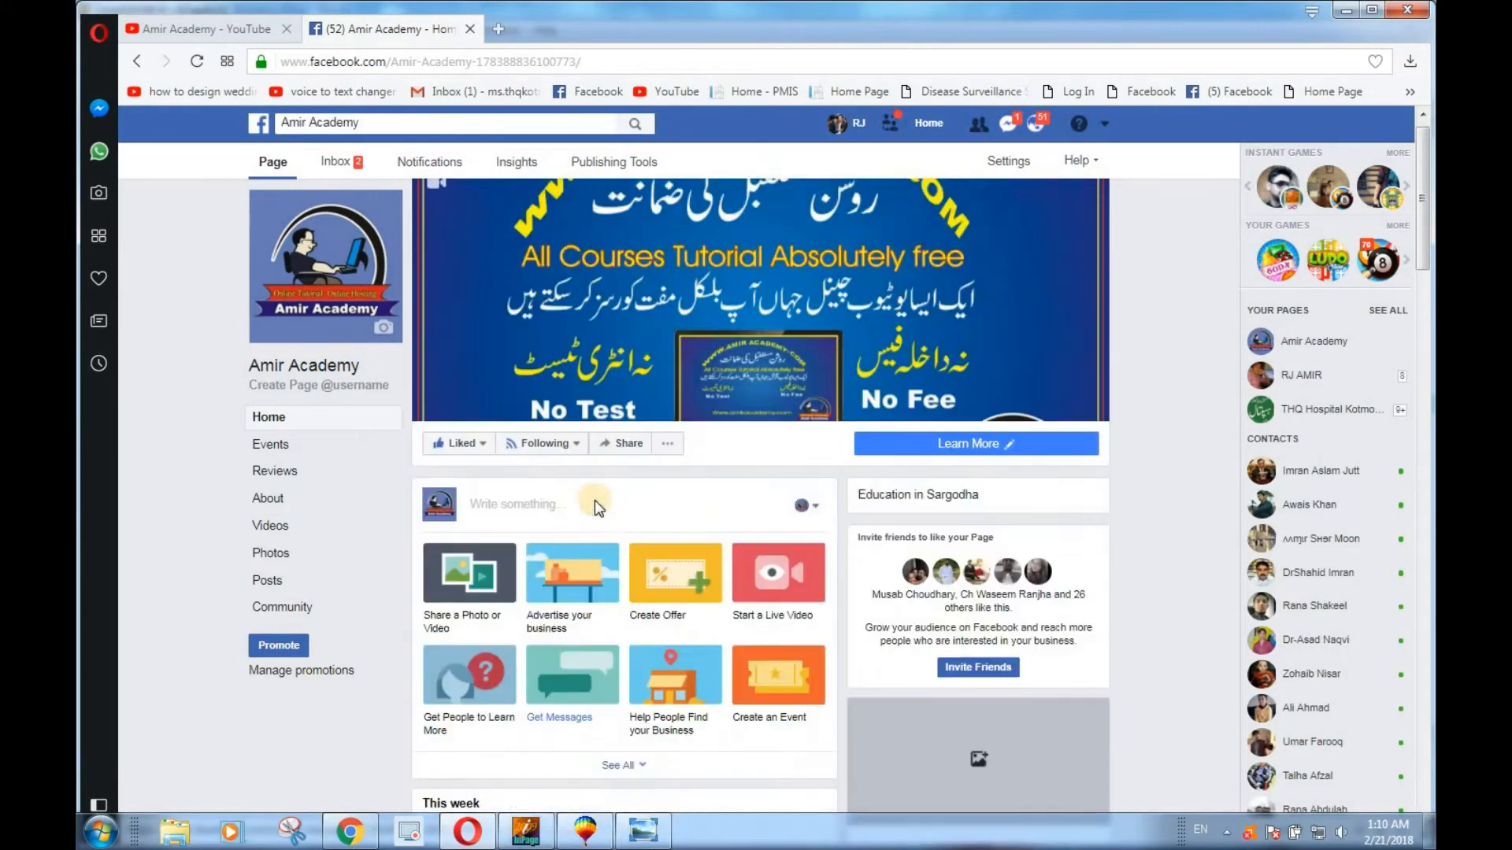
scroll(598, 508, "down", 5)
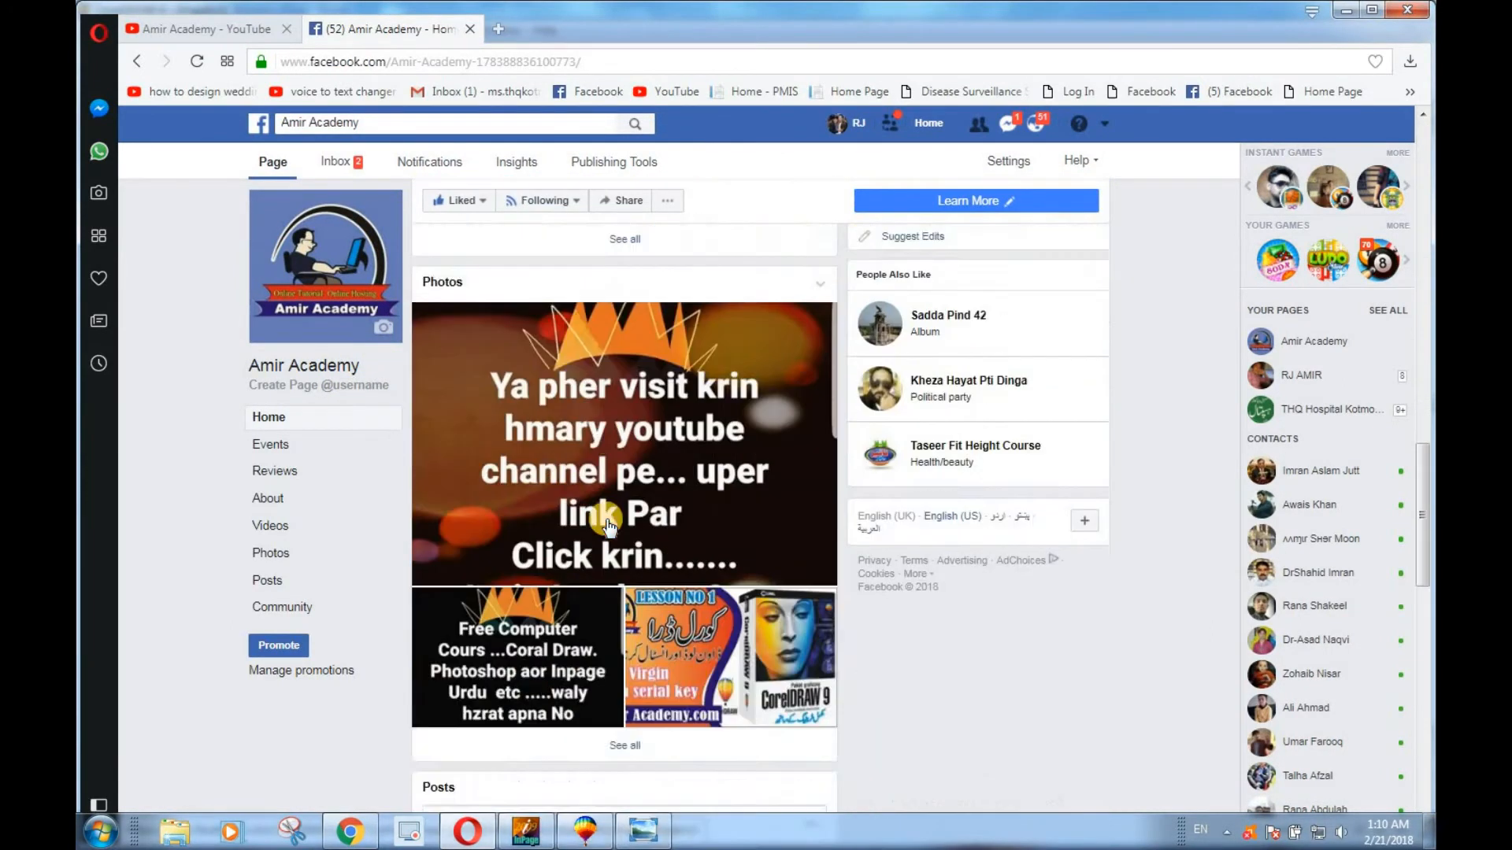
scroll(608, 526, "down", 5)
scroll(609, 526, "down", 6)
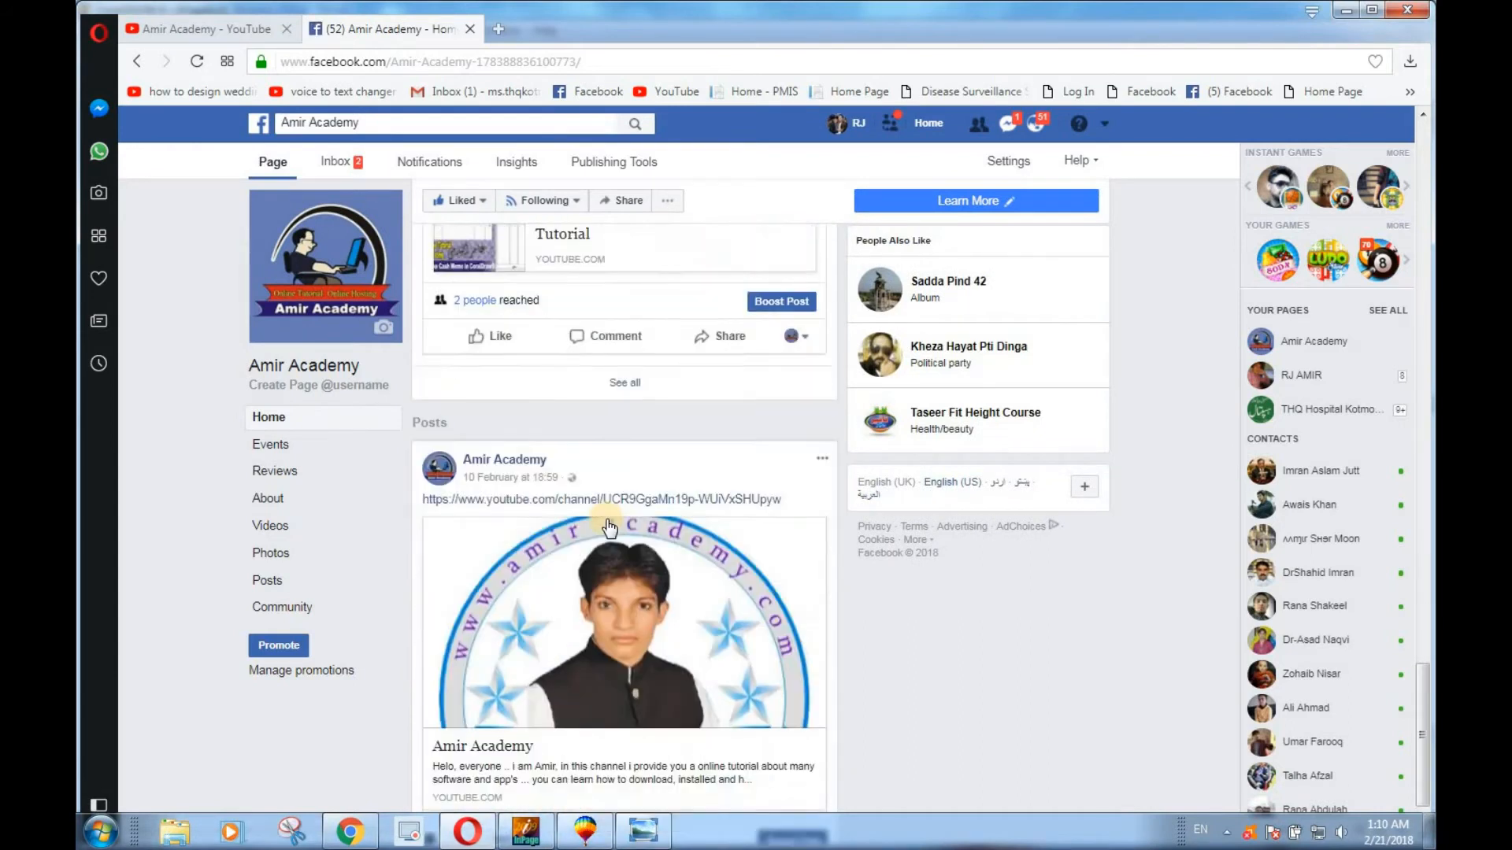
scroll(611, 528, "down", 2)
scroll(610, 529, "up", 8)
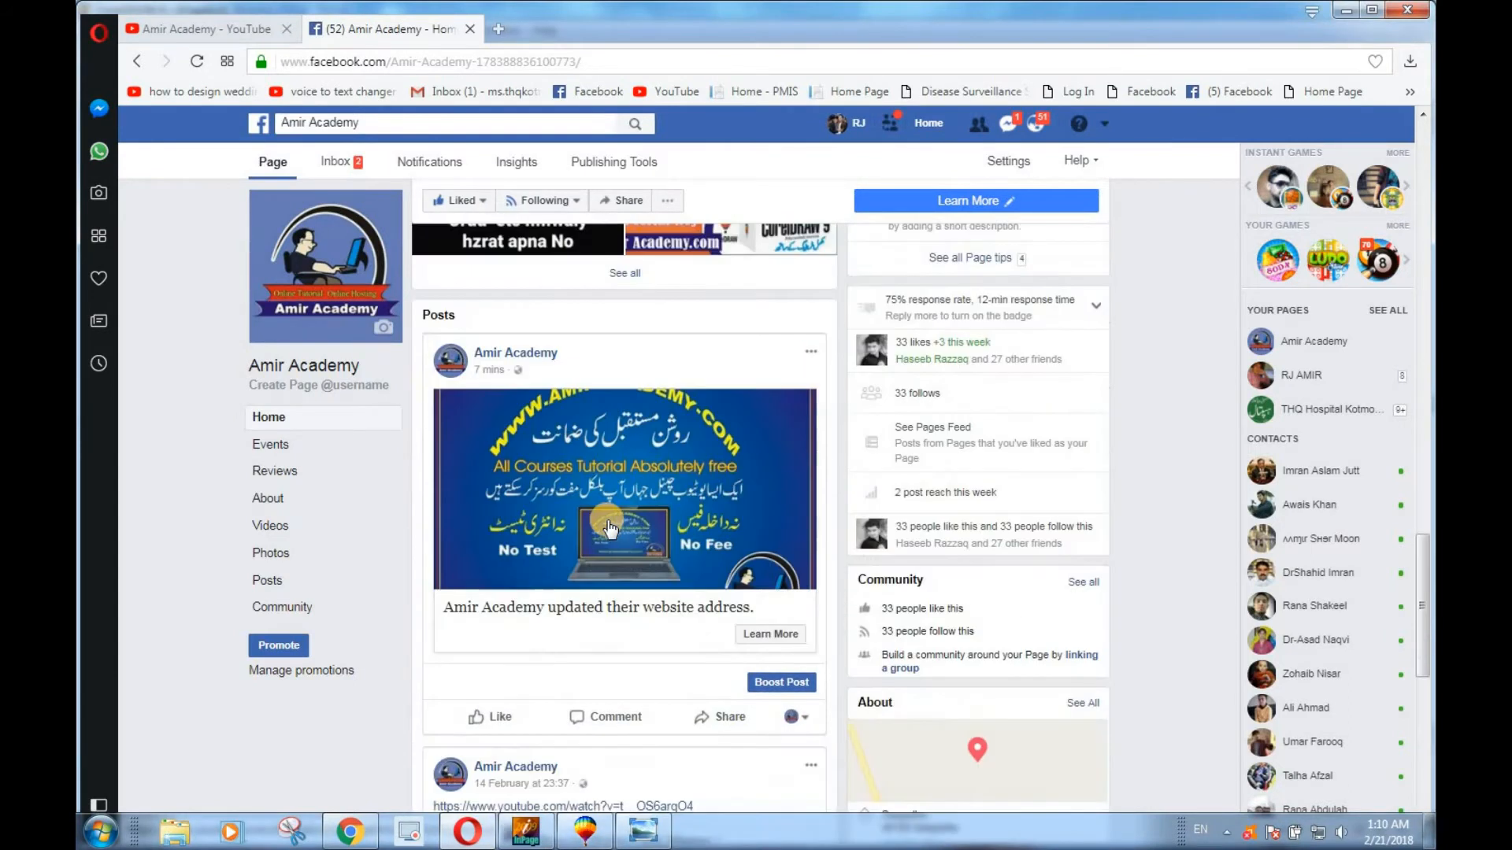
scroll(608, 525, "up", 8)
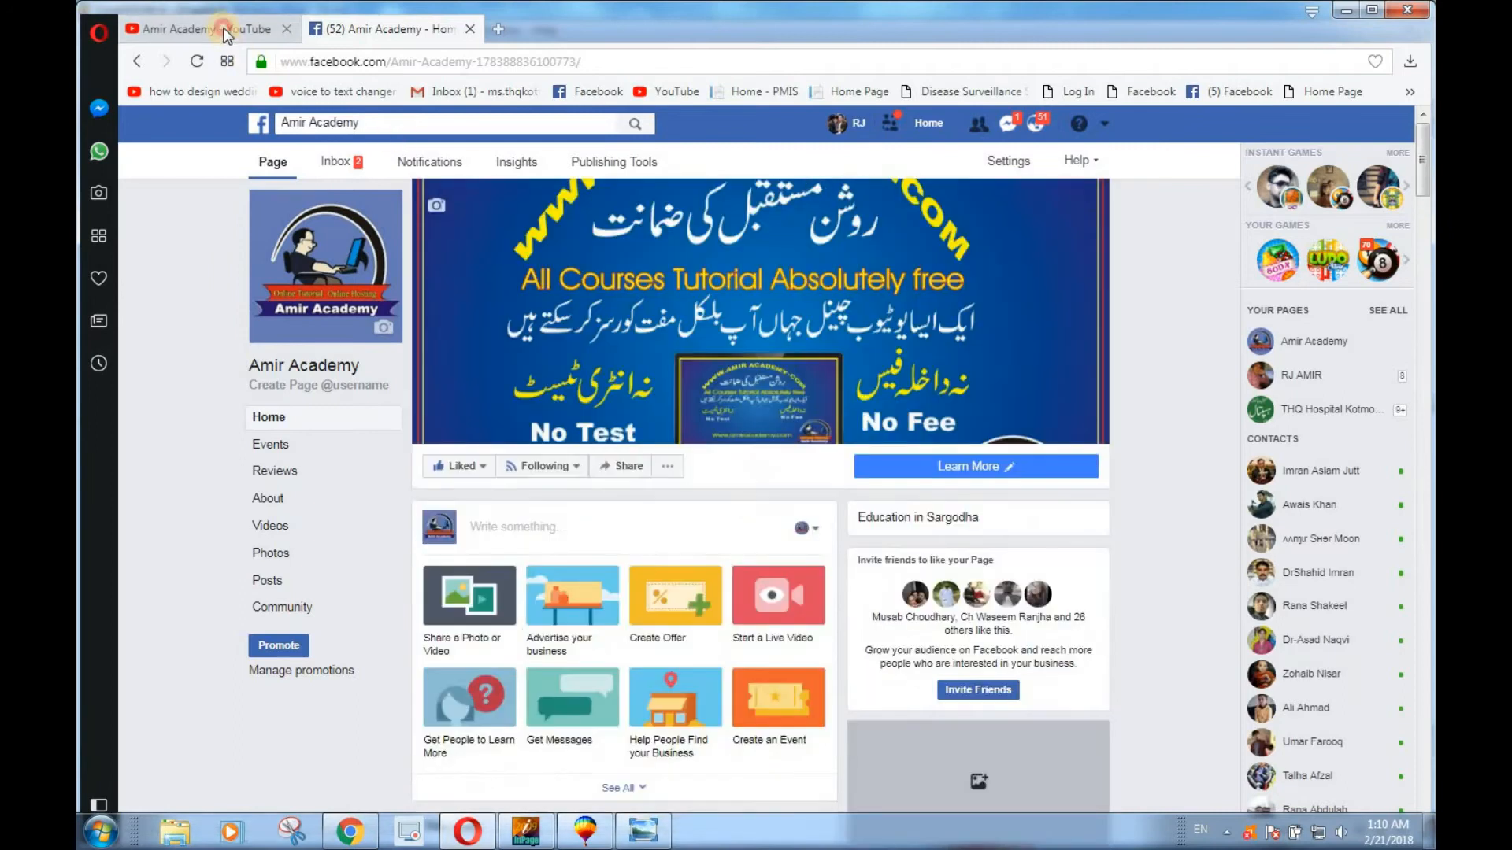
left_click(199, 28)
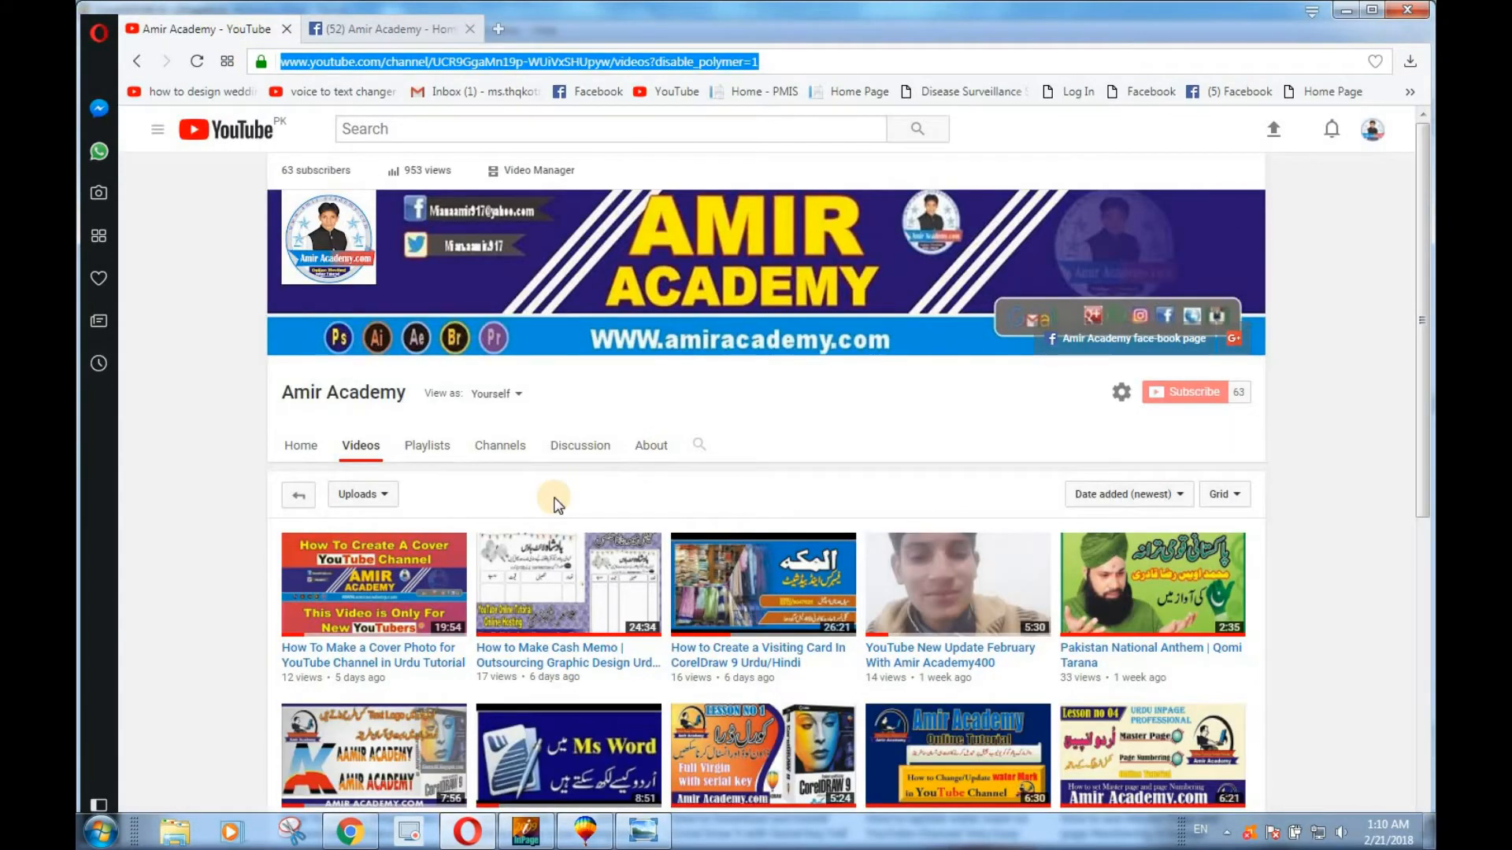
Switch back to CorelDRAW and group all the sample Apple and Adidas logos together with their surrounding rectangle.
left_click(592, 828)
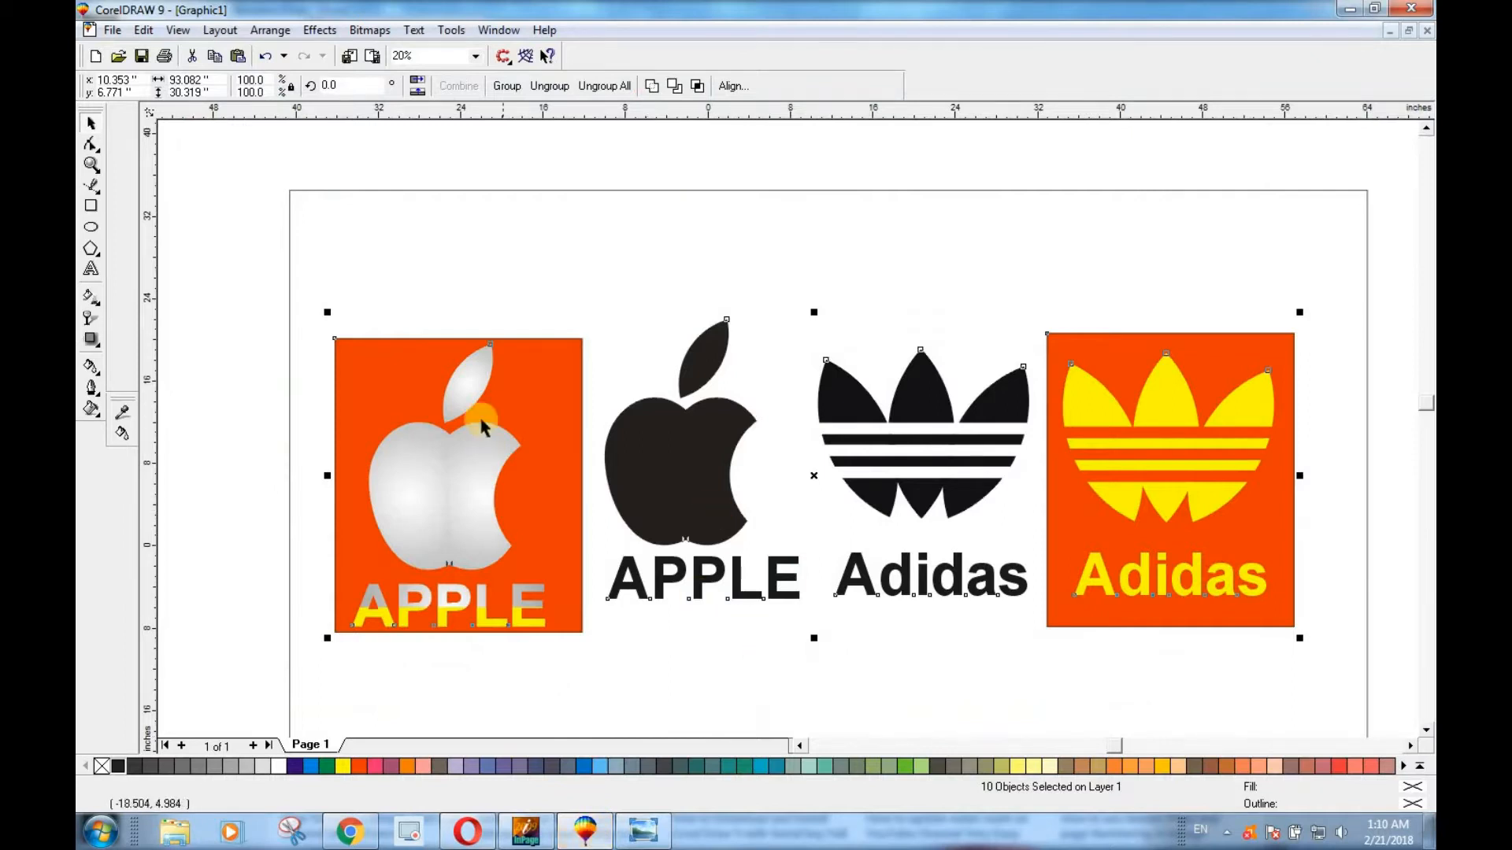
left_click(570, 379)
scroll(570, 379, "down", 1)
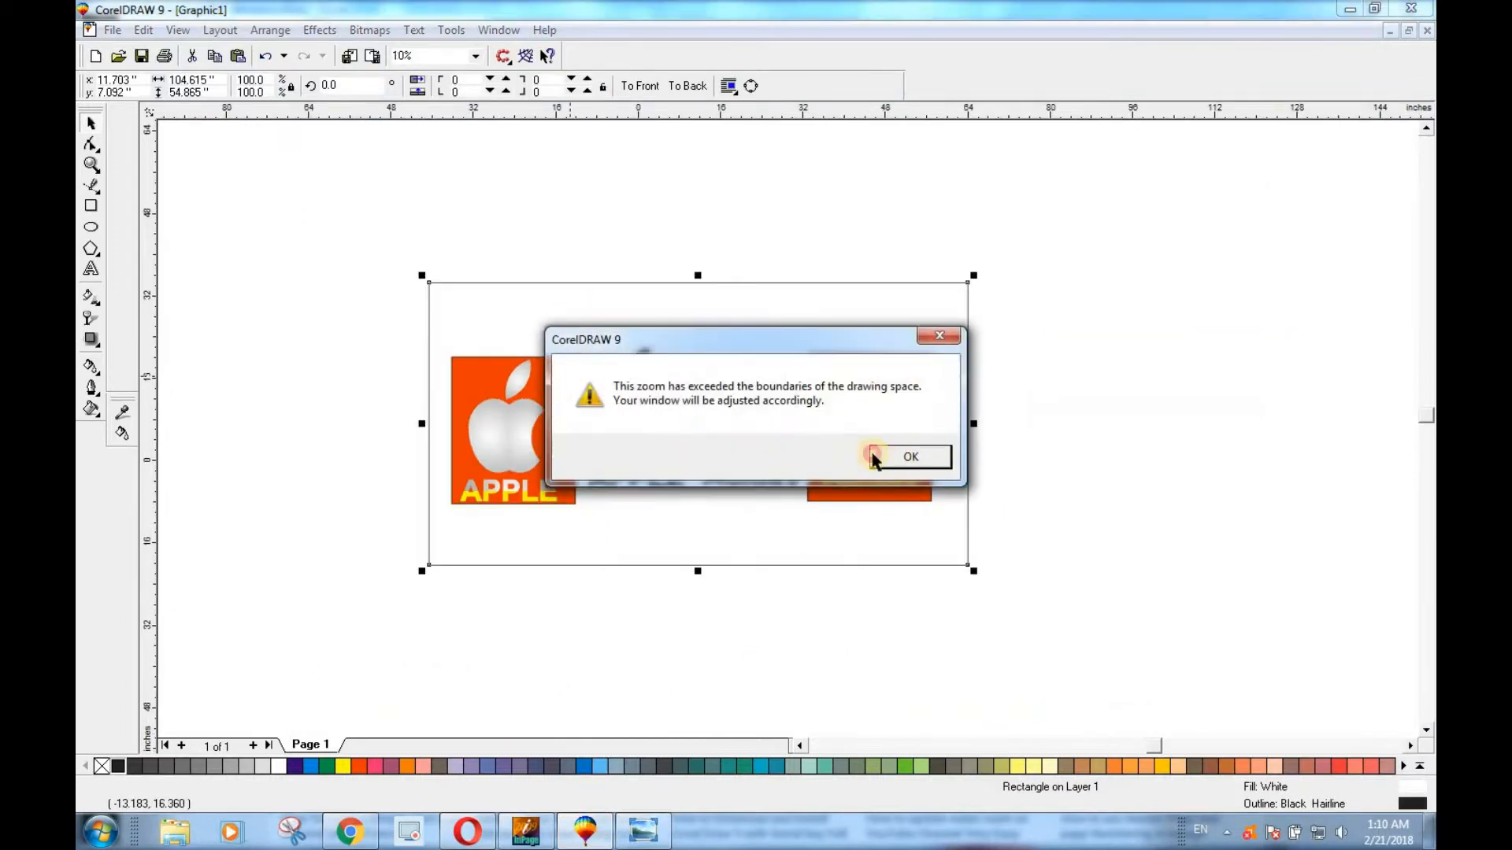
left_click(874, 458)
scroll(776, 418, "up", 1)
scroll(776, 390, "down", 1)
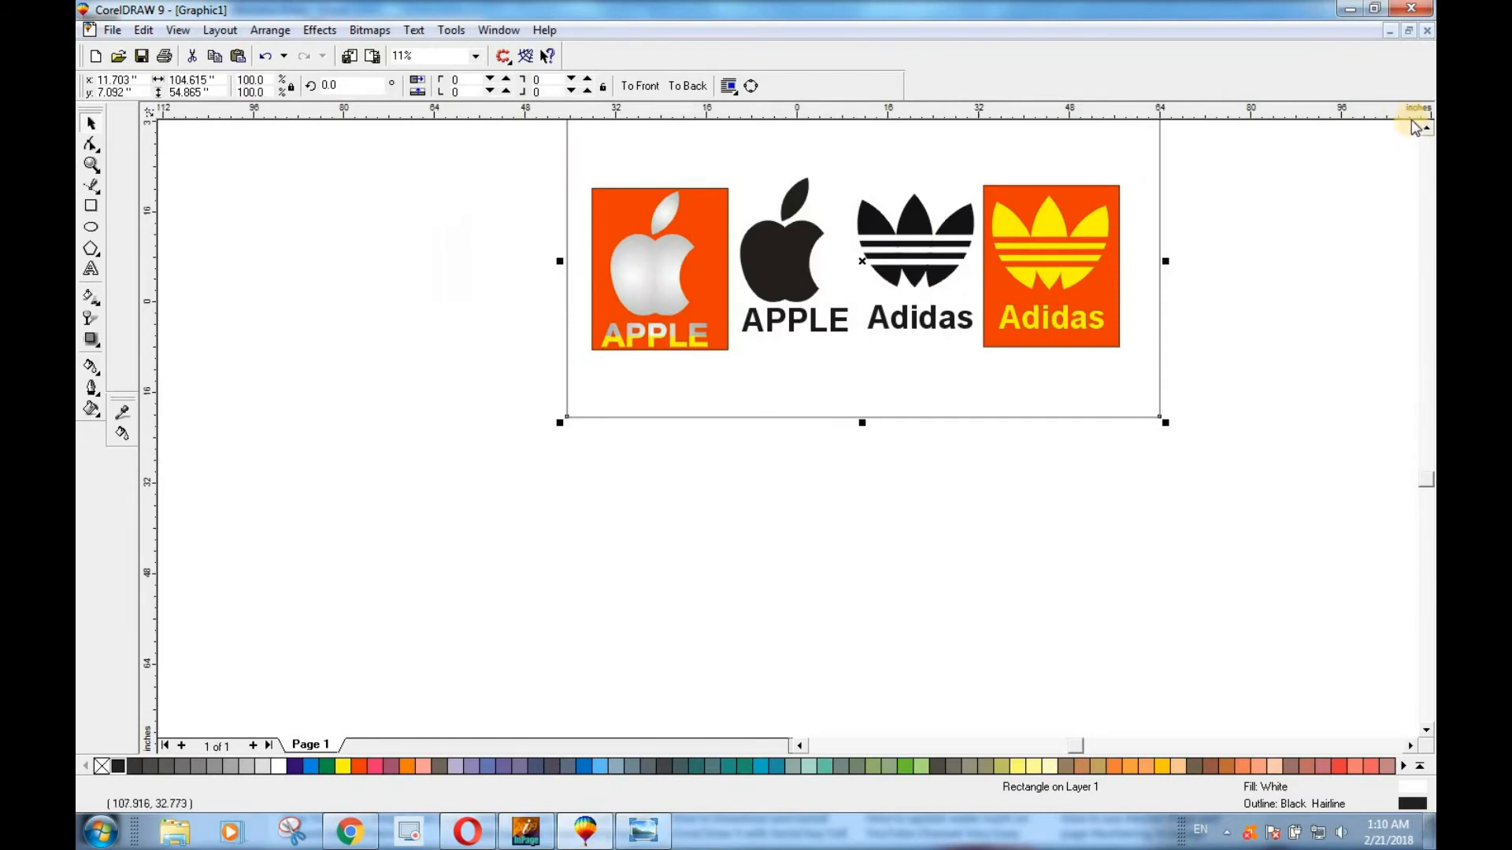
left_click(1426, 128)
left_click(1426, 128)
left_click_drag(500, 209, 1200, 588)
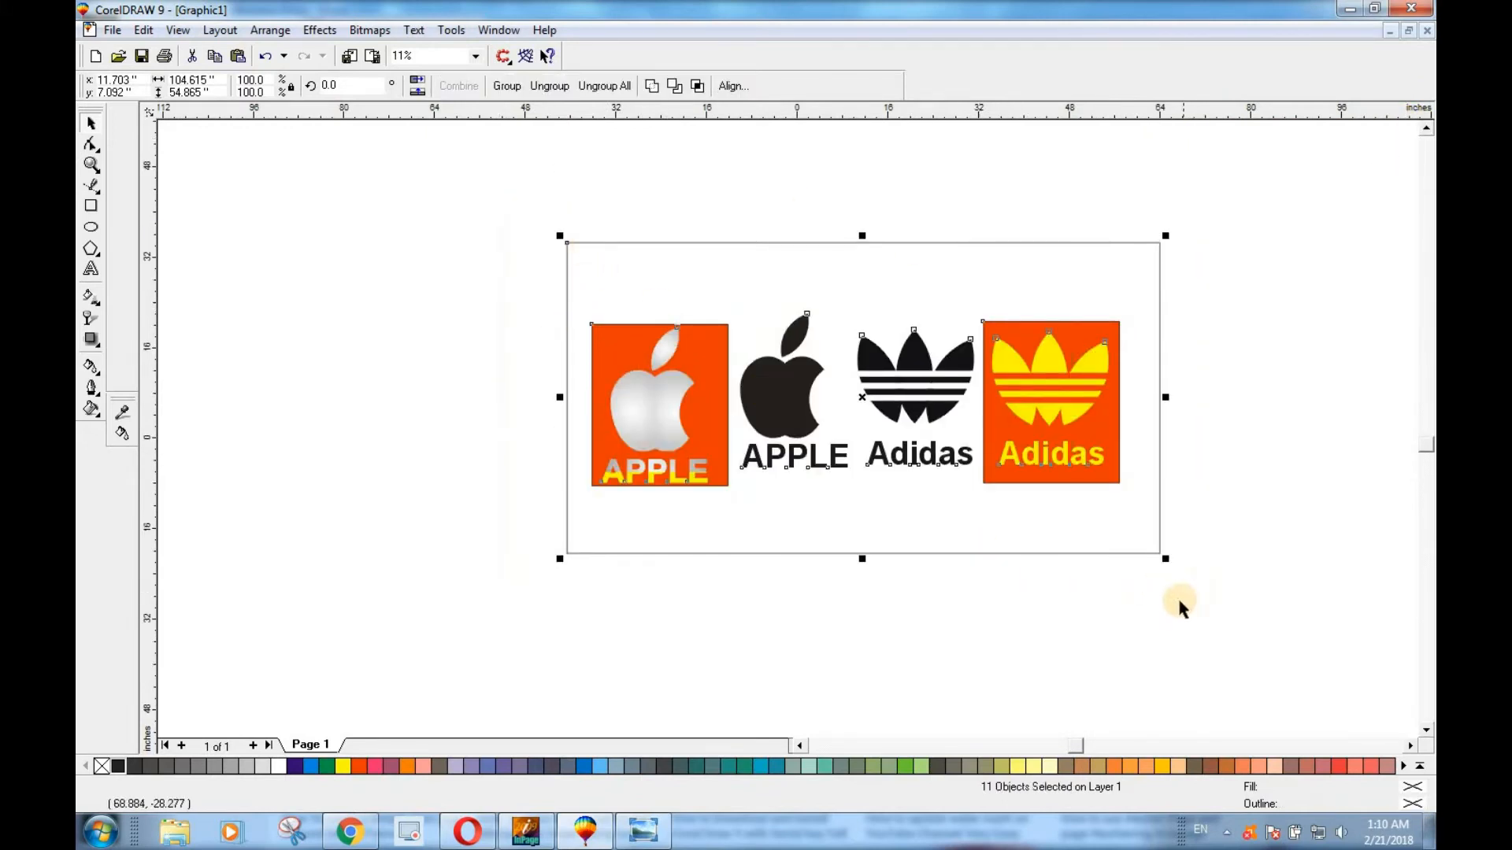
key("ctrl+g")
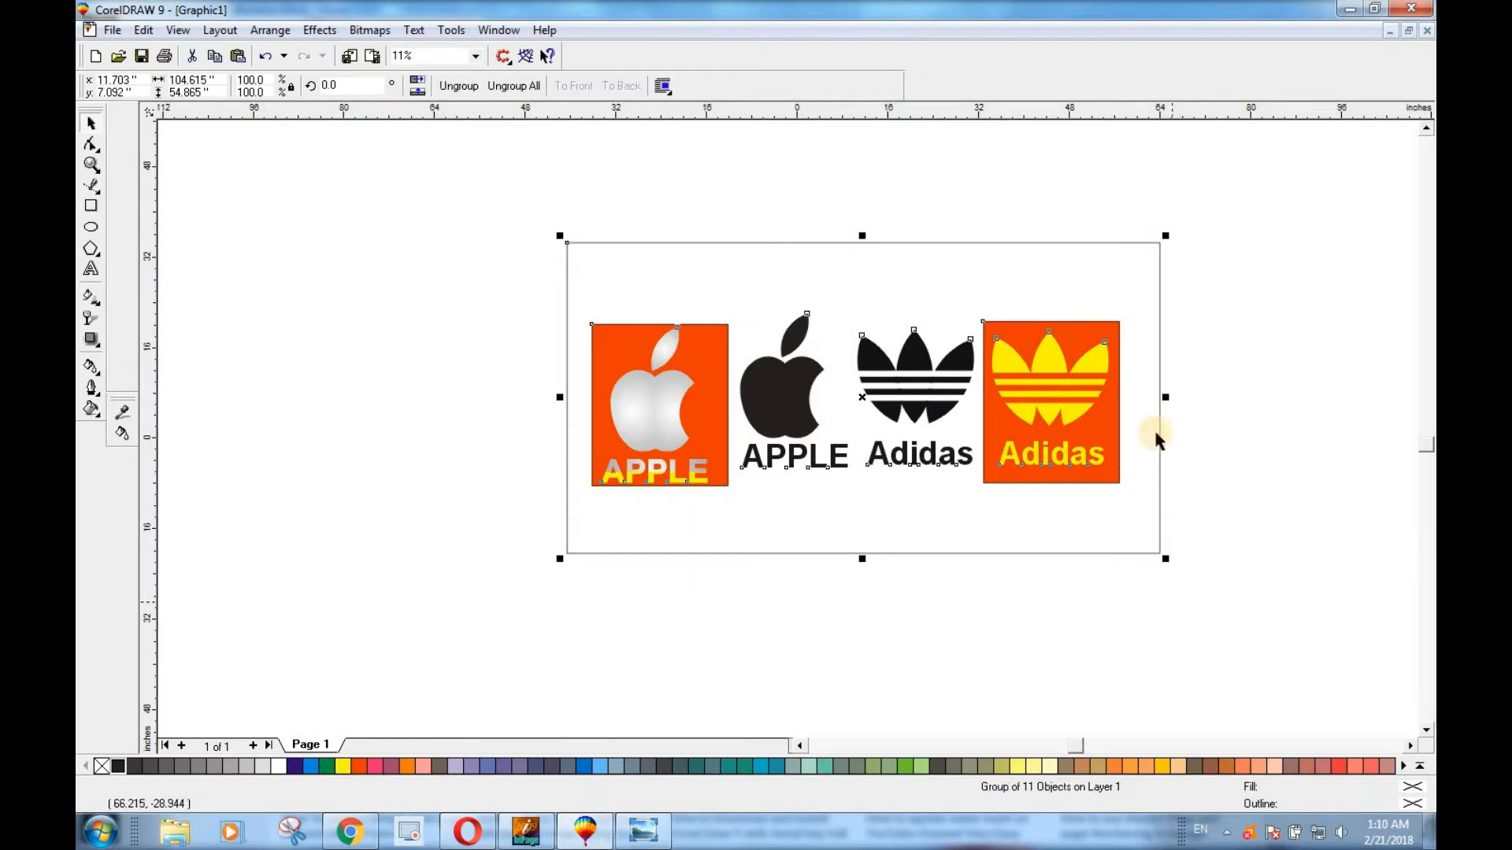
Scale the logo group to about 75% around its centre and move it right to about x 45.4, y 1.1 inches.
left_click_drag(1165, 236, 1091, 273)
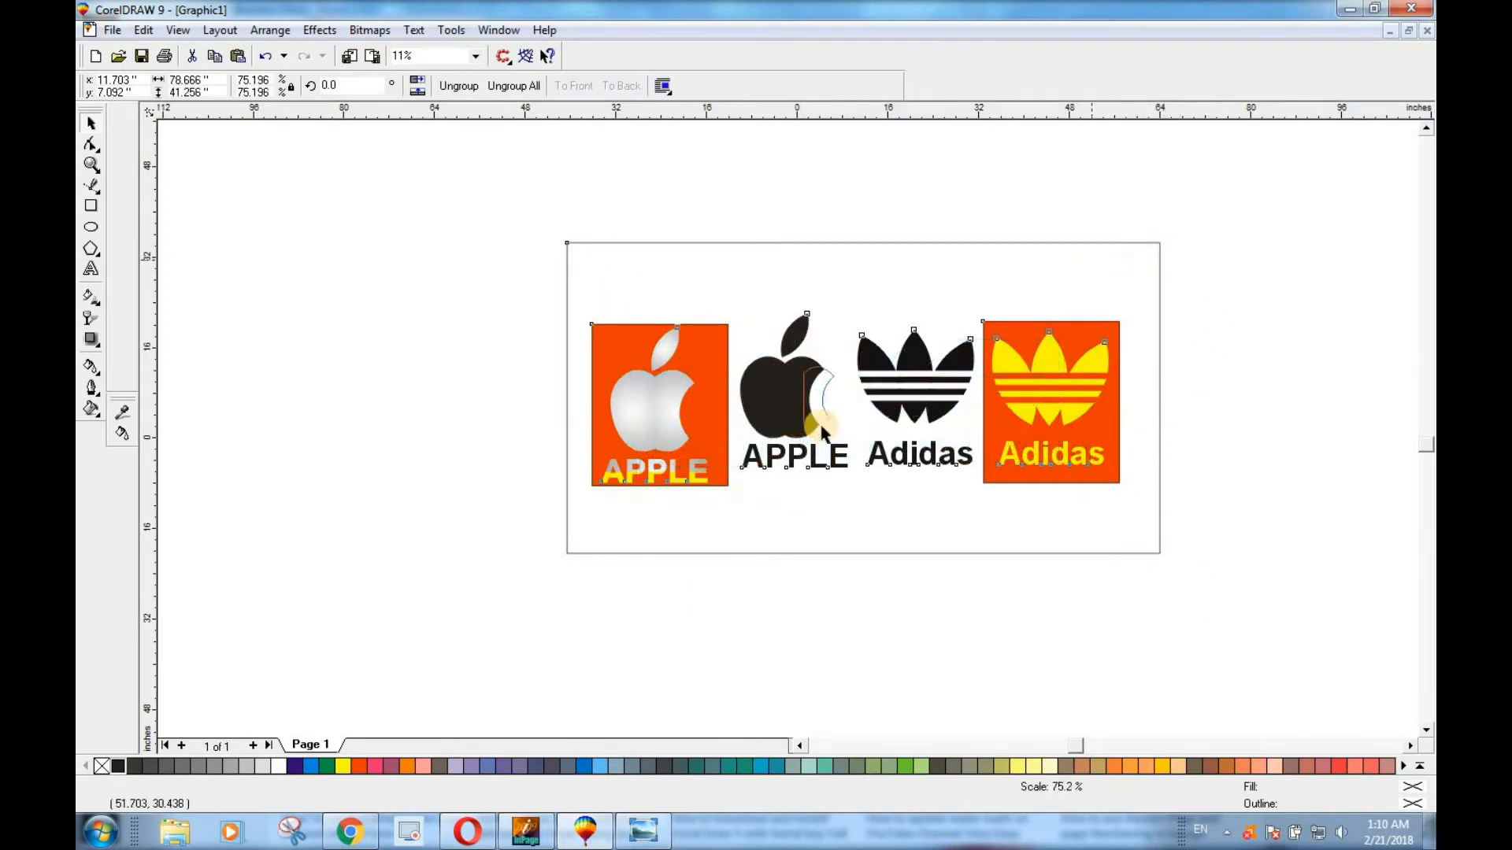
left_click_drag(864, 400, 1055, 434)
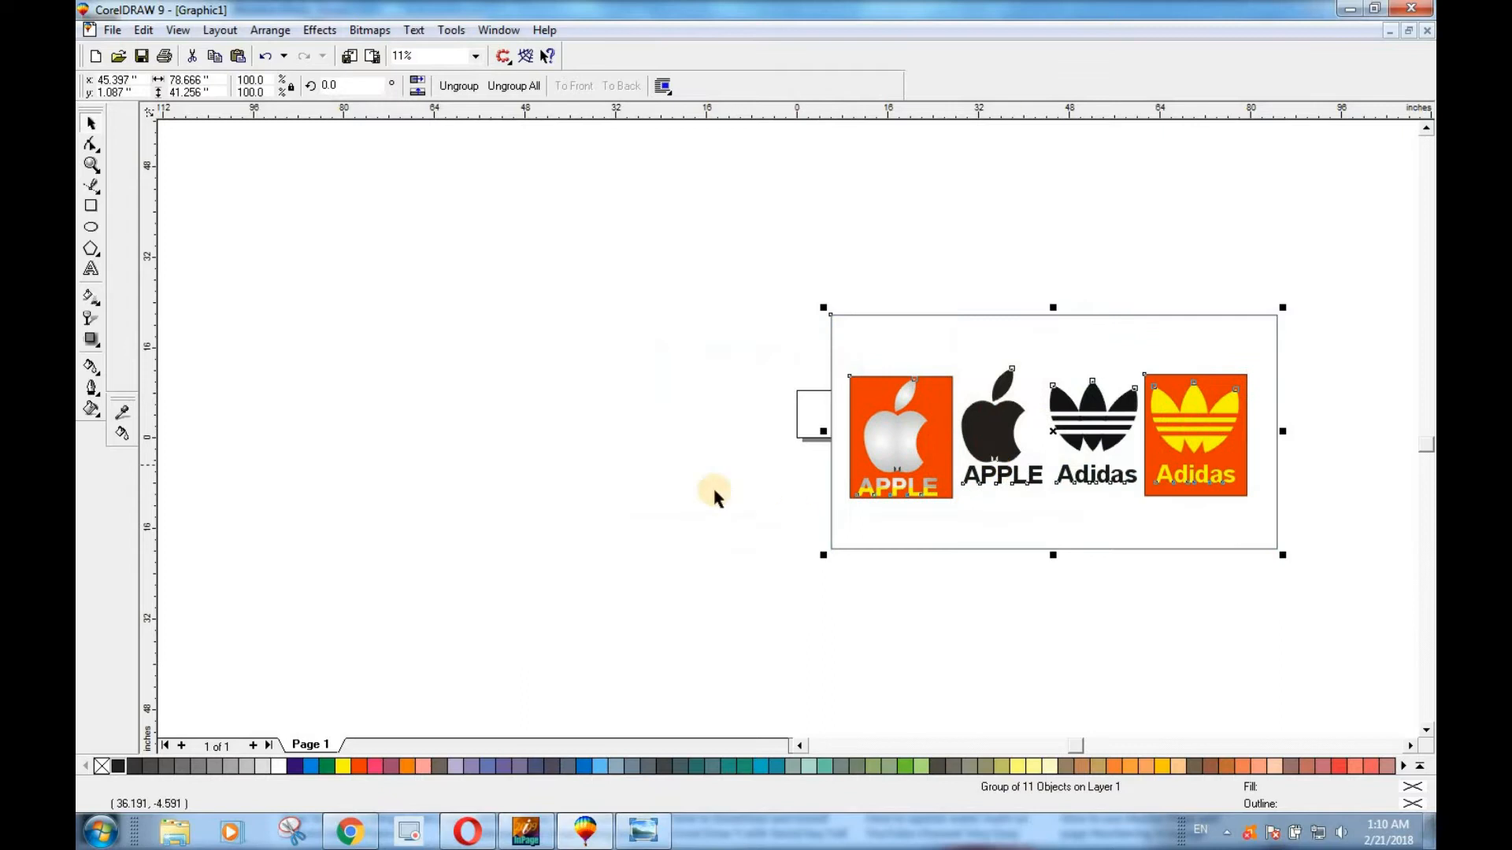
left_click(707, 464)
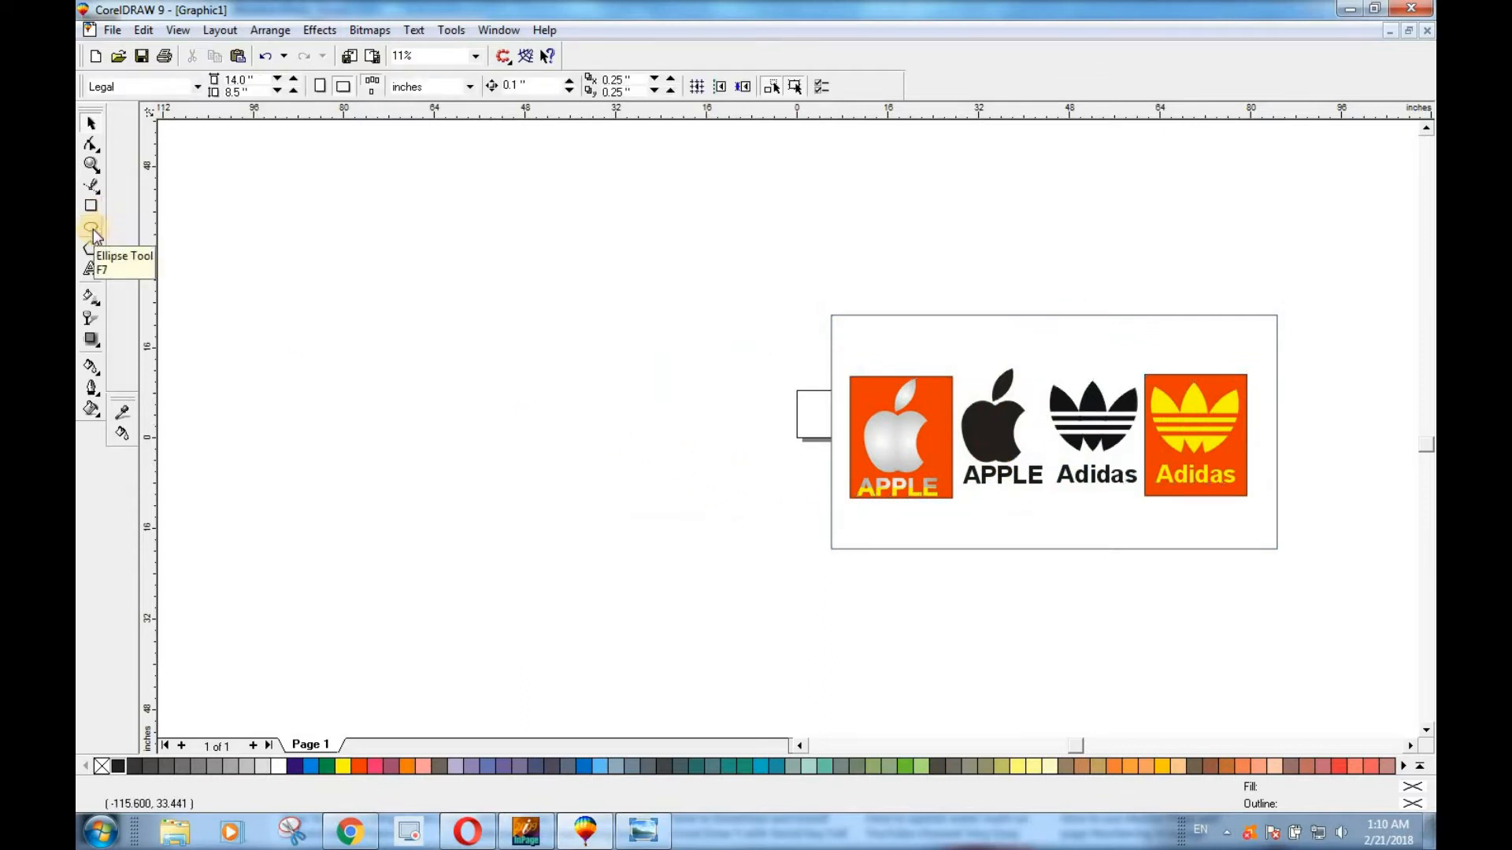
left_click(869, 464)
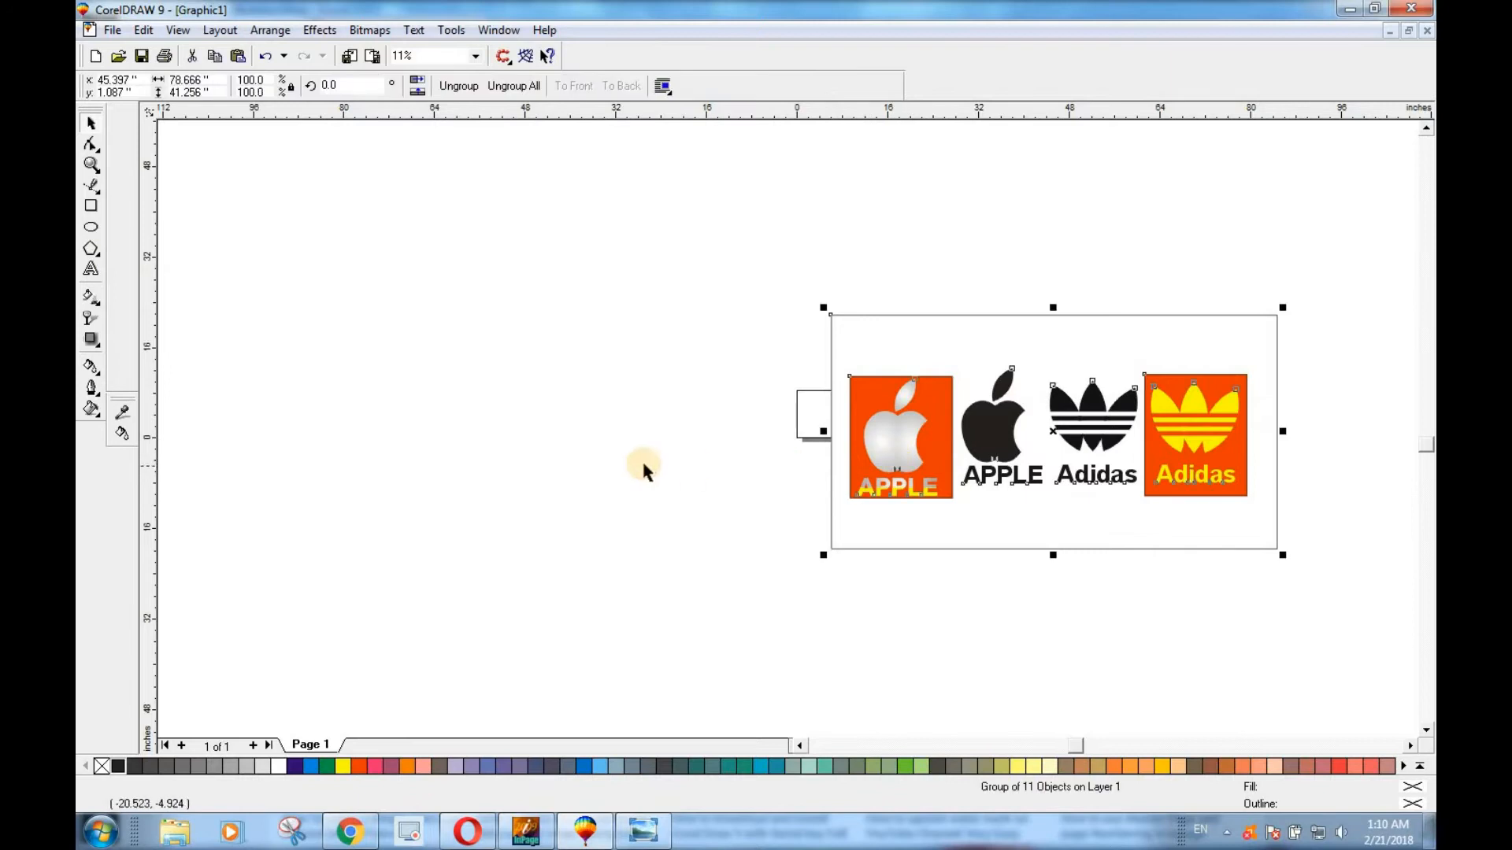
left_click(717, 537)
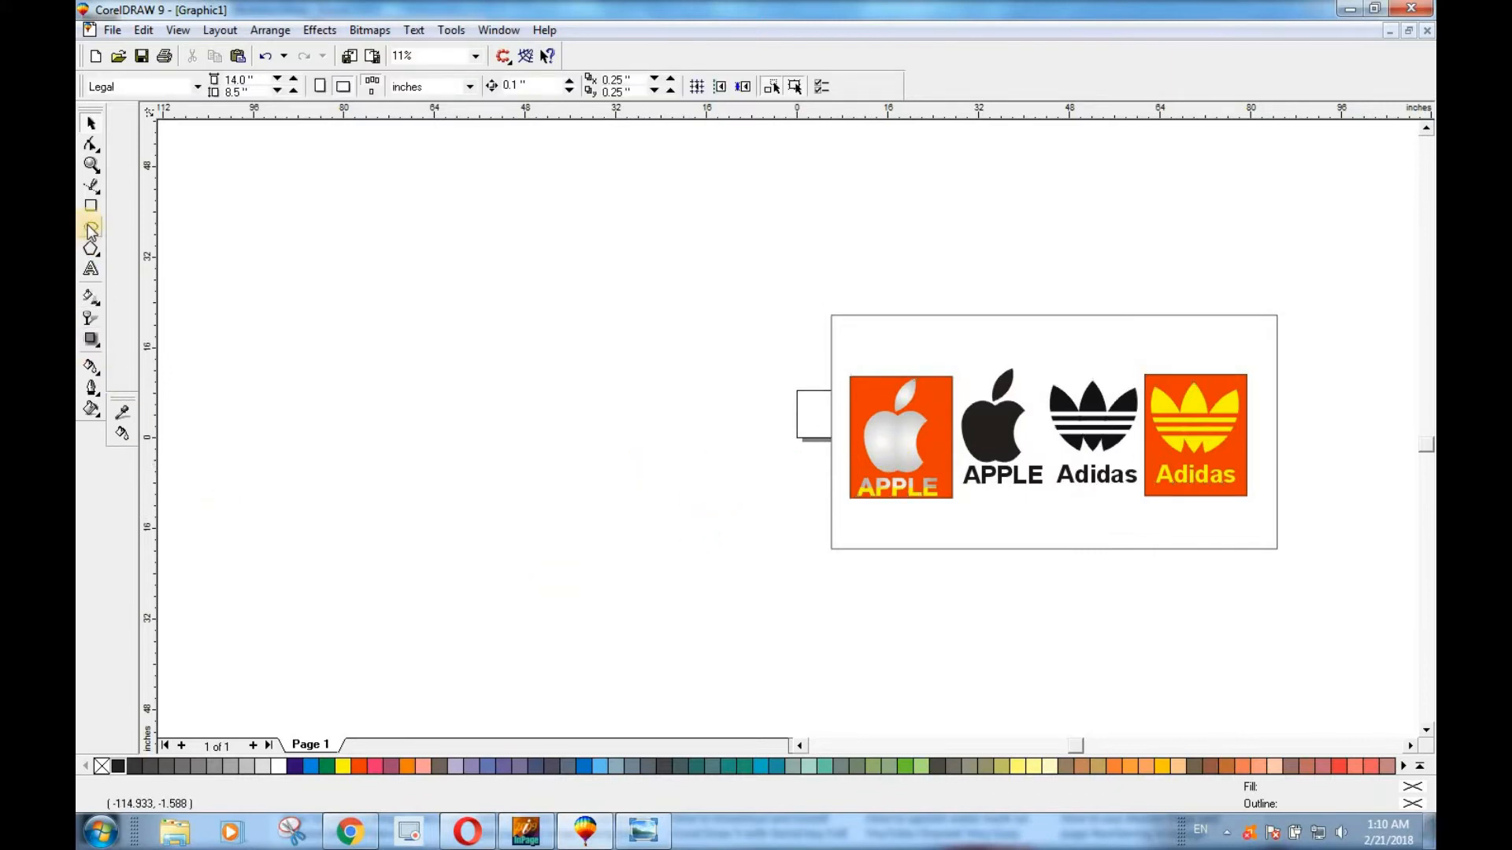
left_click(891, 522)
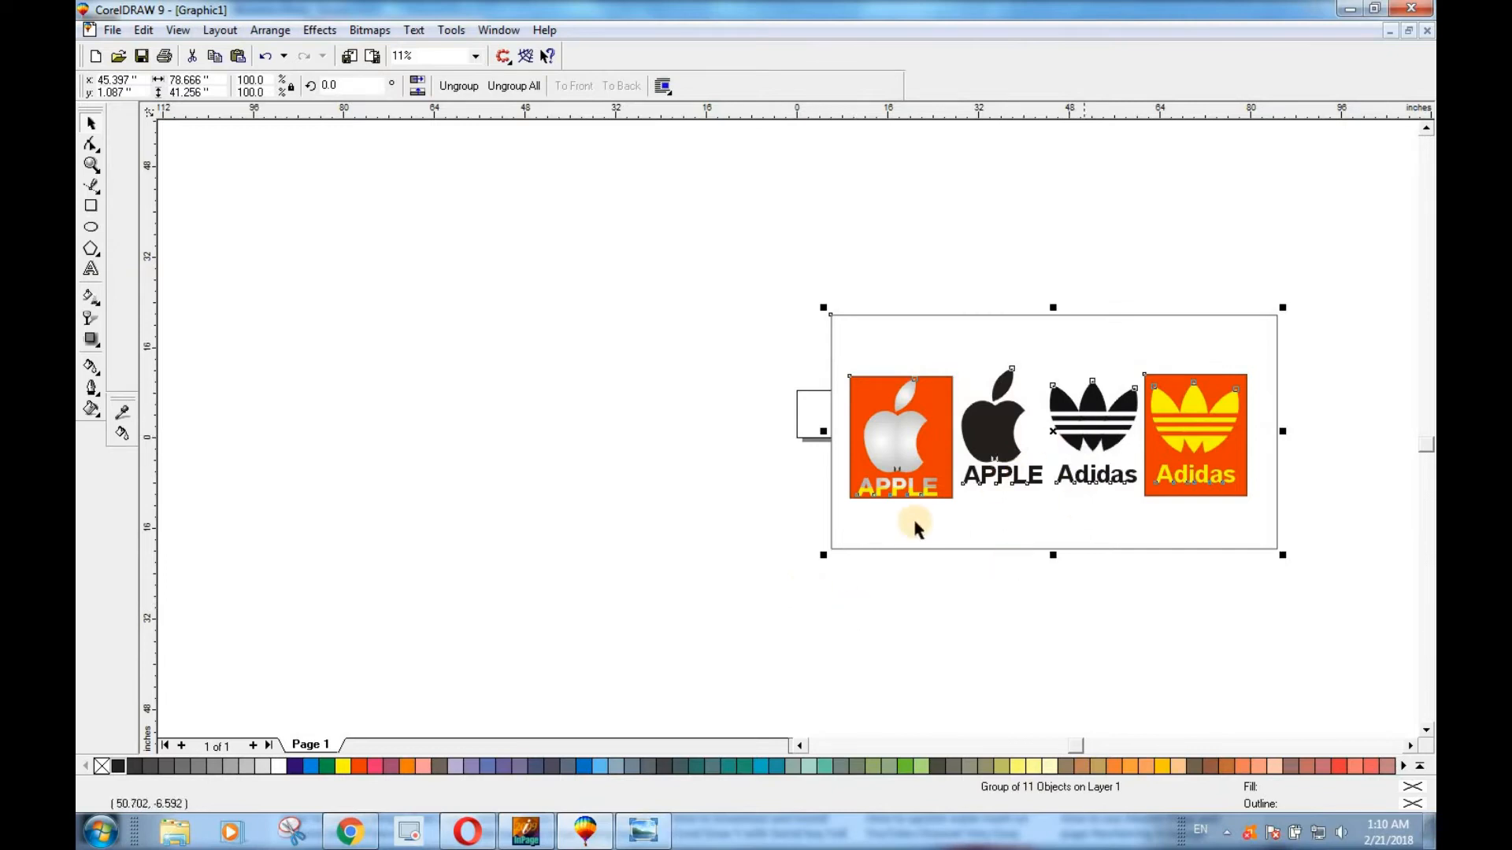
left_click(1131, 563)
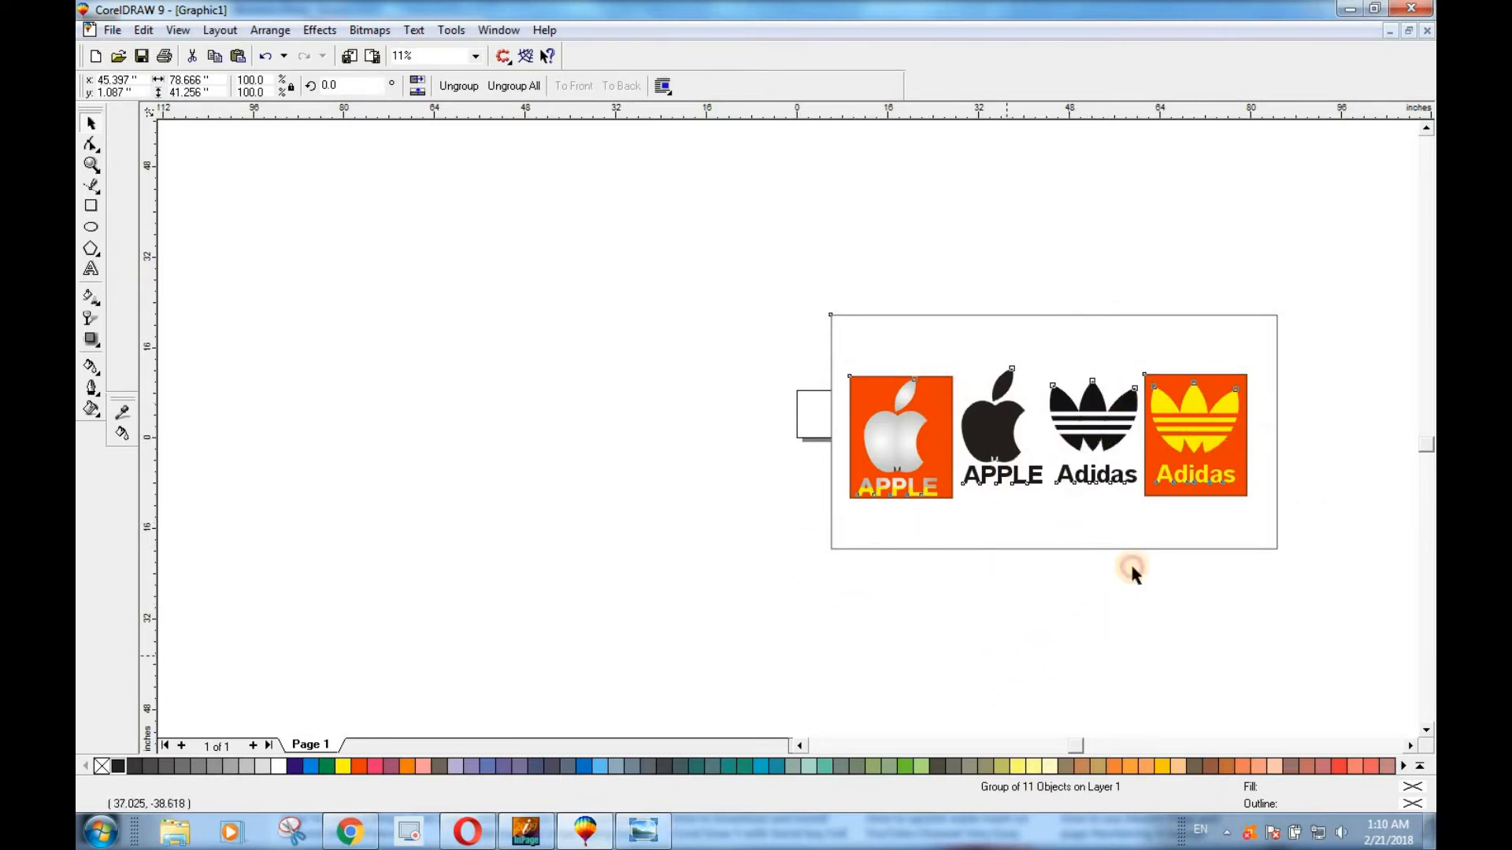
Draw an upright ellipse about 37.5 inches wide and 43.7 inches high in the empty area left of the logo group.
left_click(90, 229)
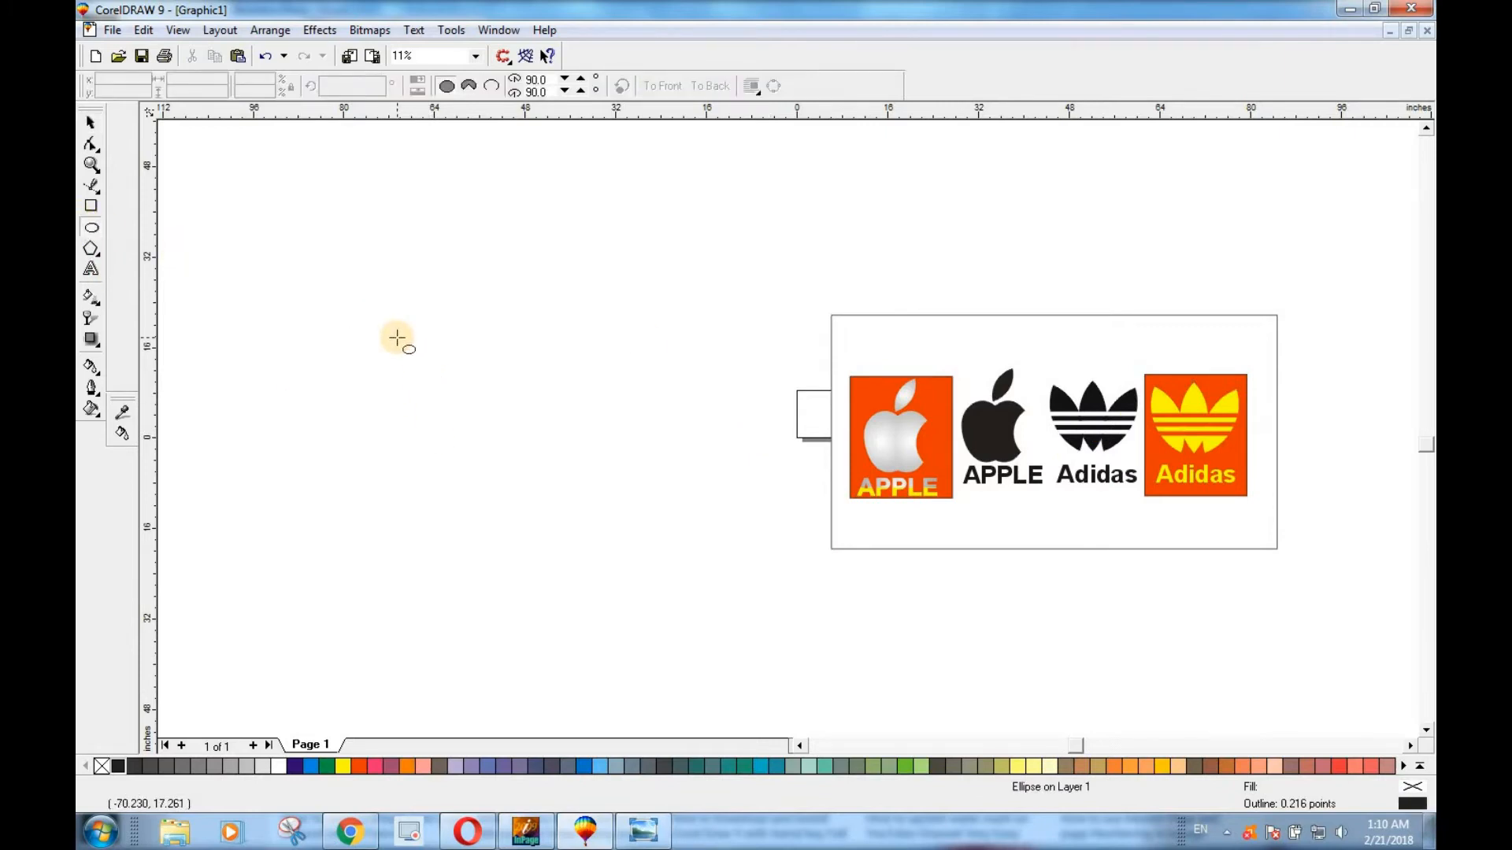
mouse_move(334, 307)
left_mouse_down()
mouse_move(482, 476)
mouse_move(501, 523)
mouse_move(537, 530)
mouse_move(533, 550)
mouse_move(552, 560)
left_mouse_up()
left_click(382, 407)
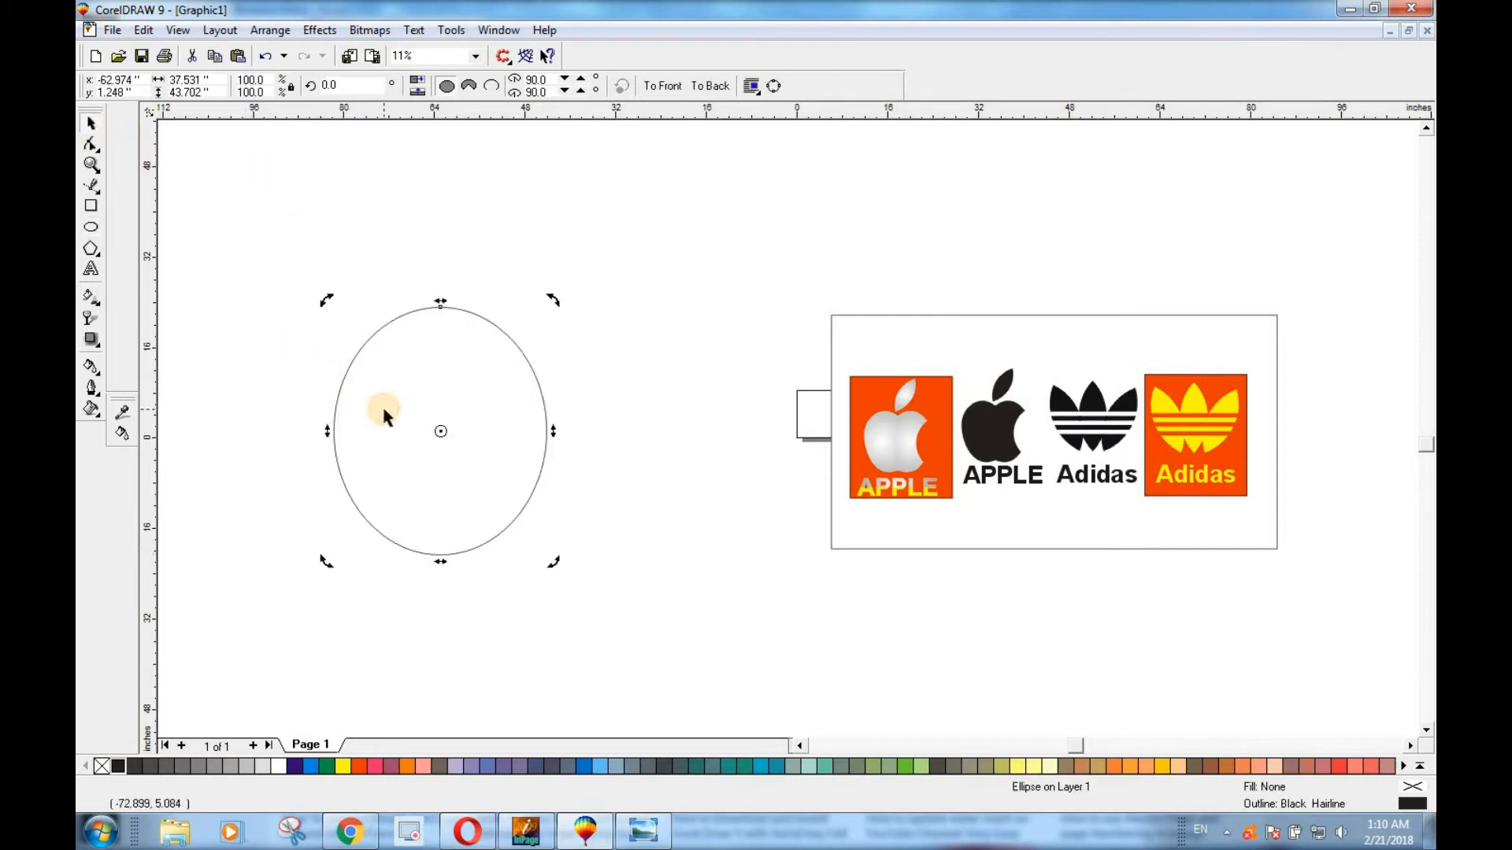
Duplicate the ellipse and move the copy horizontally about 26 inches to the right so the two ellipses overlap.
key("ctrl+d")
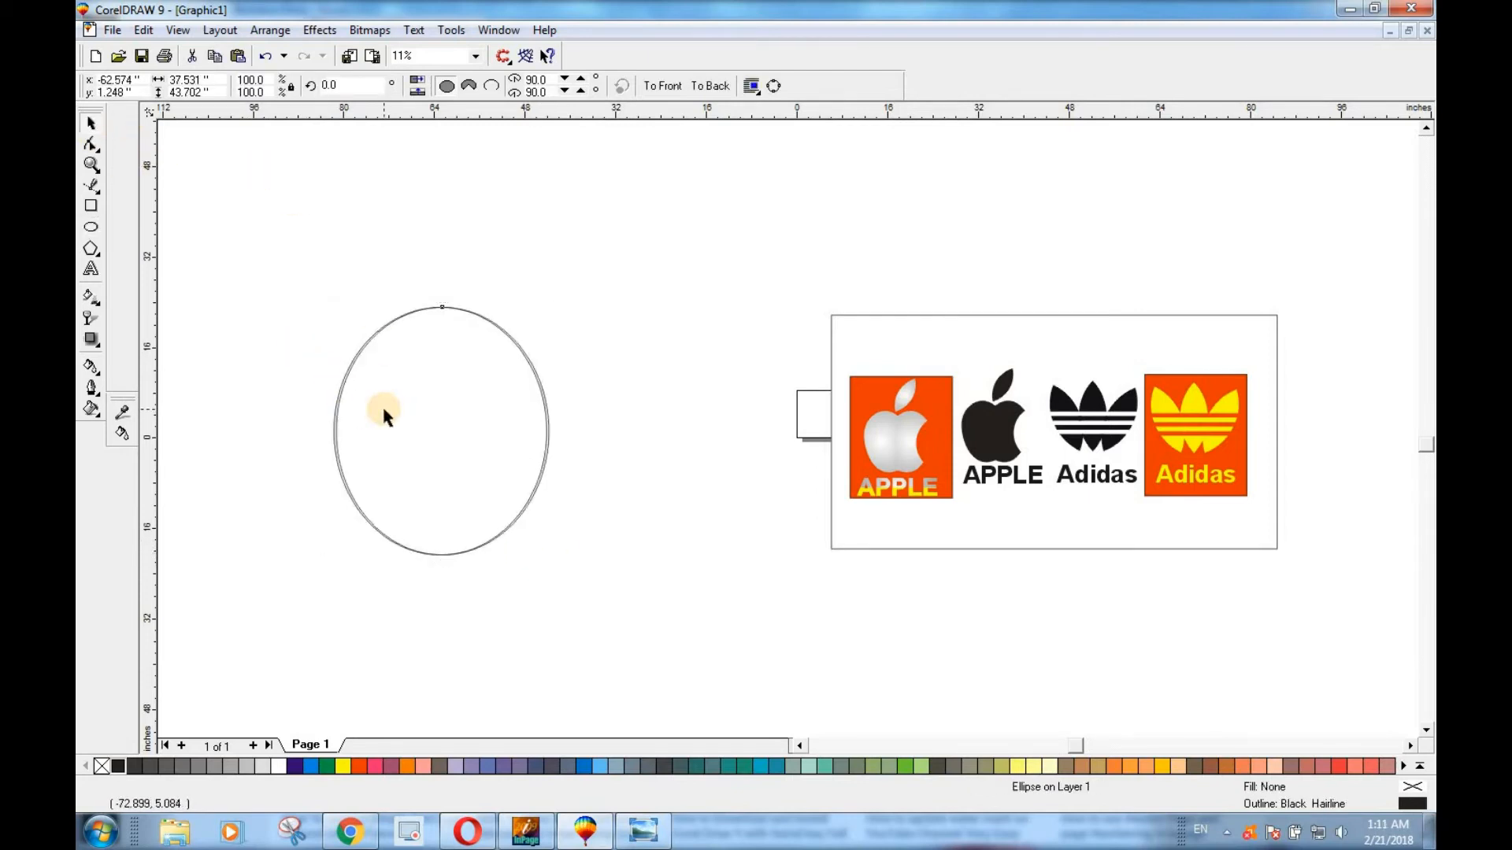
left_click_drag(384, 413, 584, 432)
left_click(470, 449)
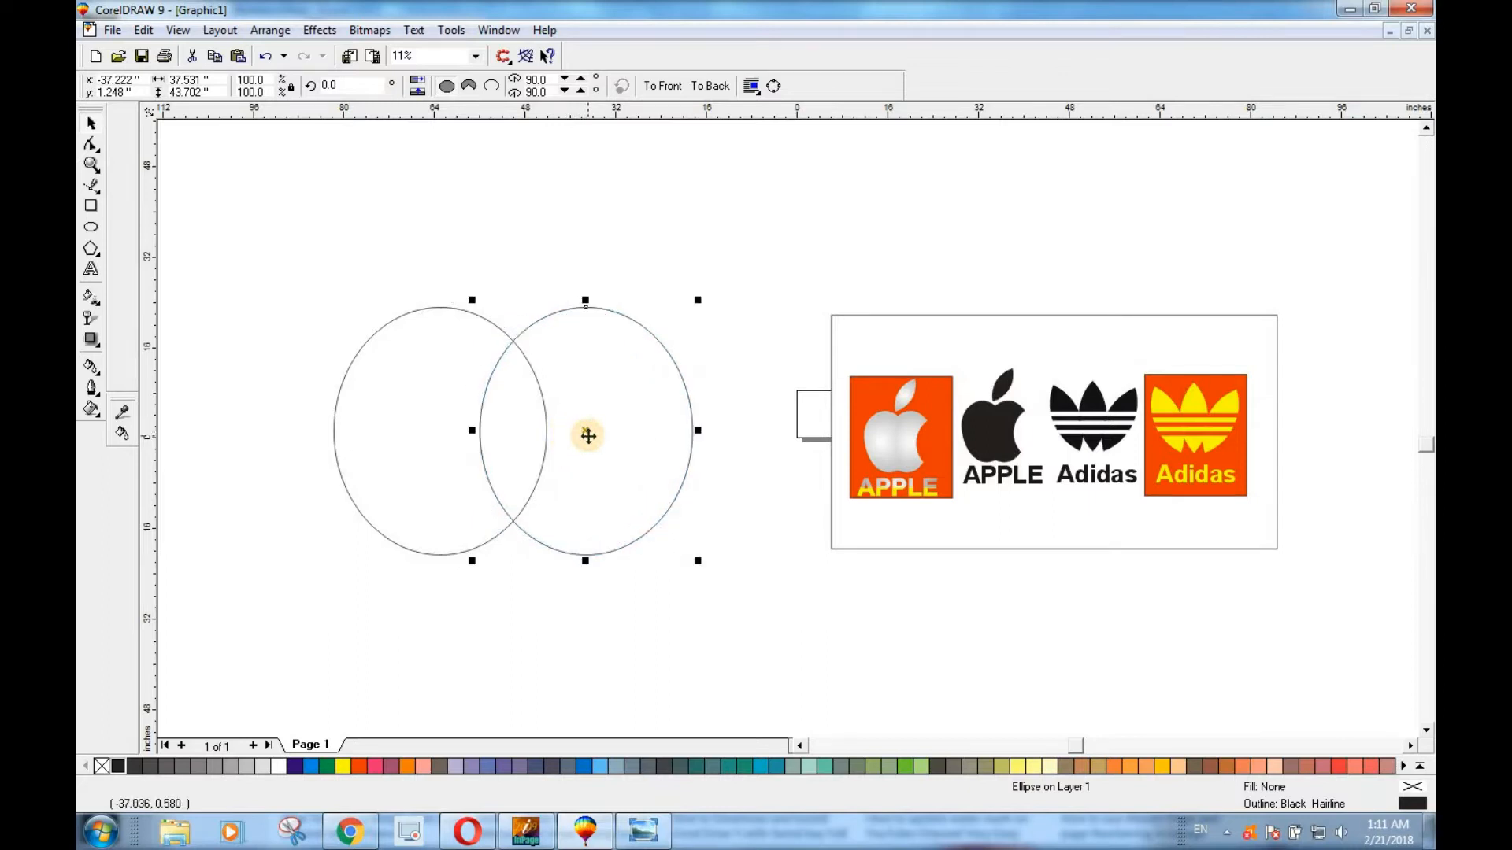
left_click(541, 590)
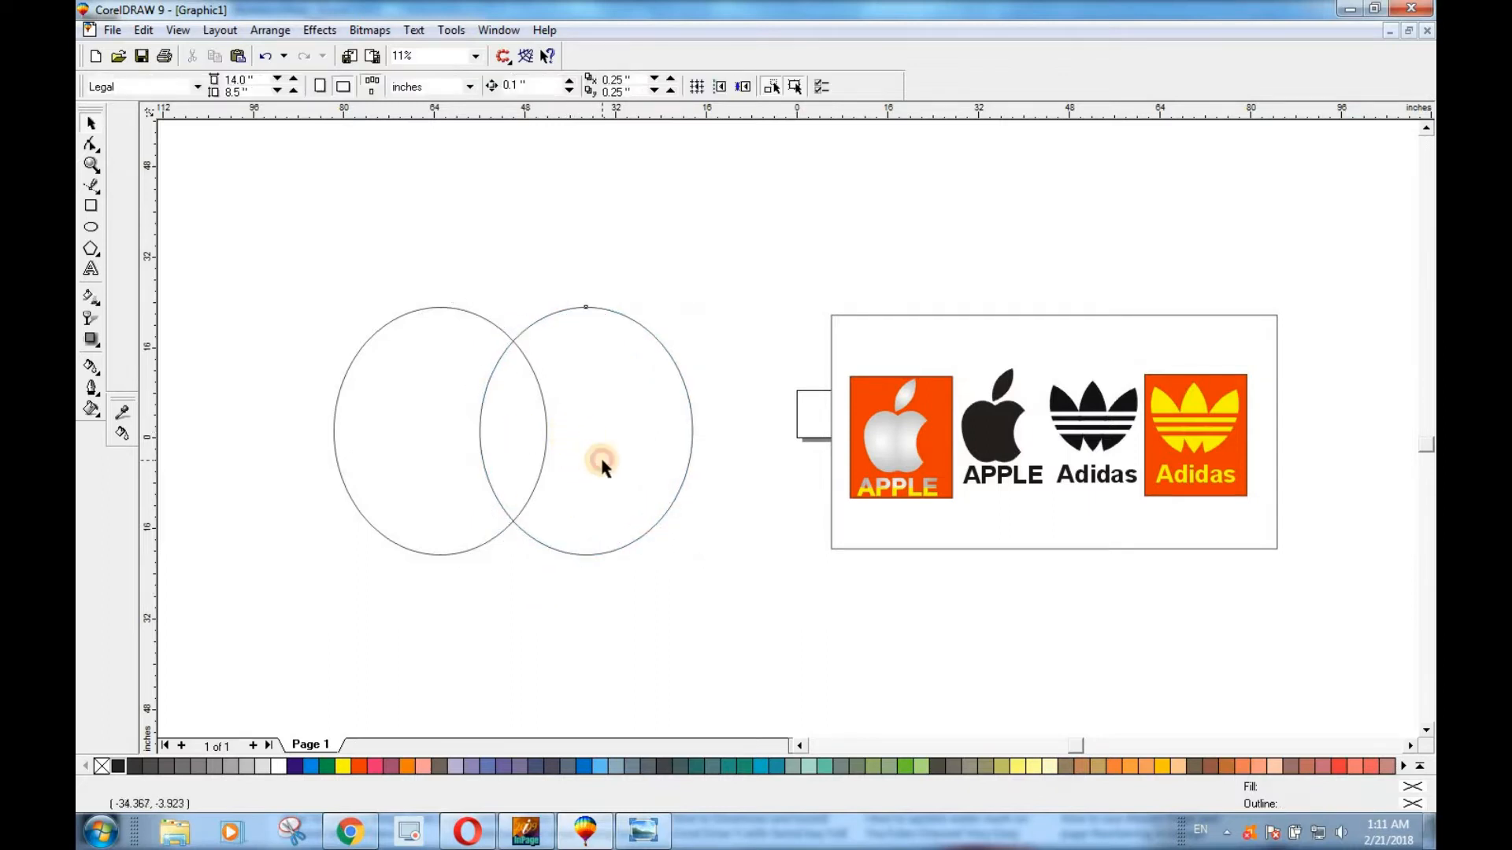
Intersect the two ellipses and move the resulting leaf shape up and right, clear of them, to about x -17.2, y 34.4 inches.
left_click(600, 455)
left_click(421, 420, "shift")
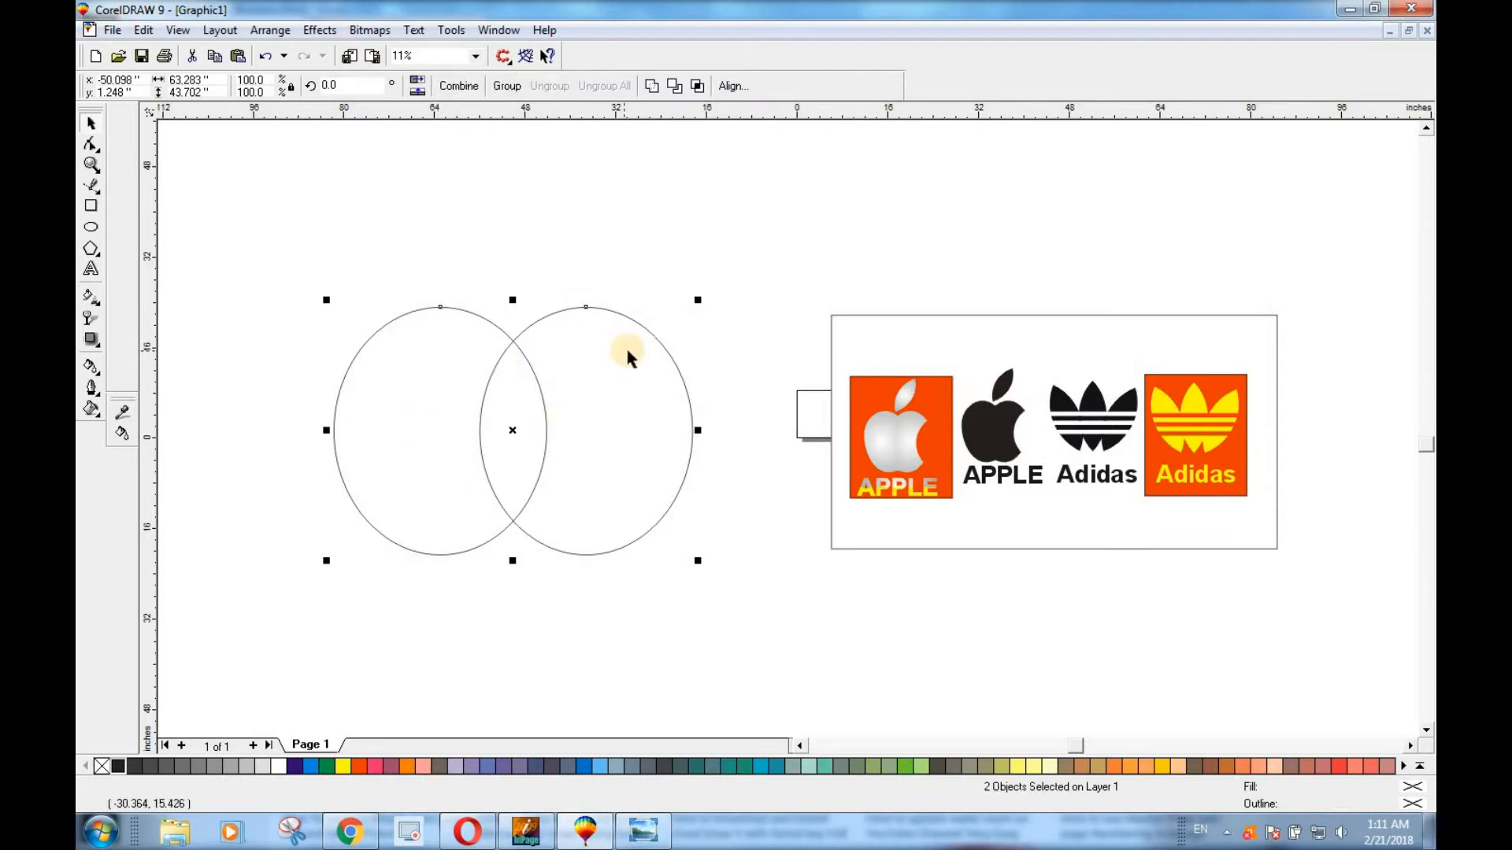
left_click(696, 87)
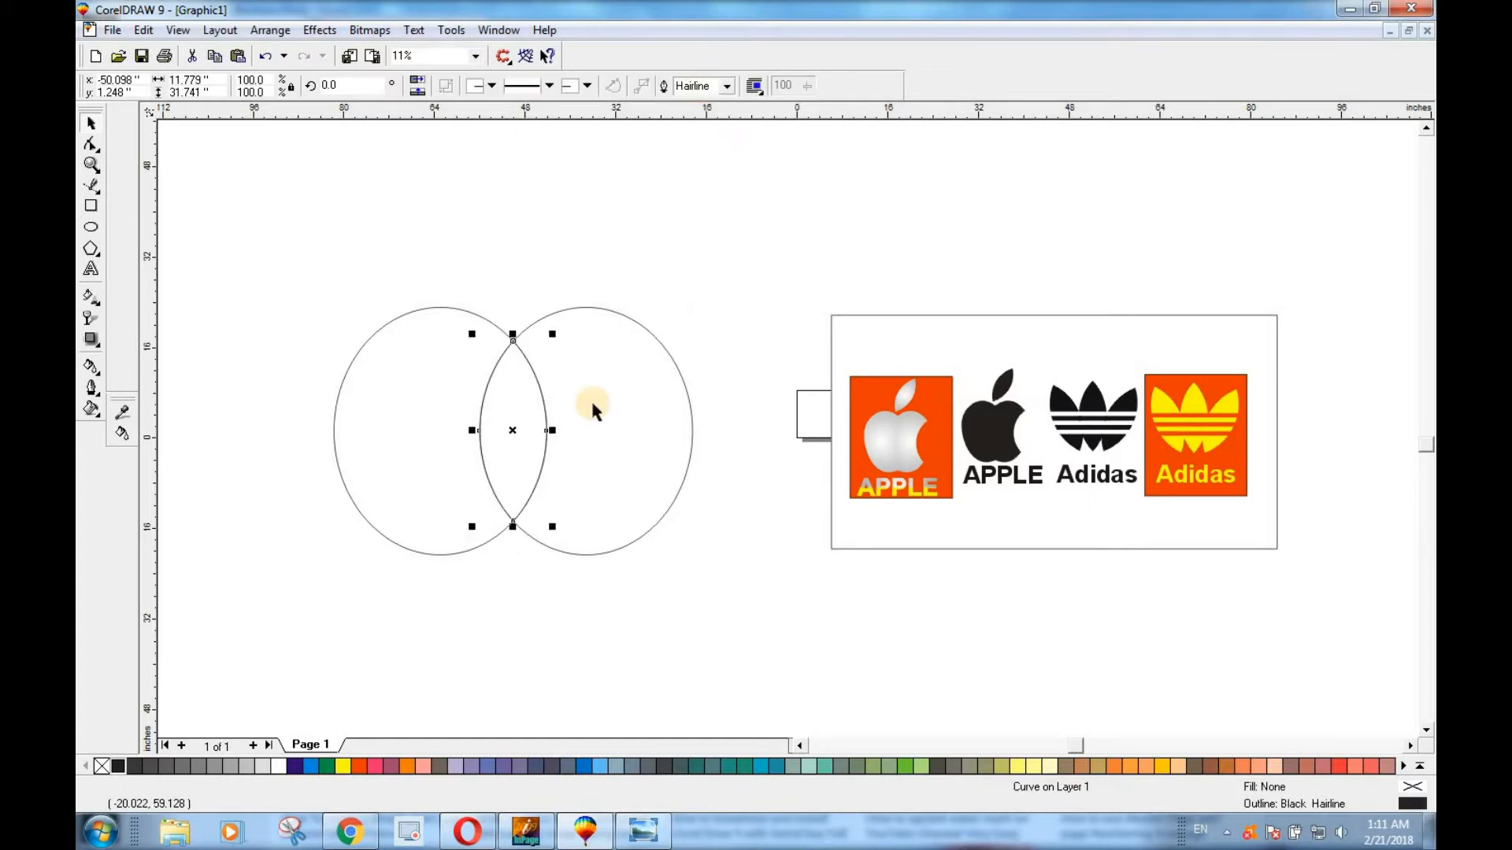
left_click_drag(509, 430, 698, 242)
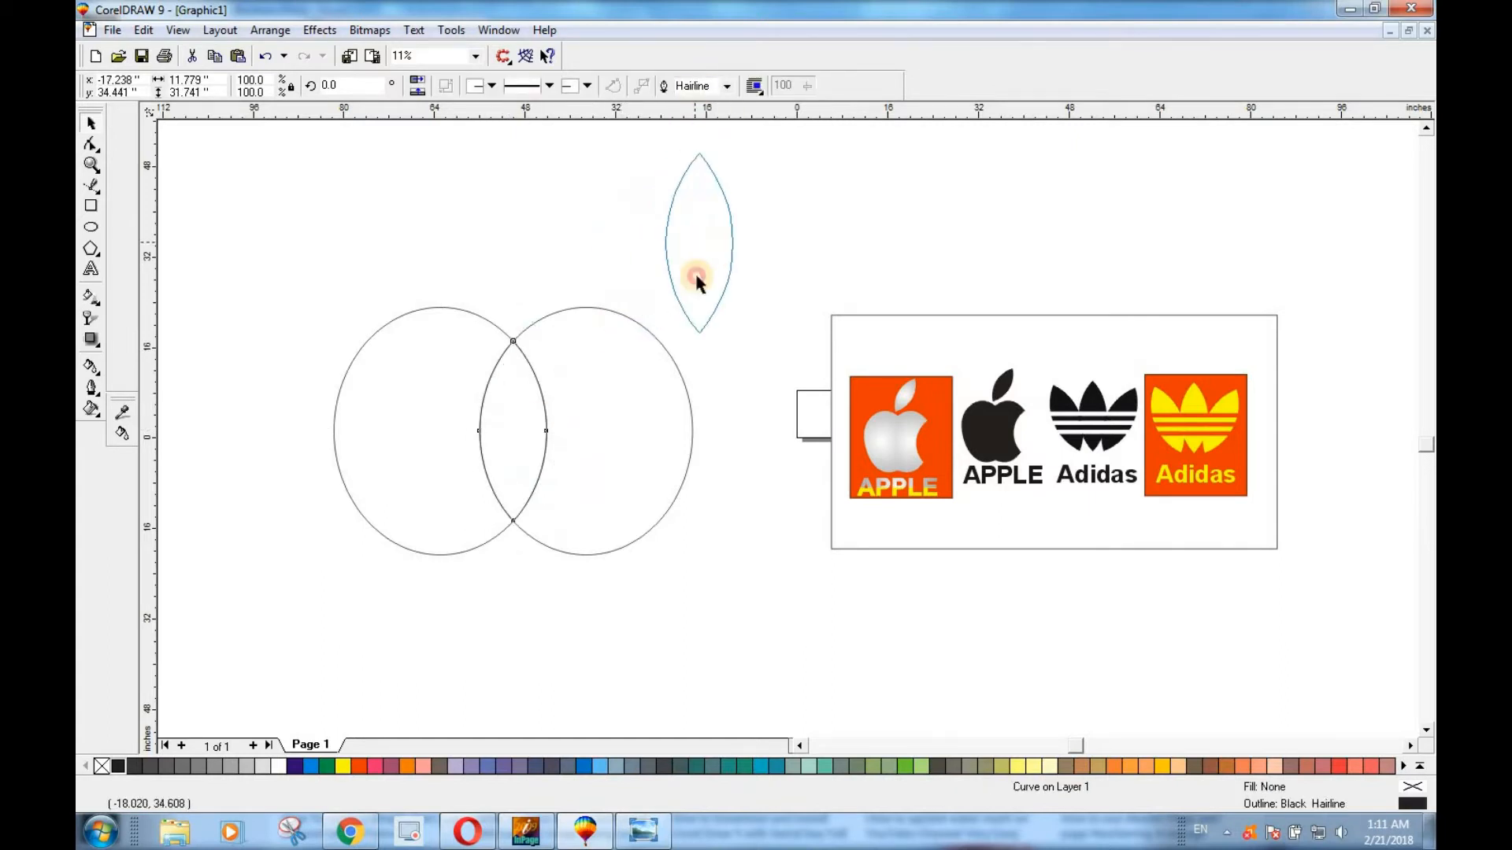
Delete the two overlapping source ellipses, keeping only the leaf shape.
left_click(619, 429)
left_click(411, 415, "shift")
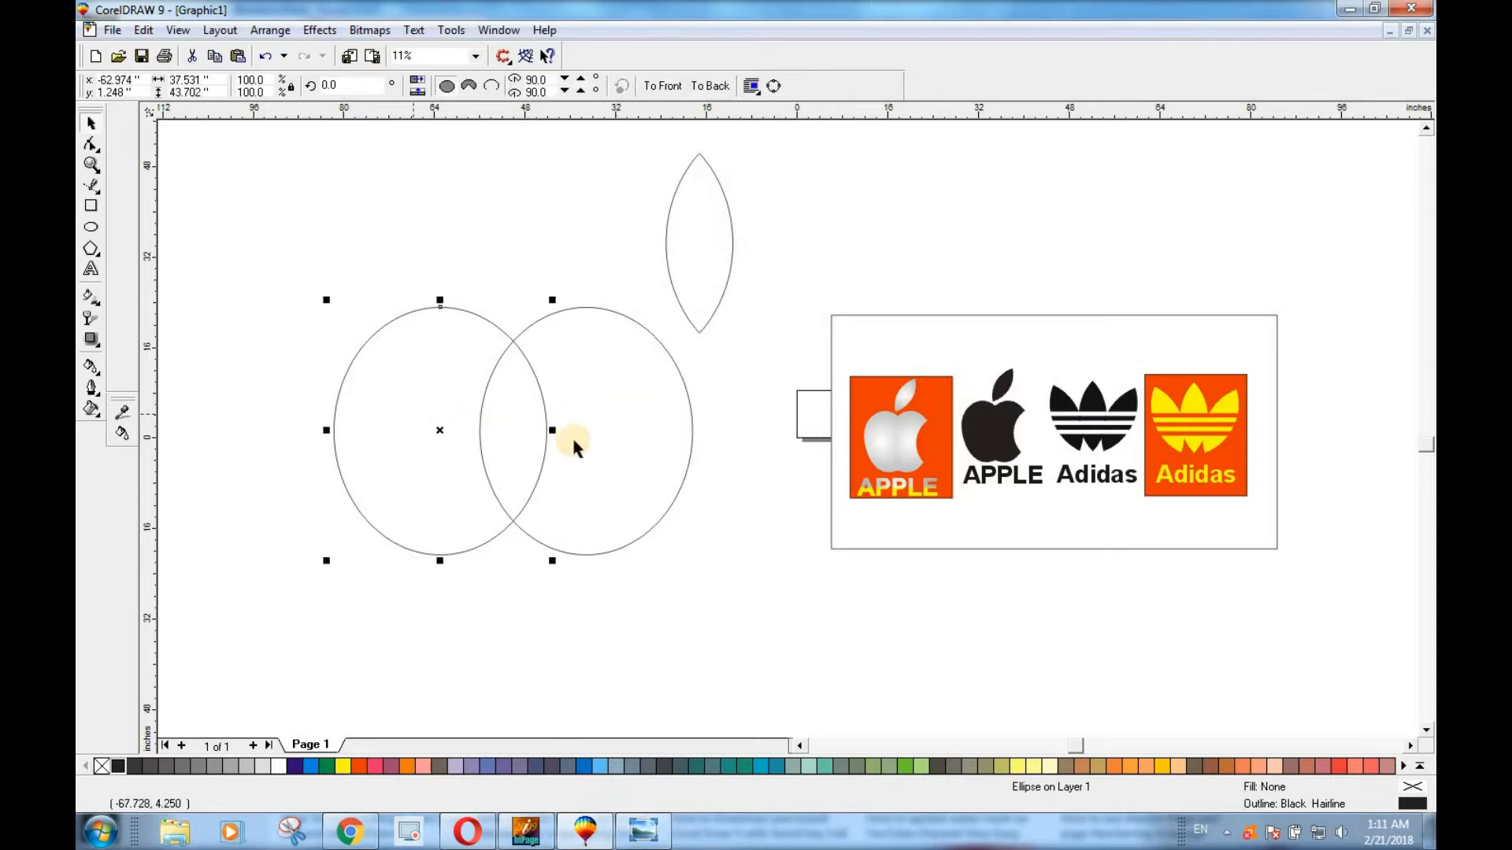
key("Delete")
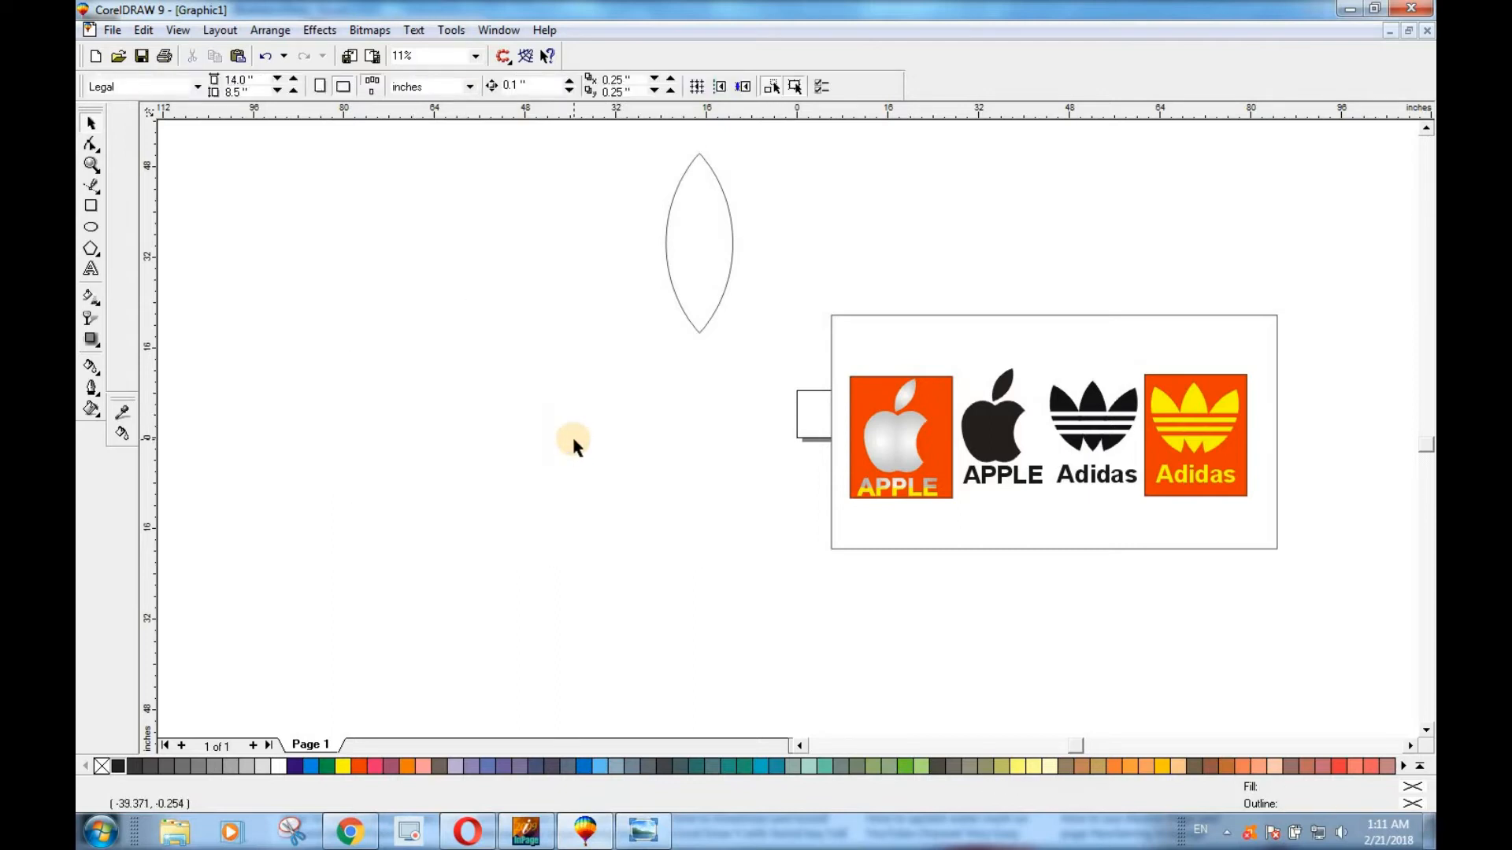
Move the leaf shape to about x -74.3, y -4.6 inches and give it a 100C100M100Y100K black fill without an outline.
left_click_drag(675, 291, 354, 513)
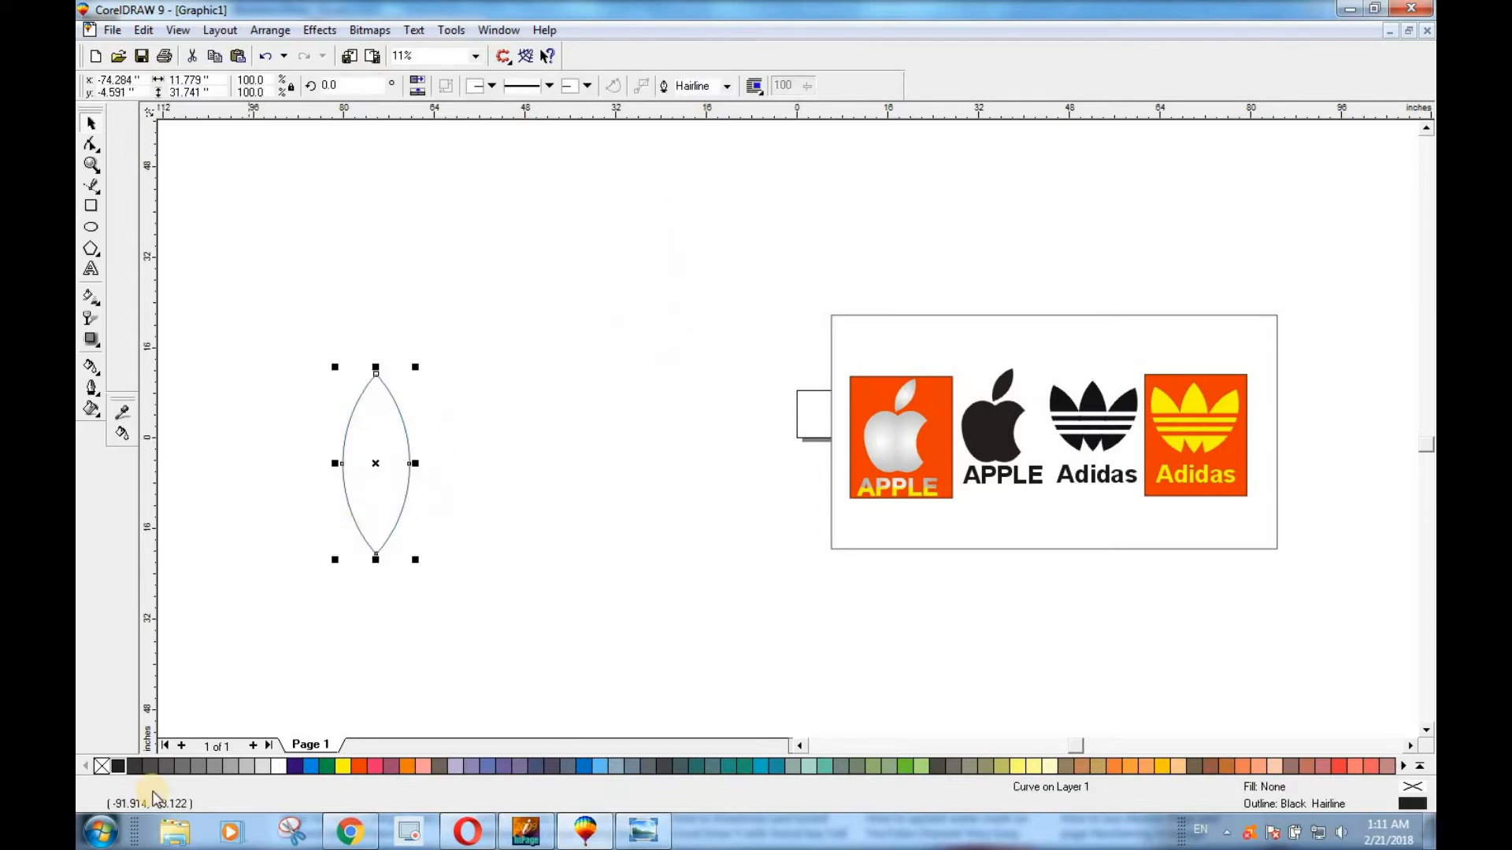
left_click(1417, 770)
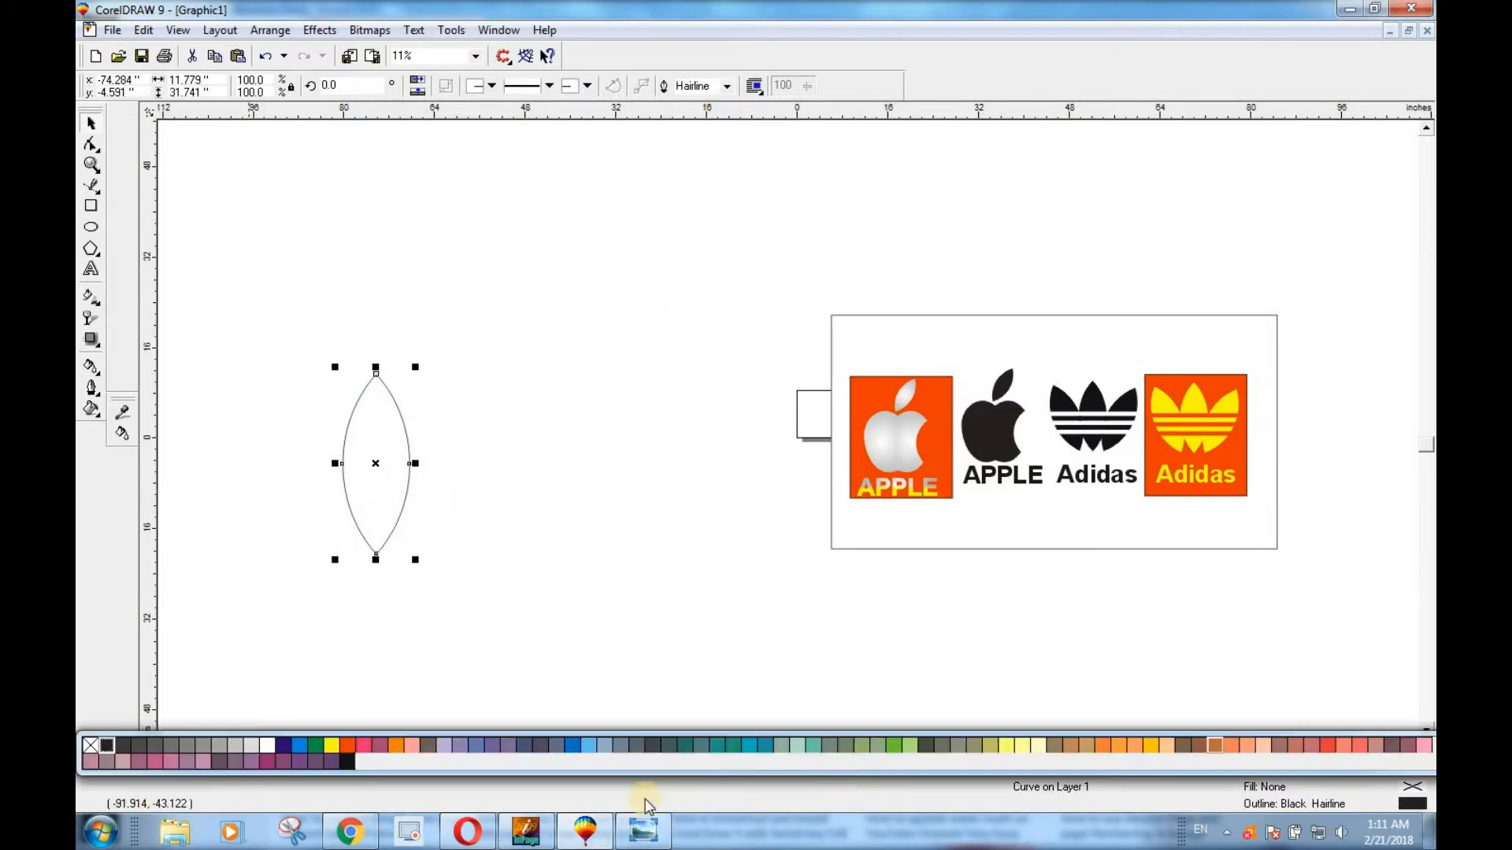
left_click(351, 759)
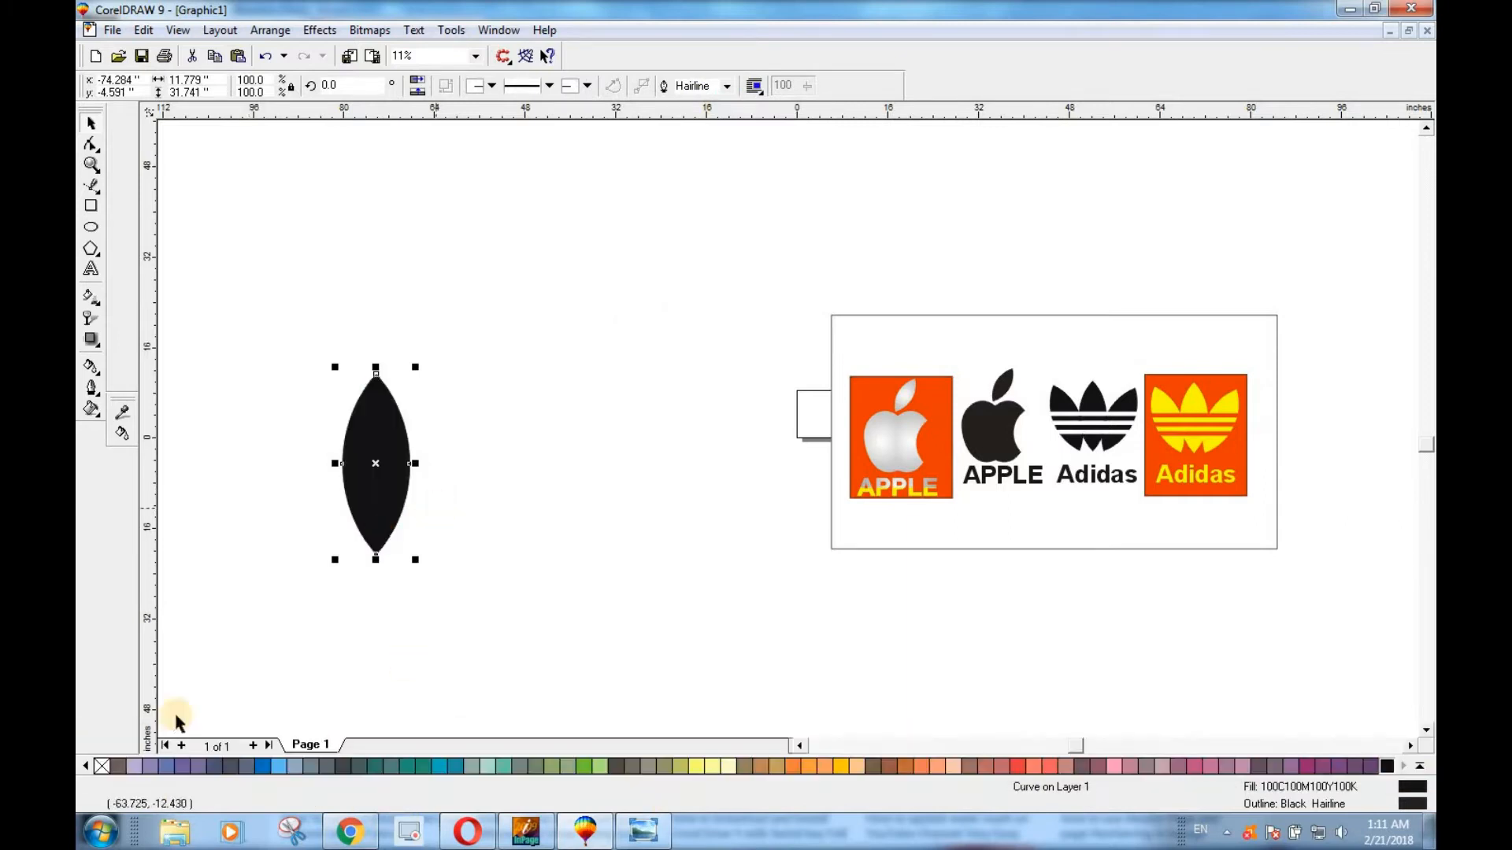
right_click(102, 768)
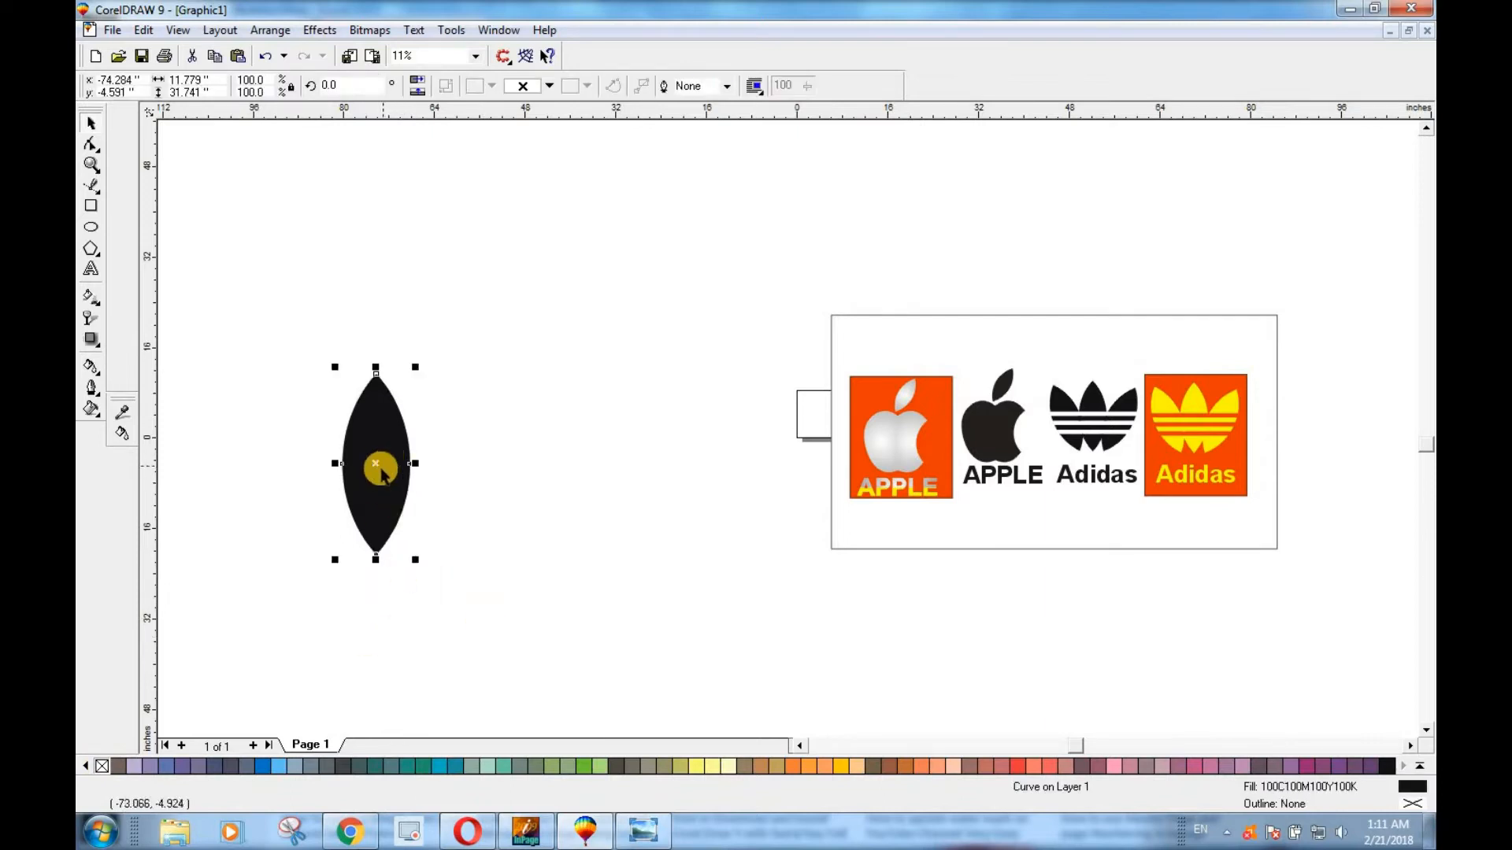
Duplicate the leaf about 10.5 inches to the right and give the copy a black outline with no fill.
left_click_drag(378, 466, 434, 471)
right_click(434, 471)
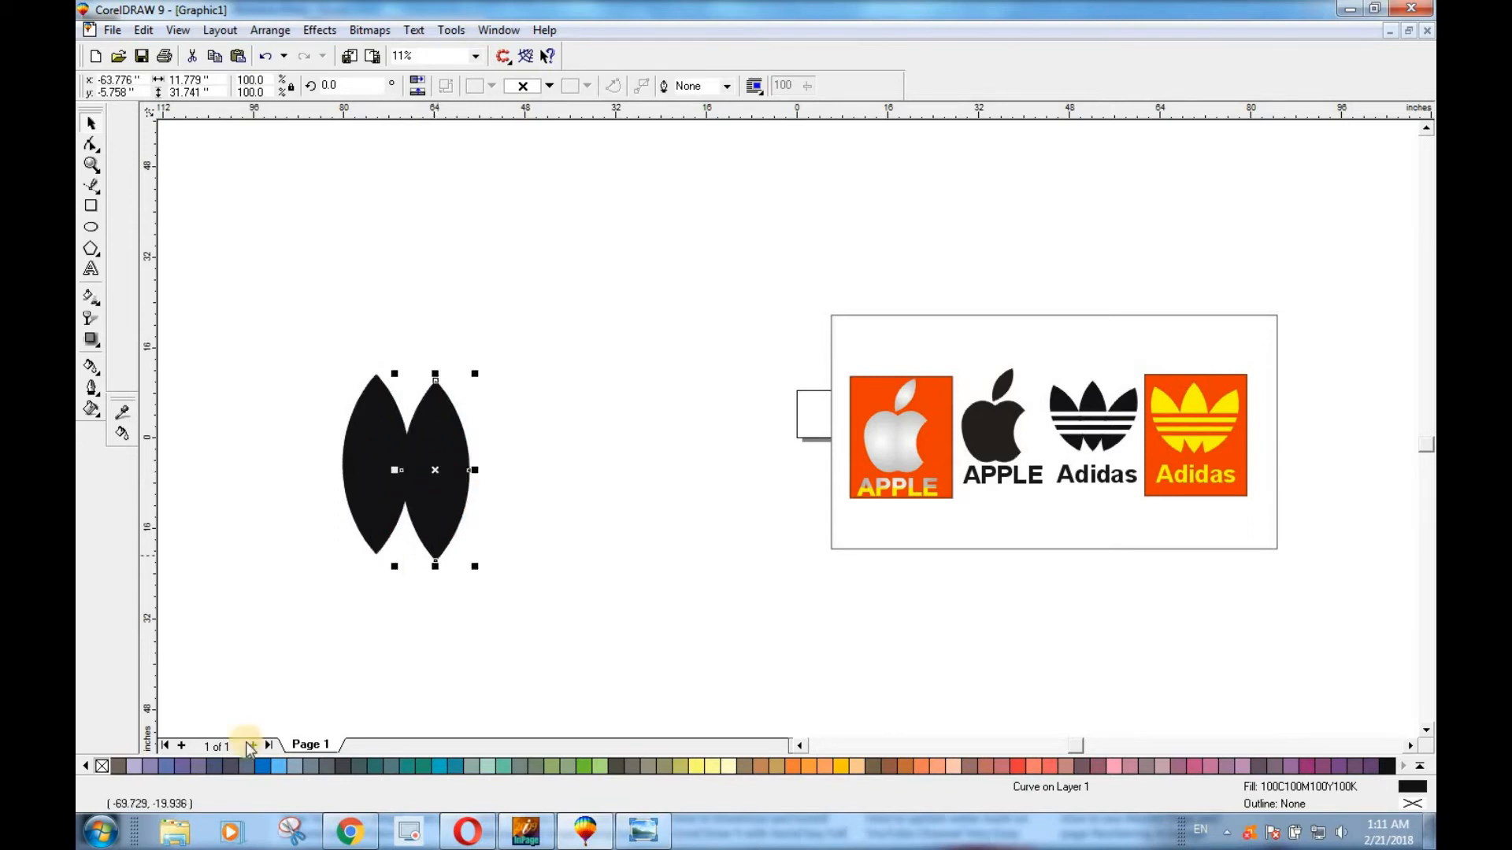
left_click(102, 764)
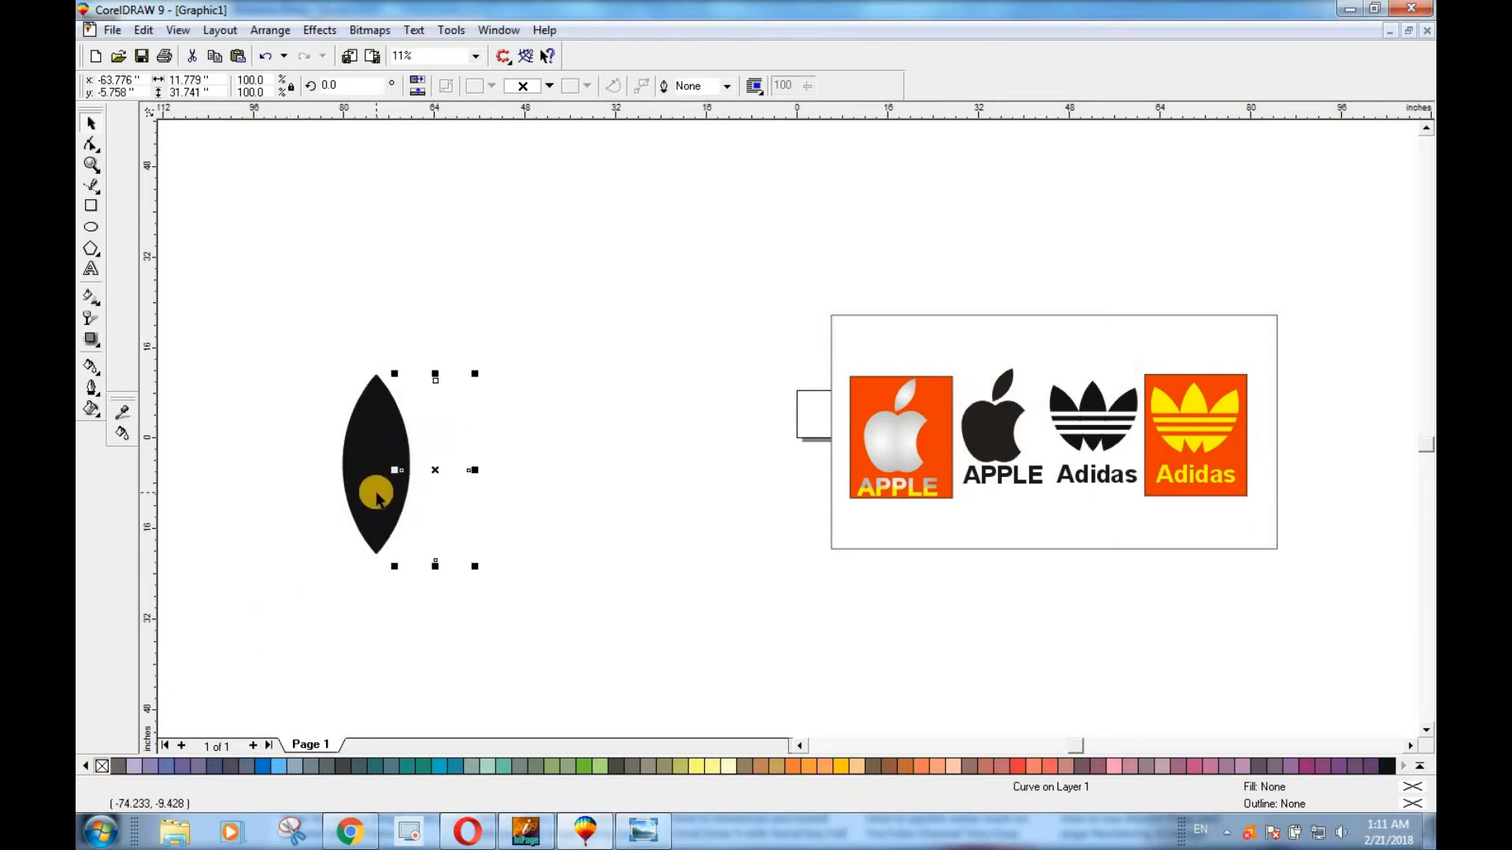
left_click(377, 497)
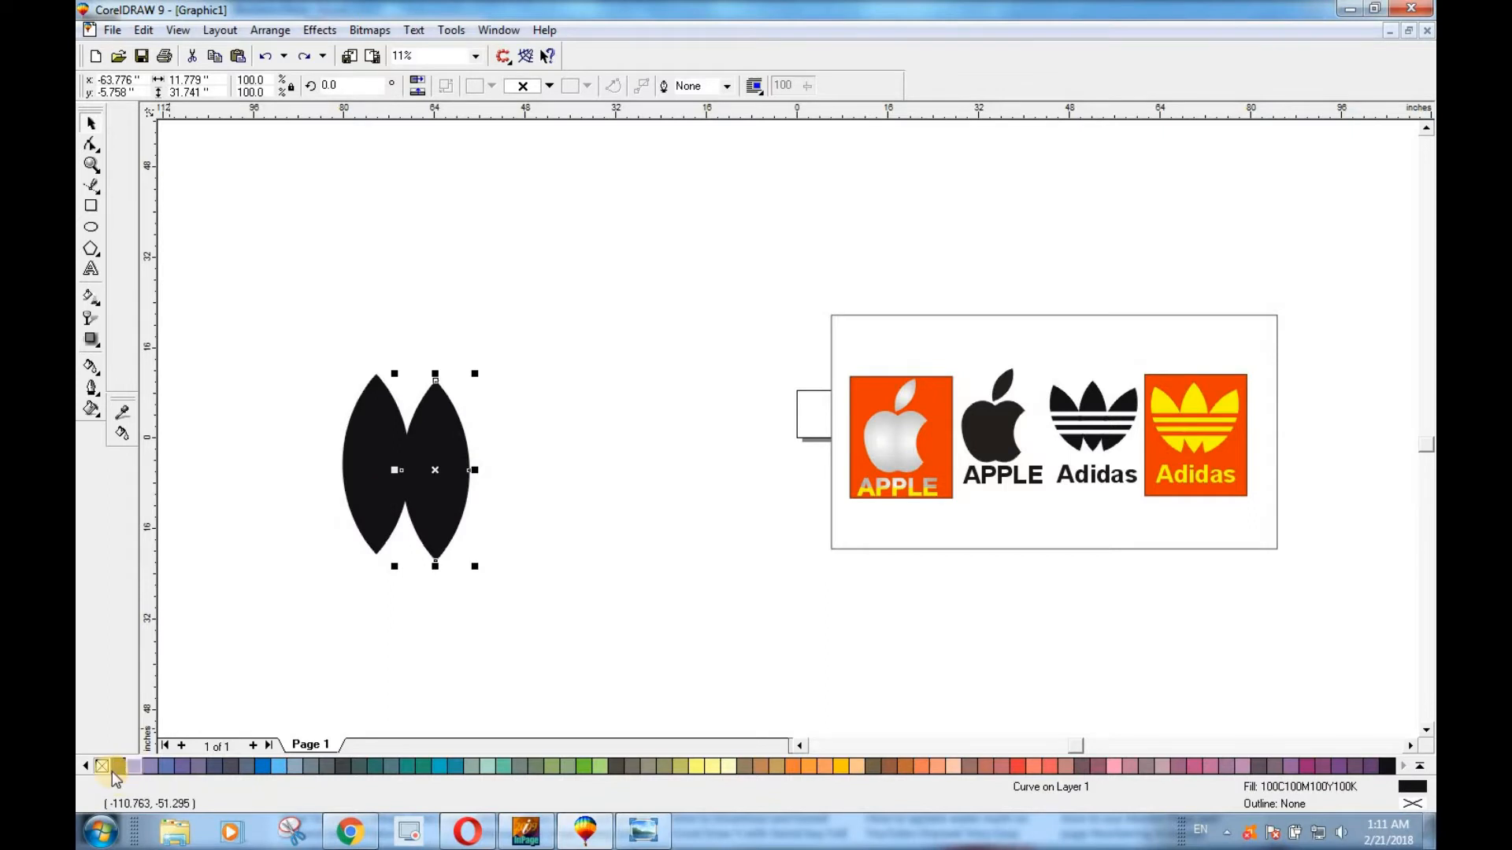
right_click(1386, 765)
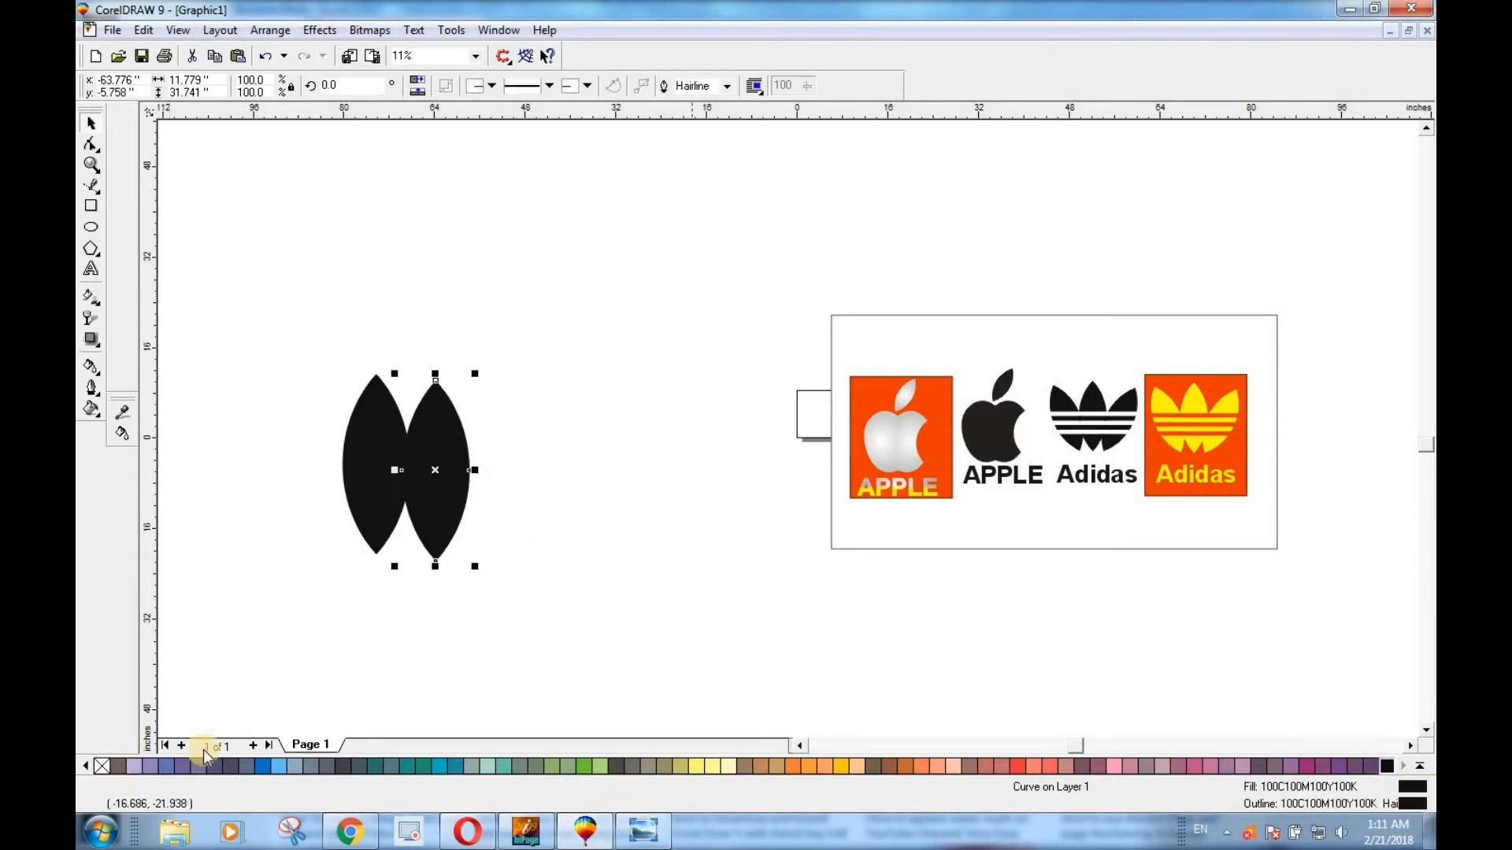
left_click(94, 761)
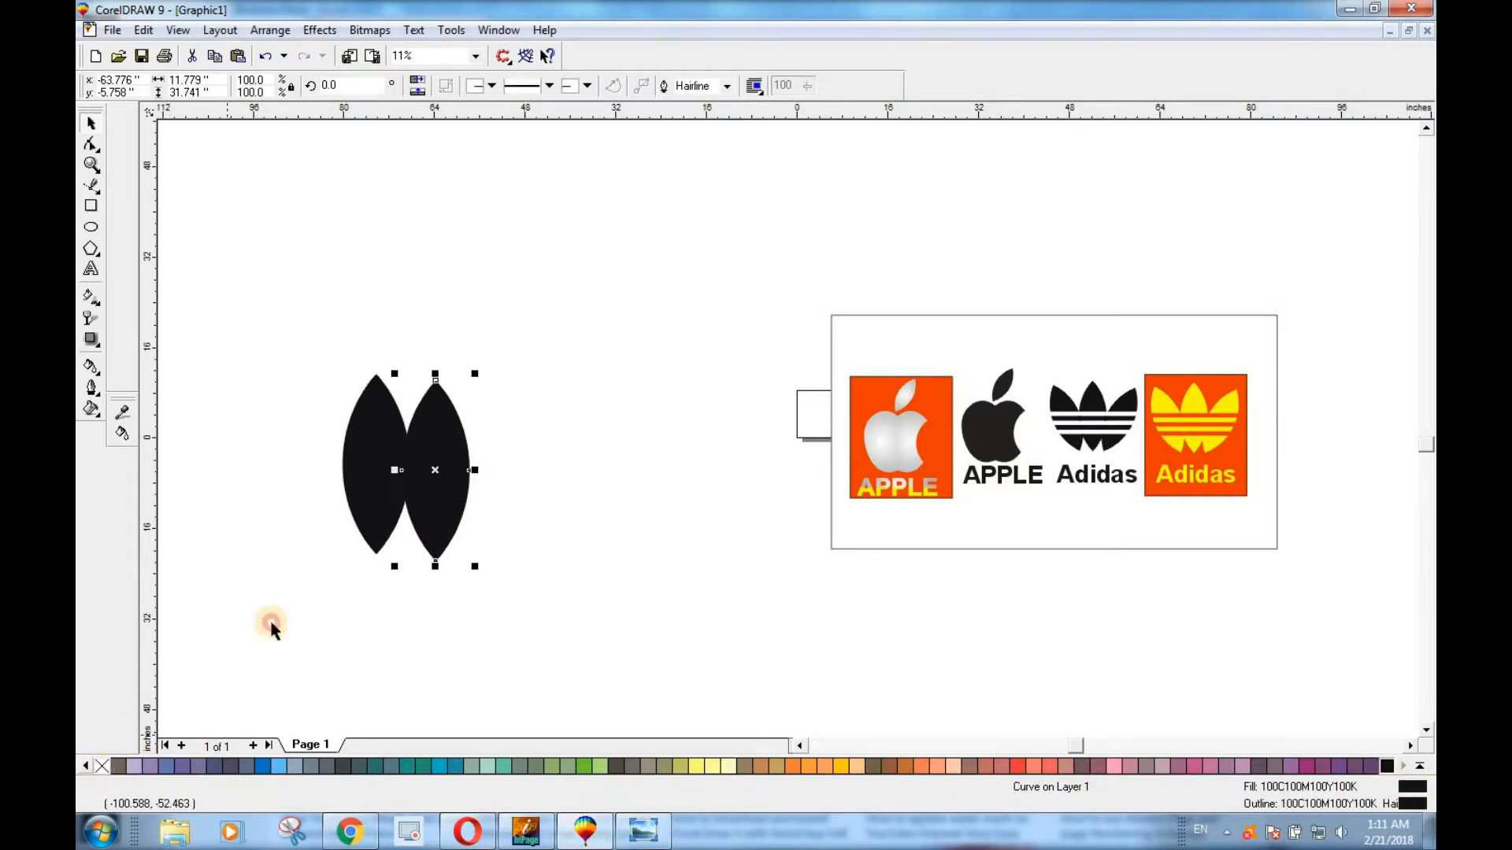
Give the original black leaf a black outline and no fill.
left_click(367, 433)
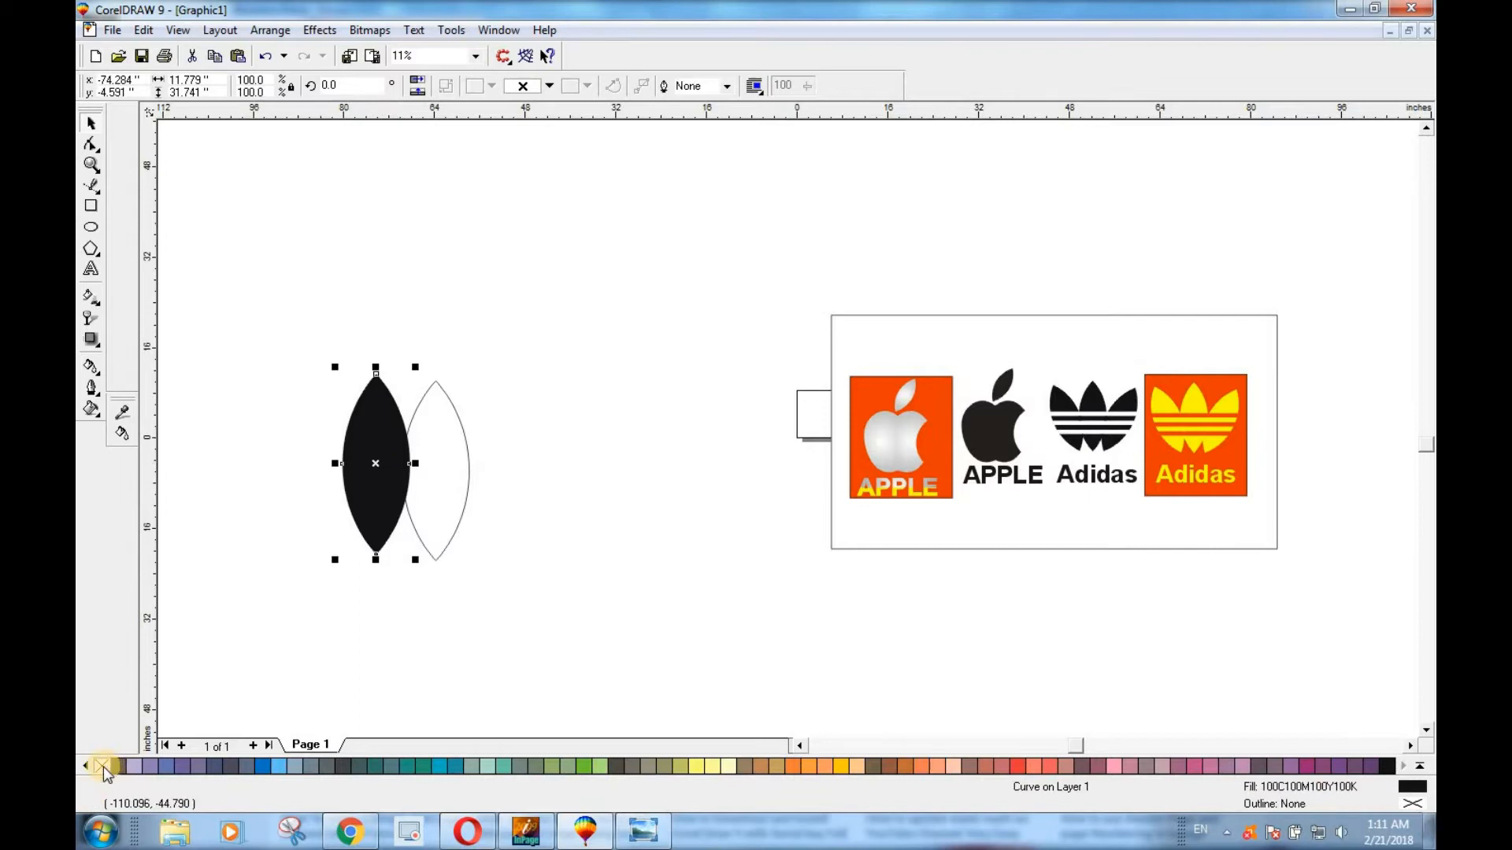
right_click(1386, 765)
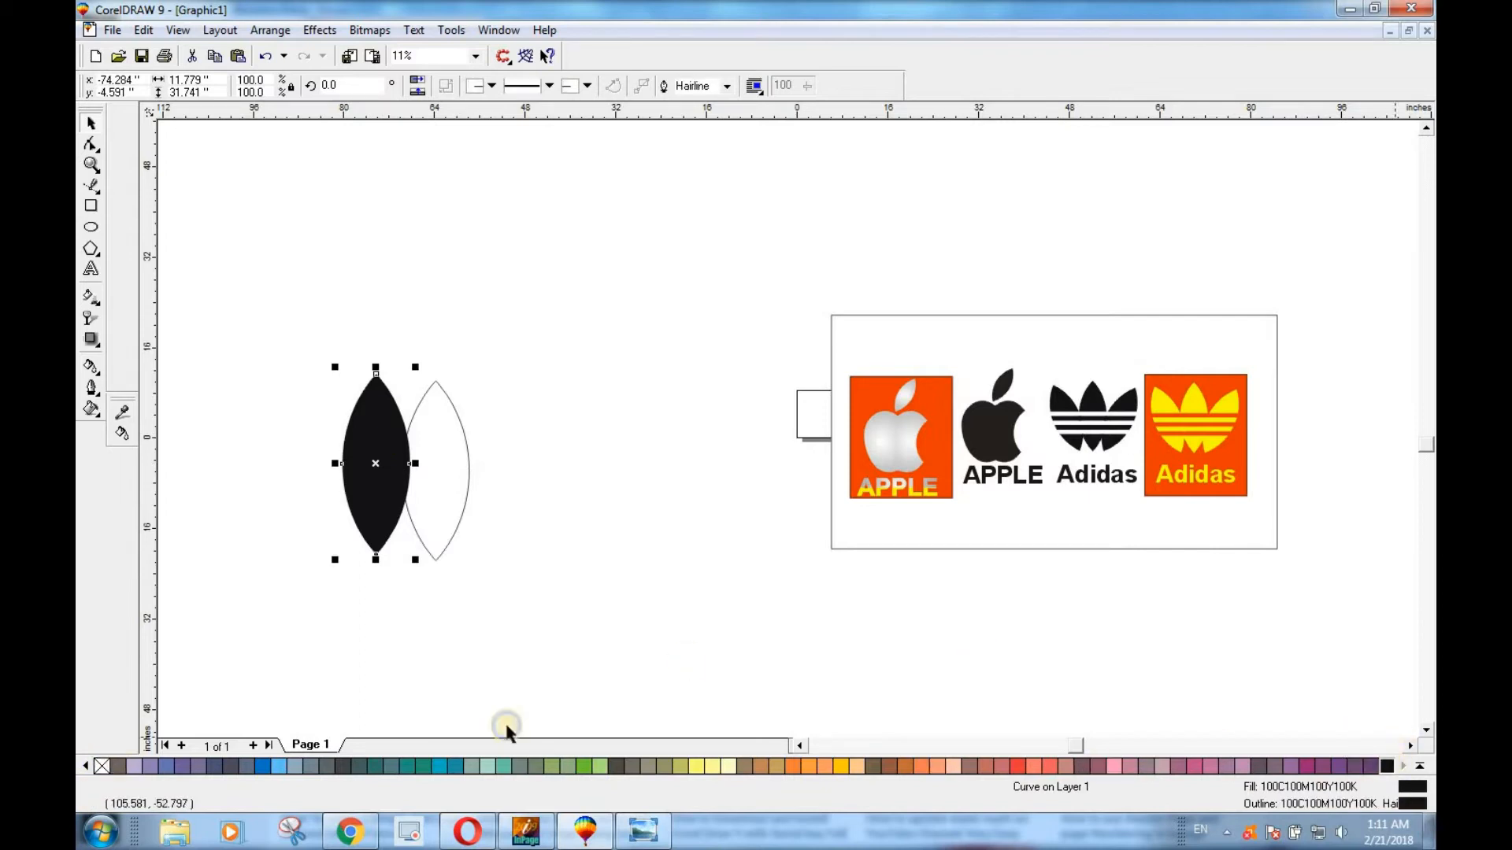
left_click(100, 765)
Rotate the copied leaf clockwise to about 334.3° and shift it slightly away from the original, to about x -61.9, y -6.1 inches.
left_click(458, 472)
left_click(444, 414)
left_click(450, 408)
left_click_drag(473, 371, 516, 385)
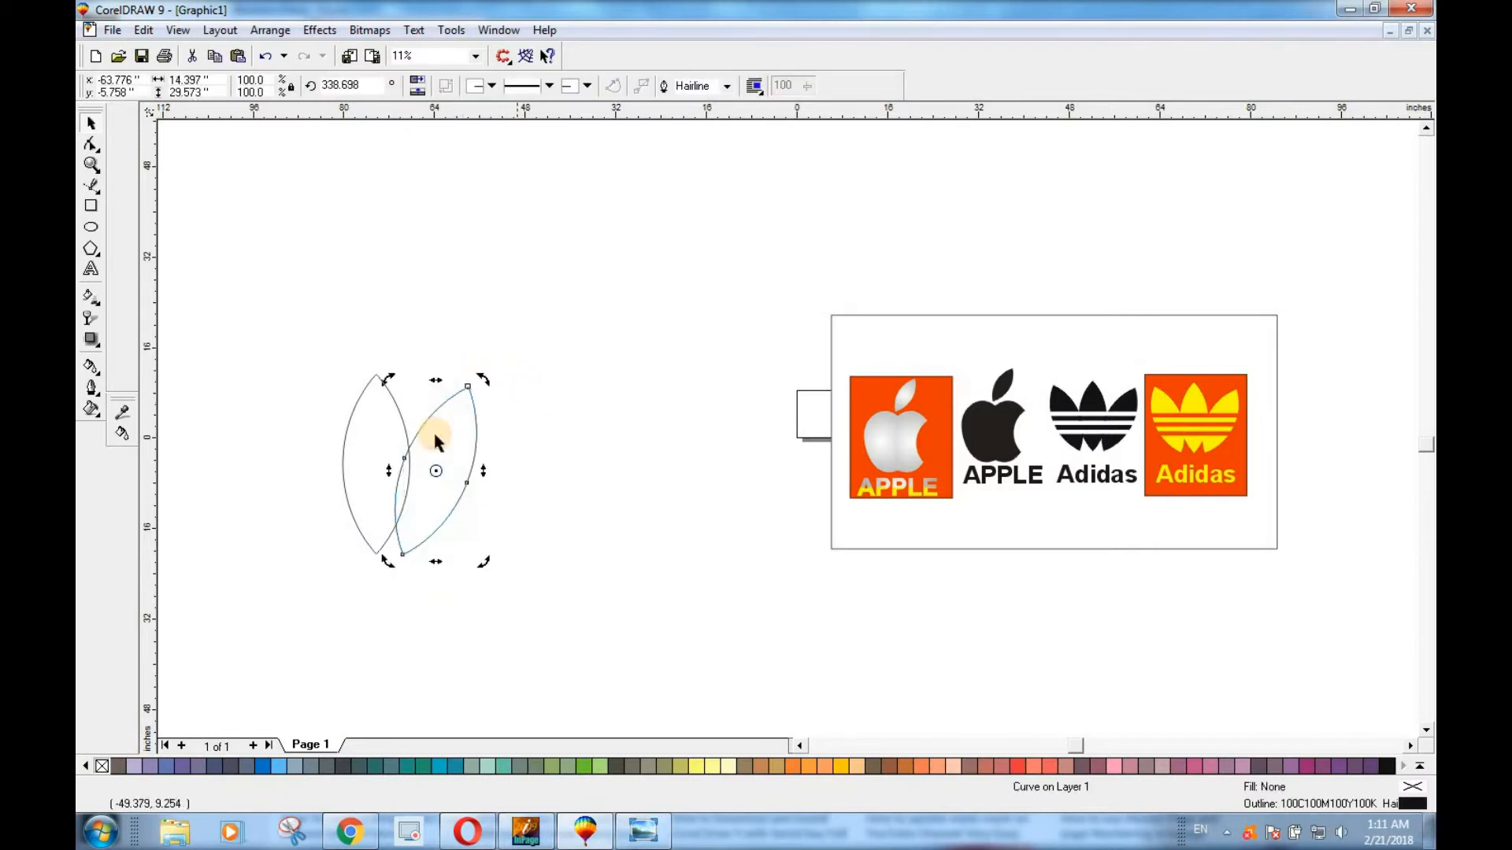
left_click(435, 445)
left_click_drag(437, 449, 442, 451)
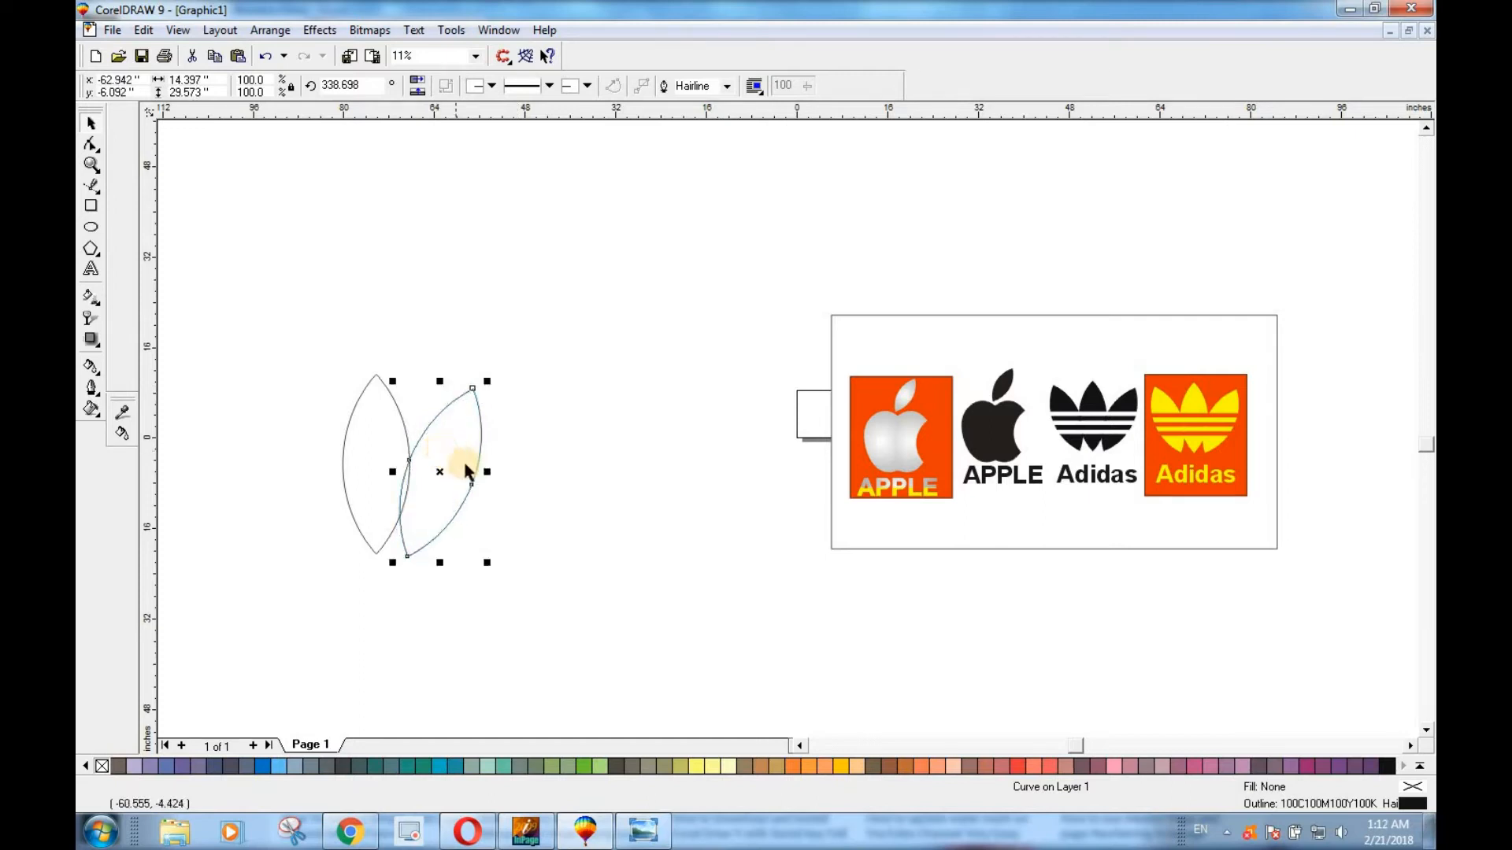
left_click(473, 437)
left_click_drag(493, 381, 498, 381)
left_click(455, 449)
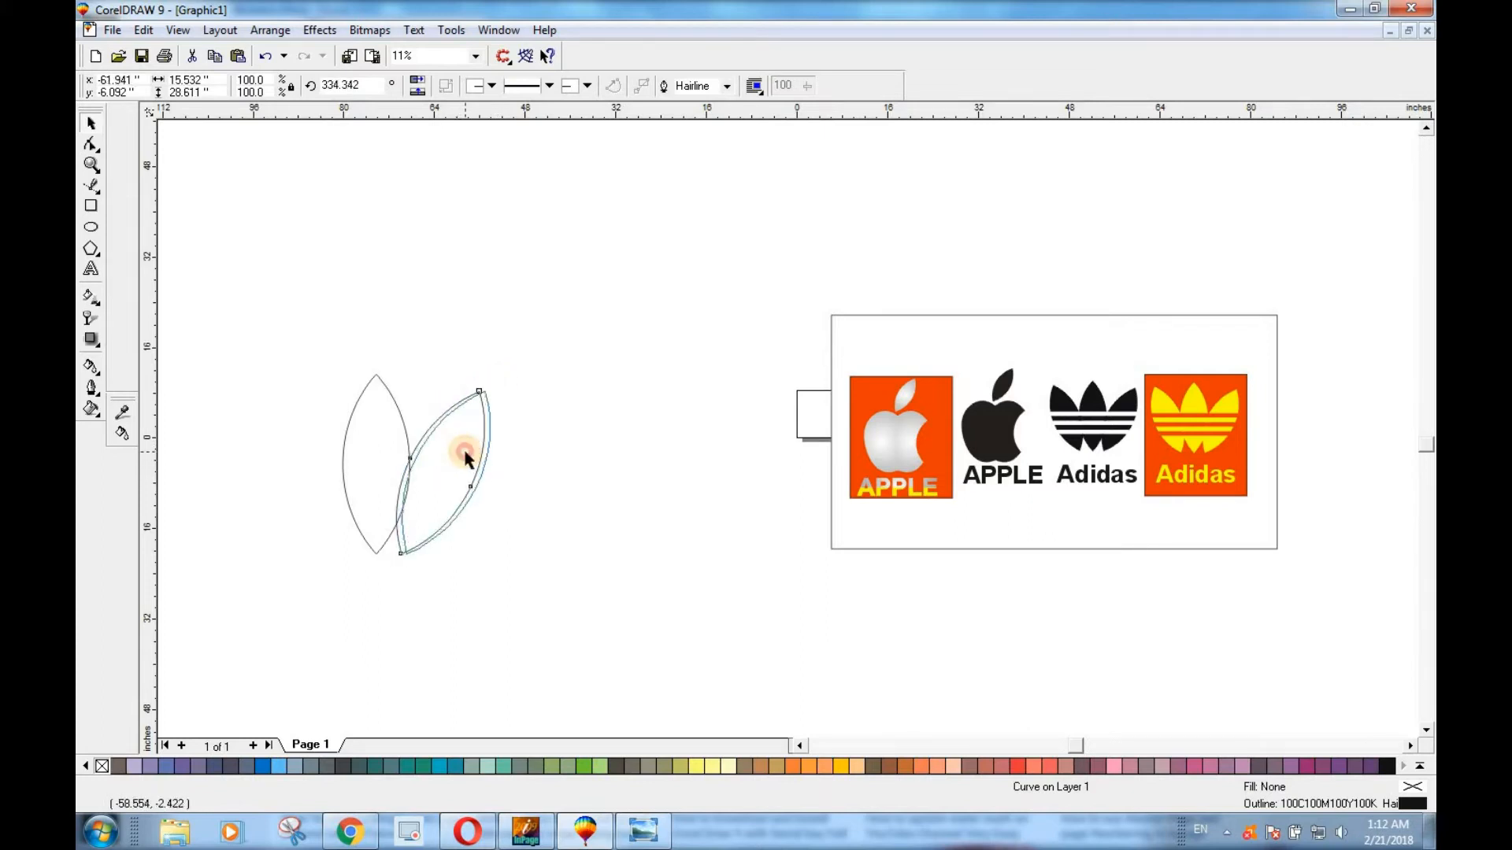
left_click(579, 543)
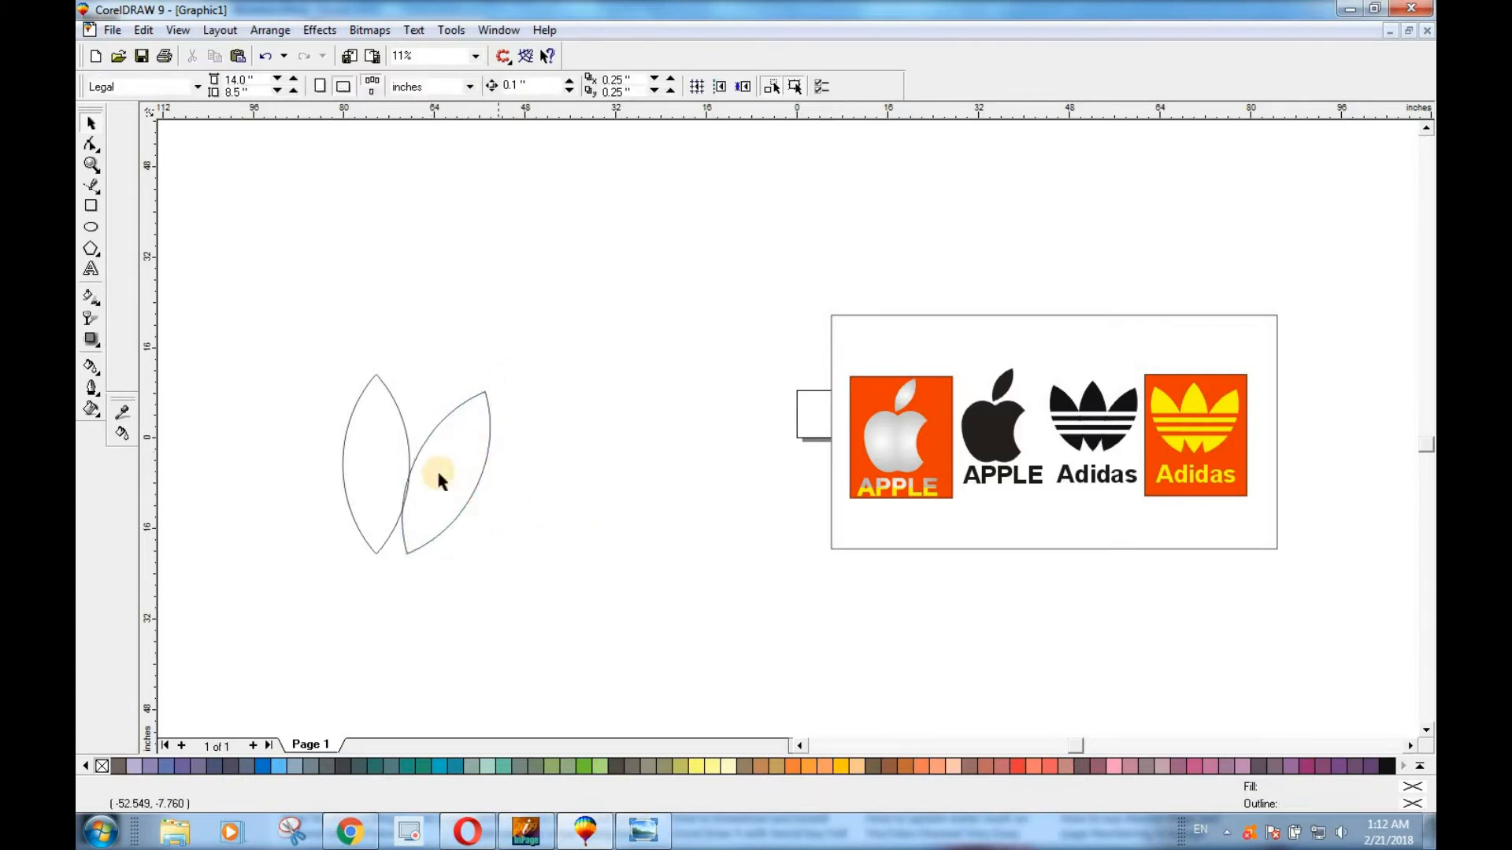
Copy the upright leaf to its other side, at about x -85.6, y -6.8 inches, and rotate the copy counterclockwise to about 16.2°.
left_click(370, 462)
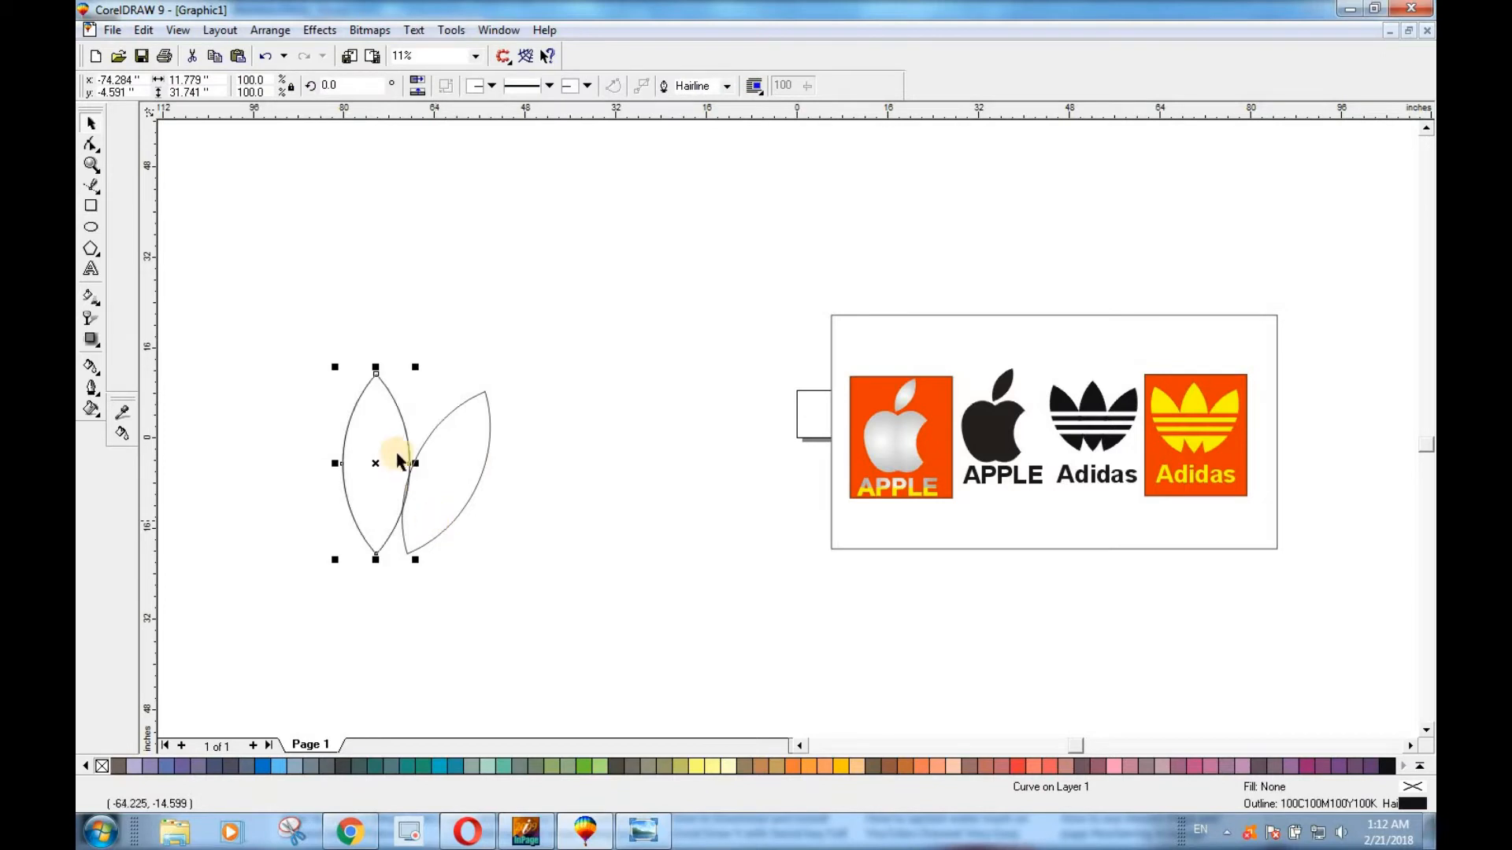
left_click_drag(378, 440, 313, 448)
left_click(311, 402)
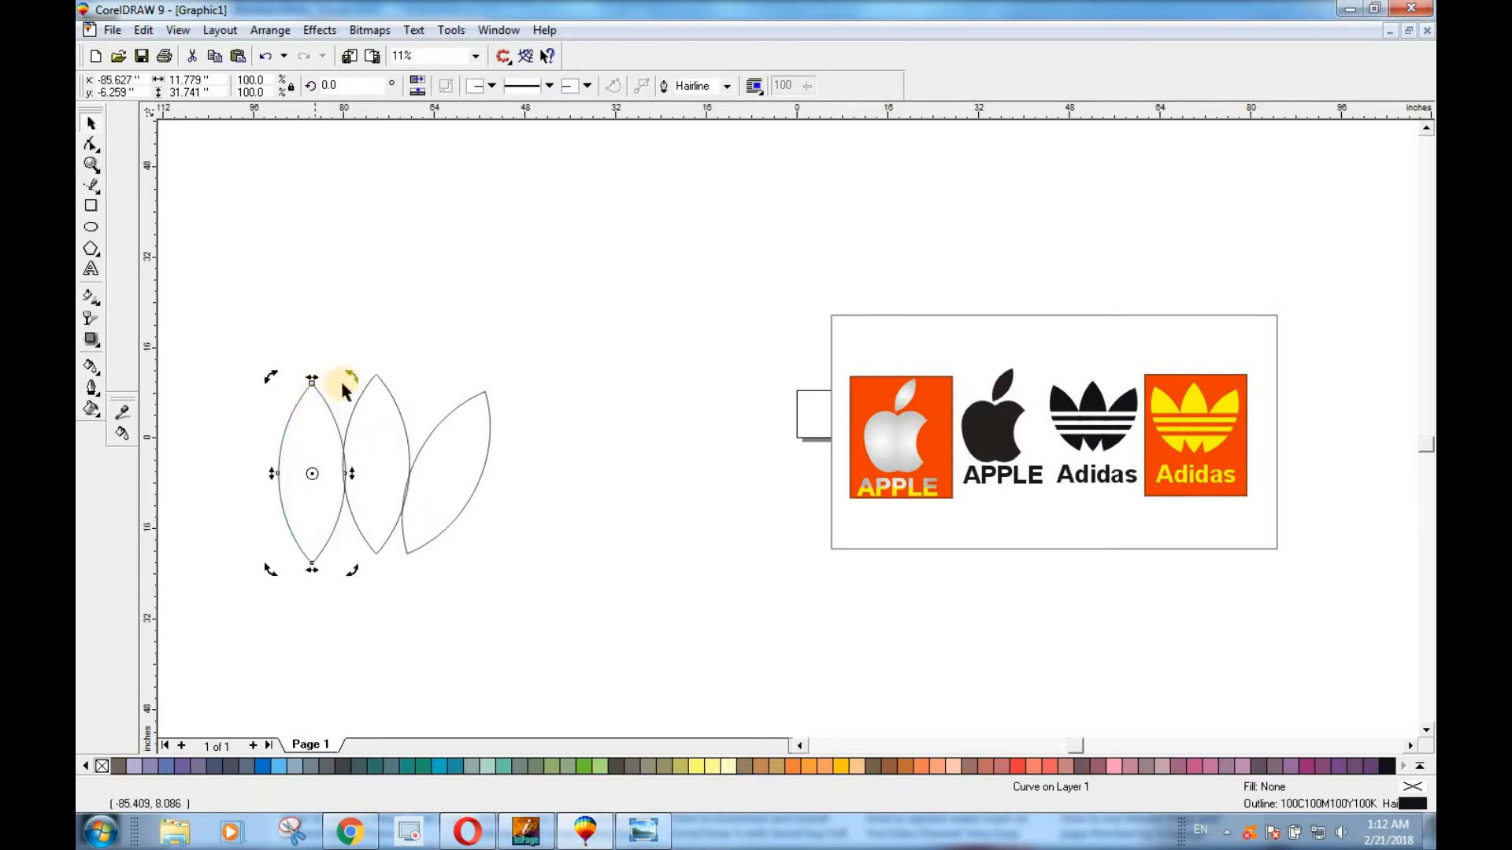
left_click_drag(351, 380, 324, 372)
left_click(322, 517)
left_click(327, 506)
left_click_drag(324, 506, 328, 509)
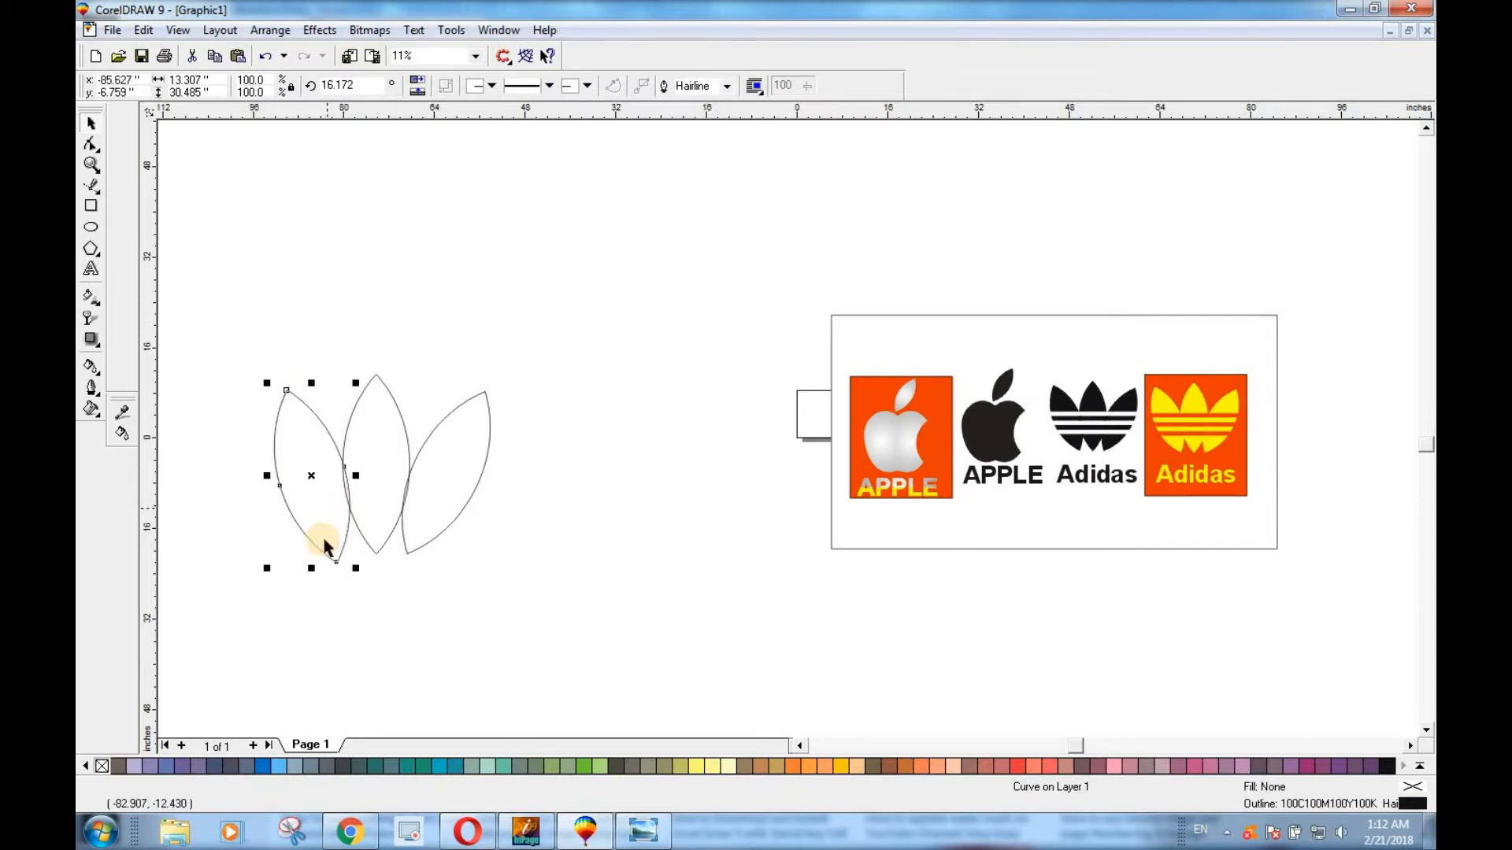
left_click(555, 557)
Fill all three leaves with black.
left_click(328, 488)
left_click(378, 446, "shift")
left_click(428, 475, "shift")
left_click(1386, 768)
left_click(607, 607)
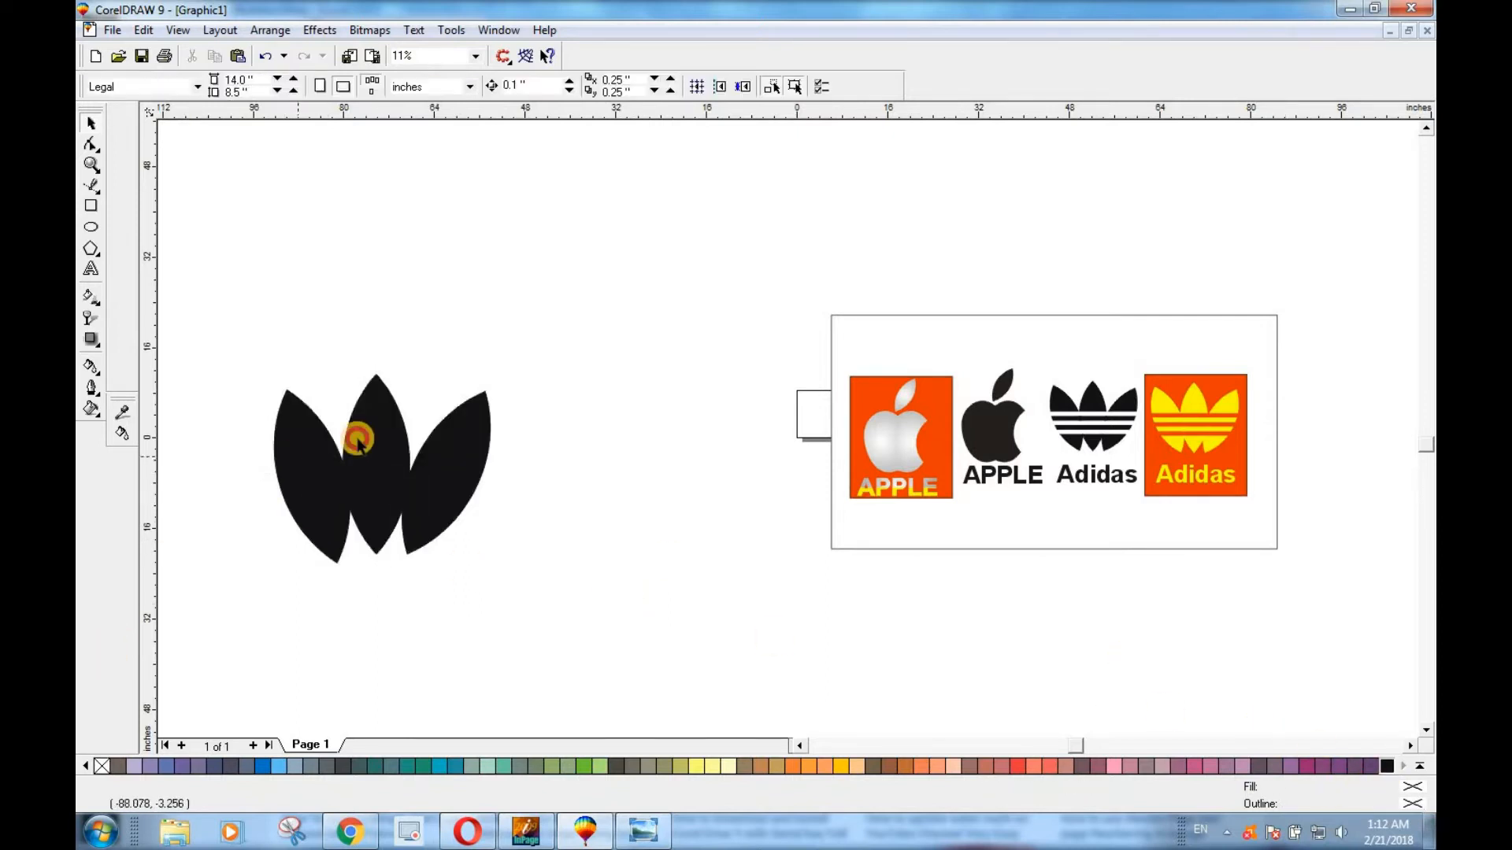
Remove the outlines of the three black leaves and group them.
left_click(303, 456)
left_click(370, 430, "shift")
left_click(458, 449, "shift")
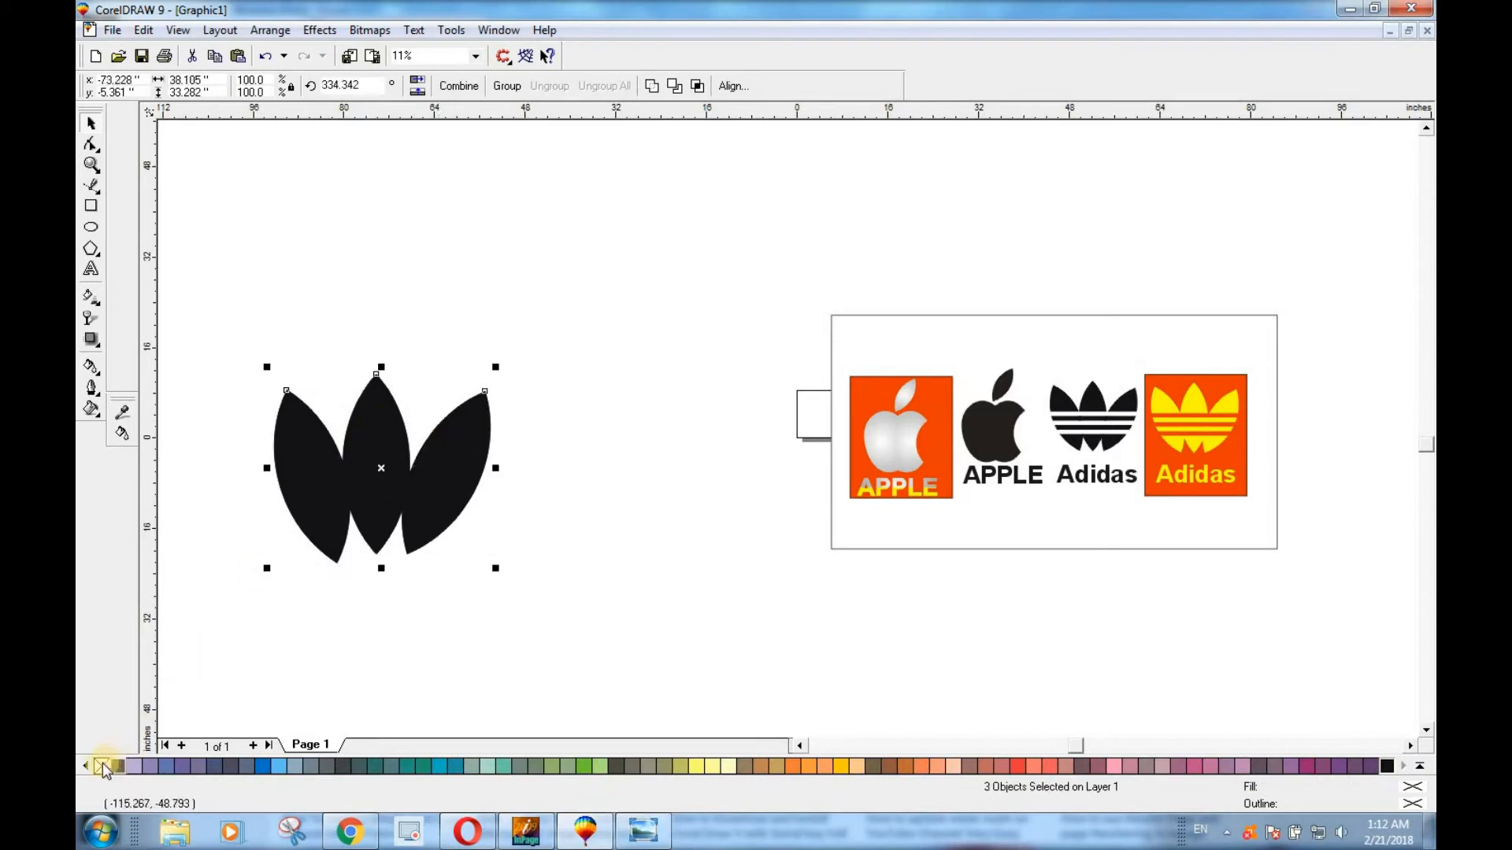
left_click(306, 446)
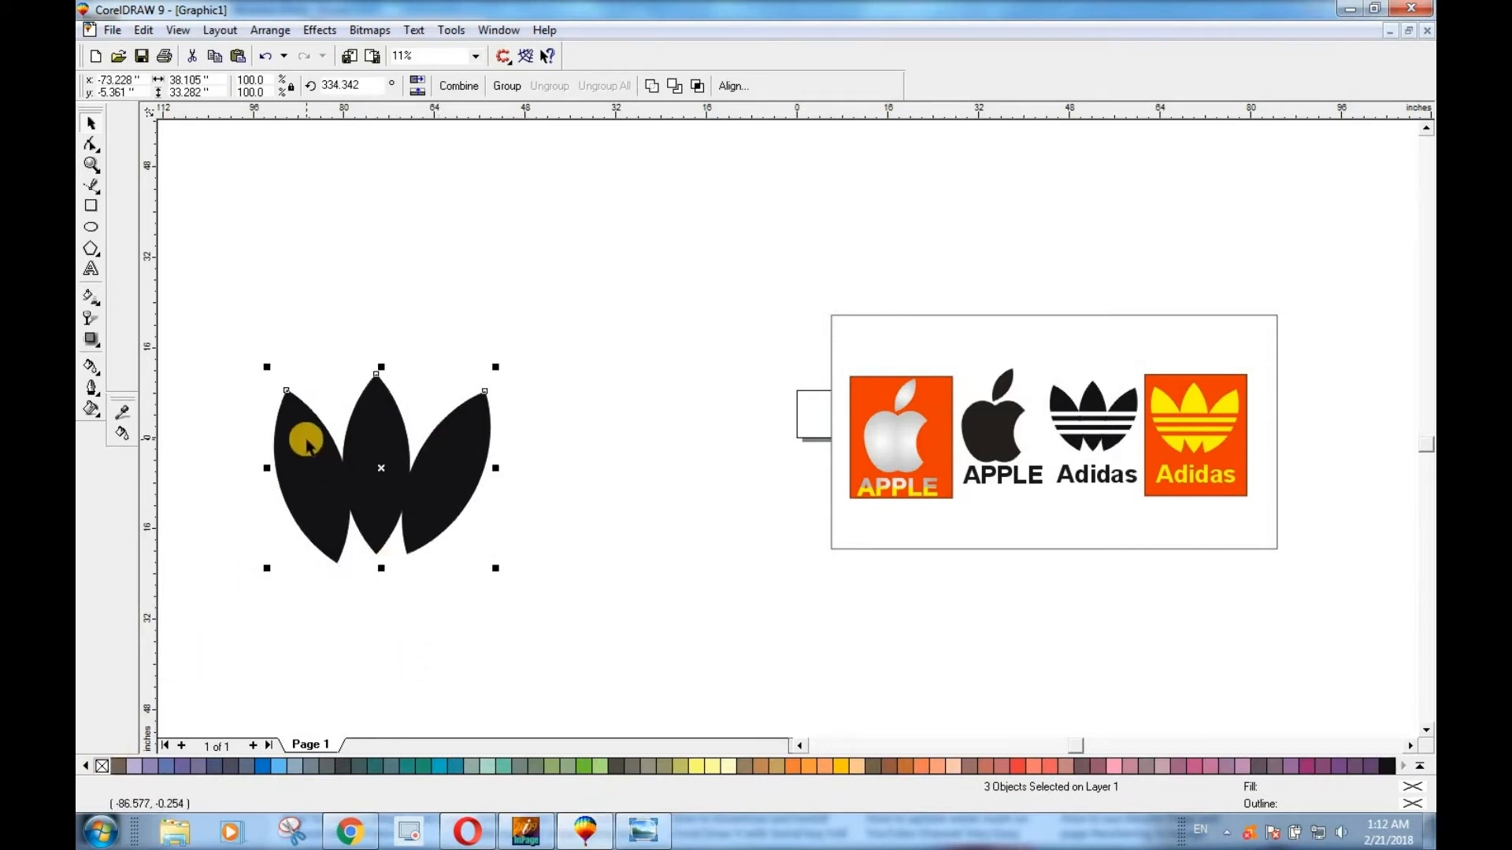
key("ctrl+g")
left_click(457, 91)
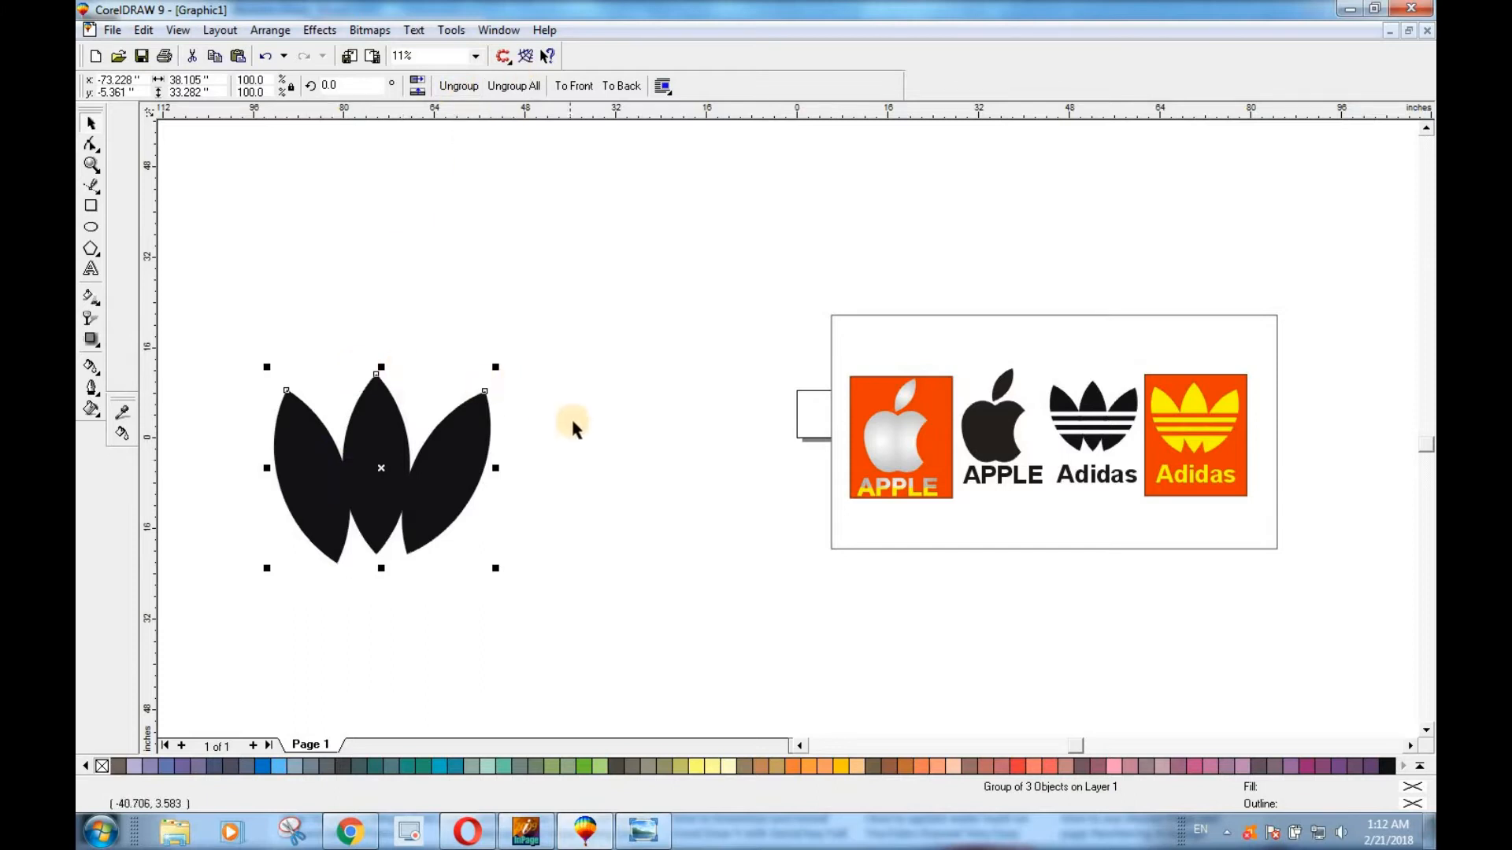
left_click(575, 478)
Ungroup the three leaves and rotate the left leaf further counterclockwise to about 22.3°.
left_click(374, 467)
left_click(380, 514)
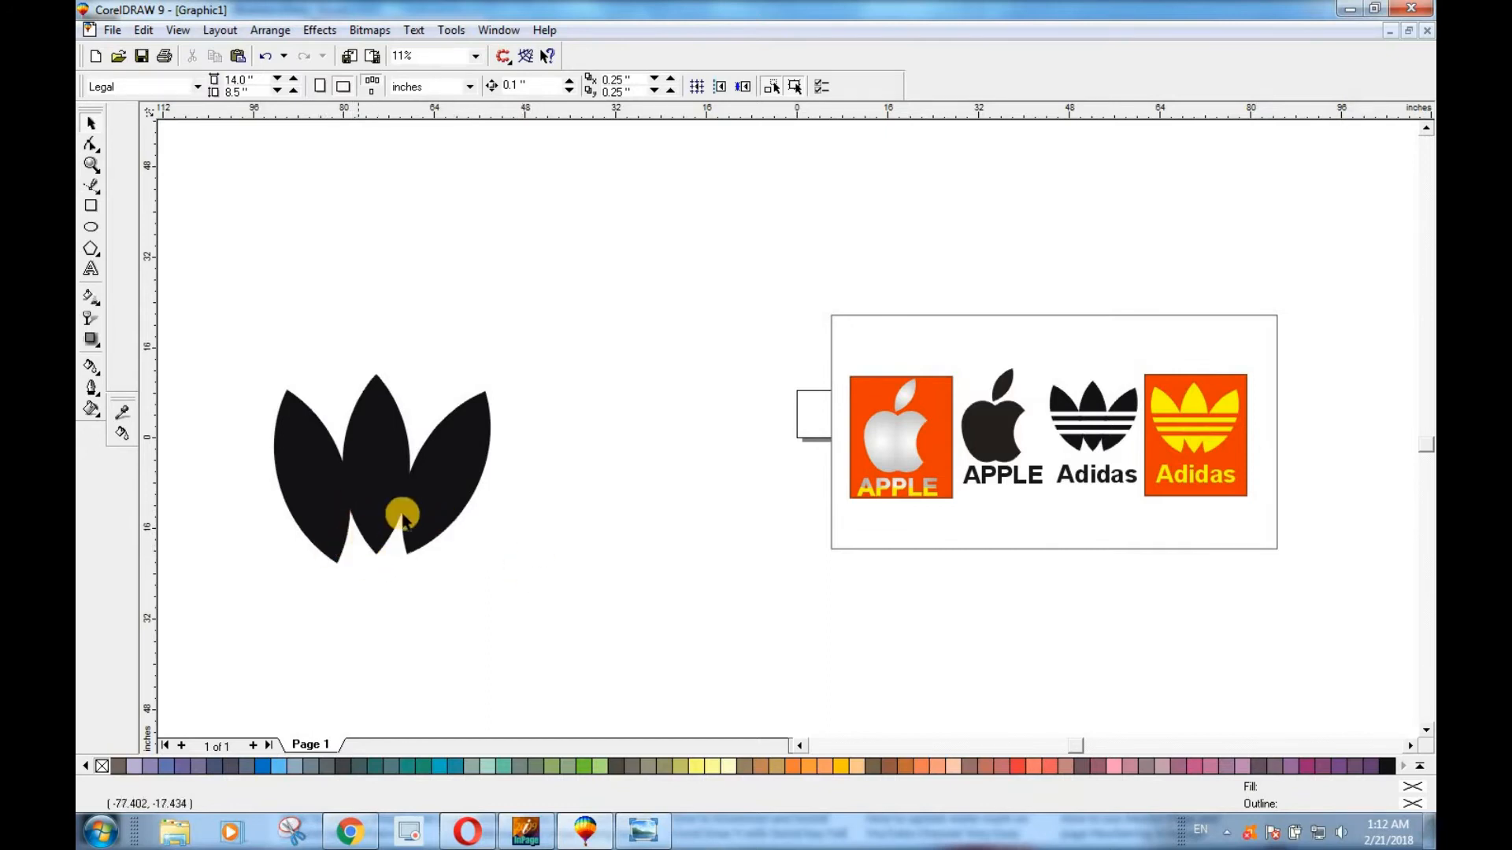
left_click(310, 488)
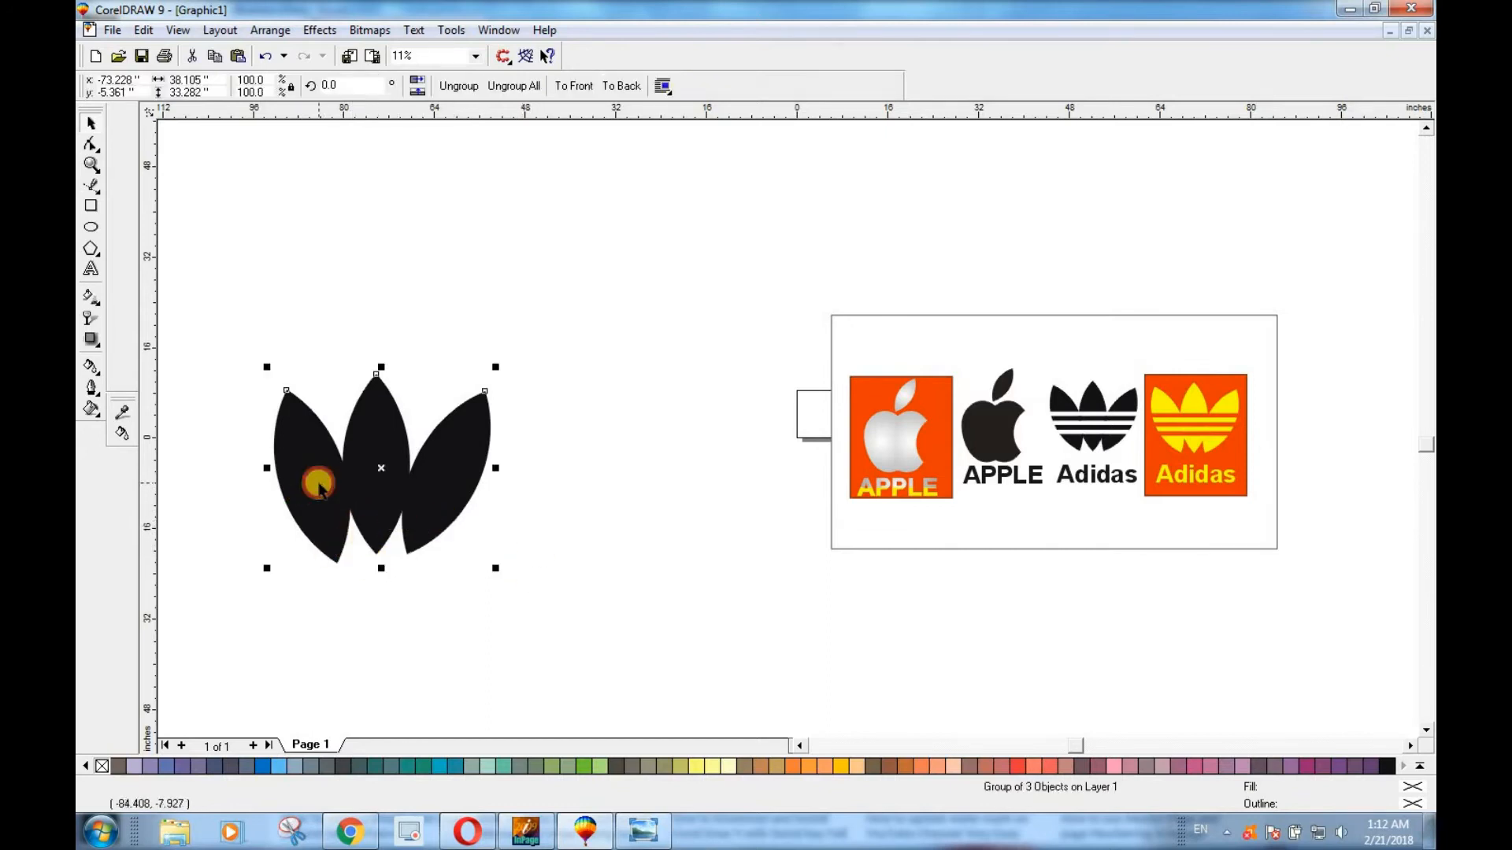
left_click(457, 86)
left_click(565, 527)
left_click(335, 499)
left_click(335, 500)
left_click_drag(267, 384, 257, 385)
left_click(398, 577)
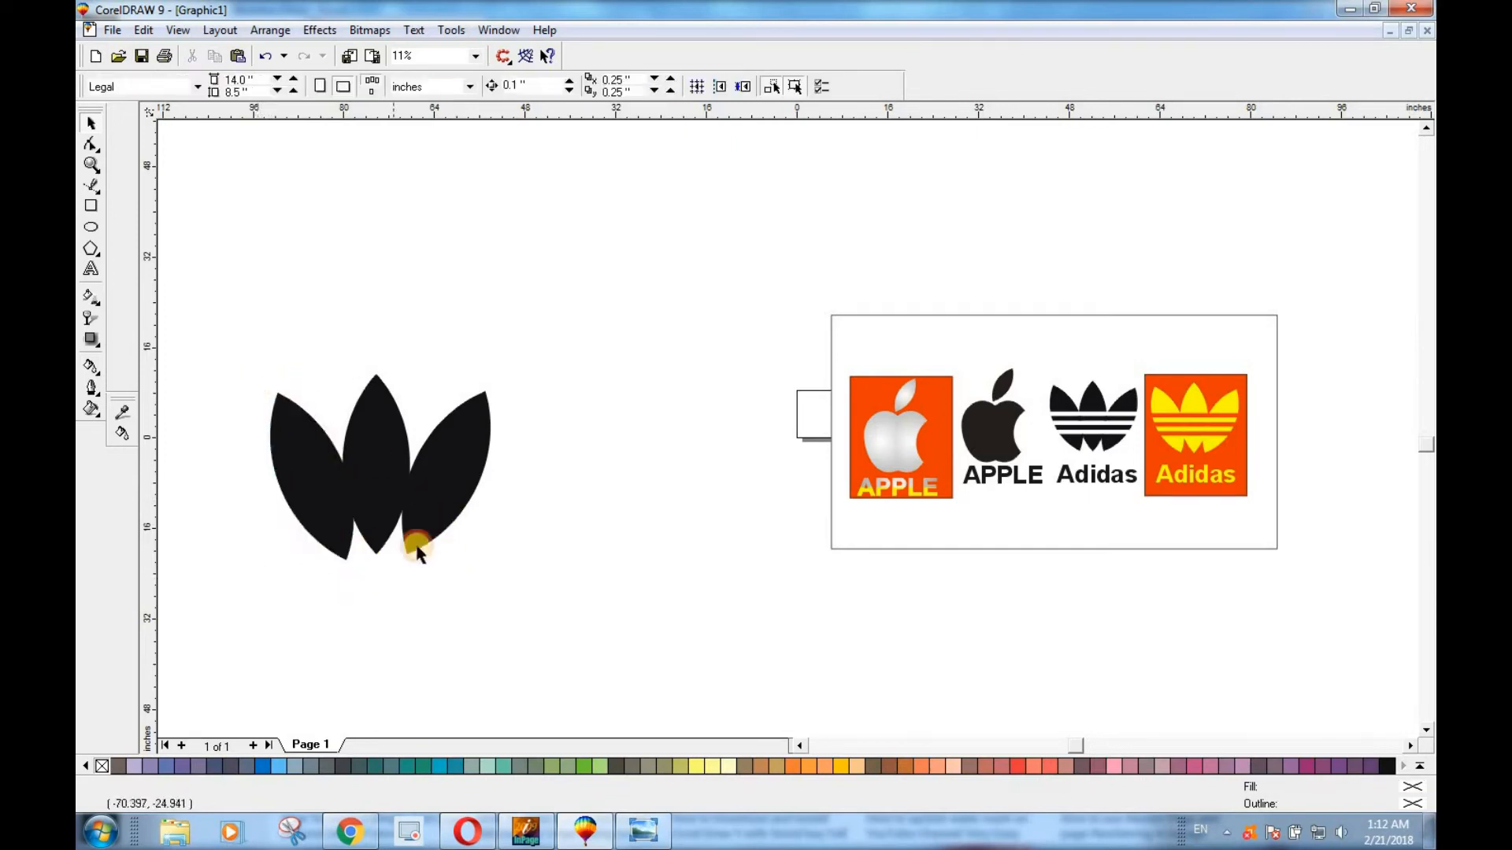
Group the three black leaves again.
left_click(299, 486)
left_click(385, 455, "shift")
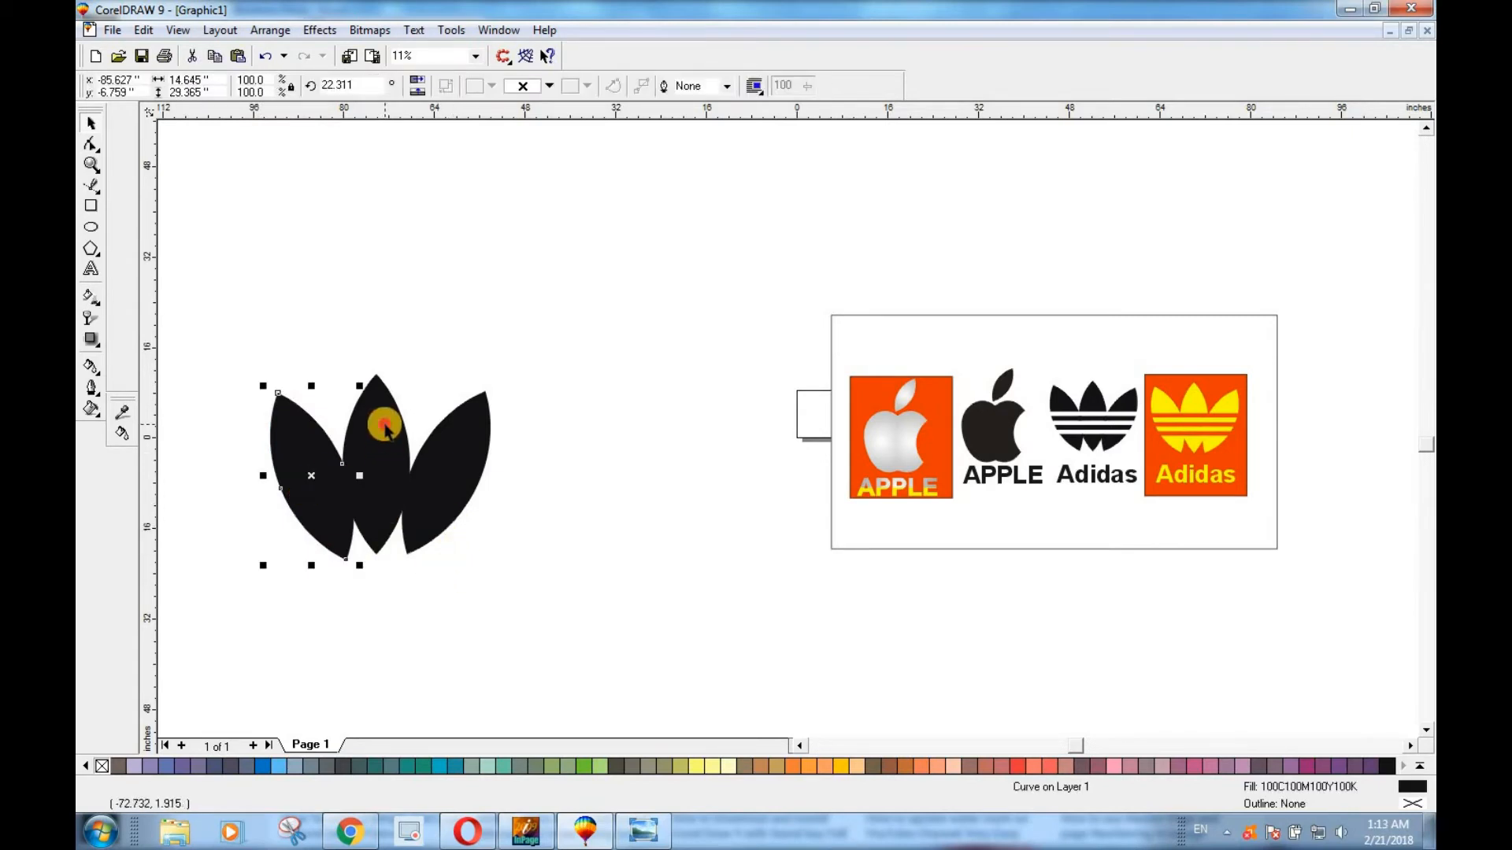
left_click(463, 443, "shift")
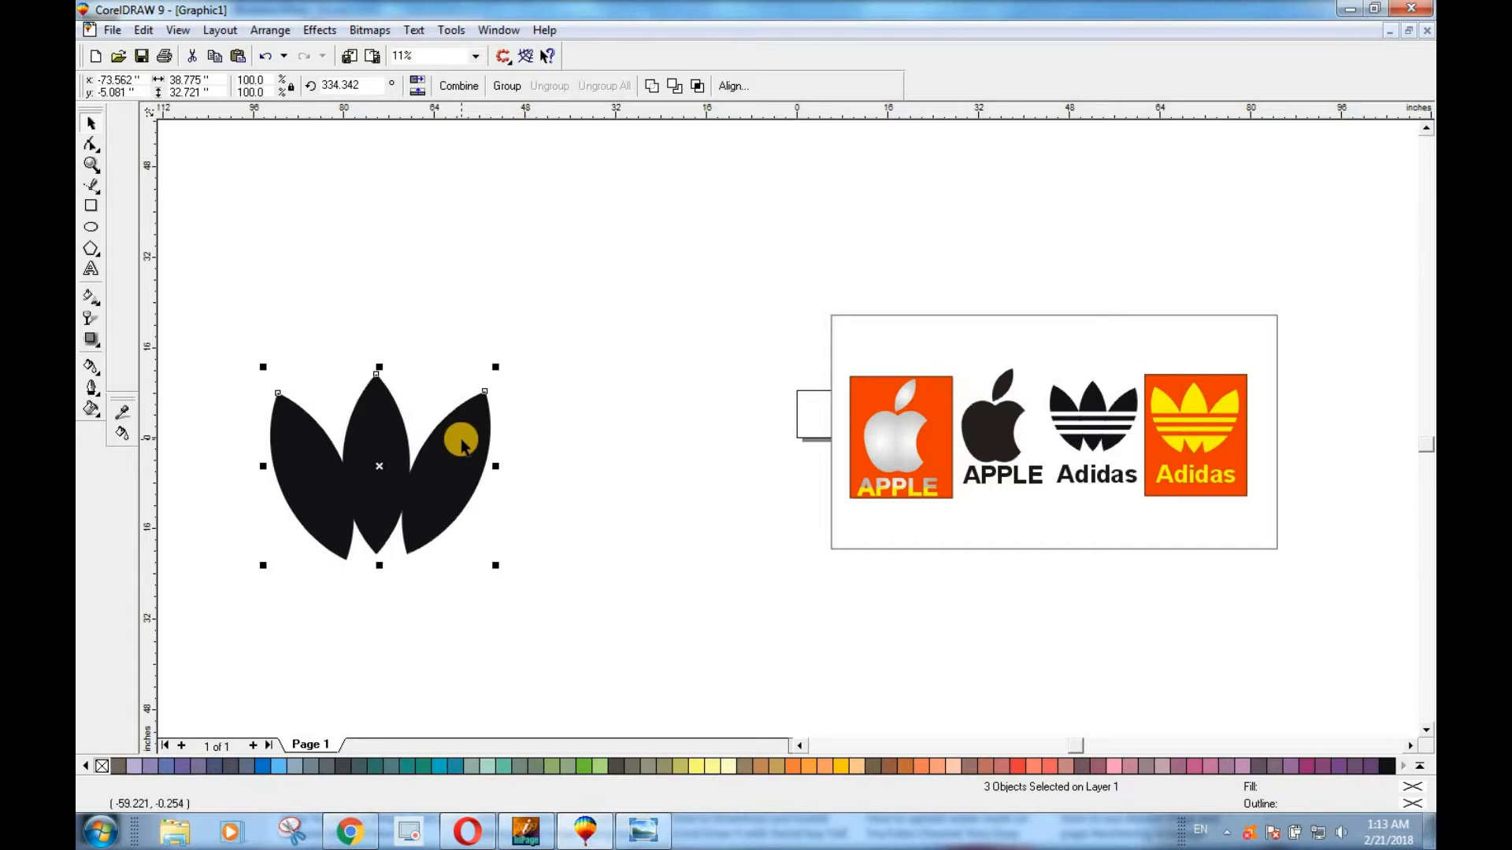
key("ctrl+g")
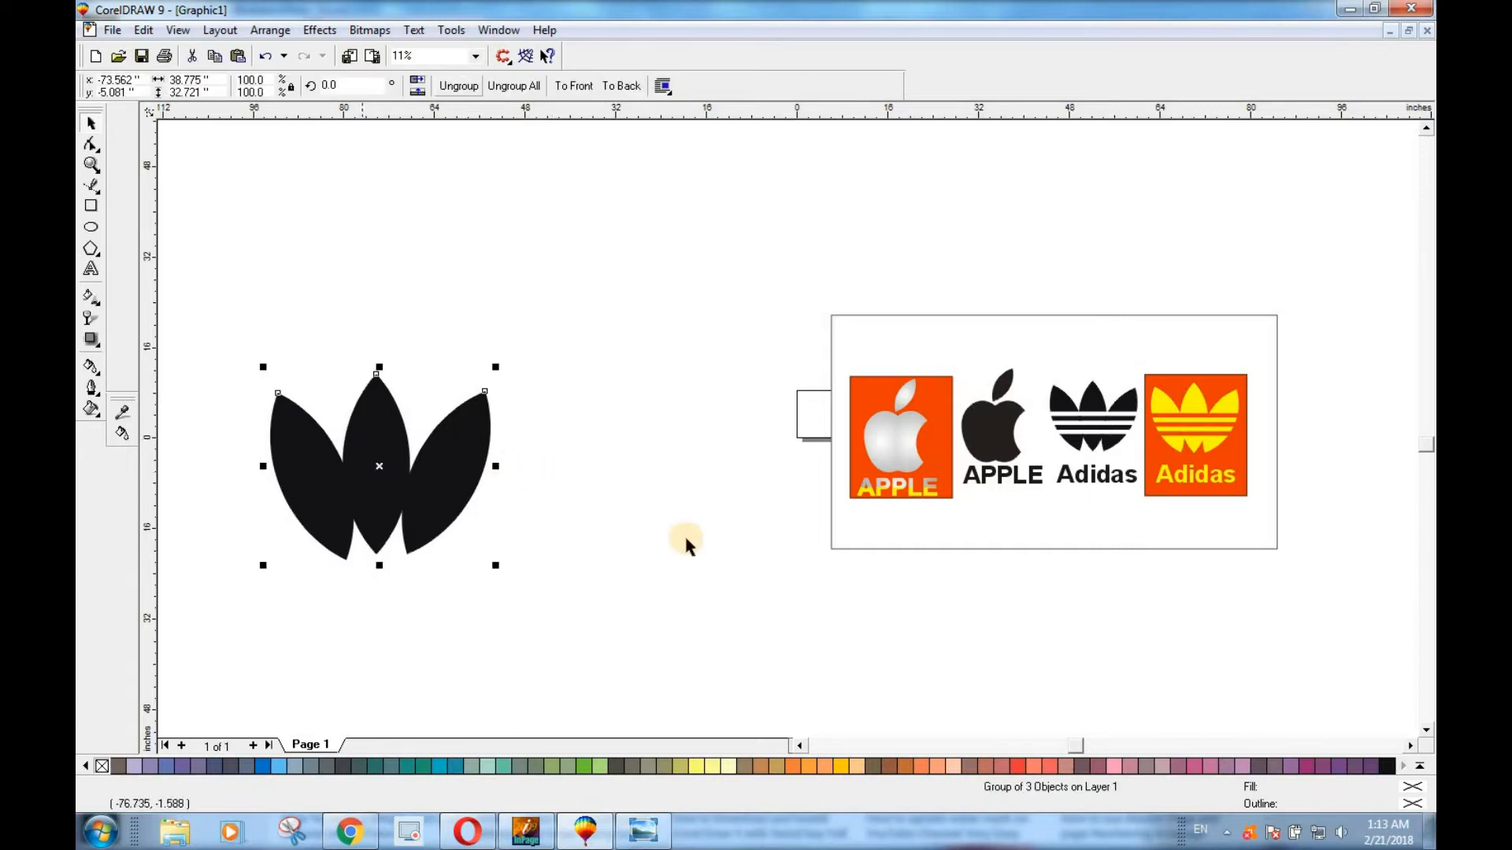
left_click(640, 521)
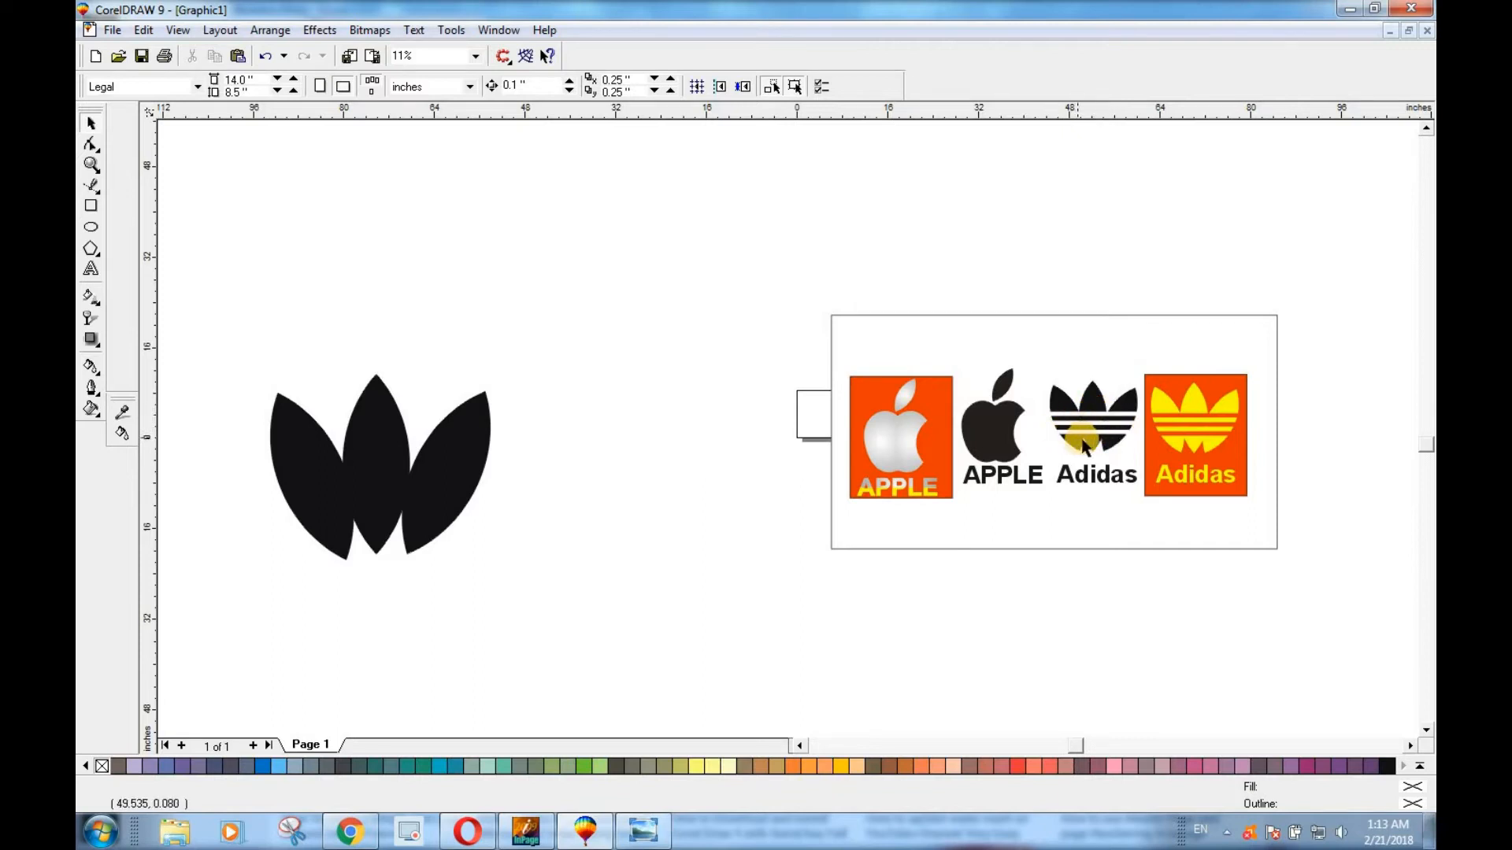
Draw a horizontal bar about 49.2 by 2.0 inches across the middle of the leaves, filled white with no outline.
left_click(91, 205)
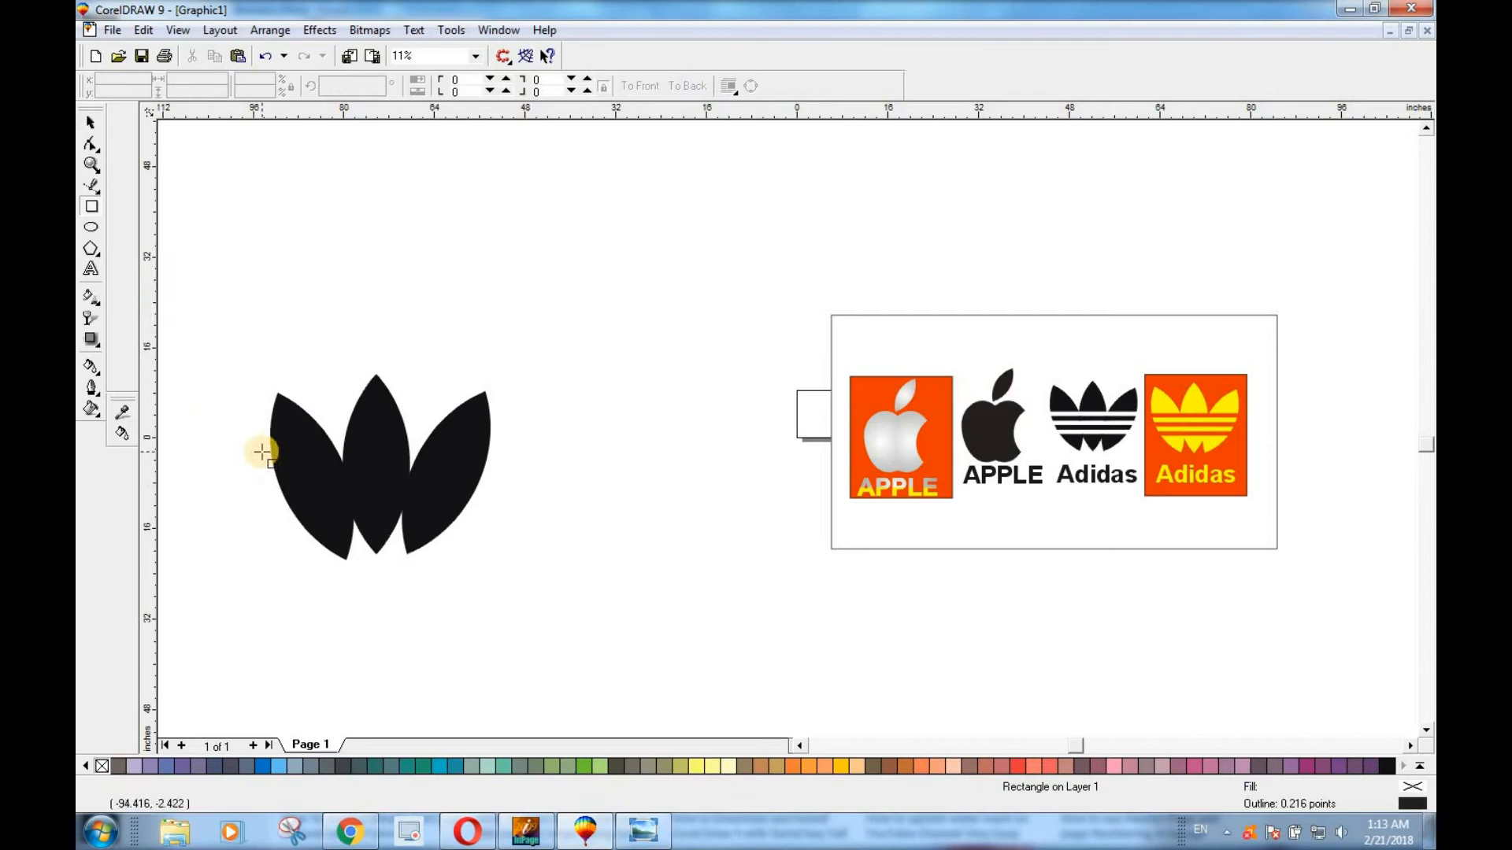
left_click_drag(255, 452, 534, 463)
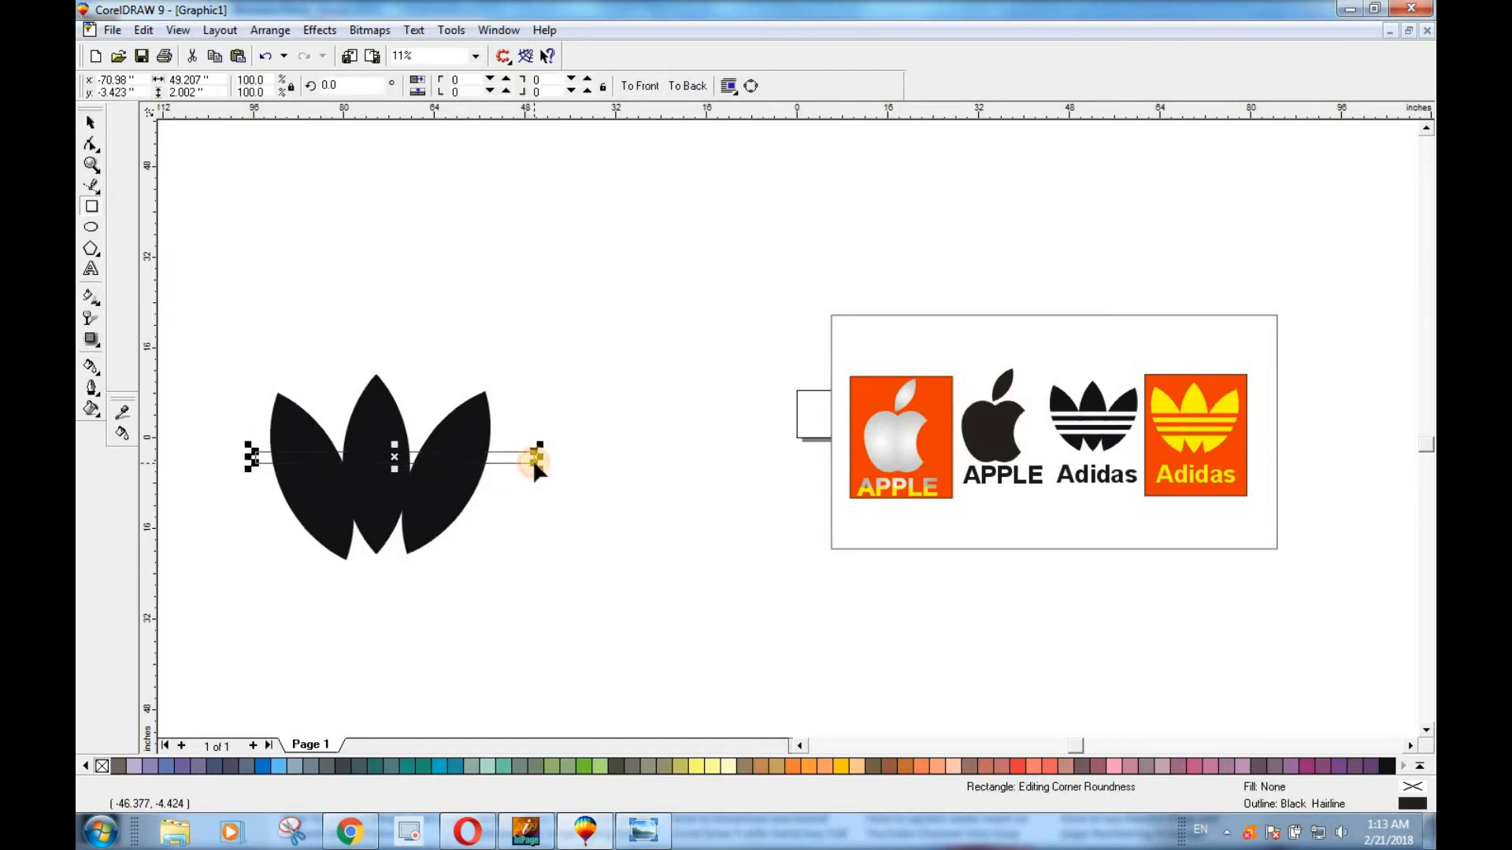
left_click(1420, 765)
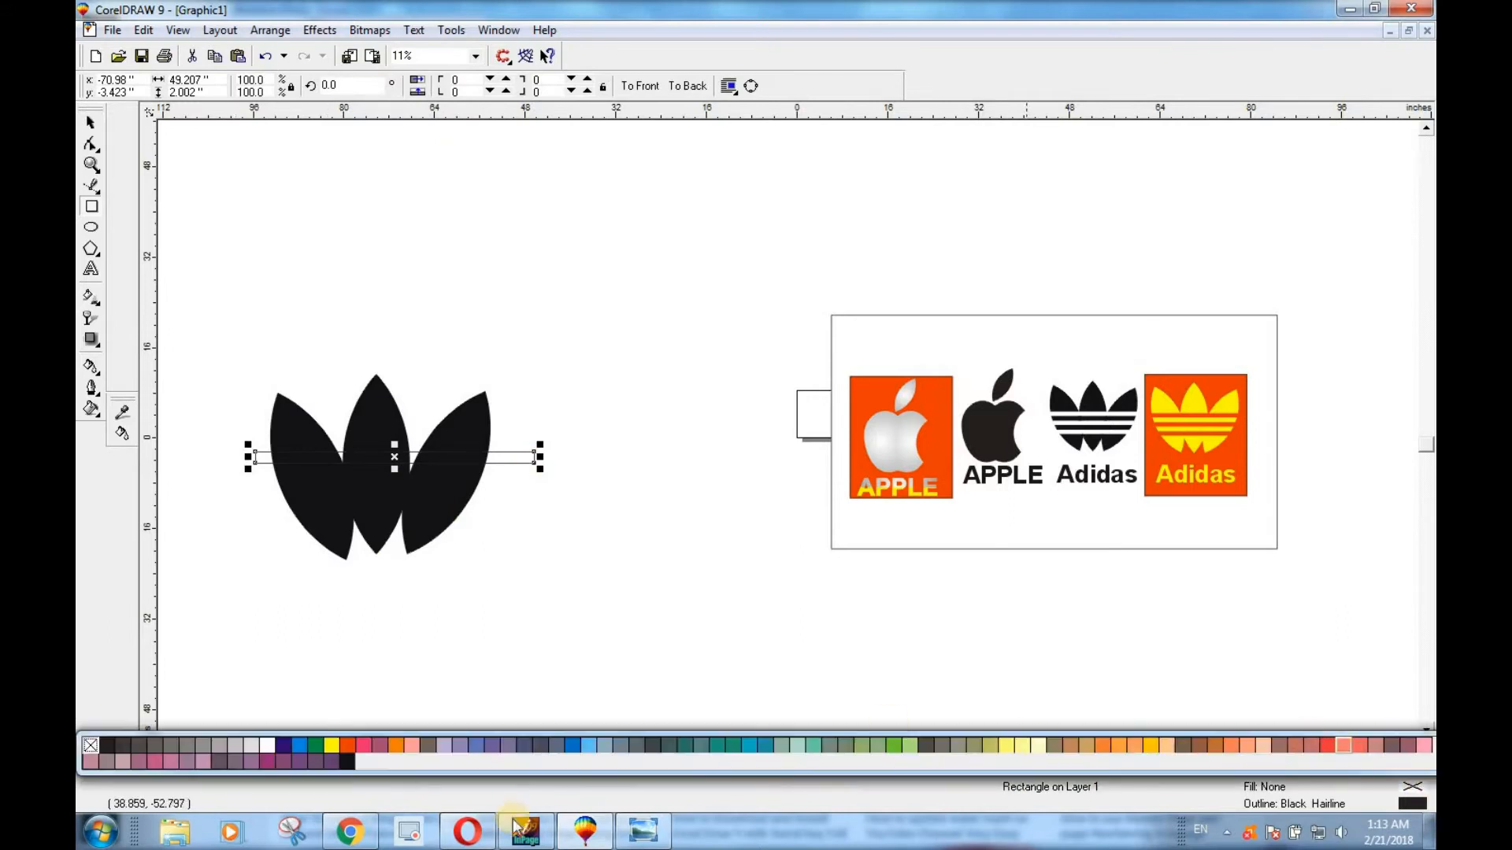
left_click(274, 747)
right_click(100, 766)
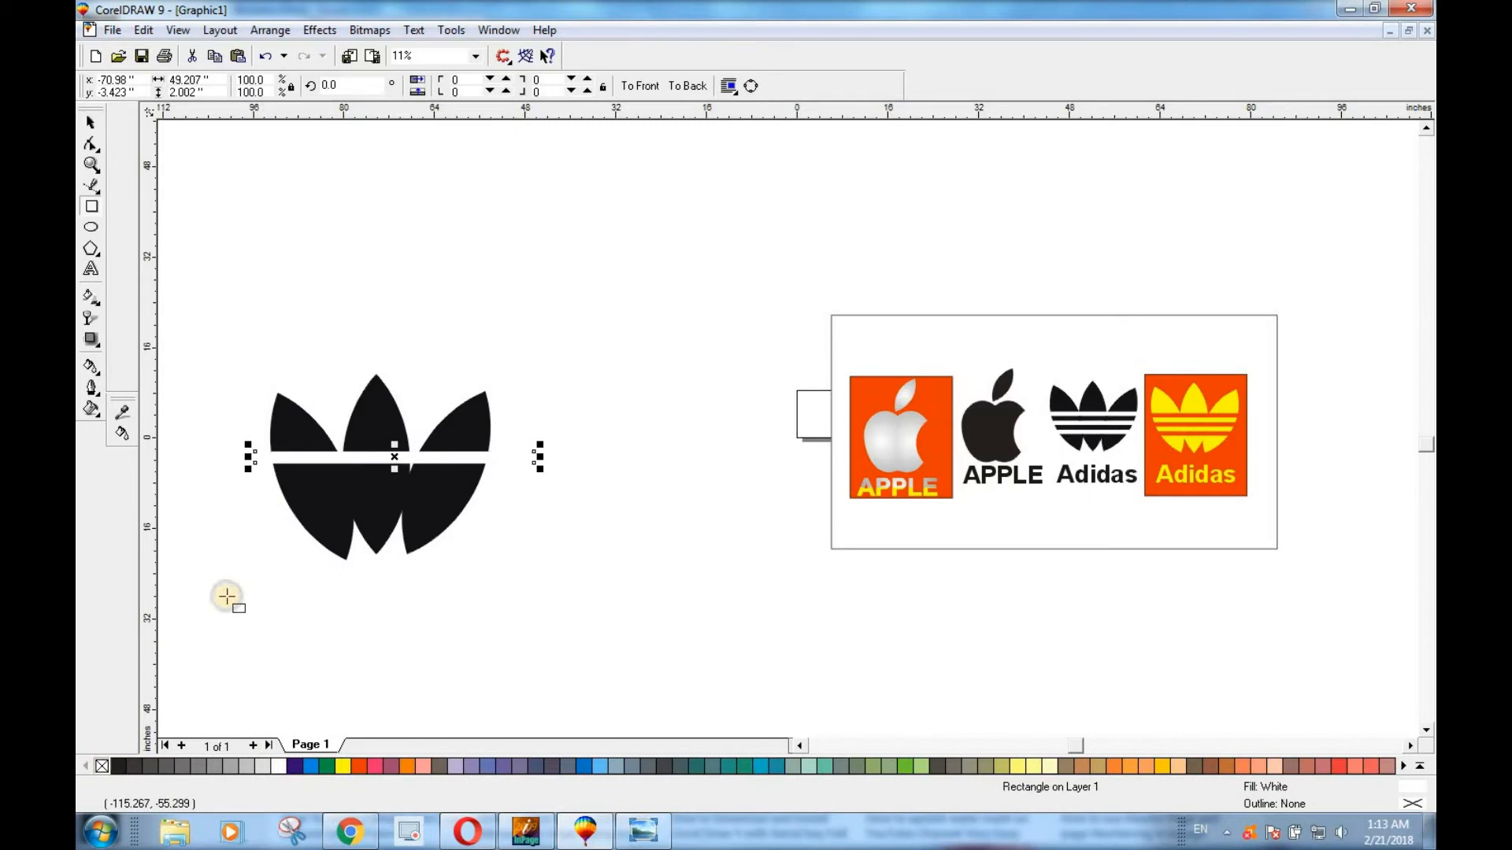
Duplicate the white bar and place the copy about 3.4 inches straight below the first one.
key("Down")
key("Down")
key("Down")
left_click_drag(395, 455, 391, 477)
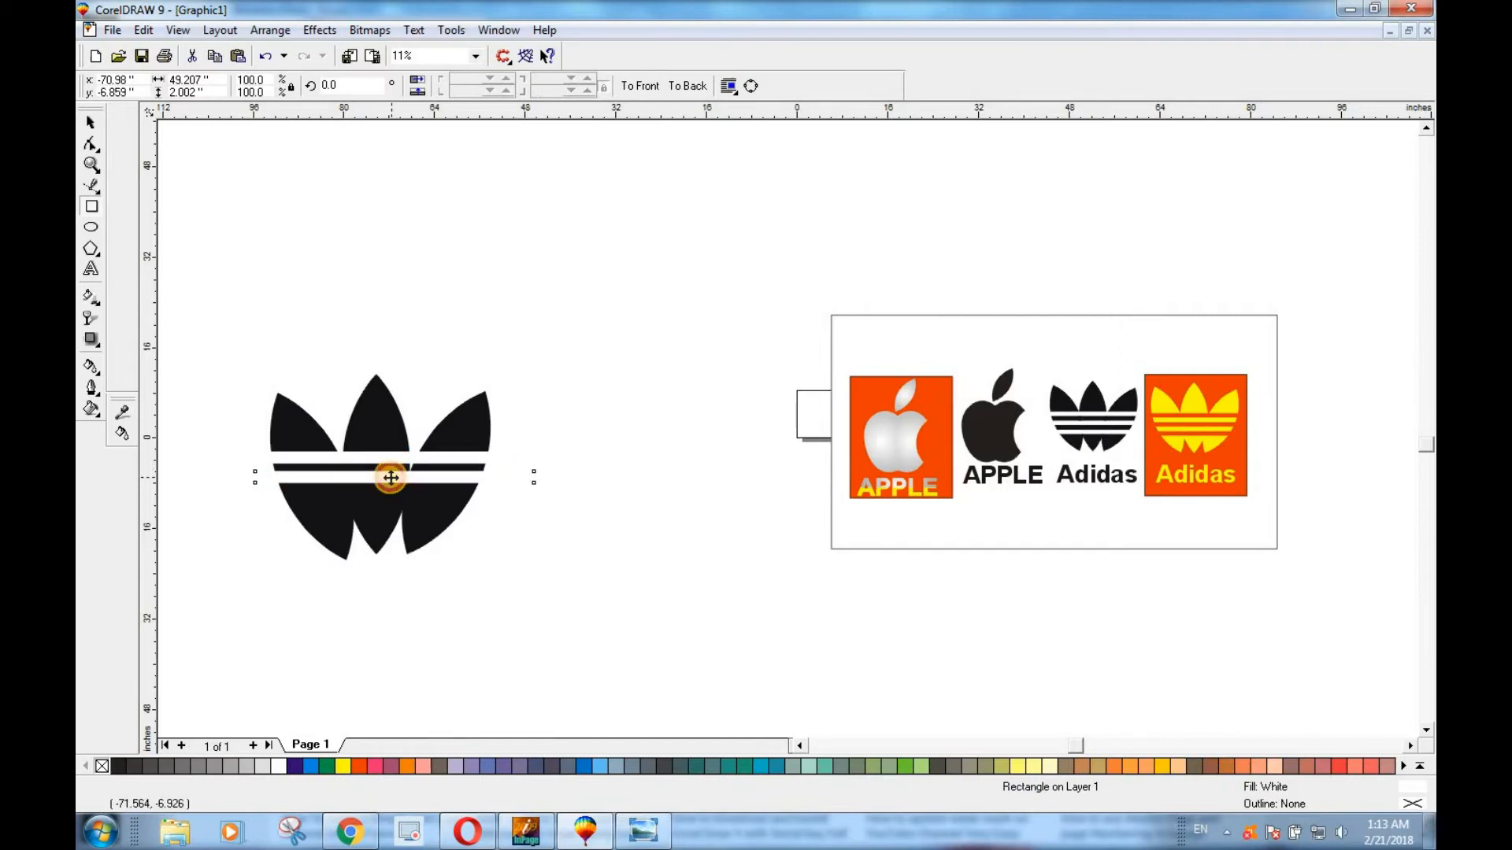
left_click(417, 481)
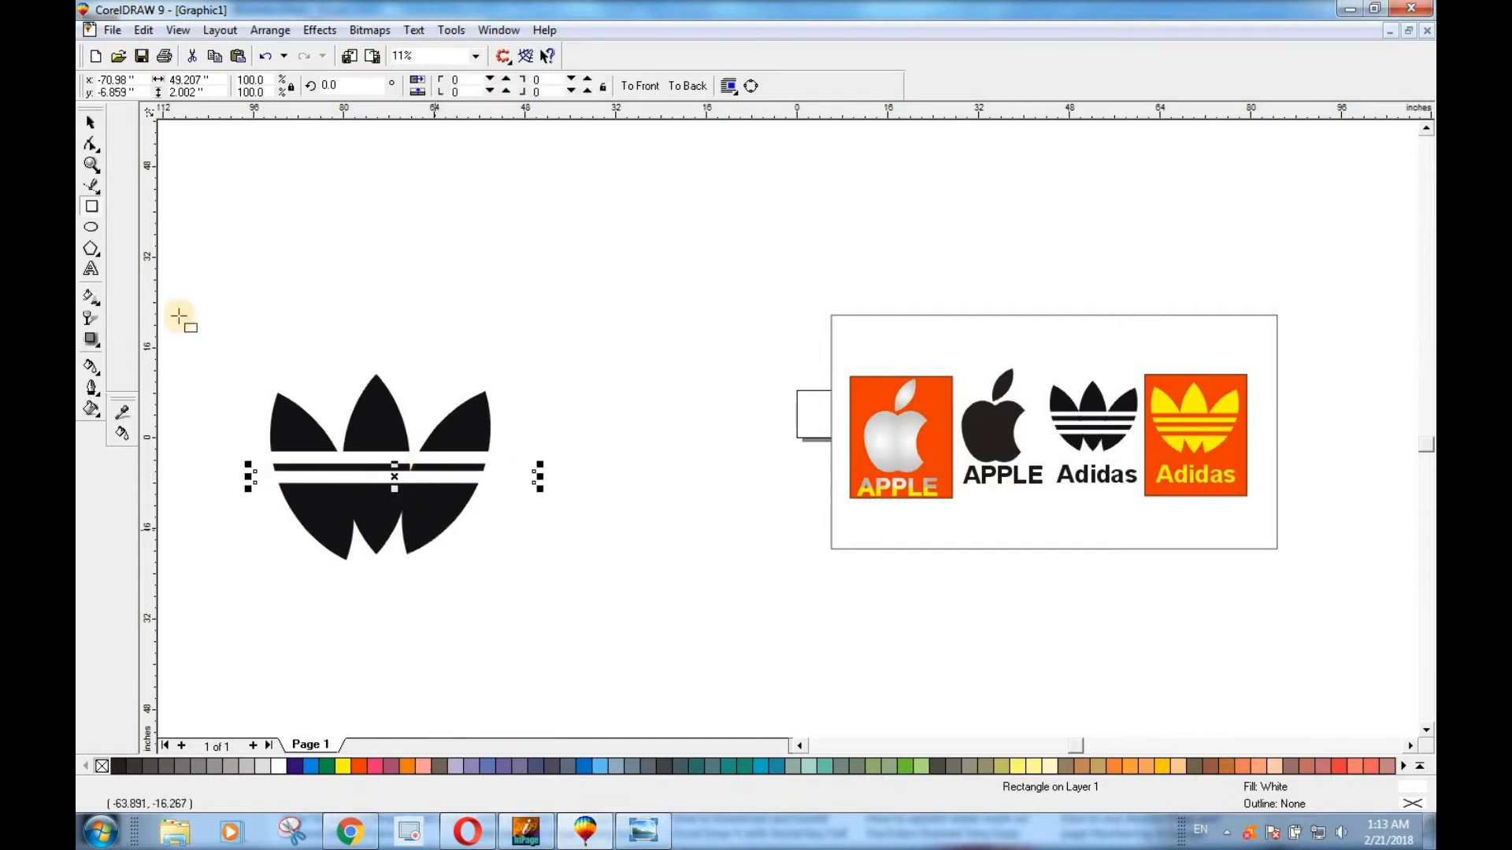
Nudge the second white bar slightly and duplicate it about 4.5 inches straight down as a third stripe.
left_click(91, 122)
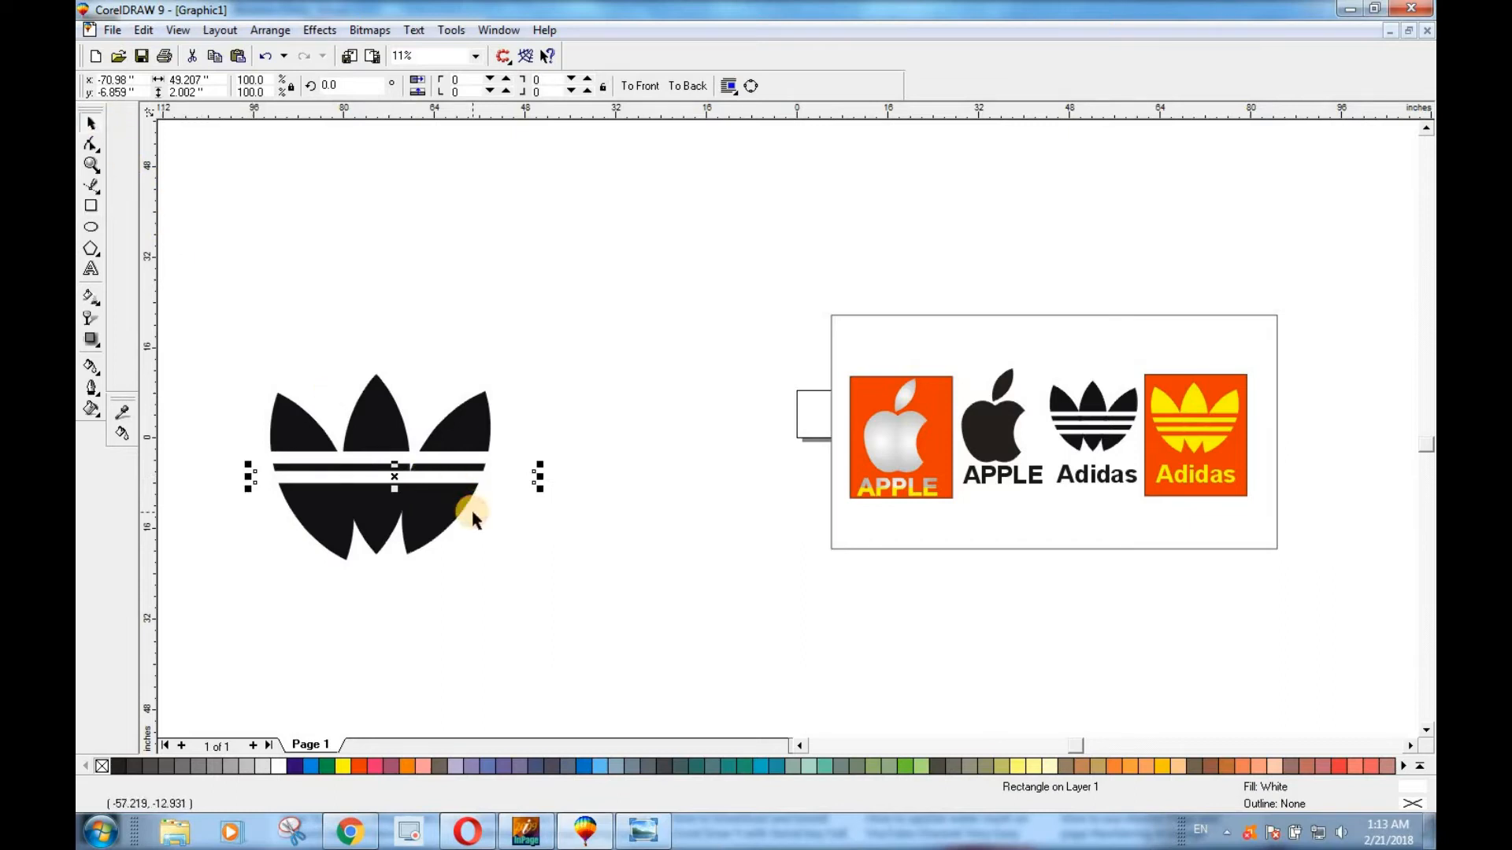
key("Up")
key("Right")
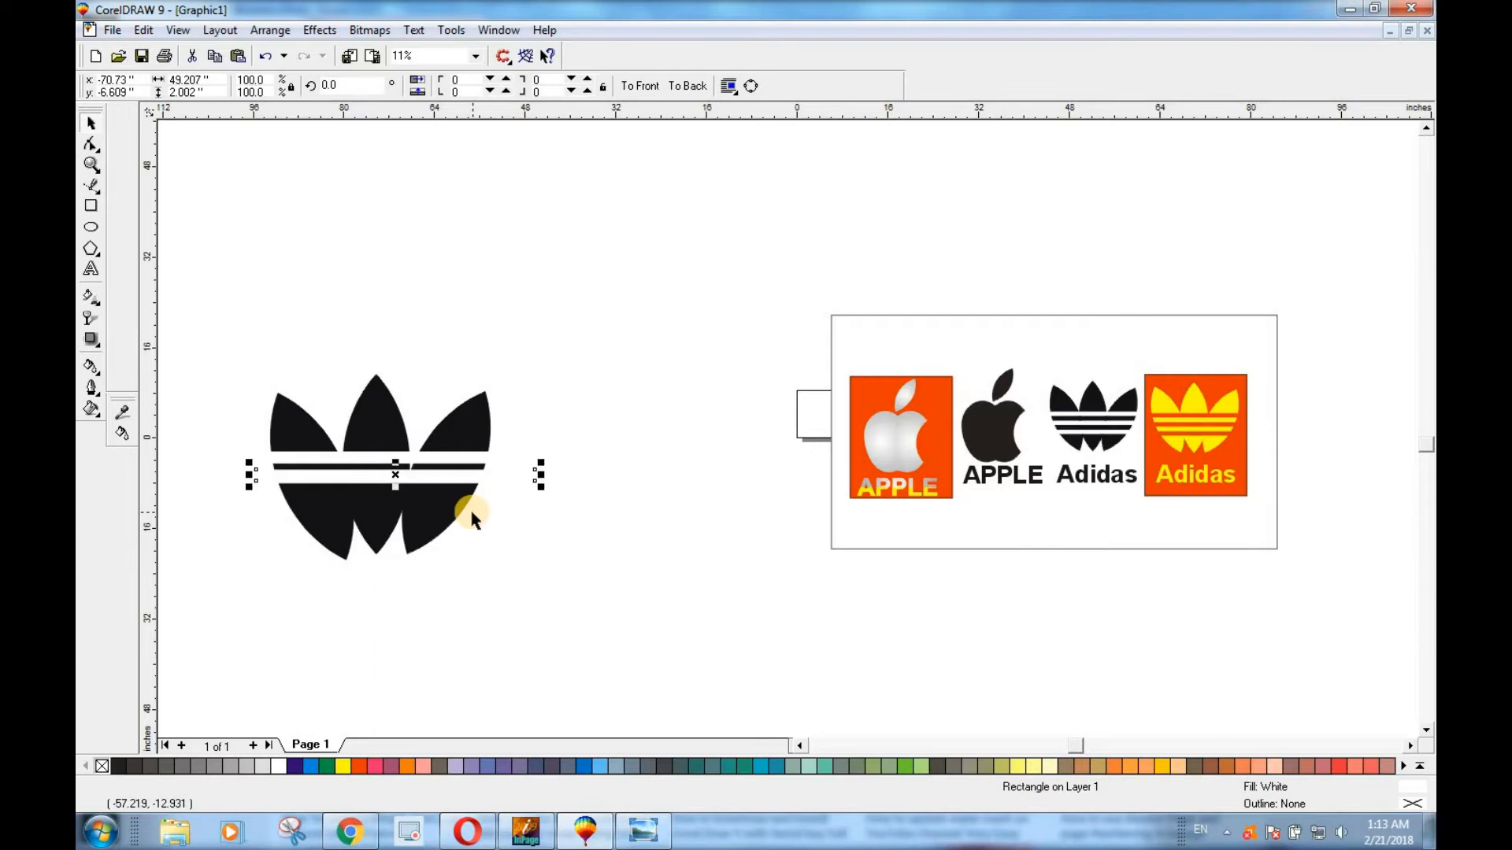
key("Escape")
left_click_drag(381, 480, 381, 506)
left_click(382, 504)
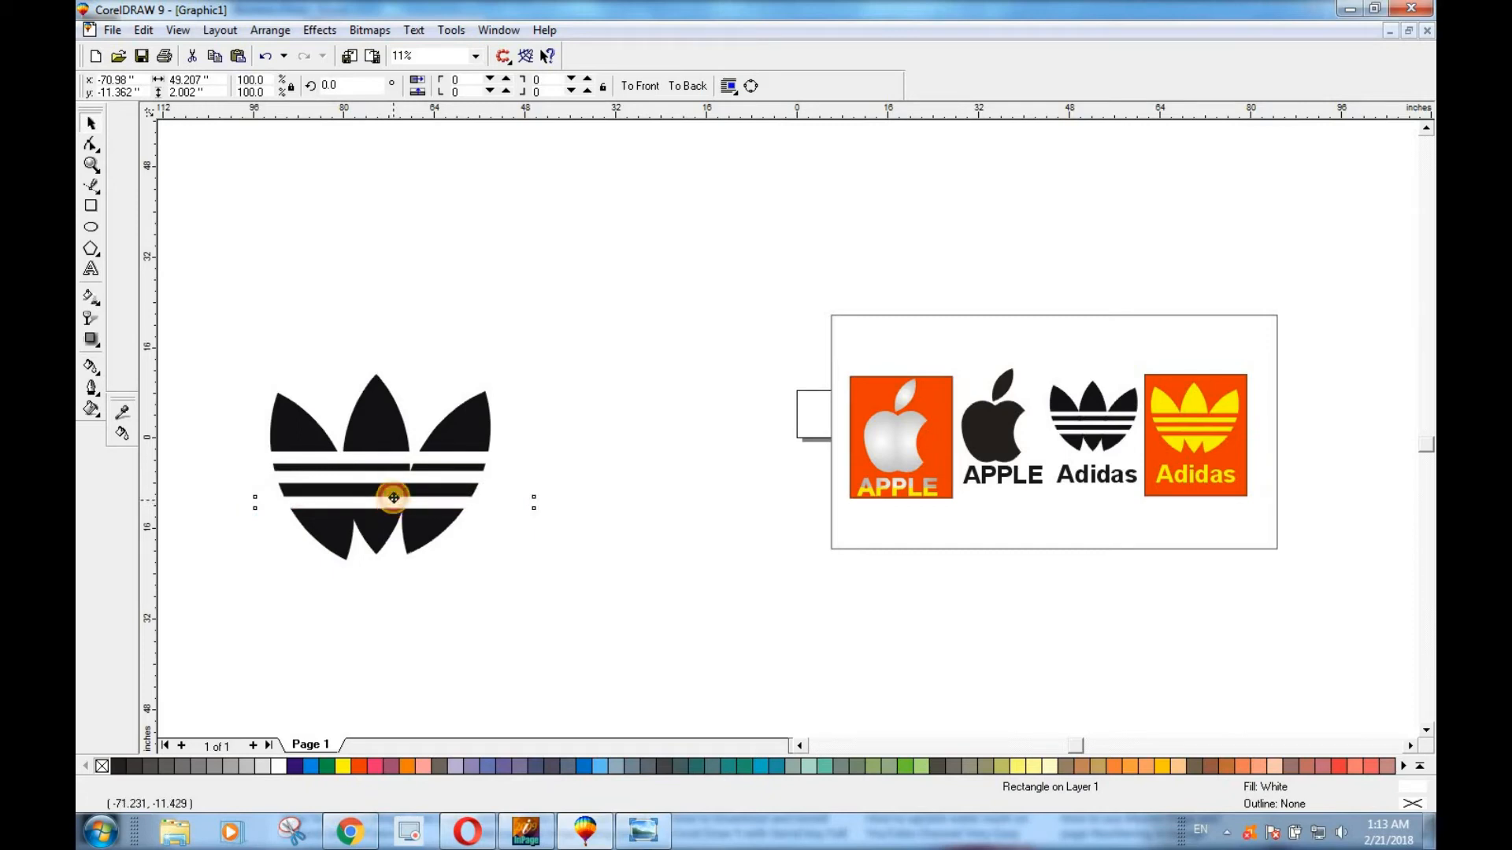
Space the three white bars evenly across the leaves and group them into a block about 49.2 by 8.9 inches.
left_click(514, 546)
left_click_drag(233, 432, 573, 553)
left_click_drag(396, 474, 394, 481)
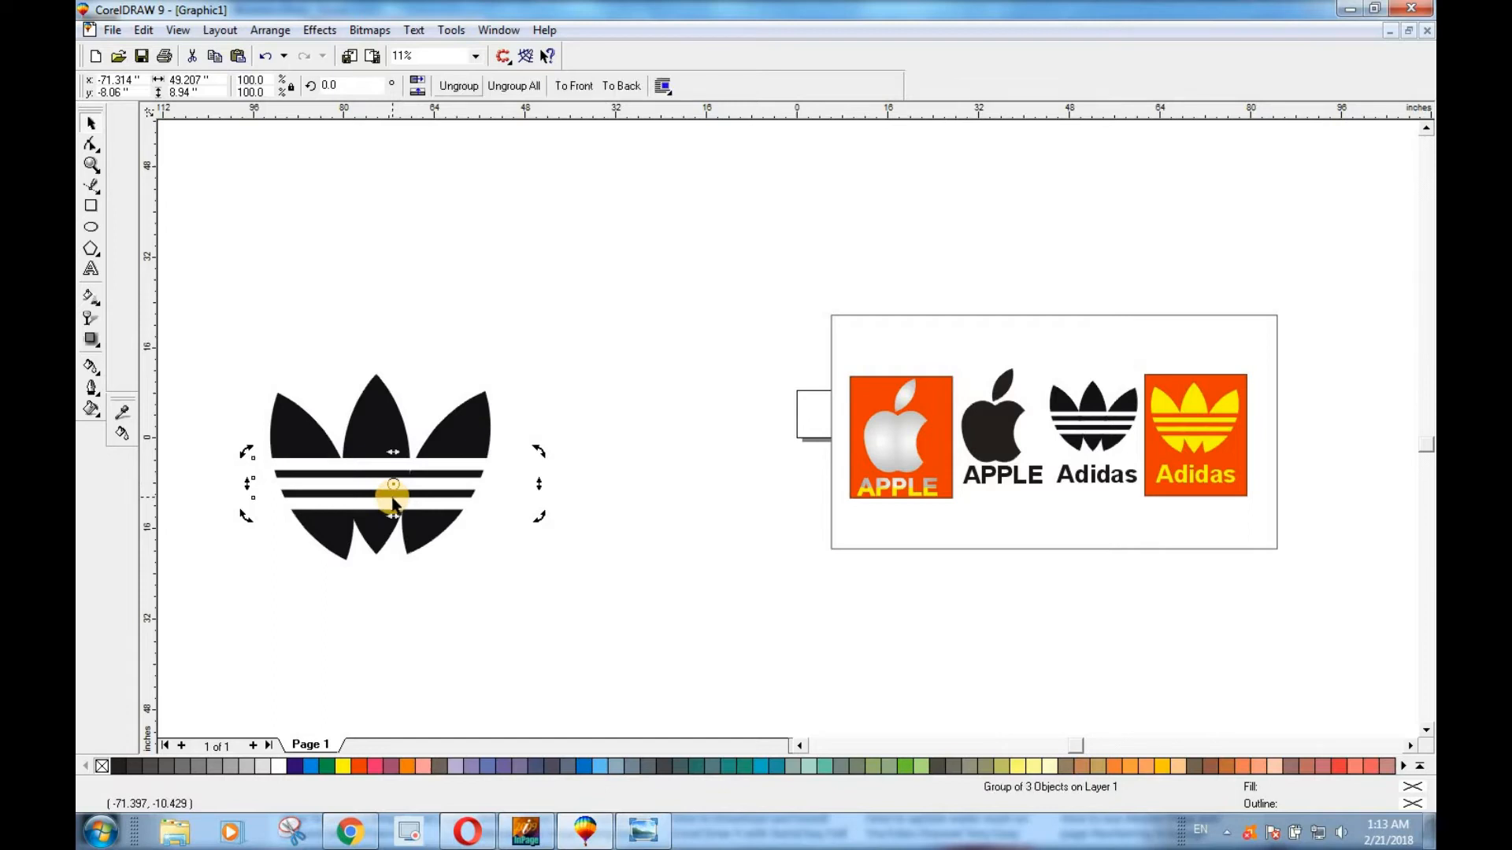
Trim the three leaves with the grouped bars and shift the trimmed trefoil slightly up and to the right.
left_click(337, 467)
left_click(337, 468)
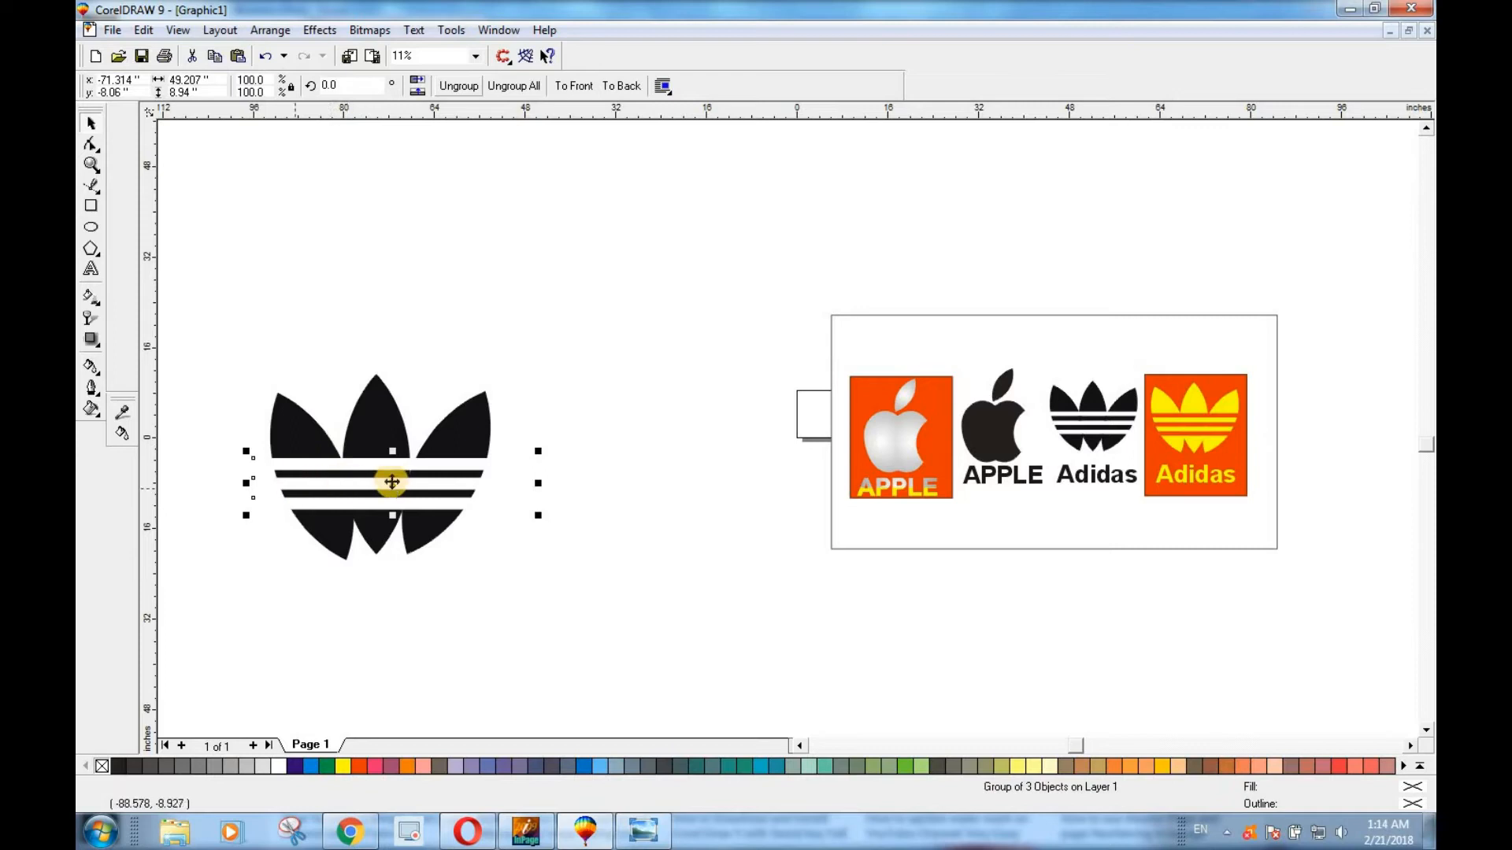
left_click(287, 415, "shift")
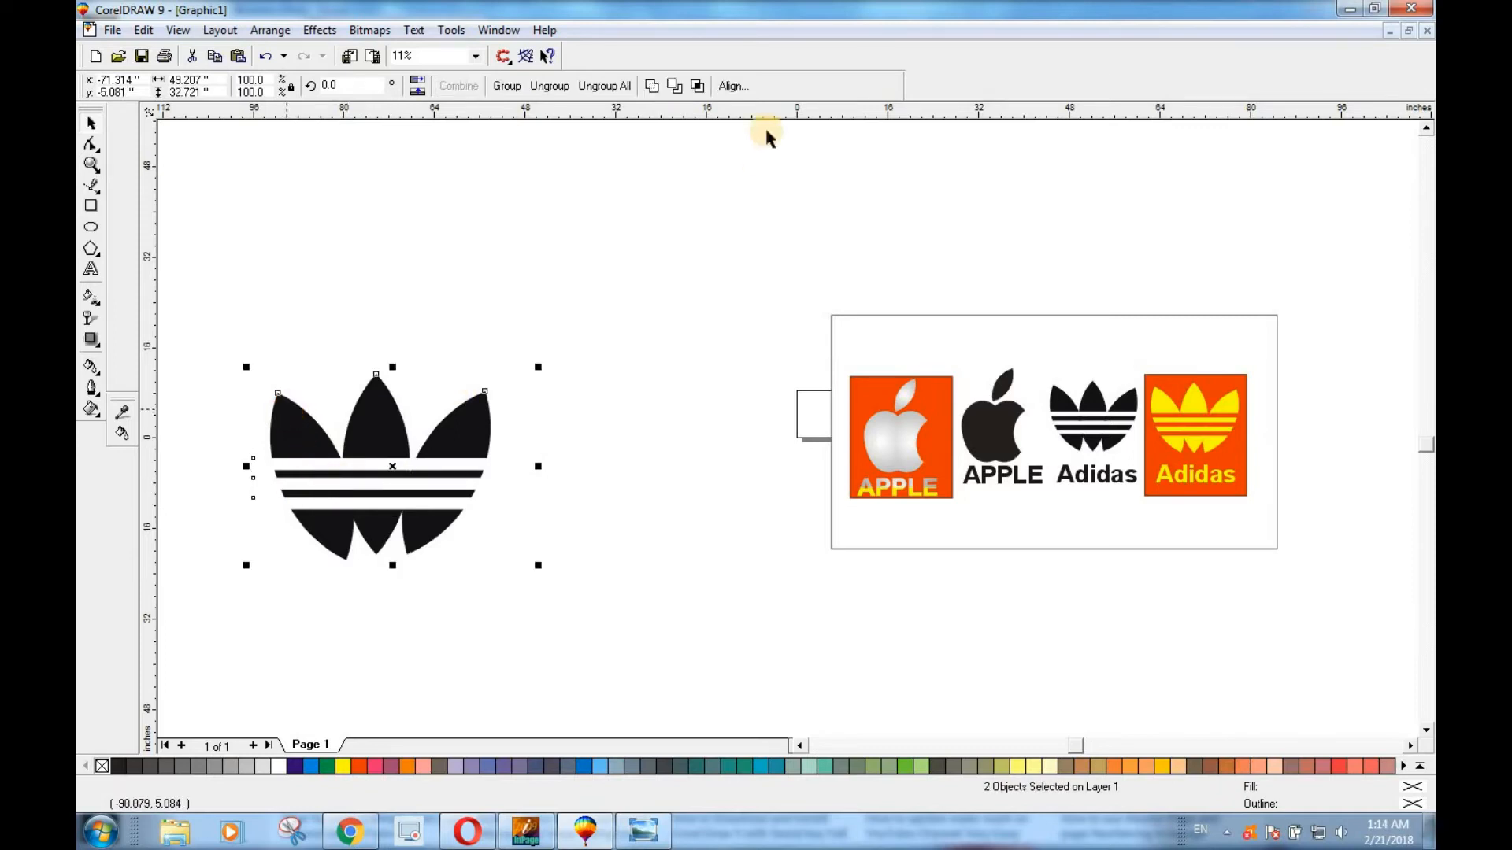
left_click(676, 85)
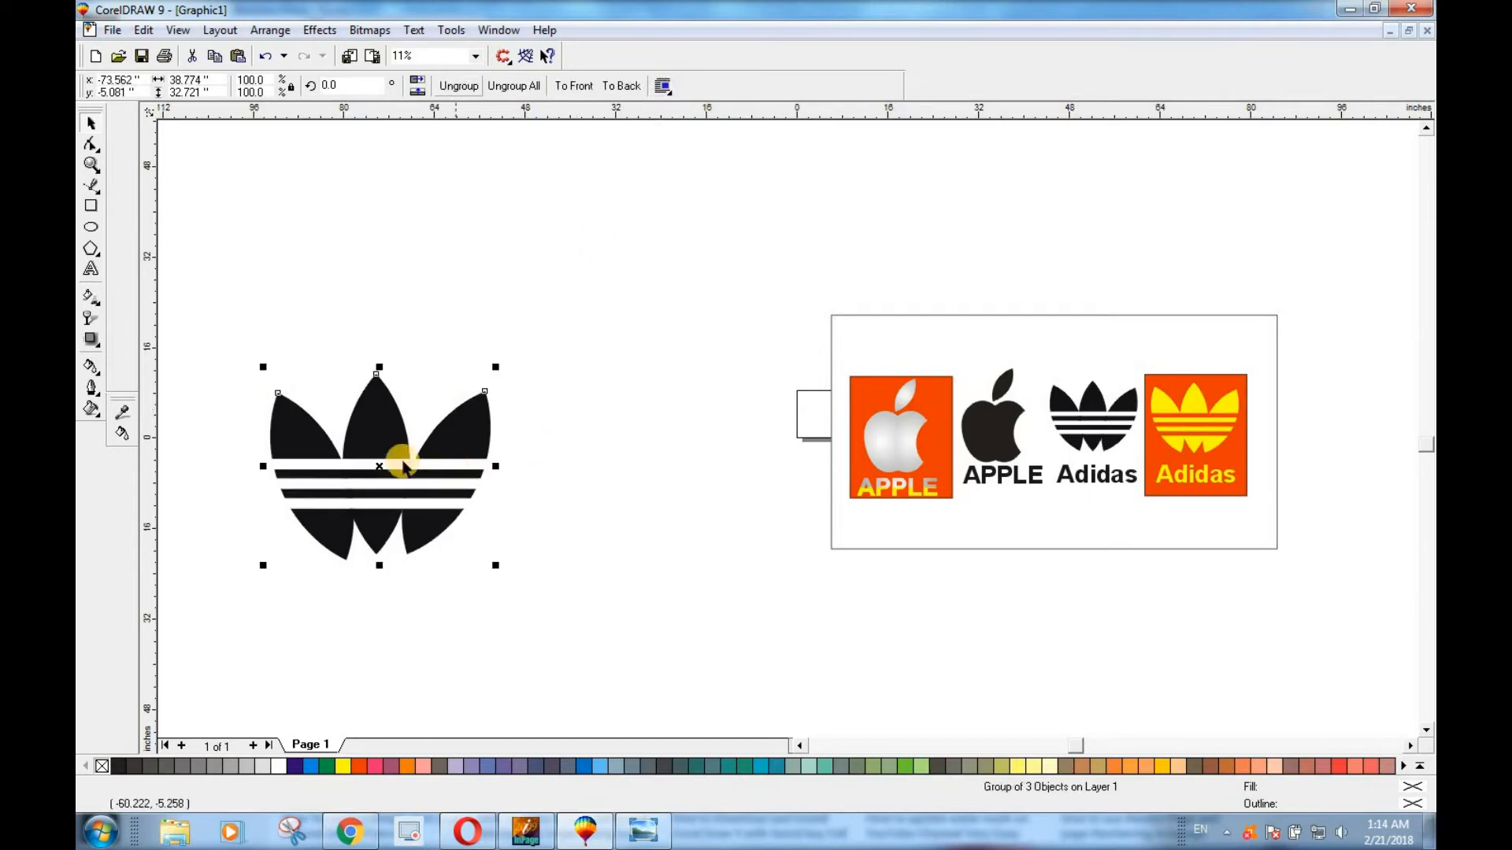
mouse_move(379, 467)
left_mouse_down()
mouse_move(382, 402)
mouse_move(397, 453)
left_mouse_up()
left_click(622, 562)
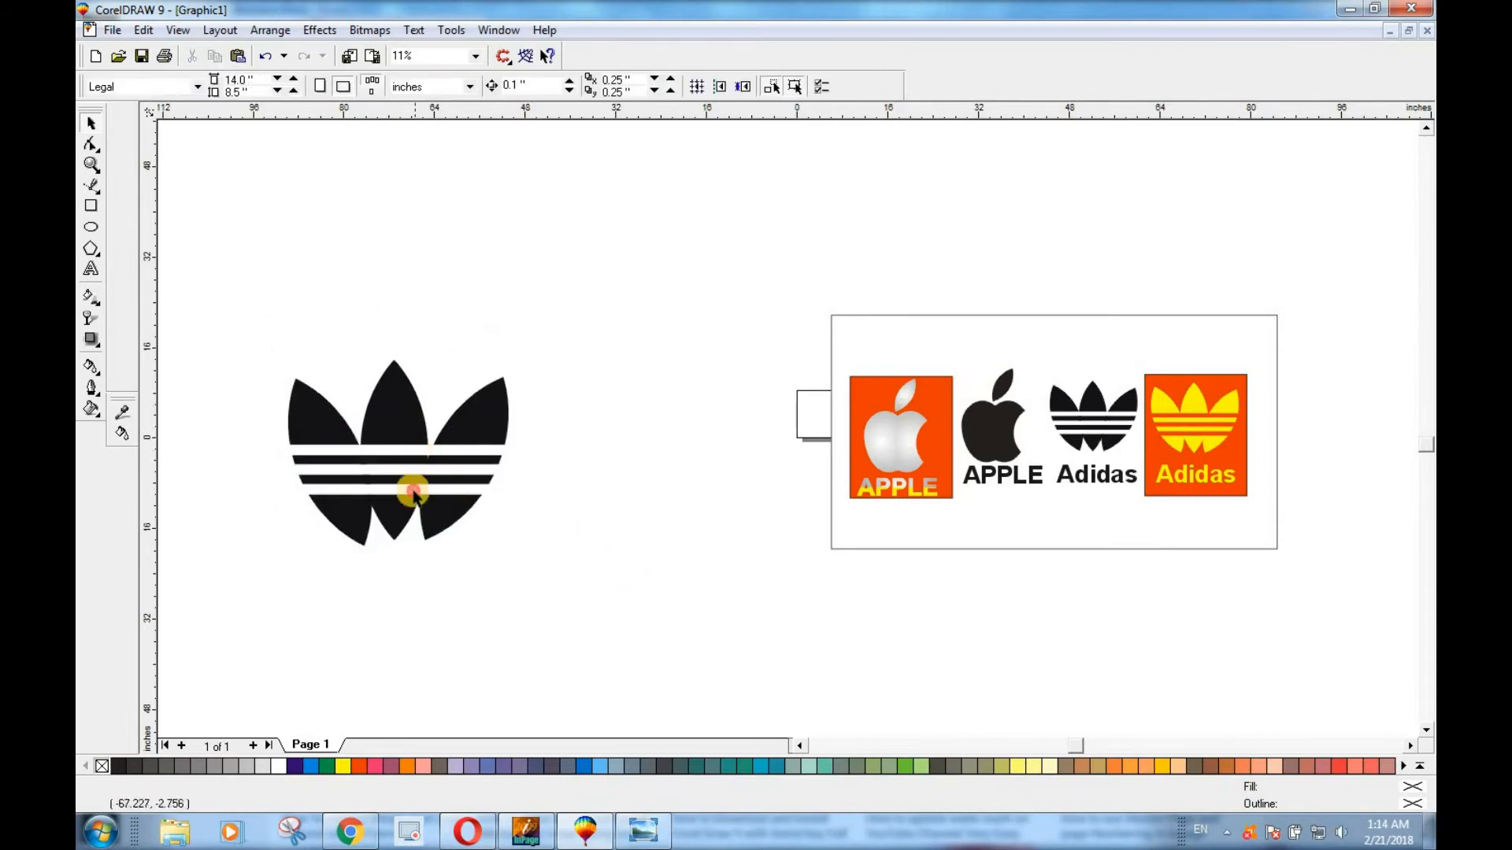
Move the trefoil clear of the leftover white bars, delete the bars, and bring the trefoil back down.
left_click_drag(389, 449, 403, 303)
left_click(473, 582)
left_click(402, 549)
key("Delete")
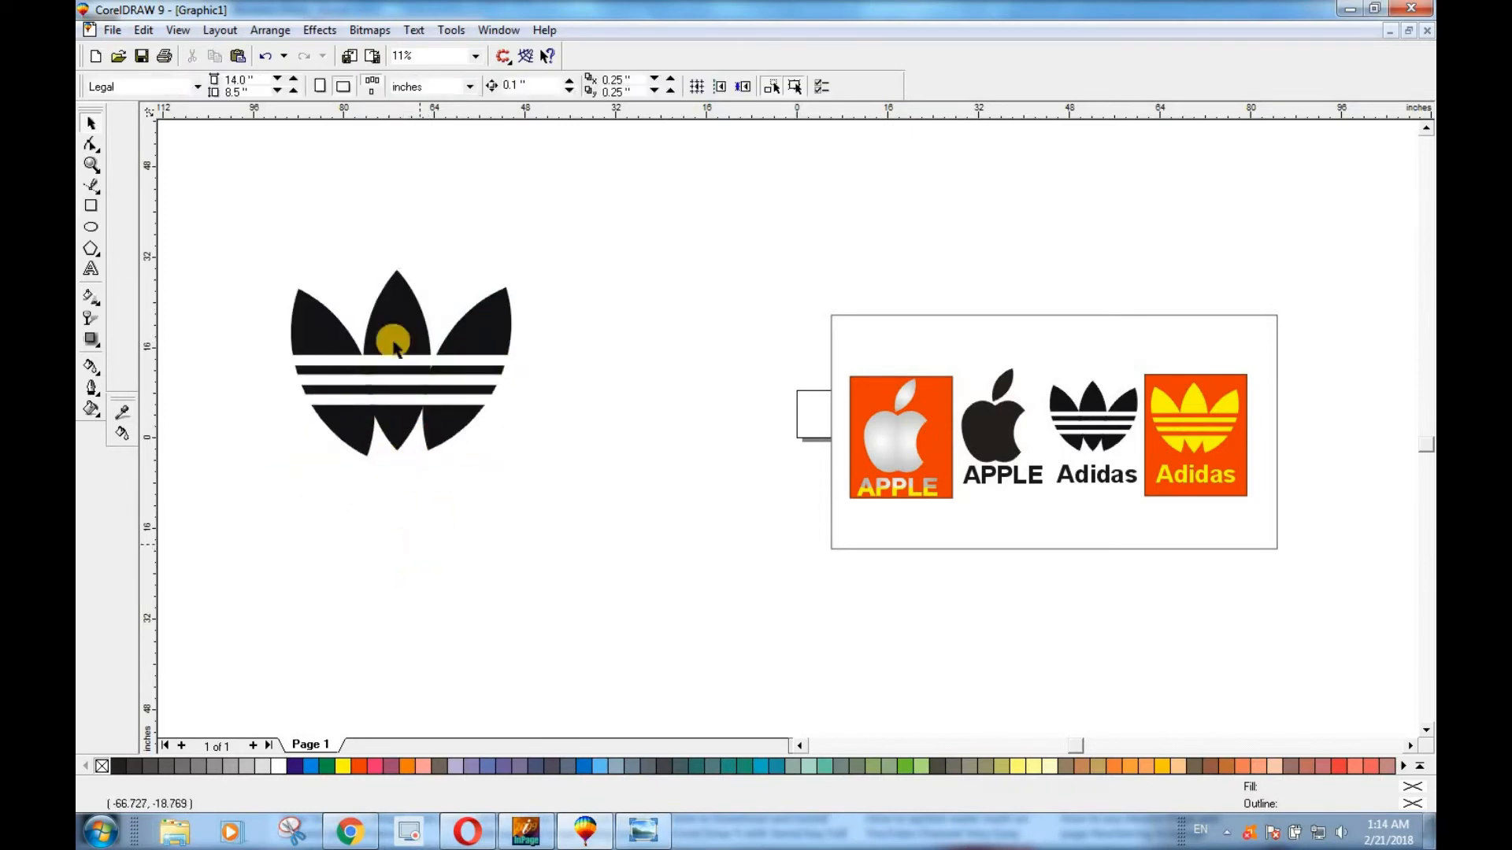
left_click_drag(391, 325, 458, 523)
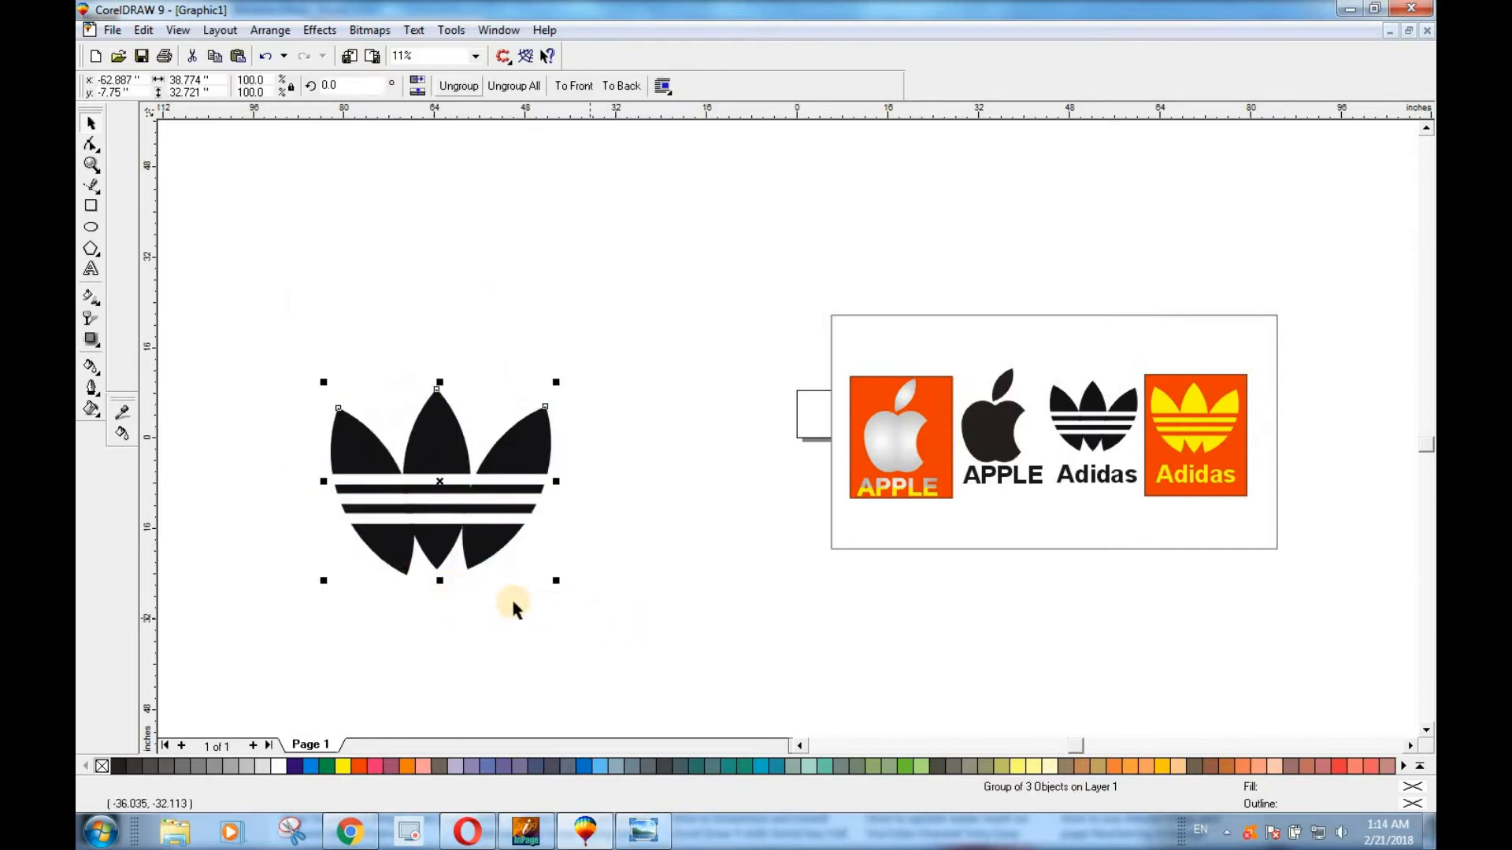
Ungroup the sample logos and place a copy of the black Adidas text under the trefoil, enlarged to about 44.2 inches wide.
left_click(1104, 484)
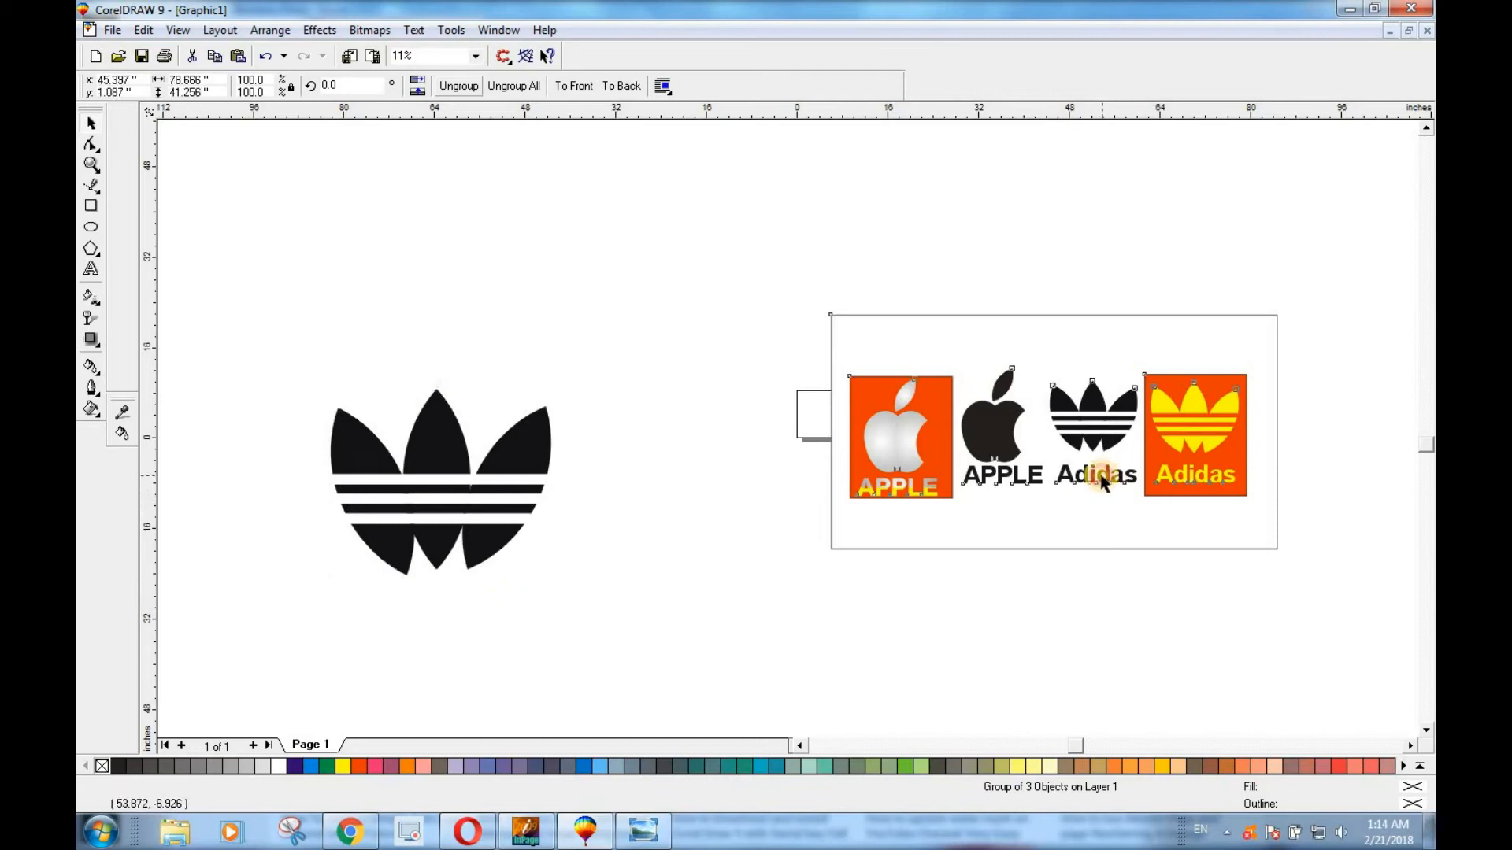
left_click(454, 87)
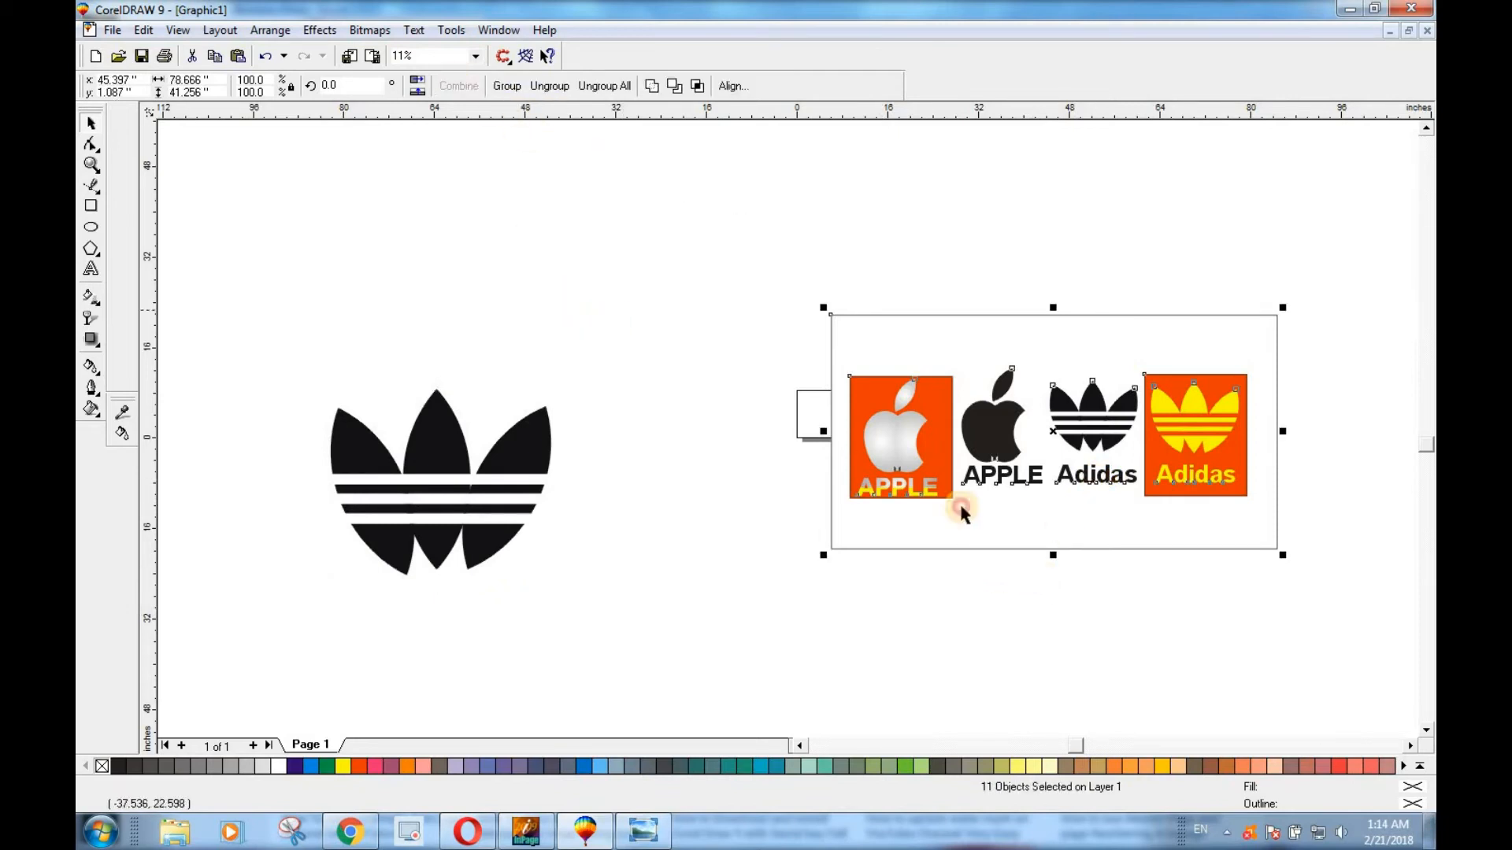
left_click(1105, 526)
left_click(1090, 482)
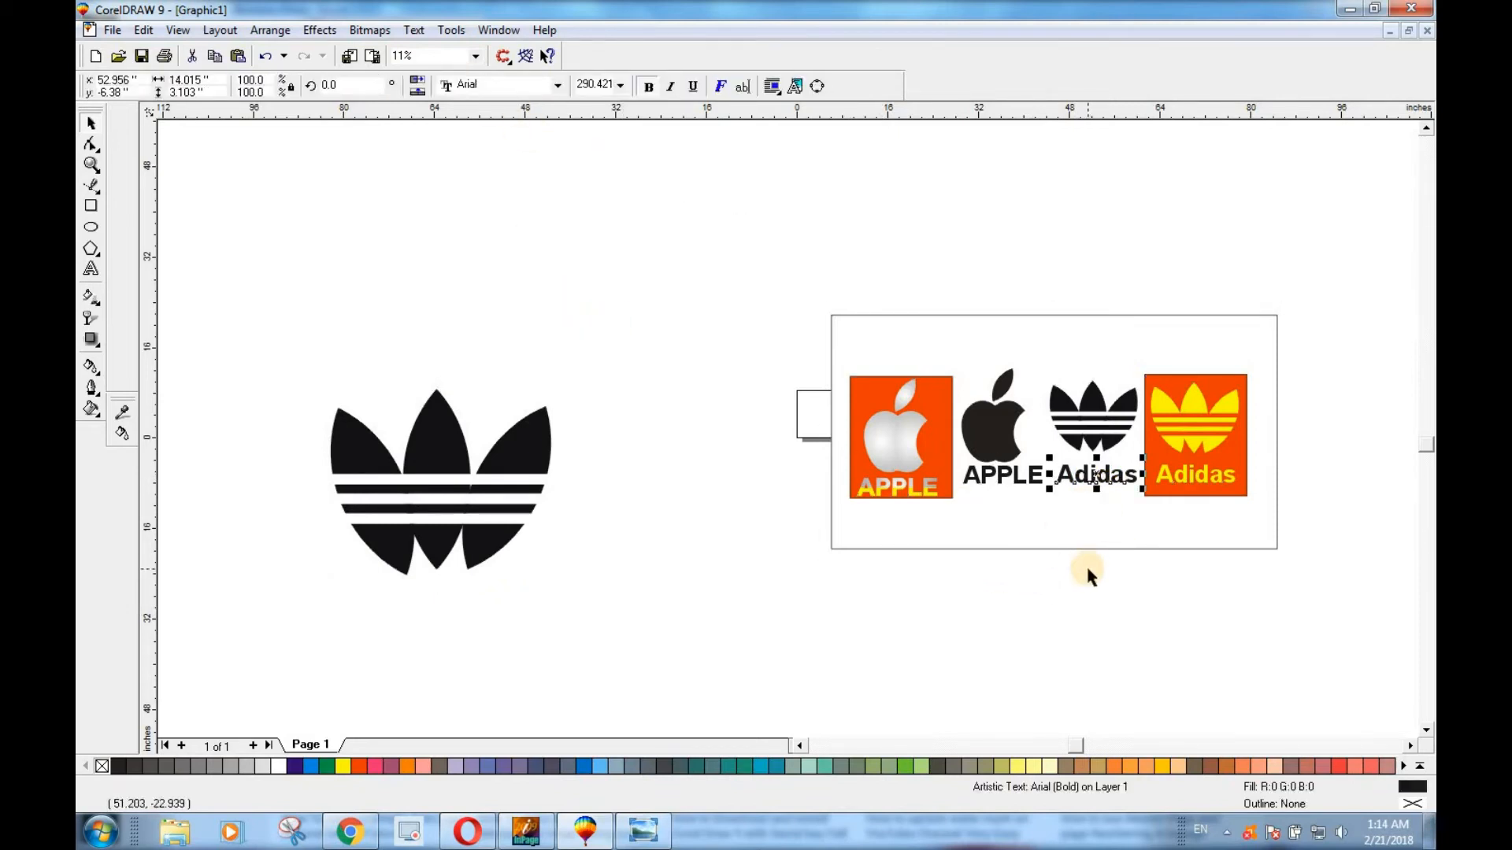
left_click_drag(1096, 473, 566, 577)
left_click_drag(433, 612, 432, 606)
left_click(632, 640)
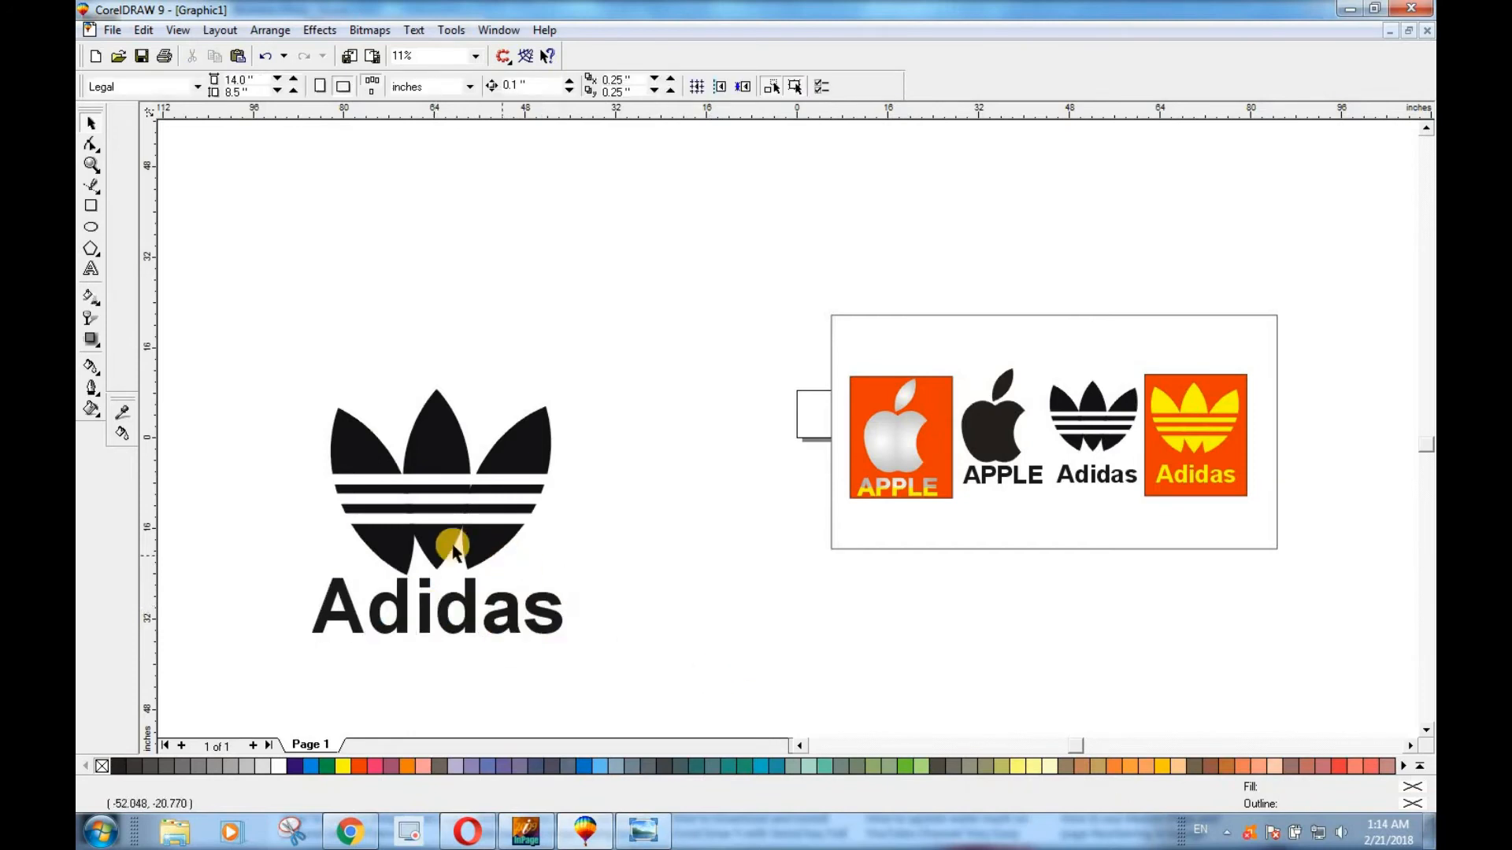
Ungroup the trefoil, pick out its right leaf, and group the three leaves again.
left_click(339, 488)
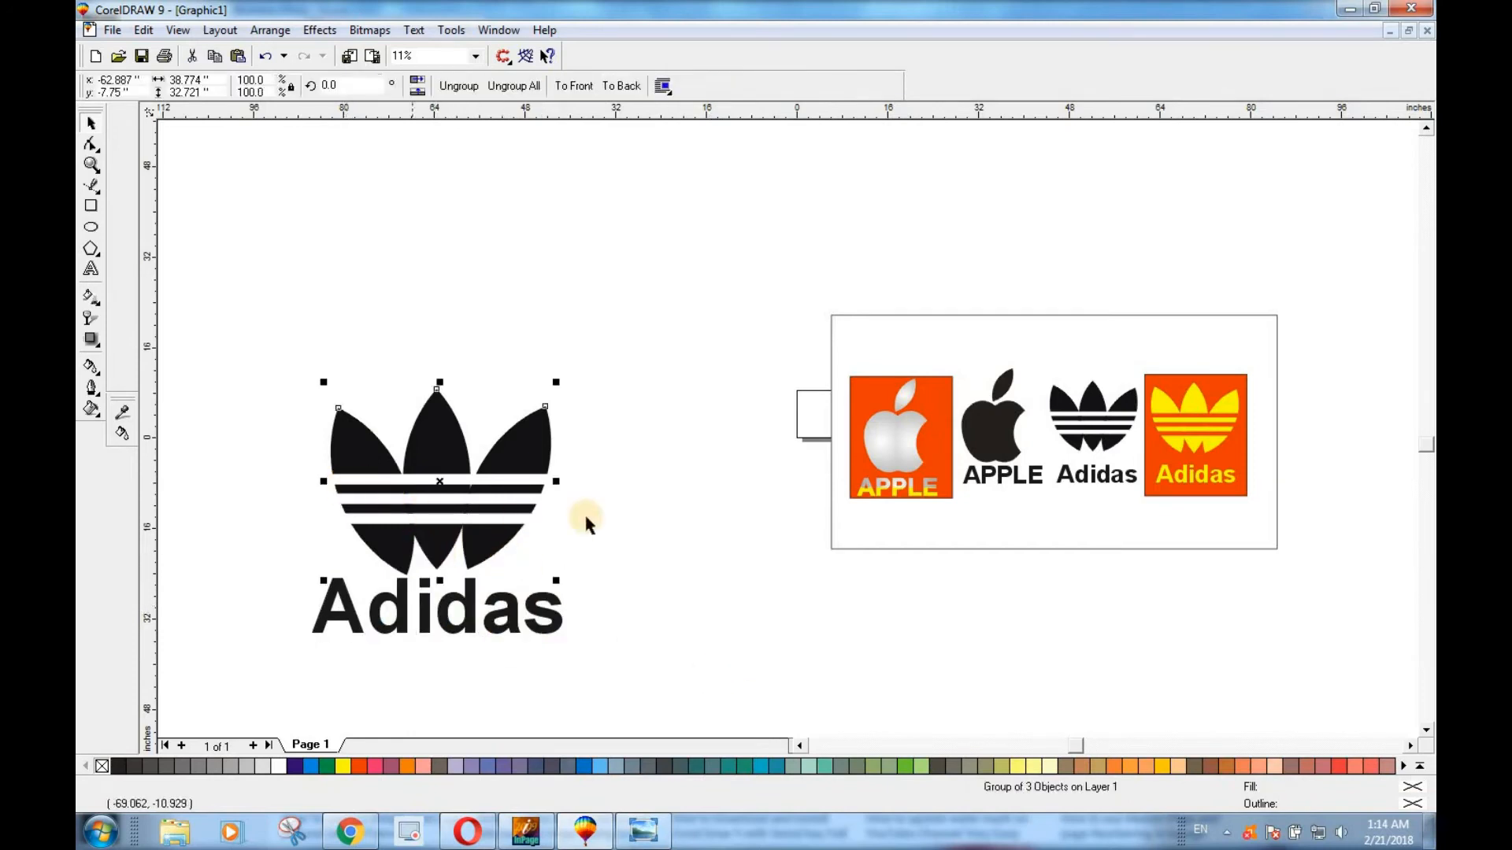
left_click(457, 86)
left_click_drag(275, 461, 587, 550)
left_click(489, 489)
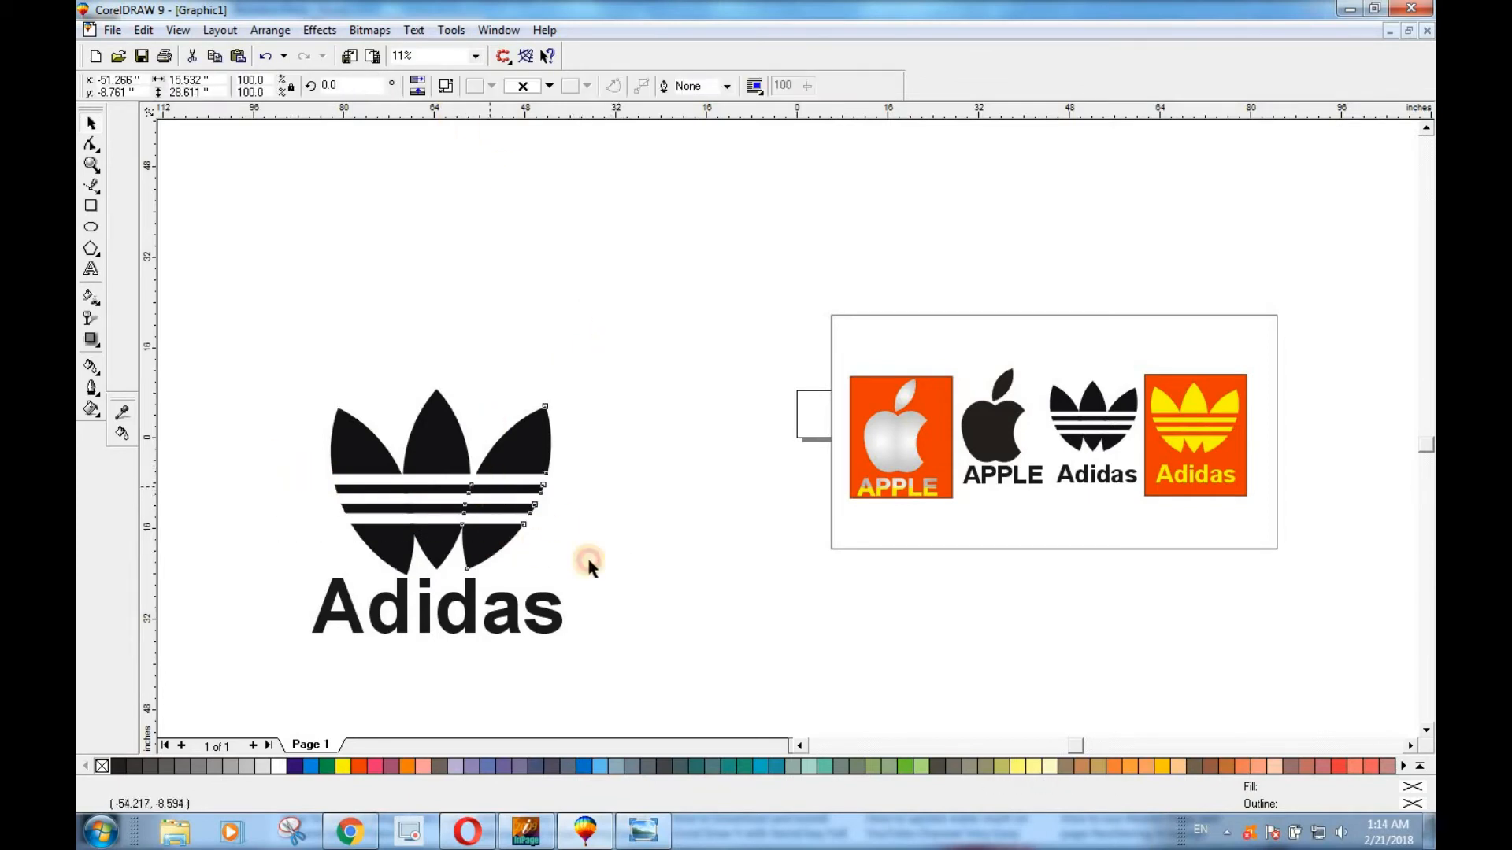
left_click(549, 545)
left_click_drag(277, 364, 607, 583)
left_click(475, 87)
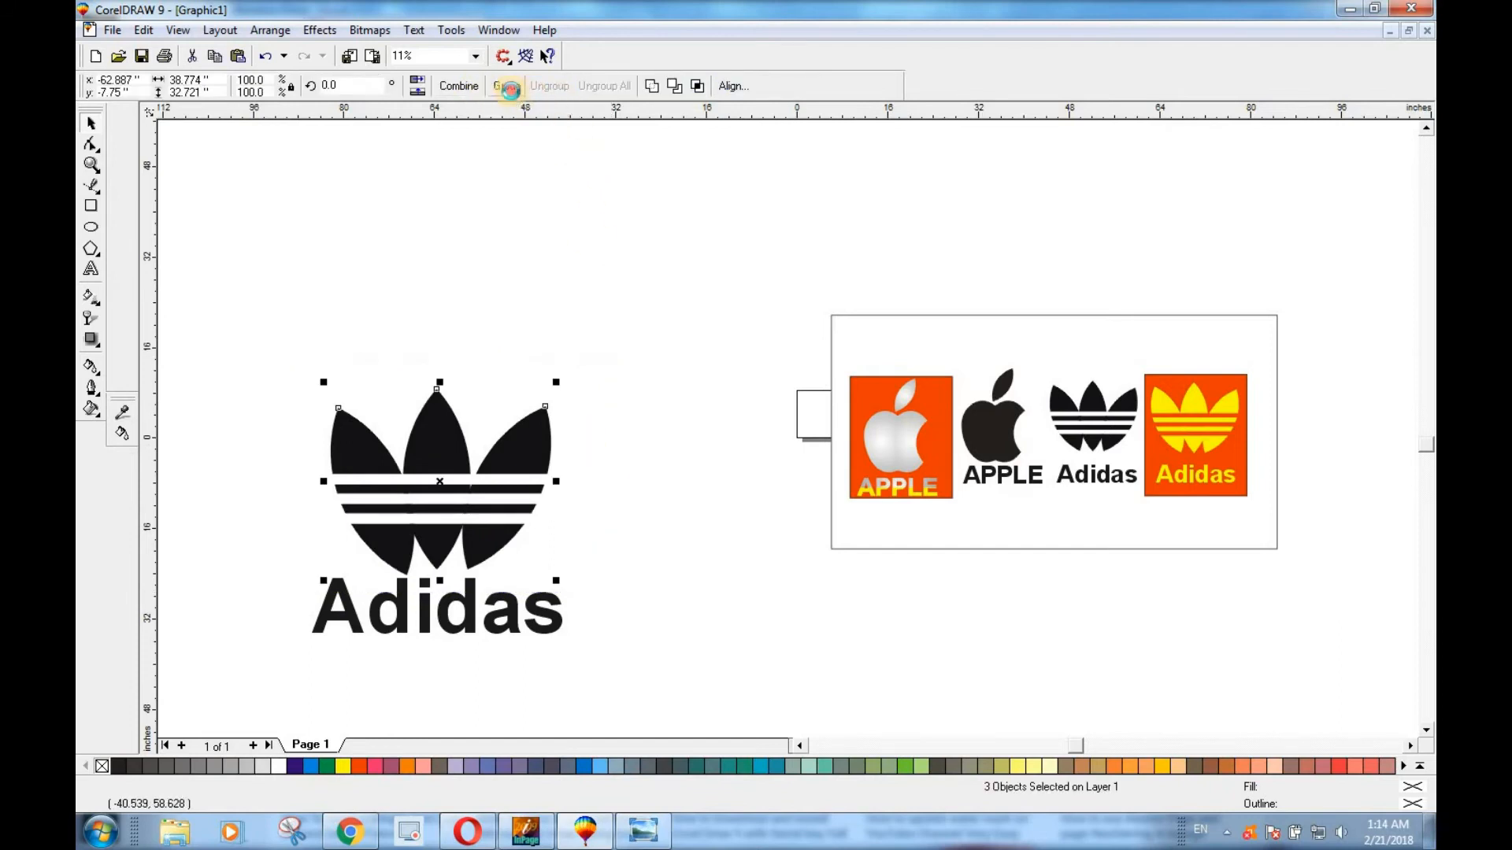
left_click(660, 418)
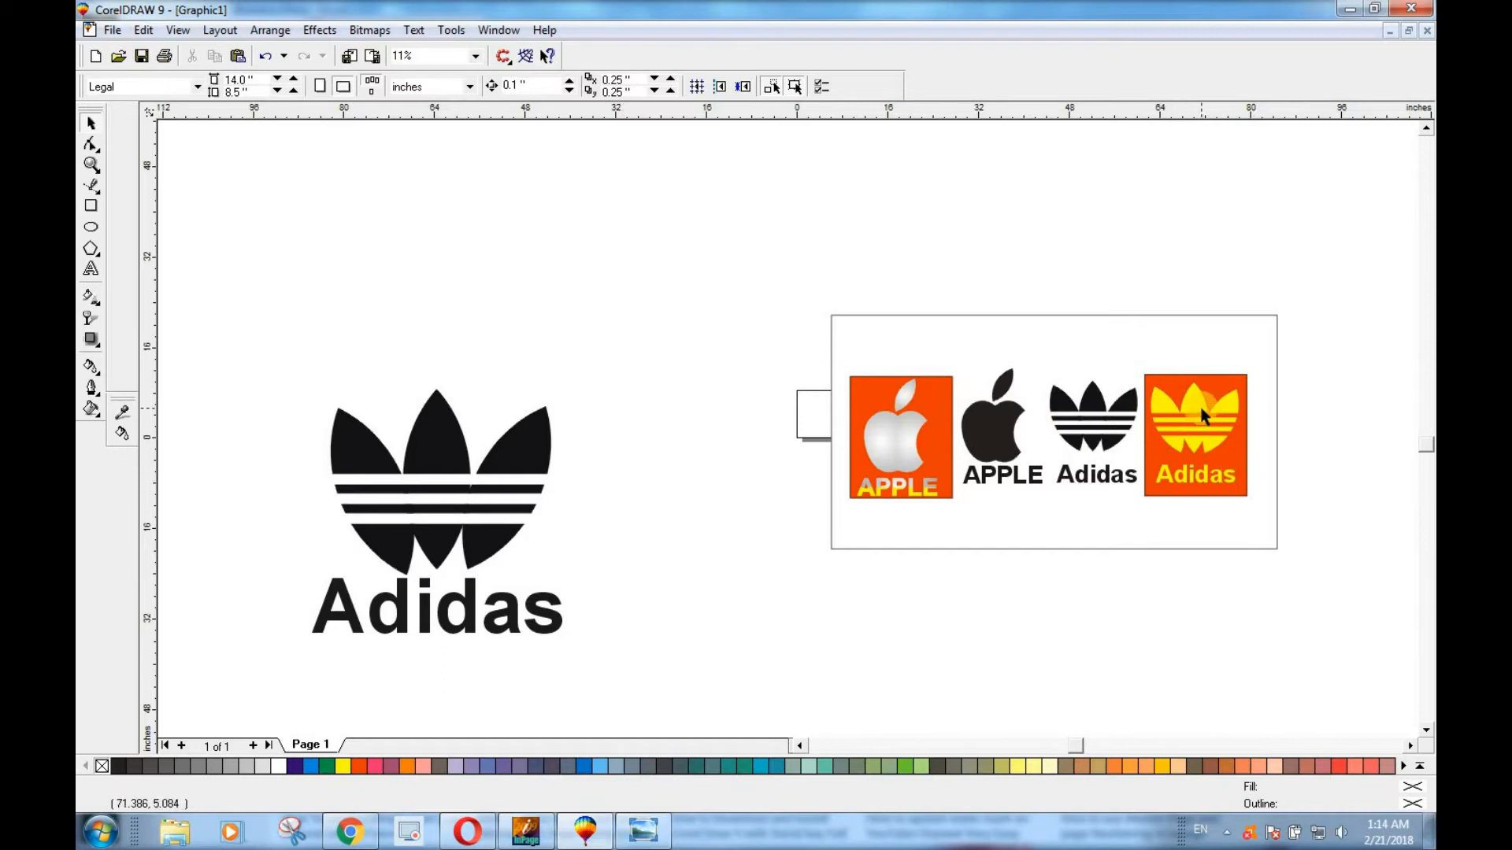
Draw a rectangle about 60.7 by 60.6 inches over the trefoil and fill it with red.
left_click(91, 206)
left_click_drag(237, 201, 606, 423)
left_click_drag(586, 488, 581, 544)
left_click(358, 766)
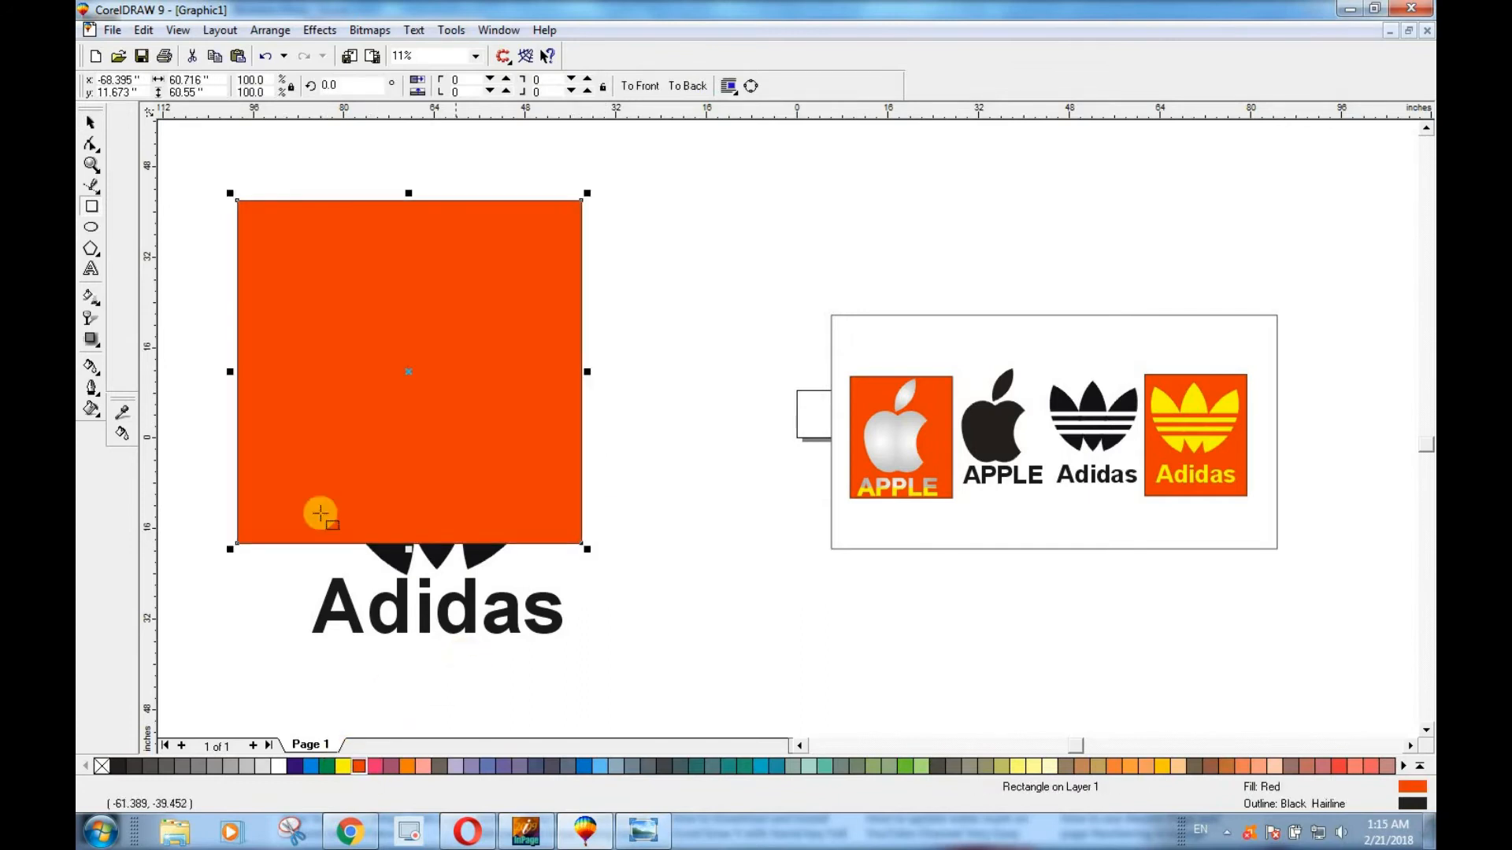
Move the trefoil and the Adidas text onto the red square, in front of it, with the text below the trefoil.
left_click_drag(474, 555, 428, 422)
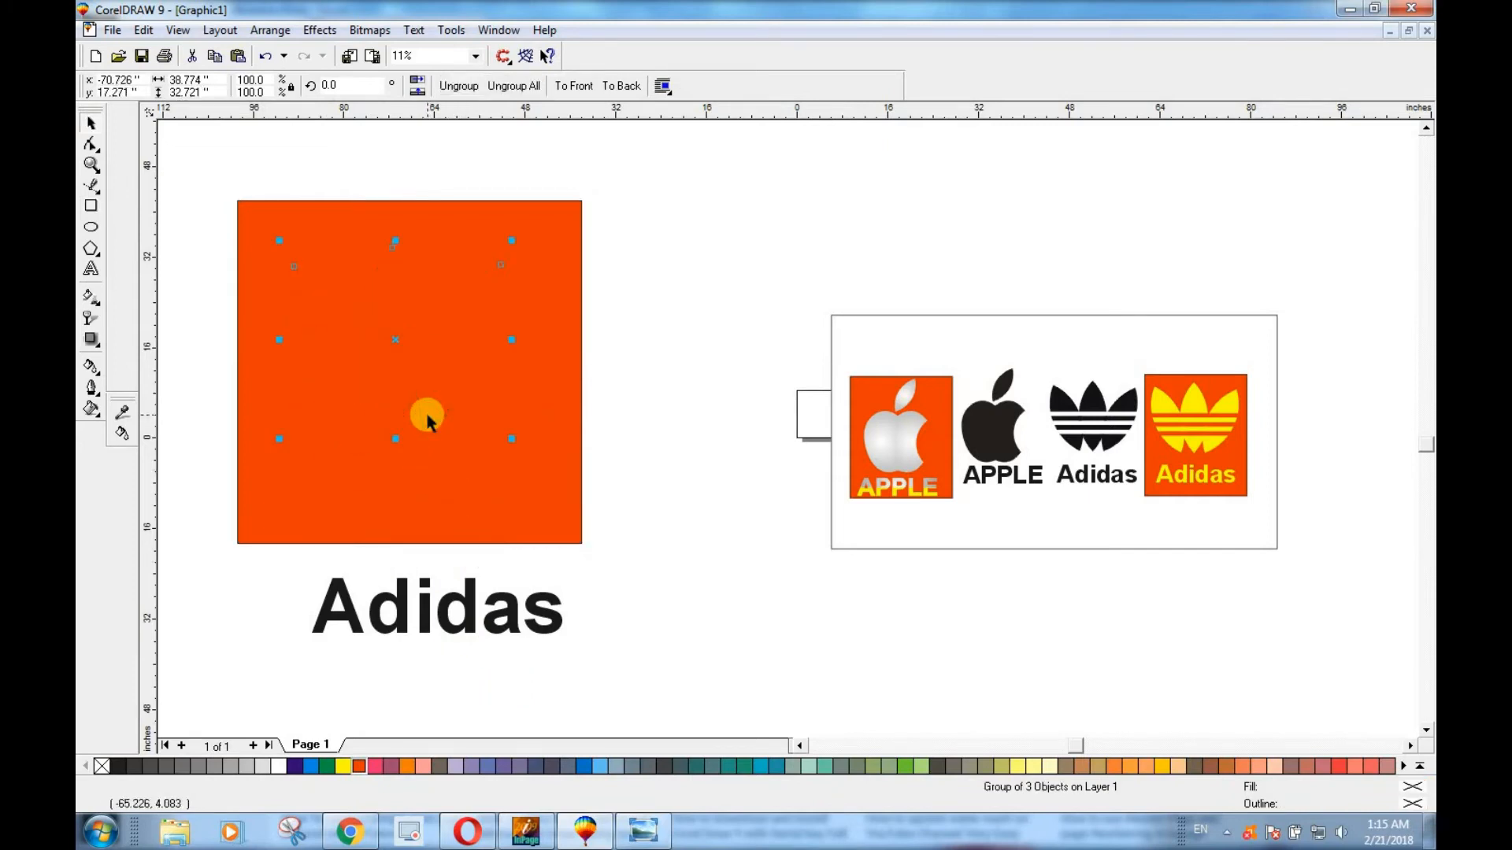
left_click_drag(451, 612, 405, 482)
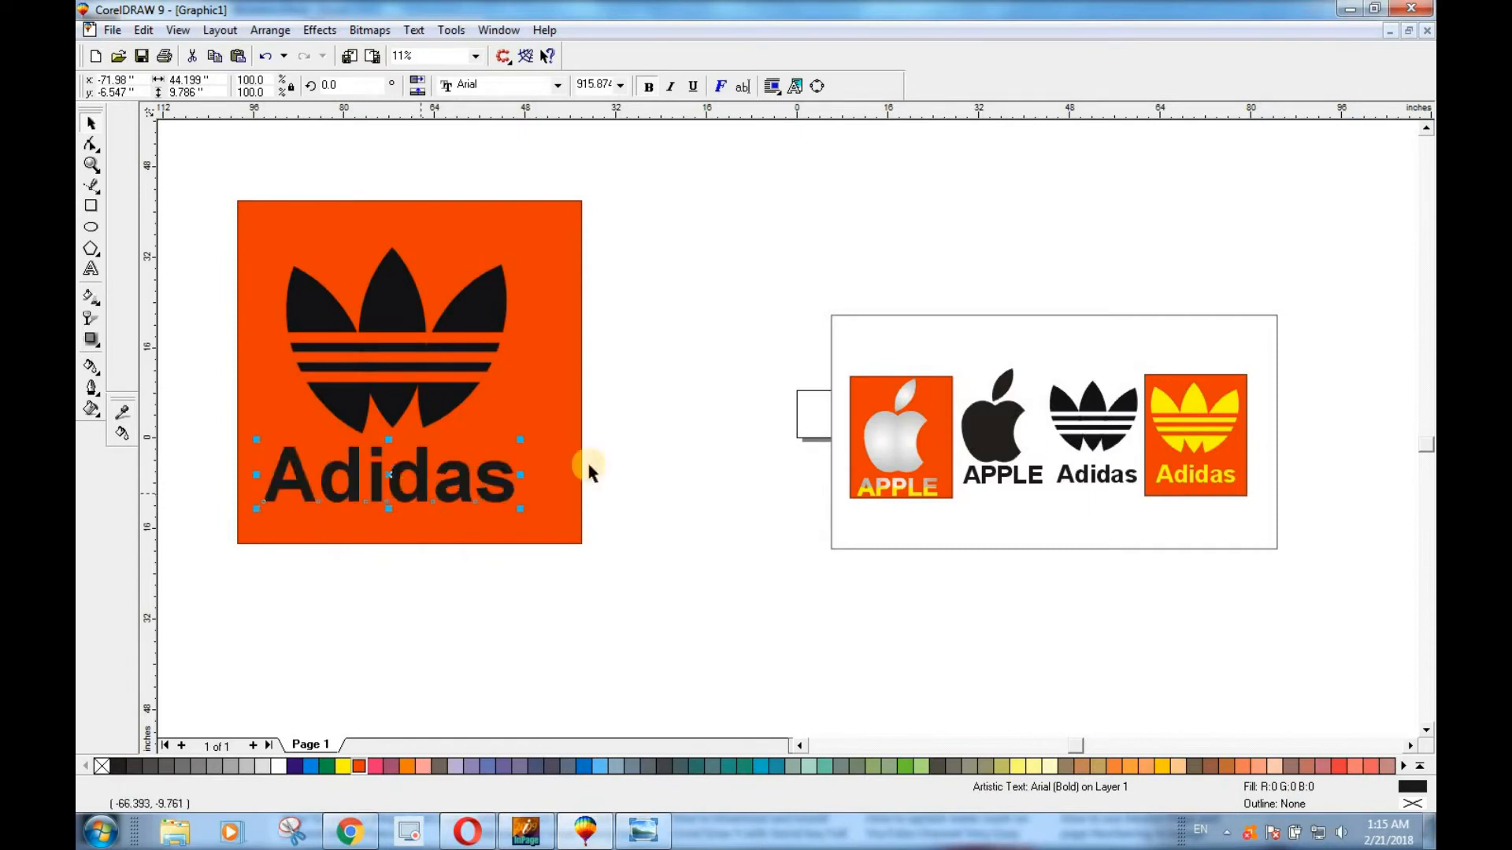
left_click(643, 427)
Fill the trefoil and the Adidas text with yellow.
left_click(403, 300)
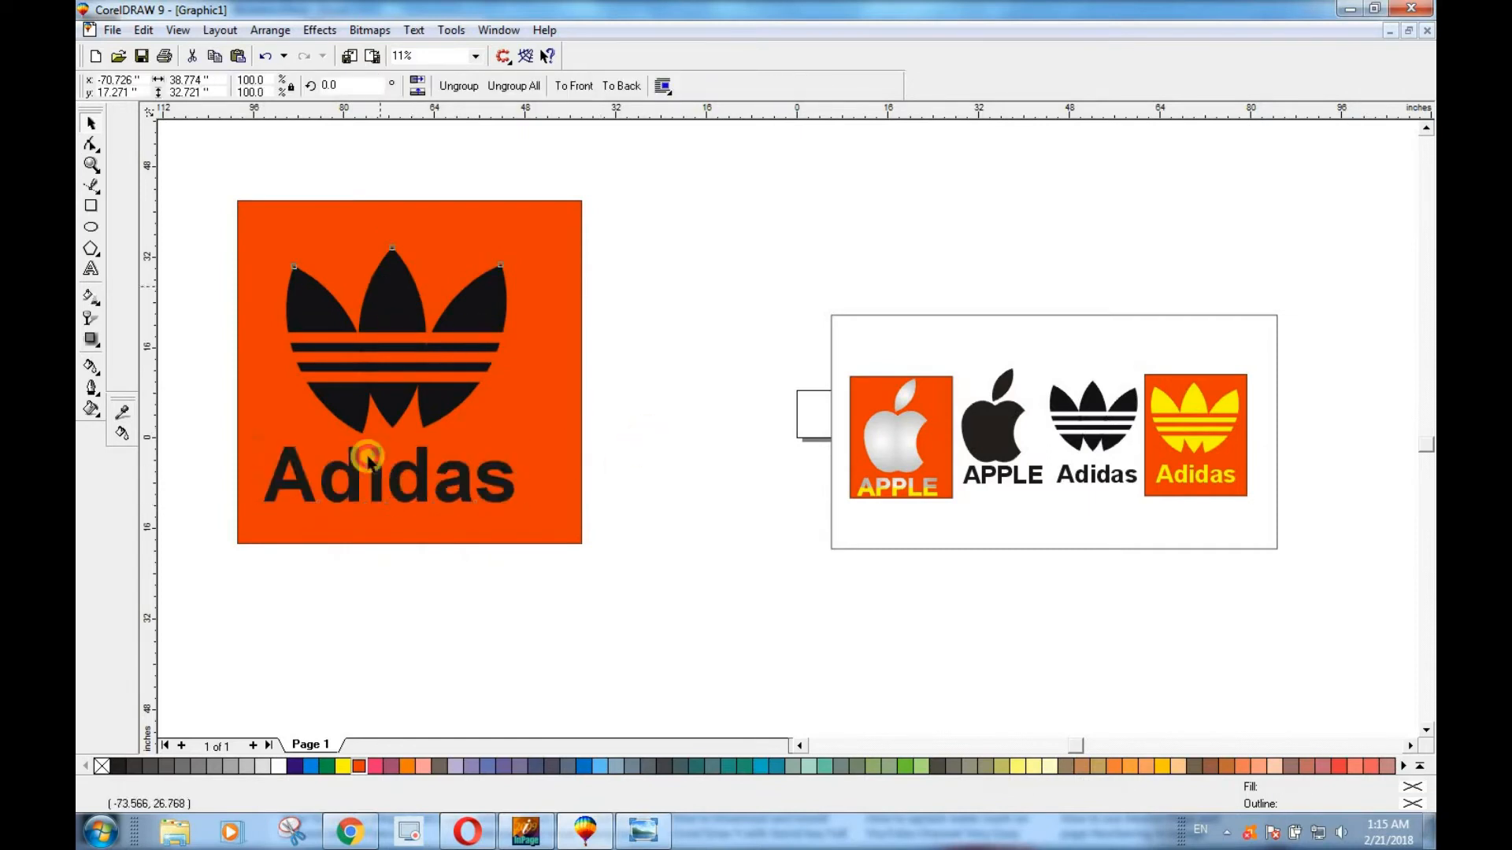
left_click(342, 766)
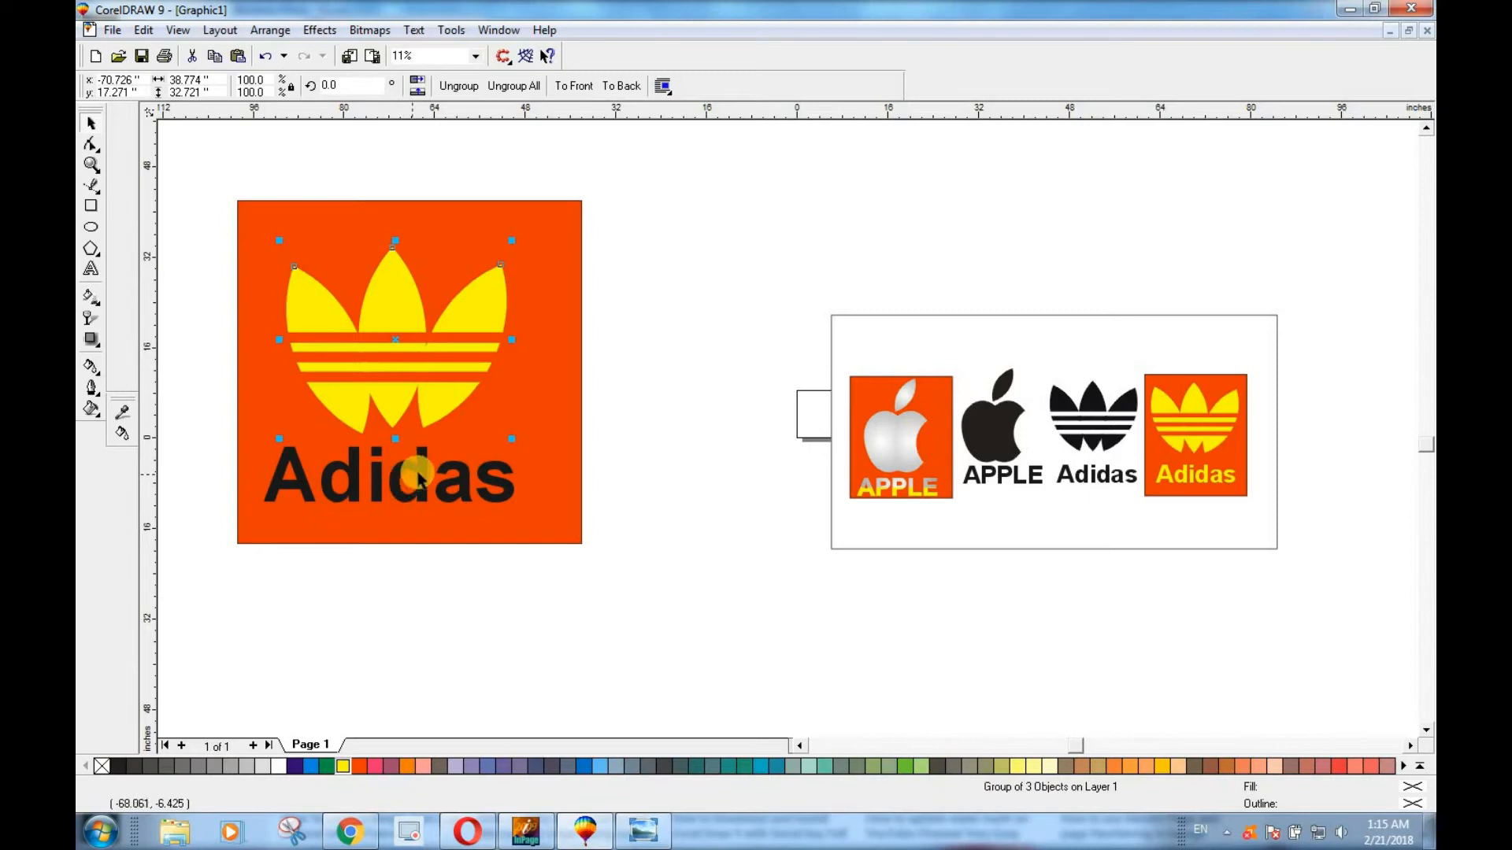
left_click(420, 474)
left_click(344, 766)
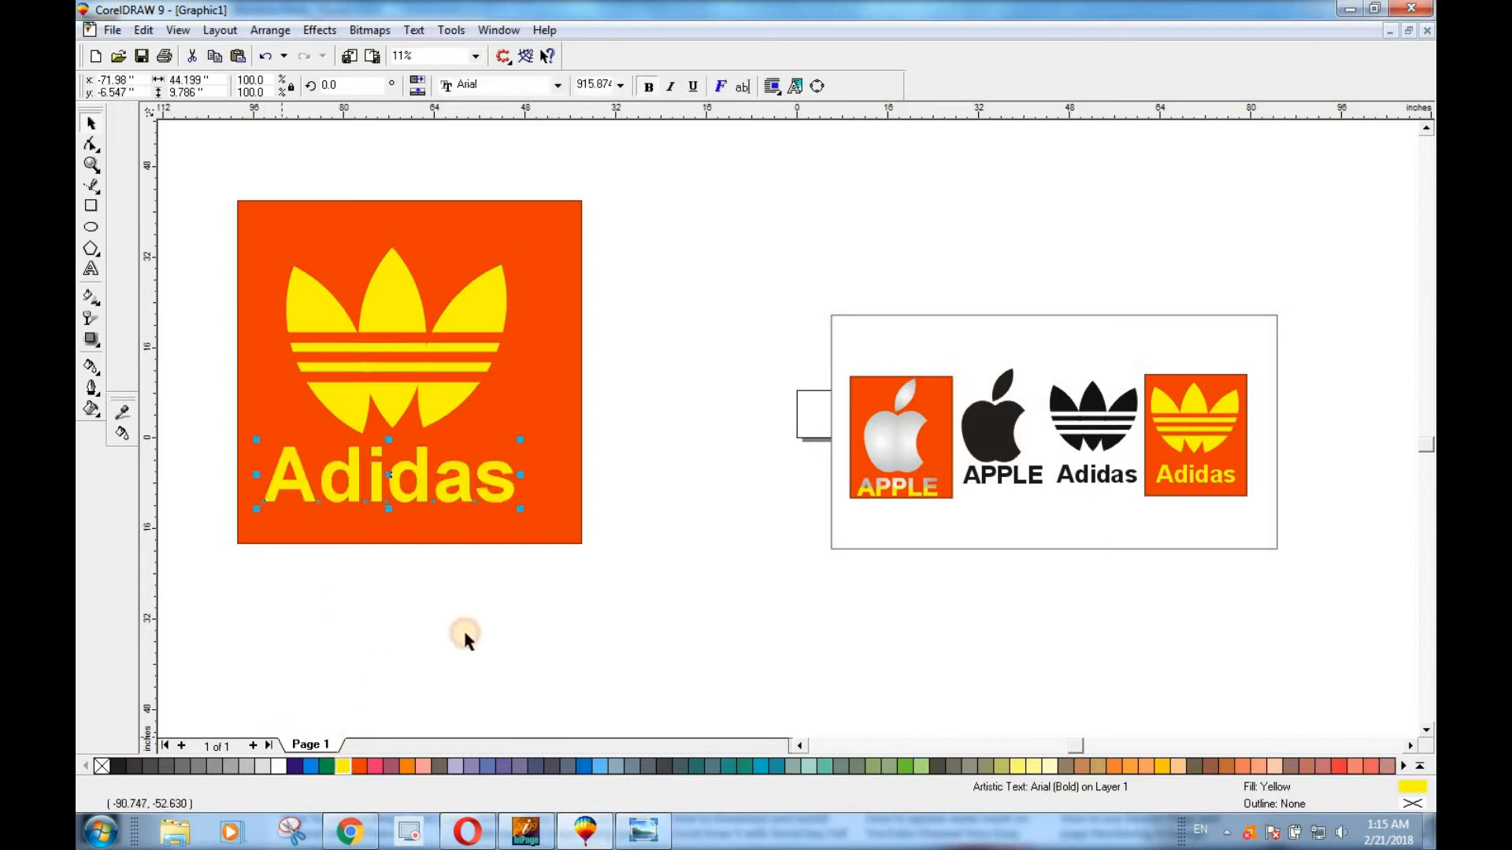
Enlarge the yellow trefoil and text together slightly and centre them on the red square.
left_click(463, 569)
left_click_drag(235, 244, 631, 532)
left_click_drag(520, 240, 534, 230)
left_click_drag(393, 403, 408, 405)
left_click(499, 628)
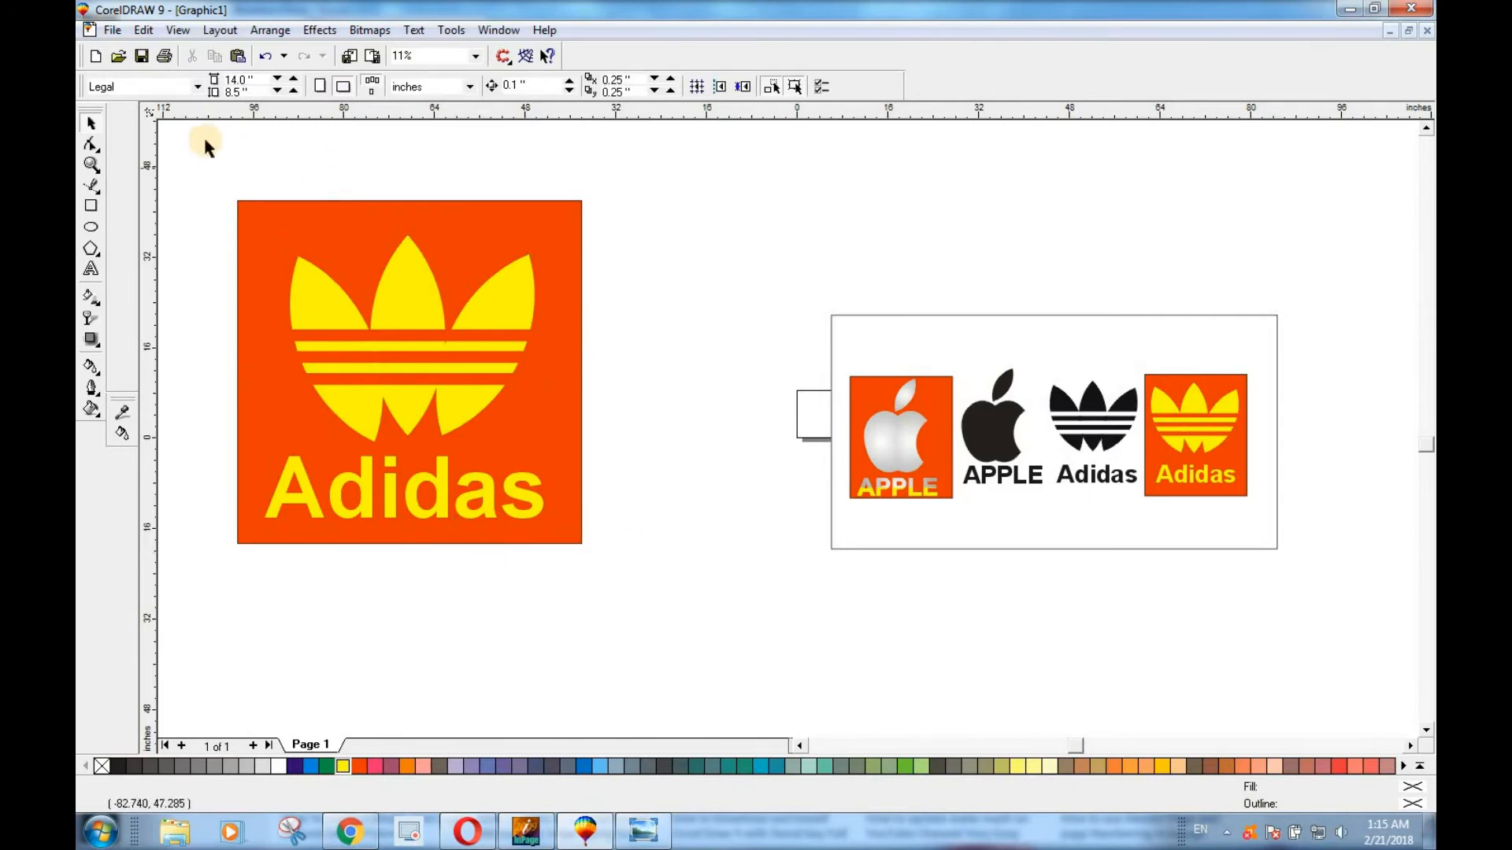
Scale the whole Adidas badge down to about 26.9 inches square and place it against the sample frame's upper left corner.
left_click_drag(630, 578, 622, 581)
left_click_drag(587, 193, 843, 252)
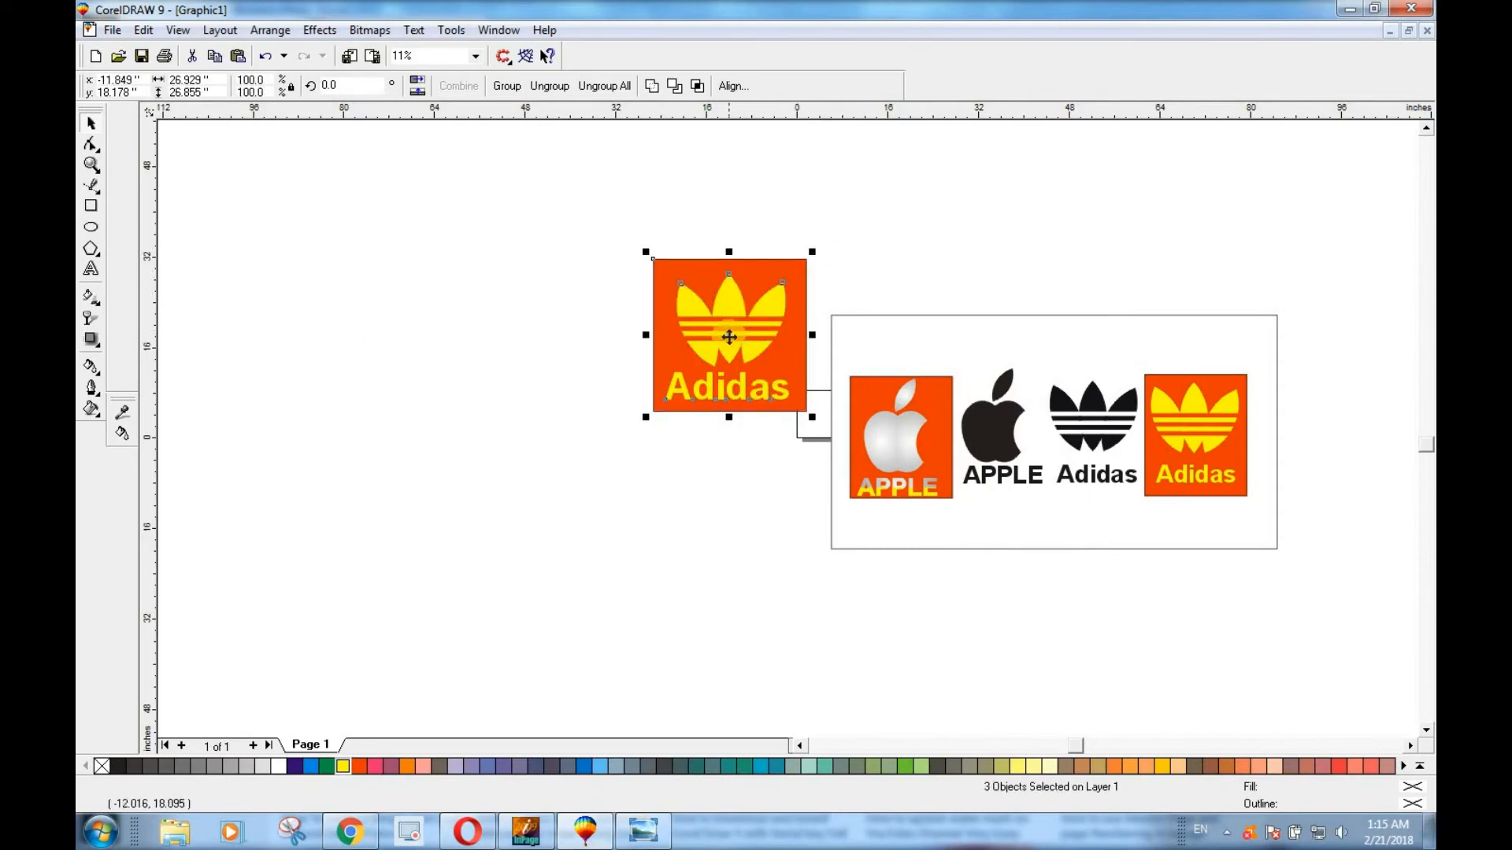
left_click_drag(729, 337, 755, 329)
left_click(602, 531)
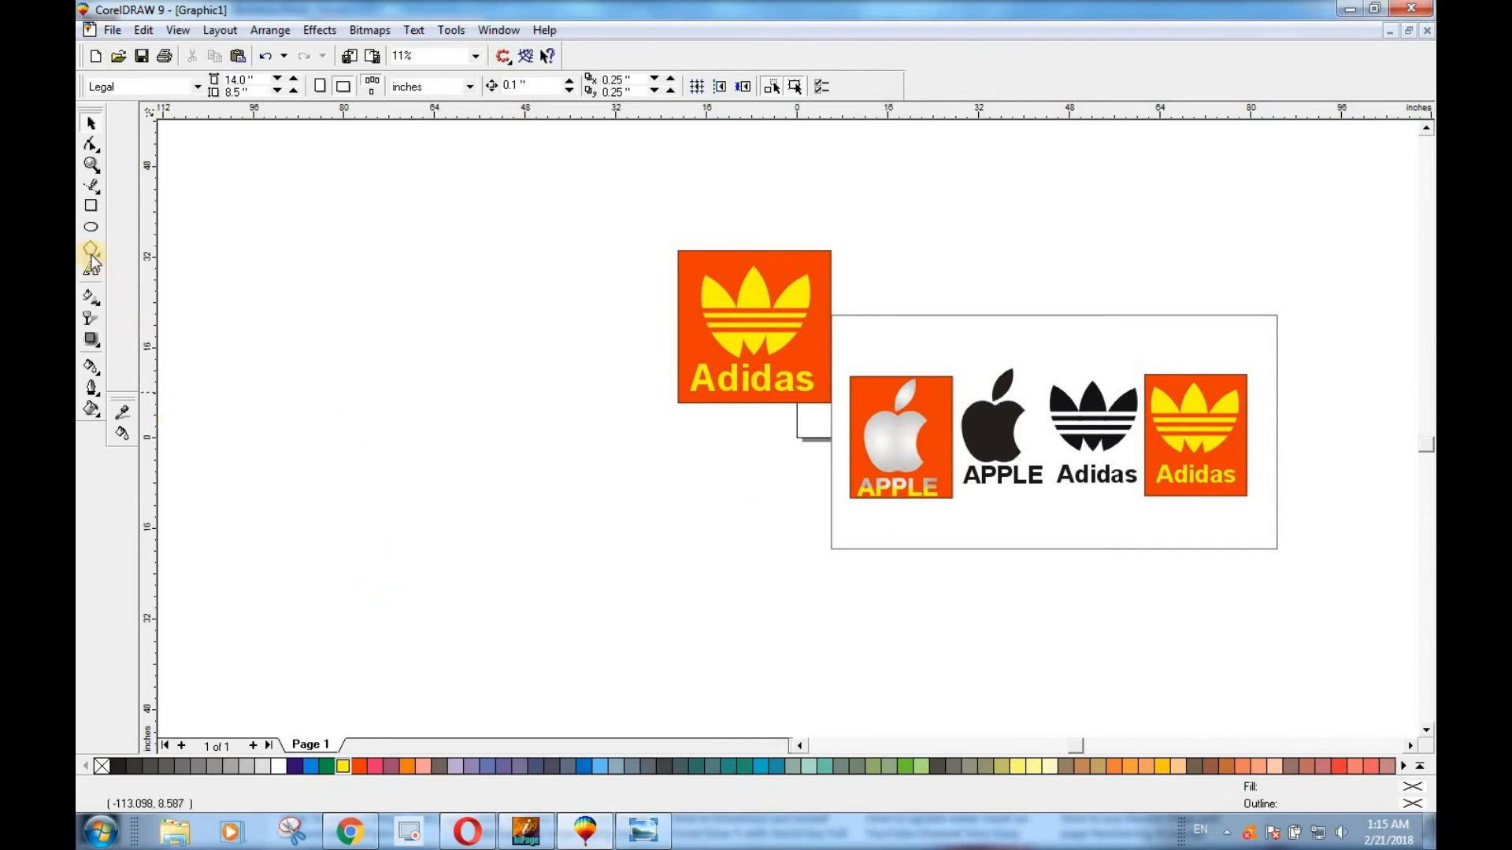
Draw a circle about 41.4 inches across in the empty area left of the badge and convert it to curves.
left_click(95, 226)
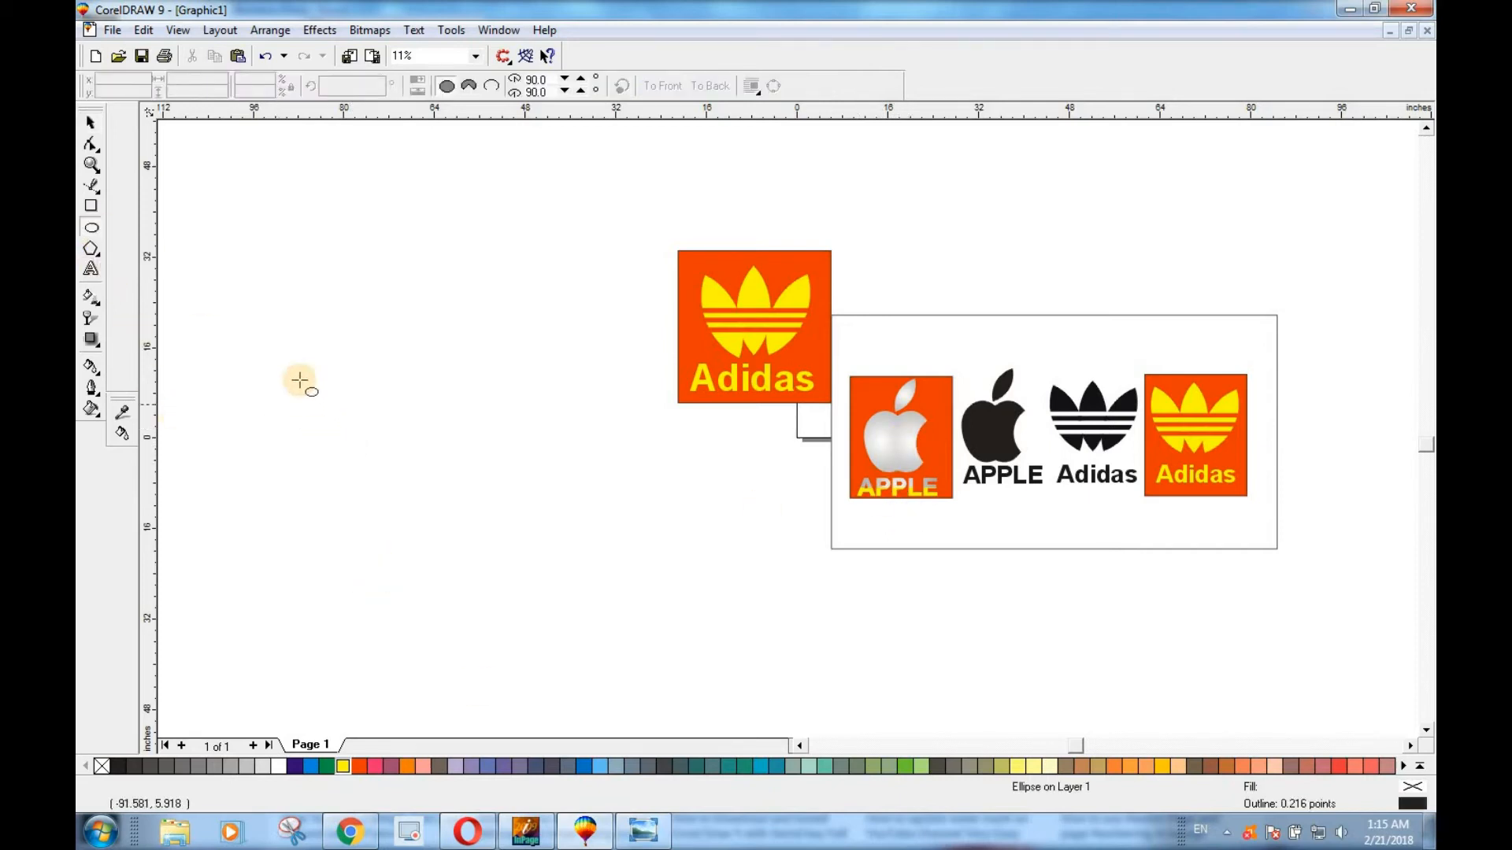
left_click_drag(259, 358, 473, 592)
left_click(90, 124)
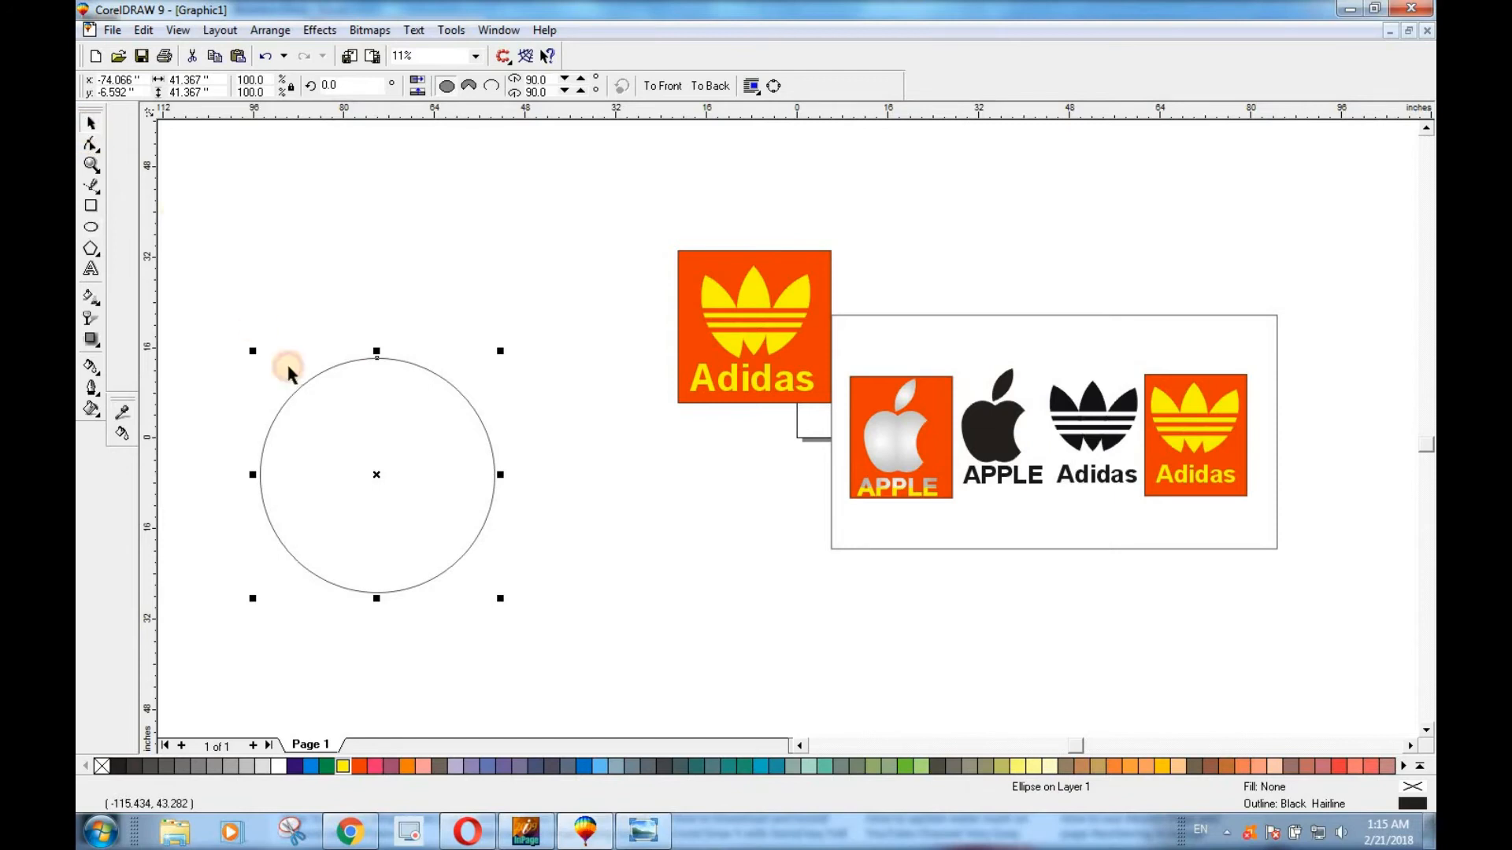
left_click(355, 419)
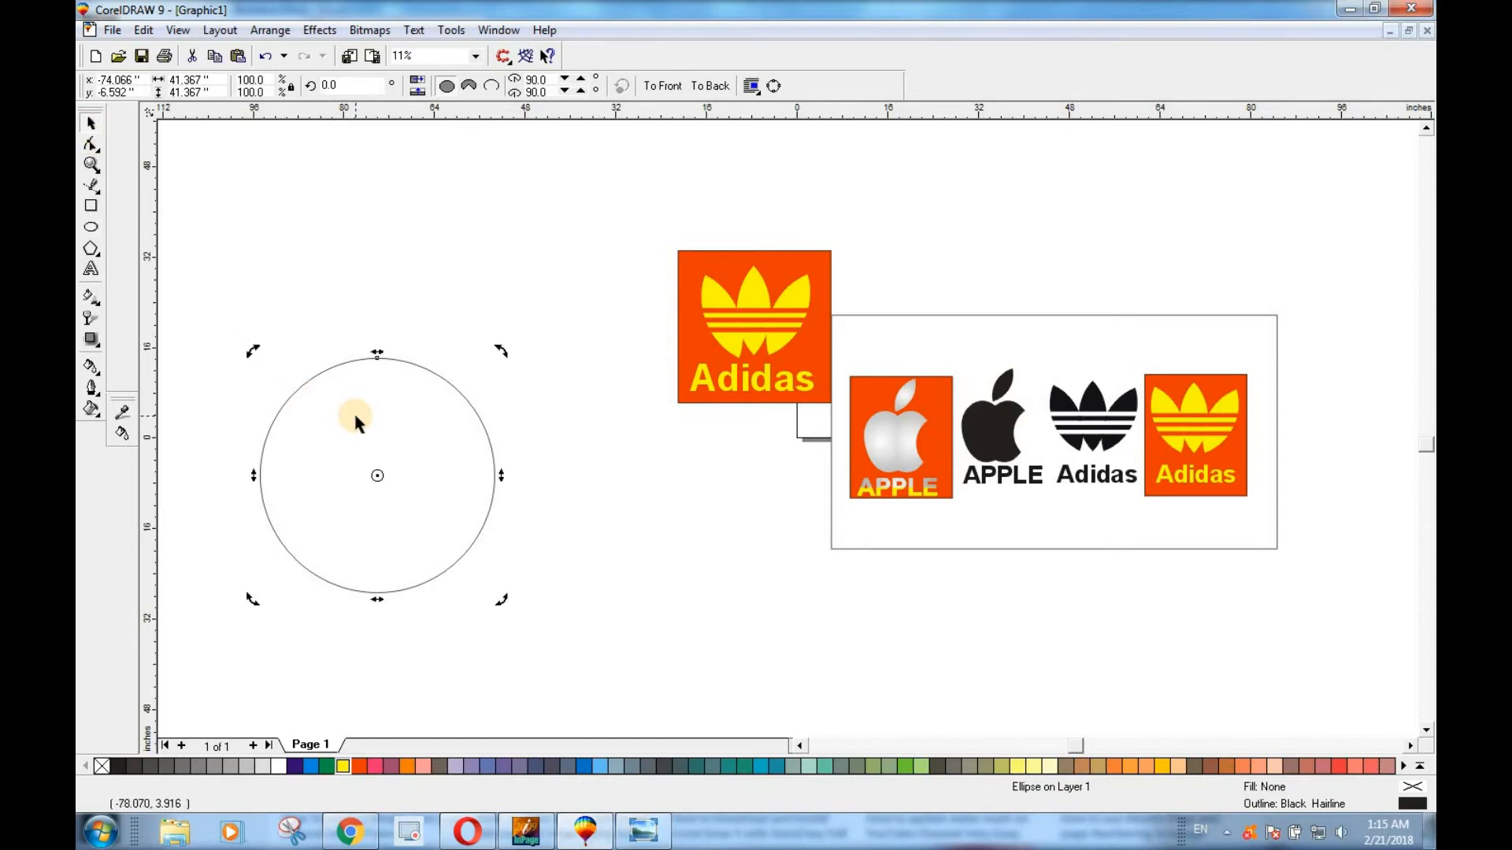
key("ctrl+q")
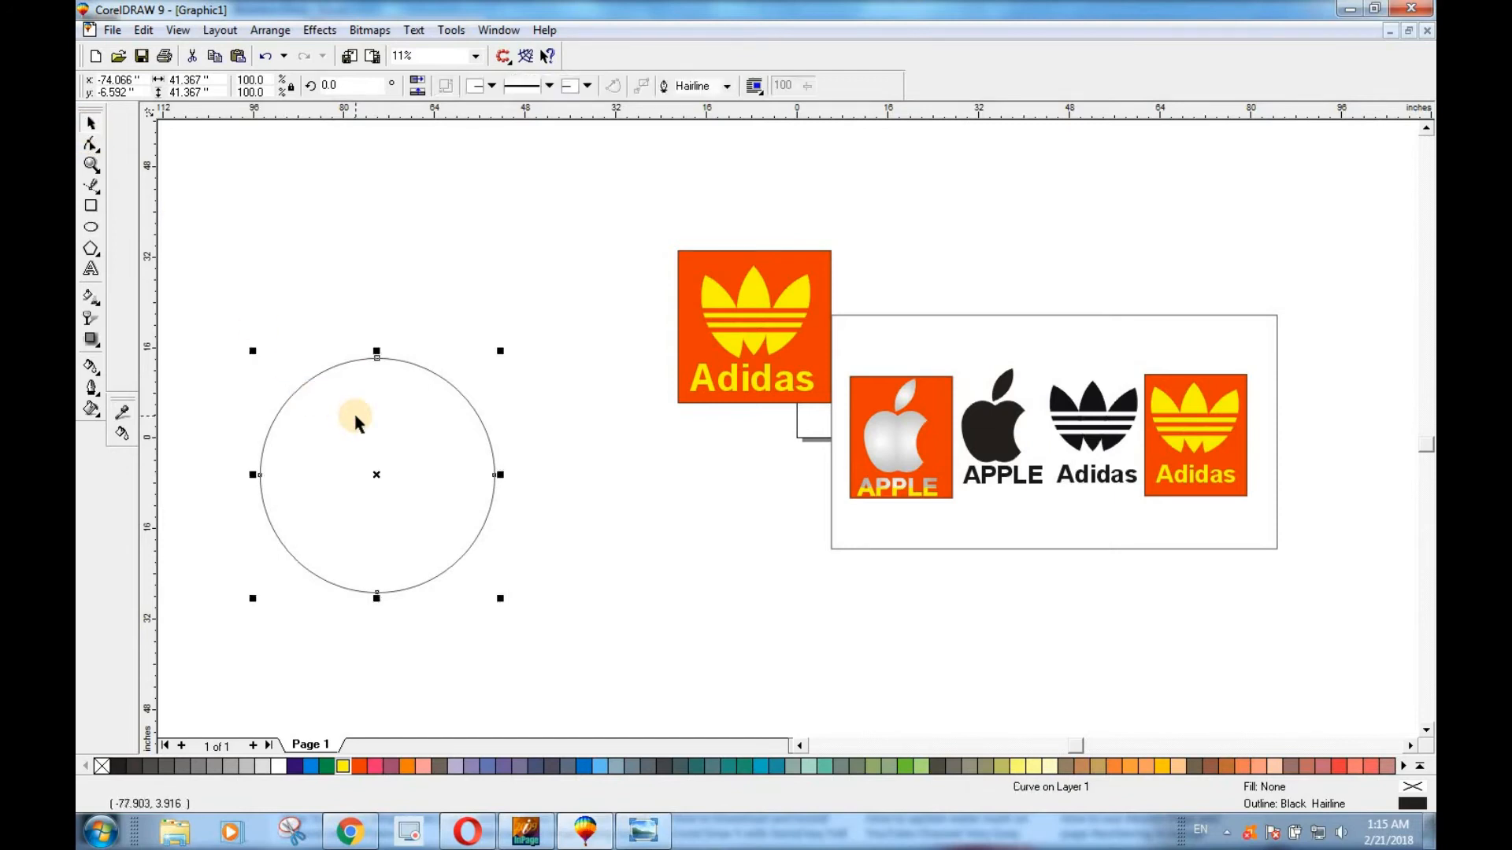
Pull the circle's top node down about 10 inches and tilt its right handle downward with the Shape tool.
left_click(90, 144)
left_click(376, 357)
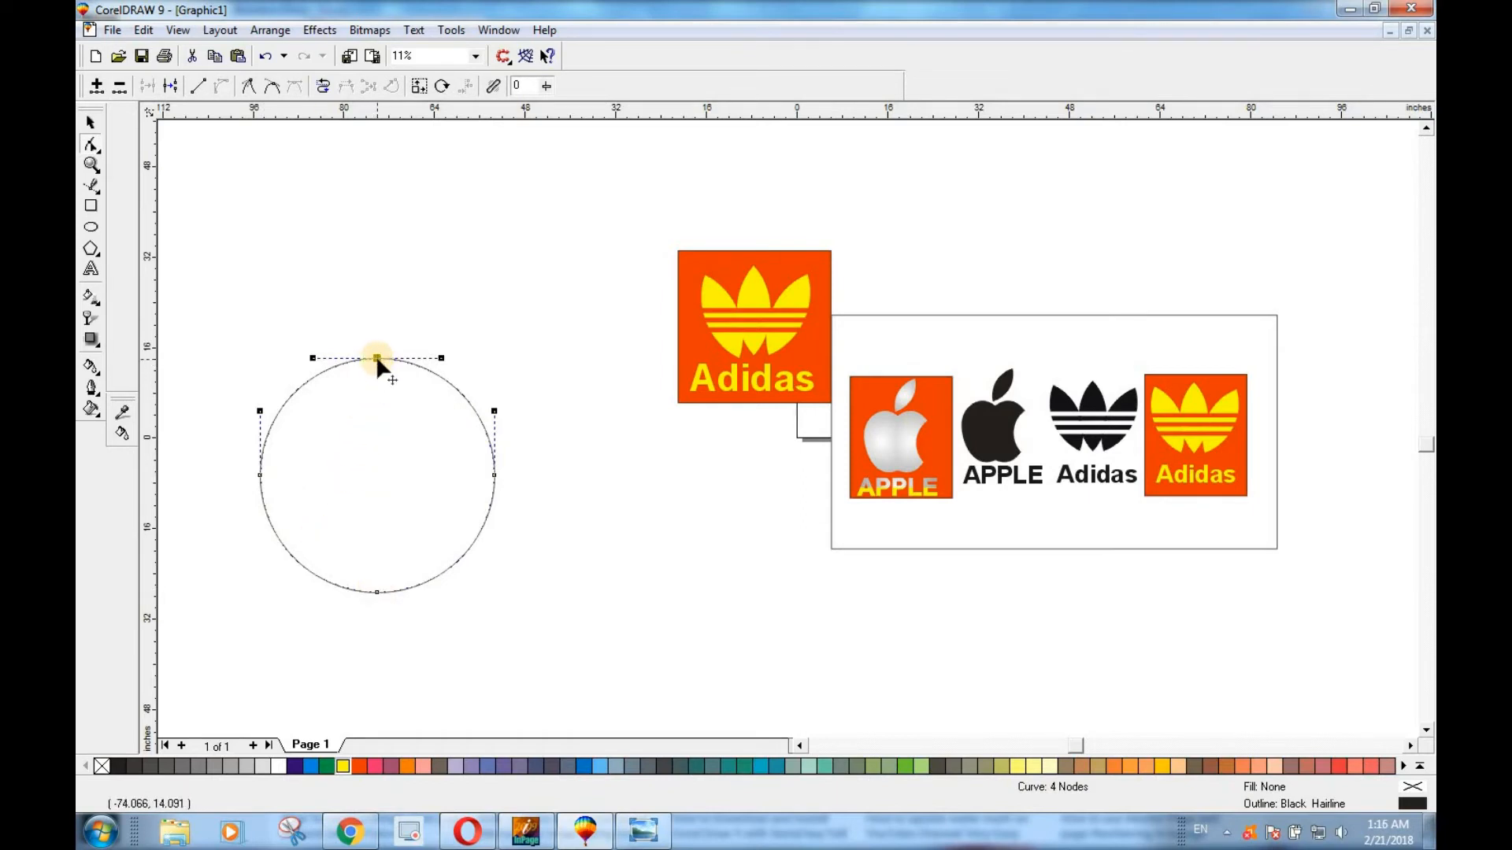
left_click_drag(376, 359, 373, 415)
left_click(375, 589)
left_click(374, 415)
left_click_drag(437, 415, 433, 472)
Tilt the bottom node's right handle upward to reshape the lower edge, and reselect the whole curve.
left_click(376, 588)
left_click_drag(441, 588, 460, 541)
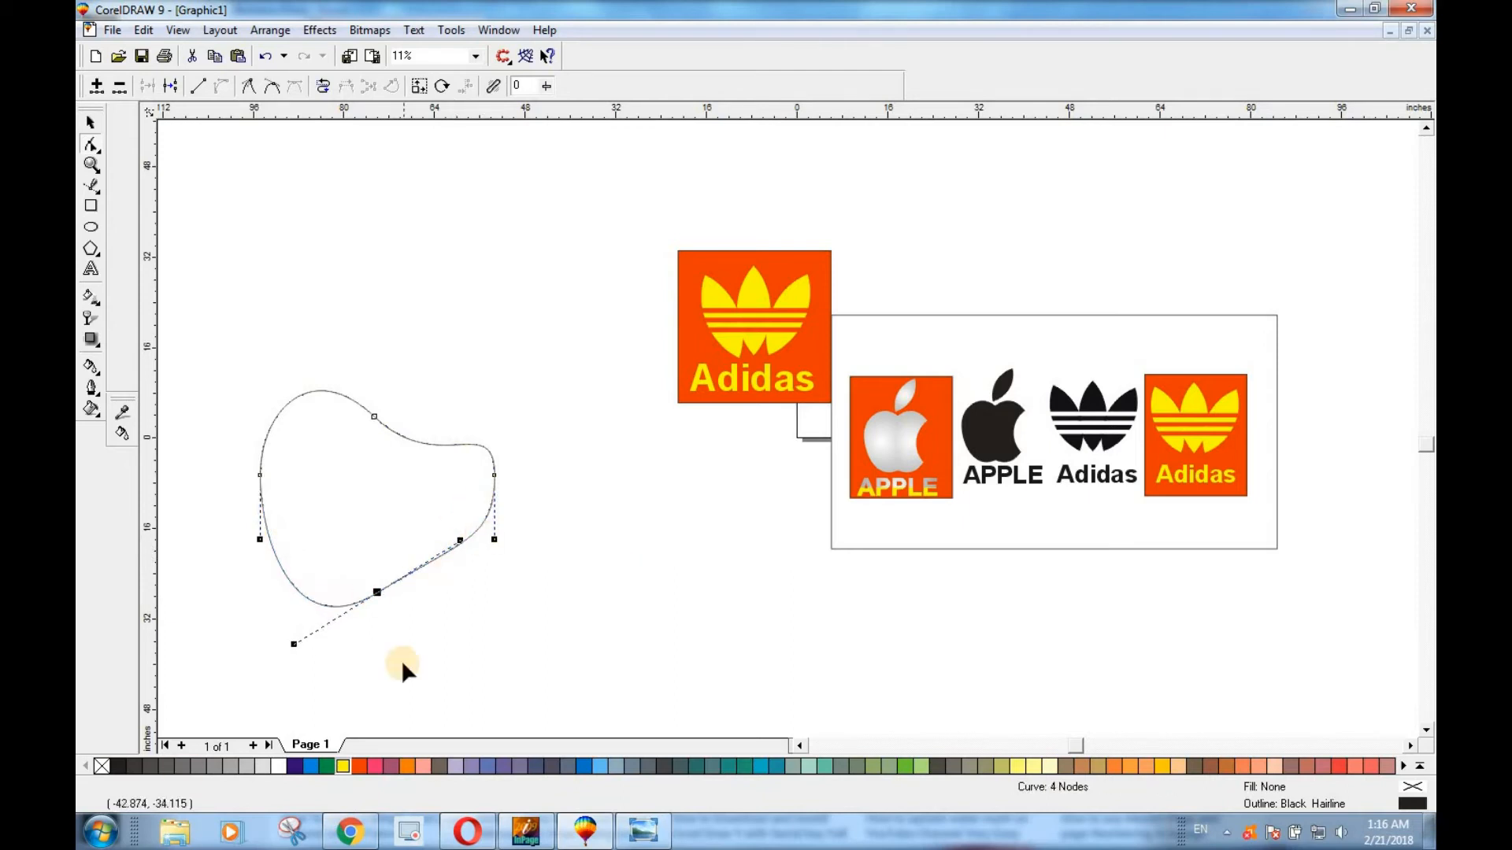
left_click(91, 123)
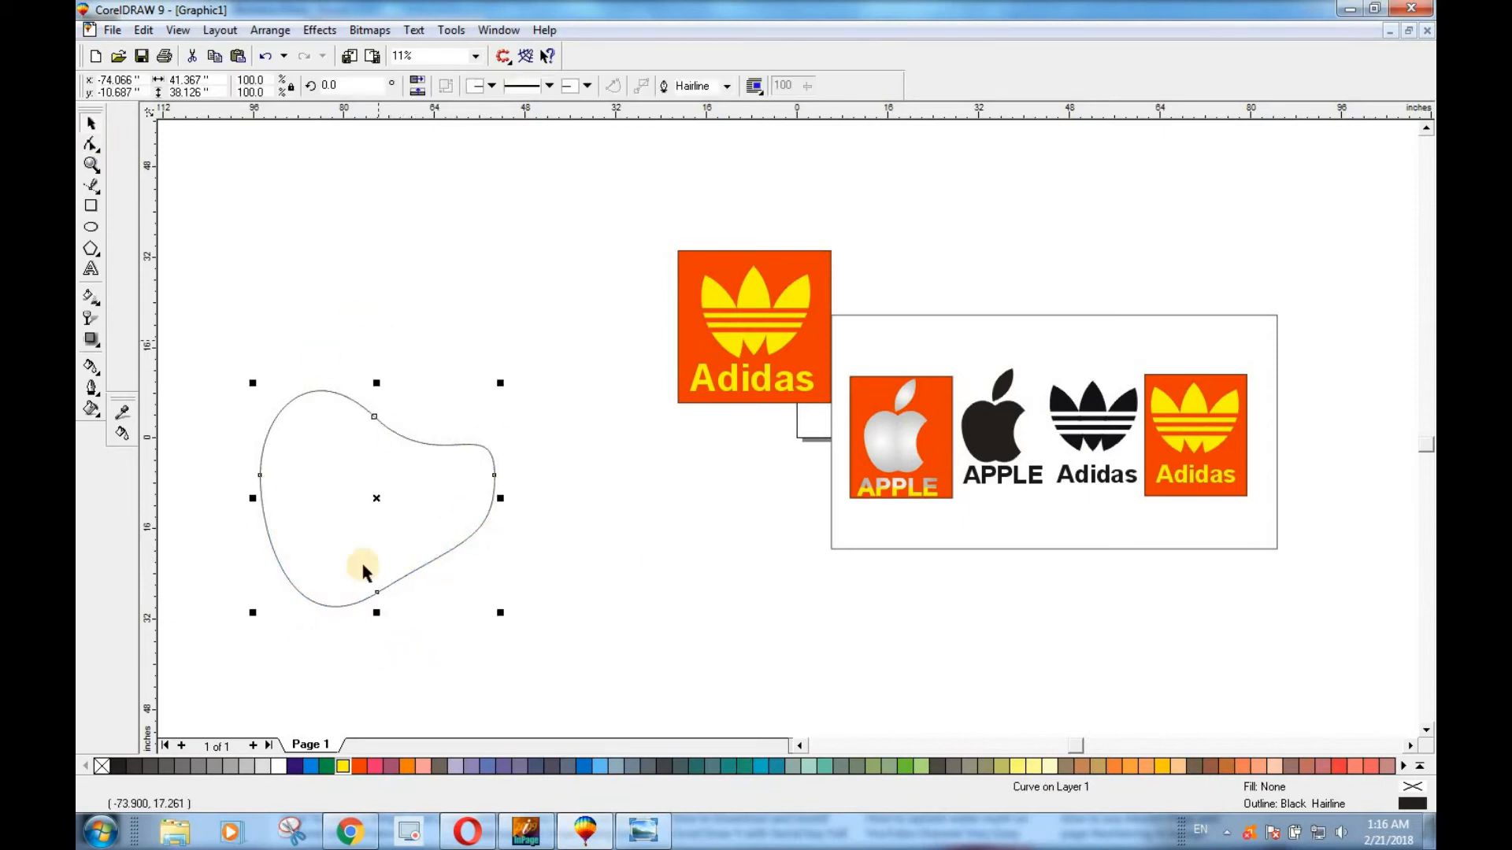
left_click(393, 545)
left_click(355, 498)
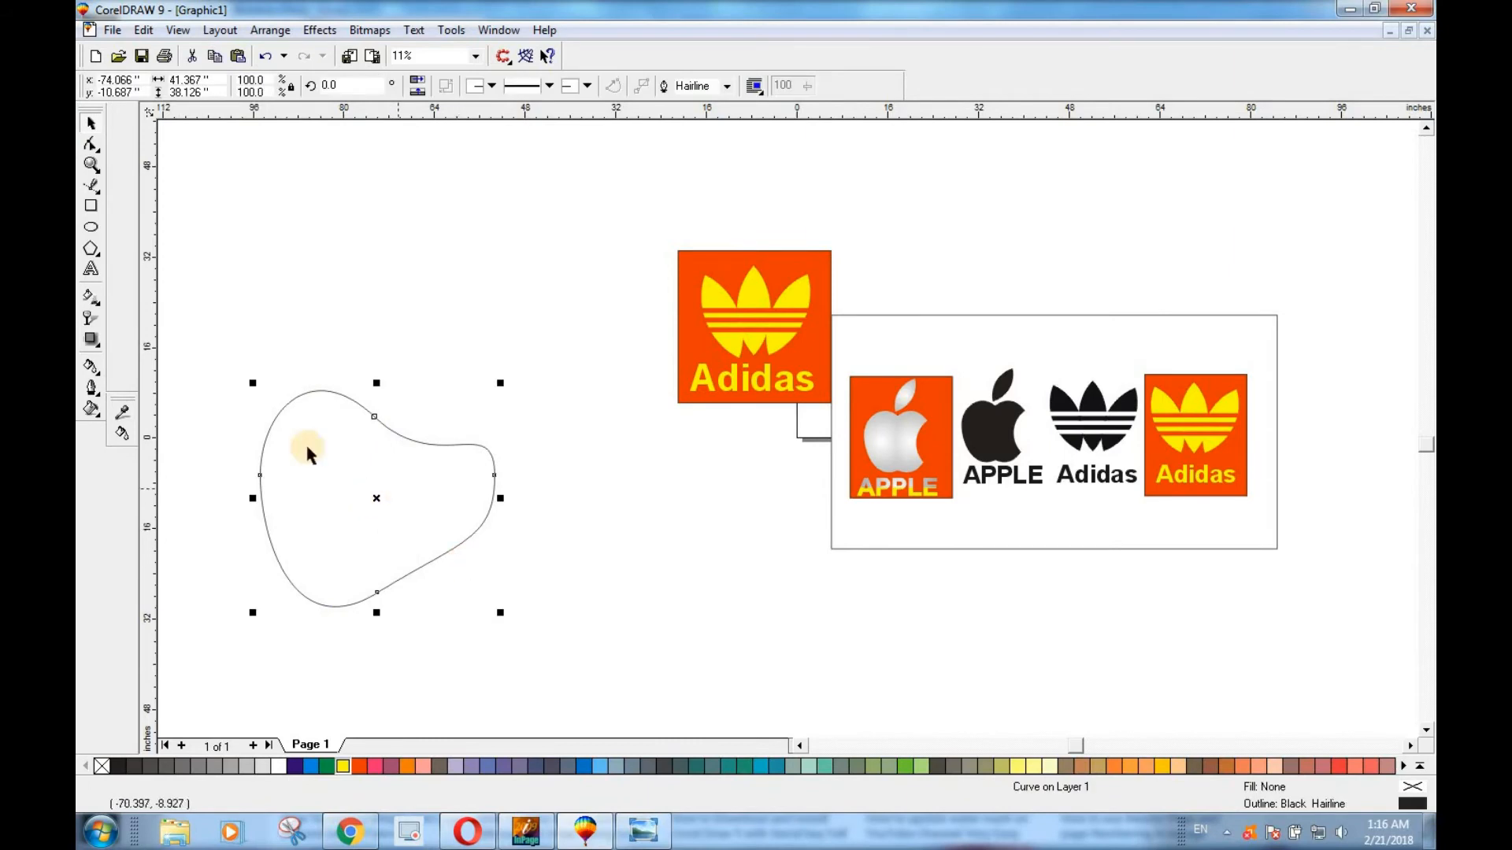
Trim away the curve's right half with a rectangle about 31.5 by 48.7 inches, and delete the rectangle.
left_click(92, 207)
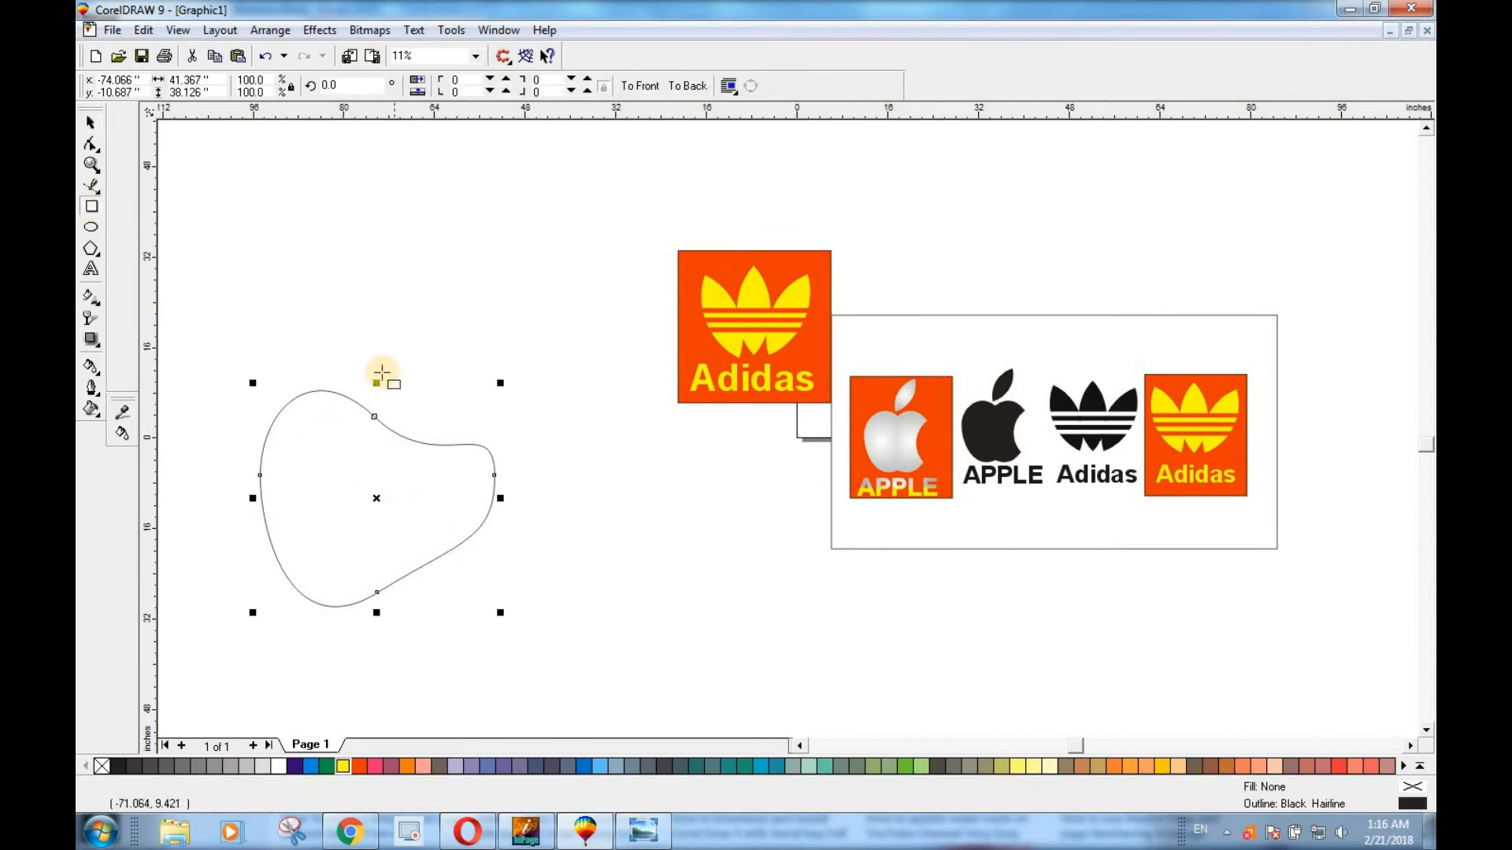
left_click_drag(373, 361, 551, 637)
left_click(89, 124)
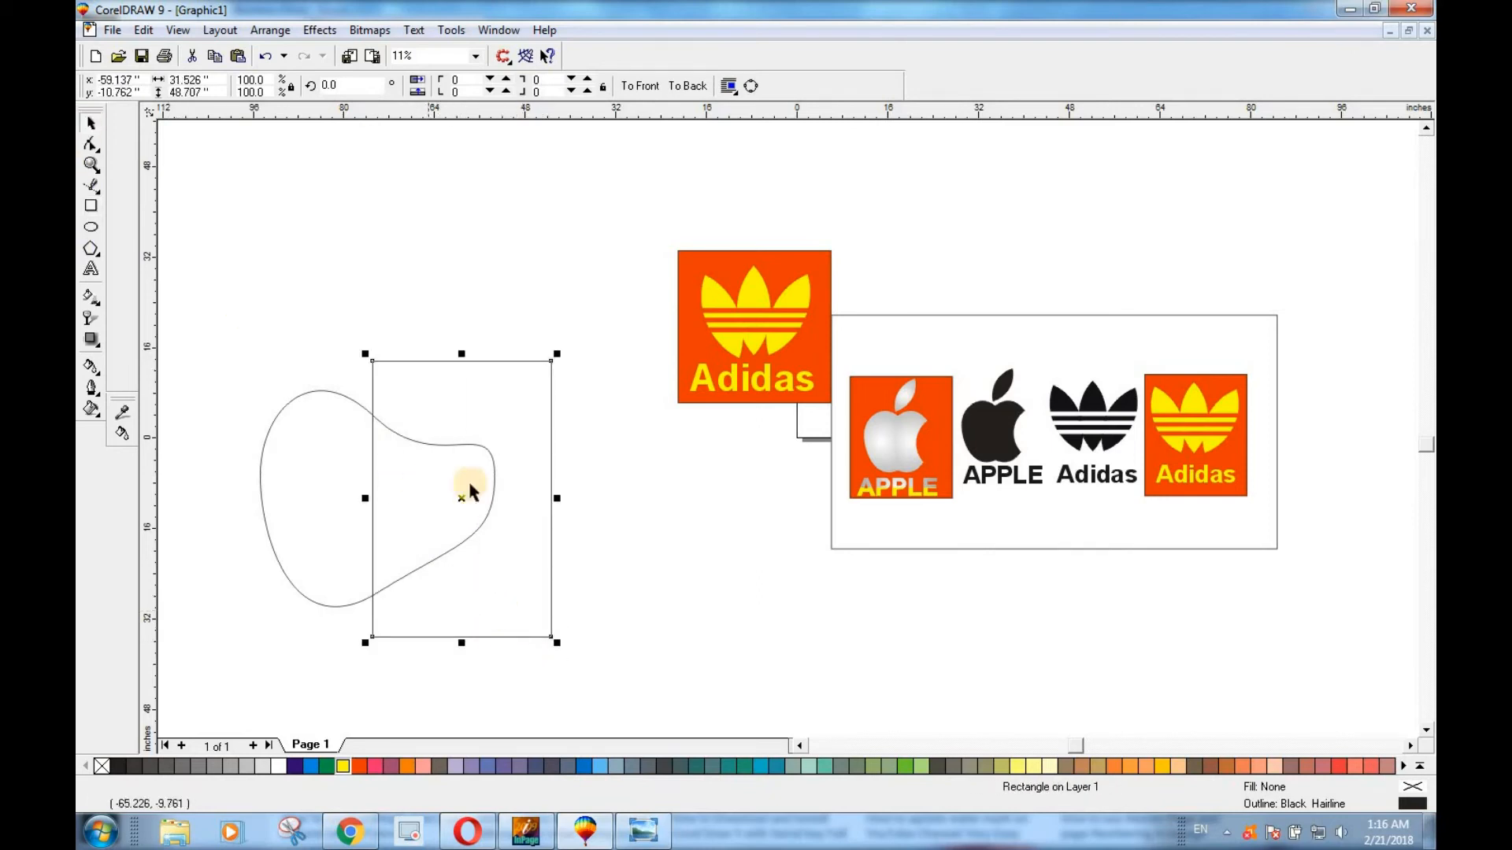
left_click(293, 448, "shift")
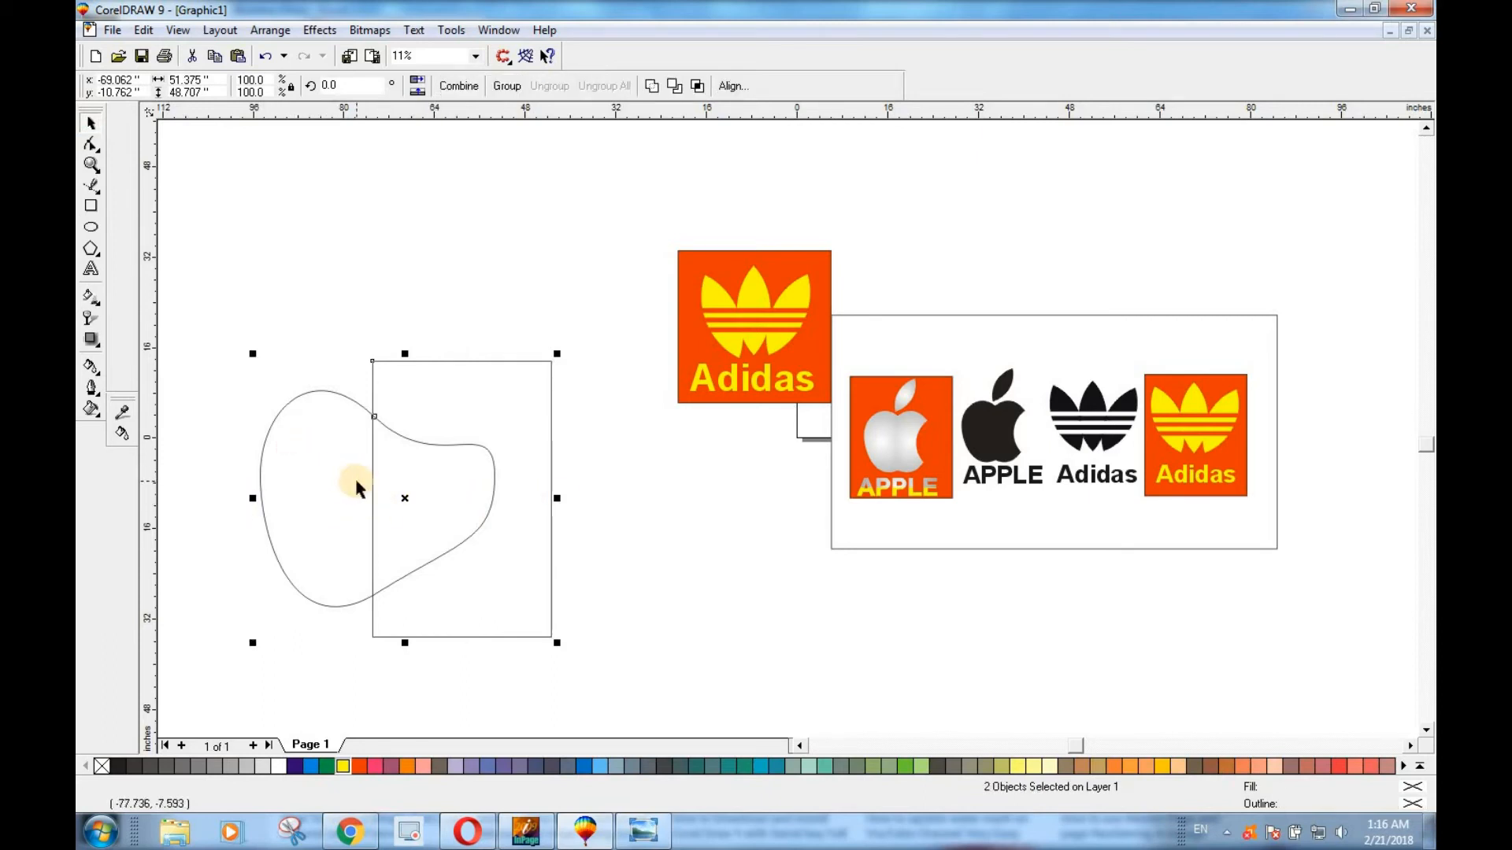
left_click(675, 86)
left_click_drag(464, 492, 526, 516)
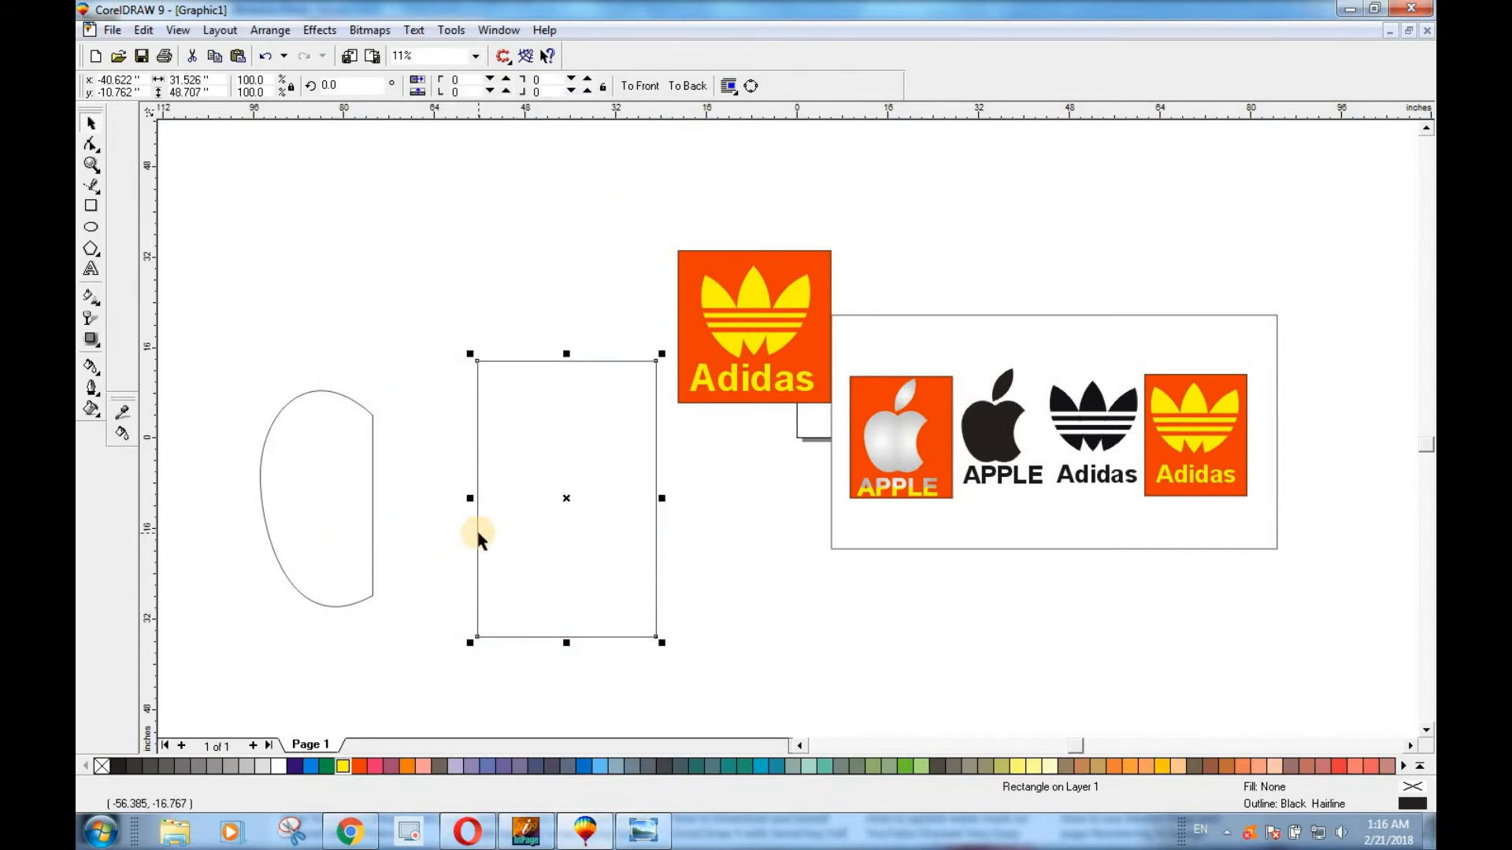
key("Delete")
Mirror a copy of the half shape to its right to complete the apple body, and fill both halves Cyan.
left_click(304, 524)
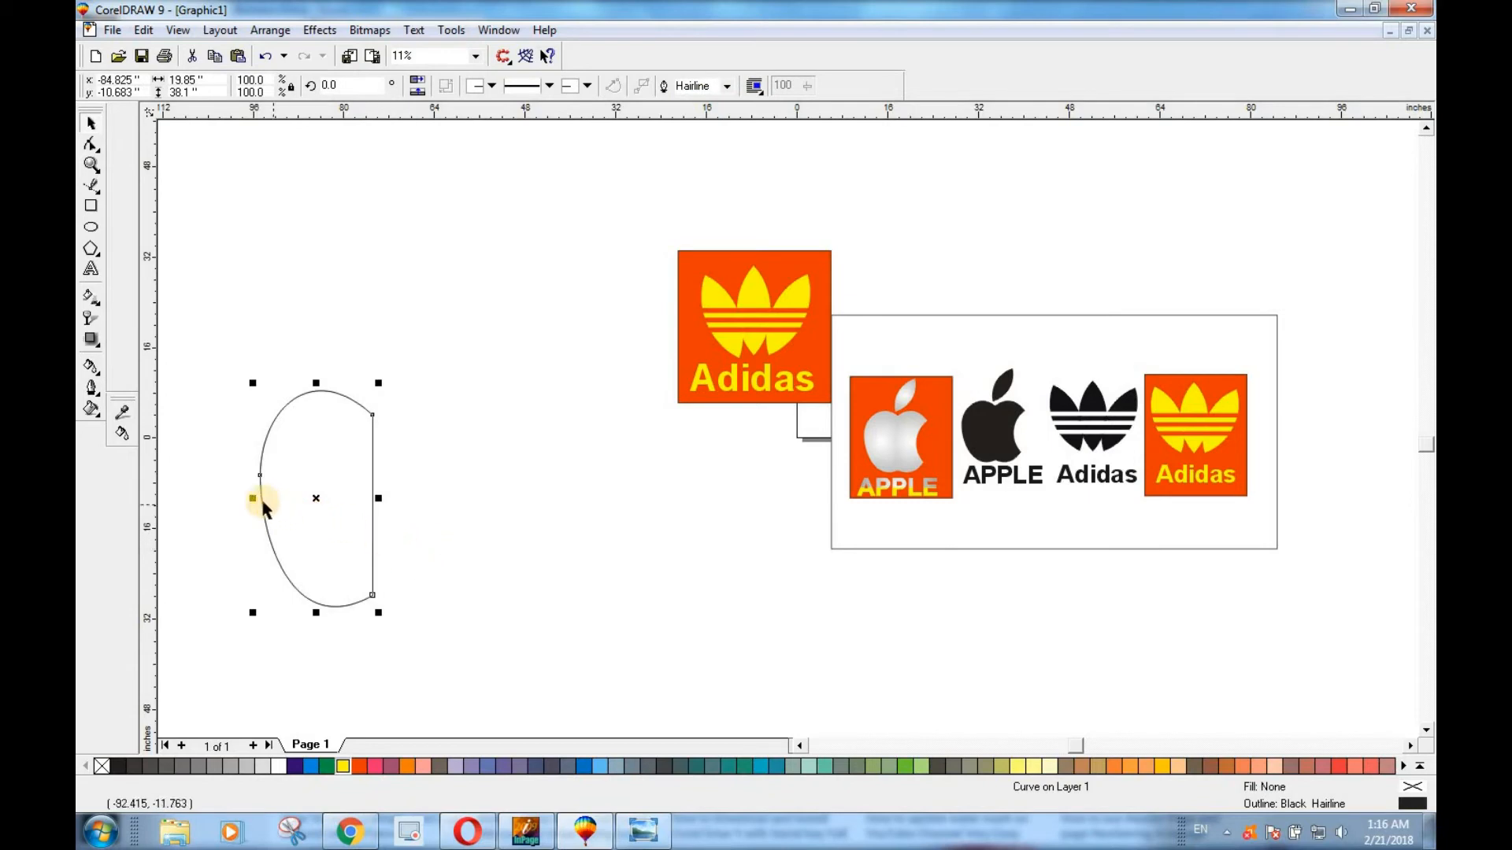
left_click_drag(253, 498, 446, 515)
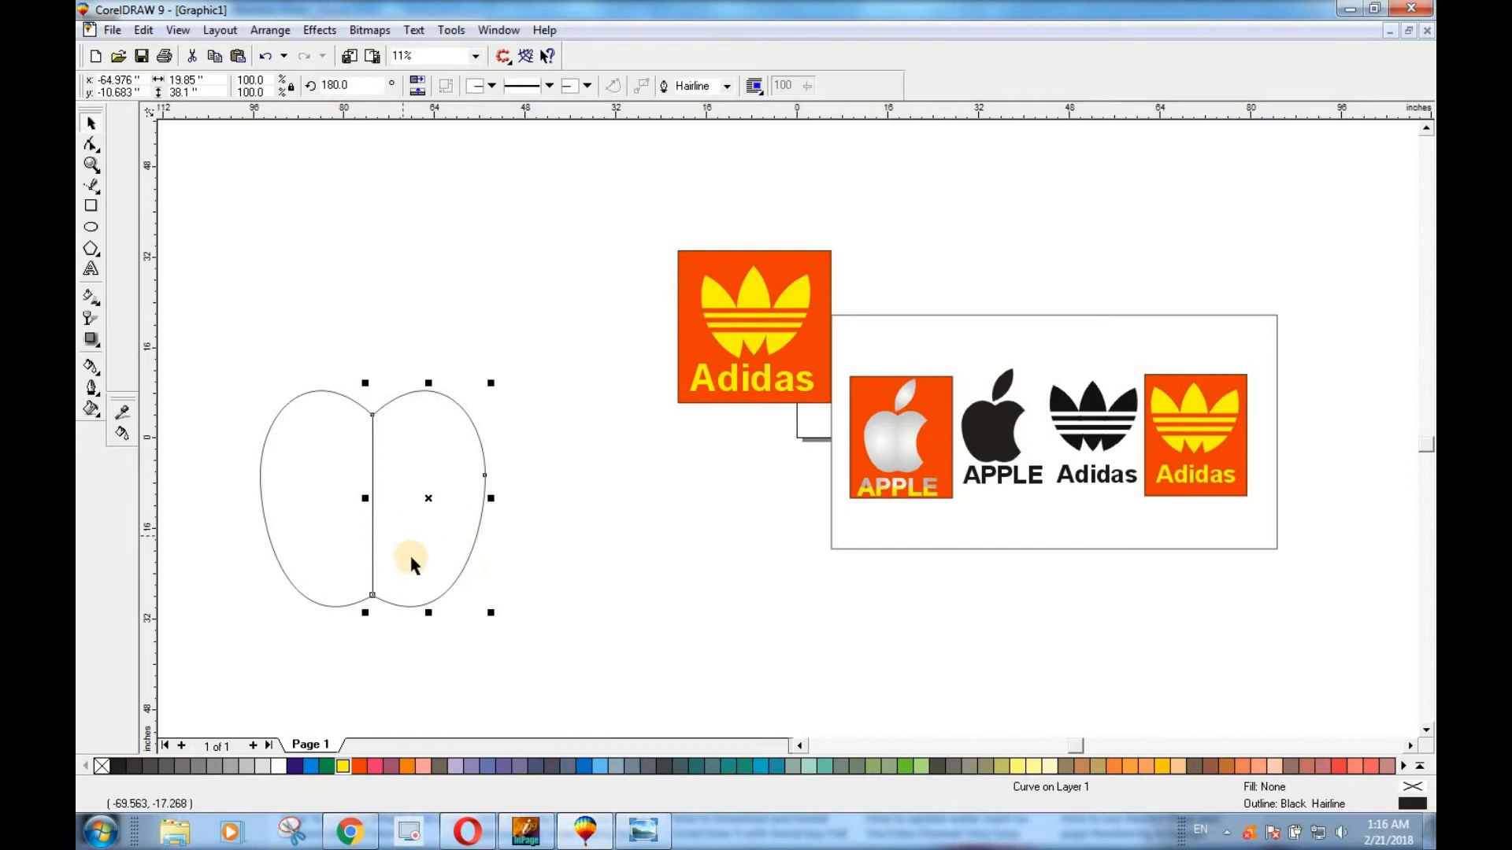
left_click_drag(306, 767, 370, 508)
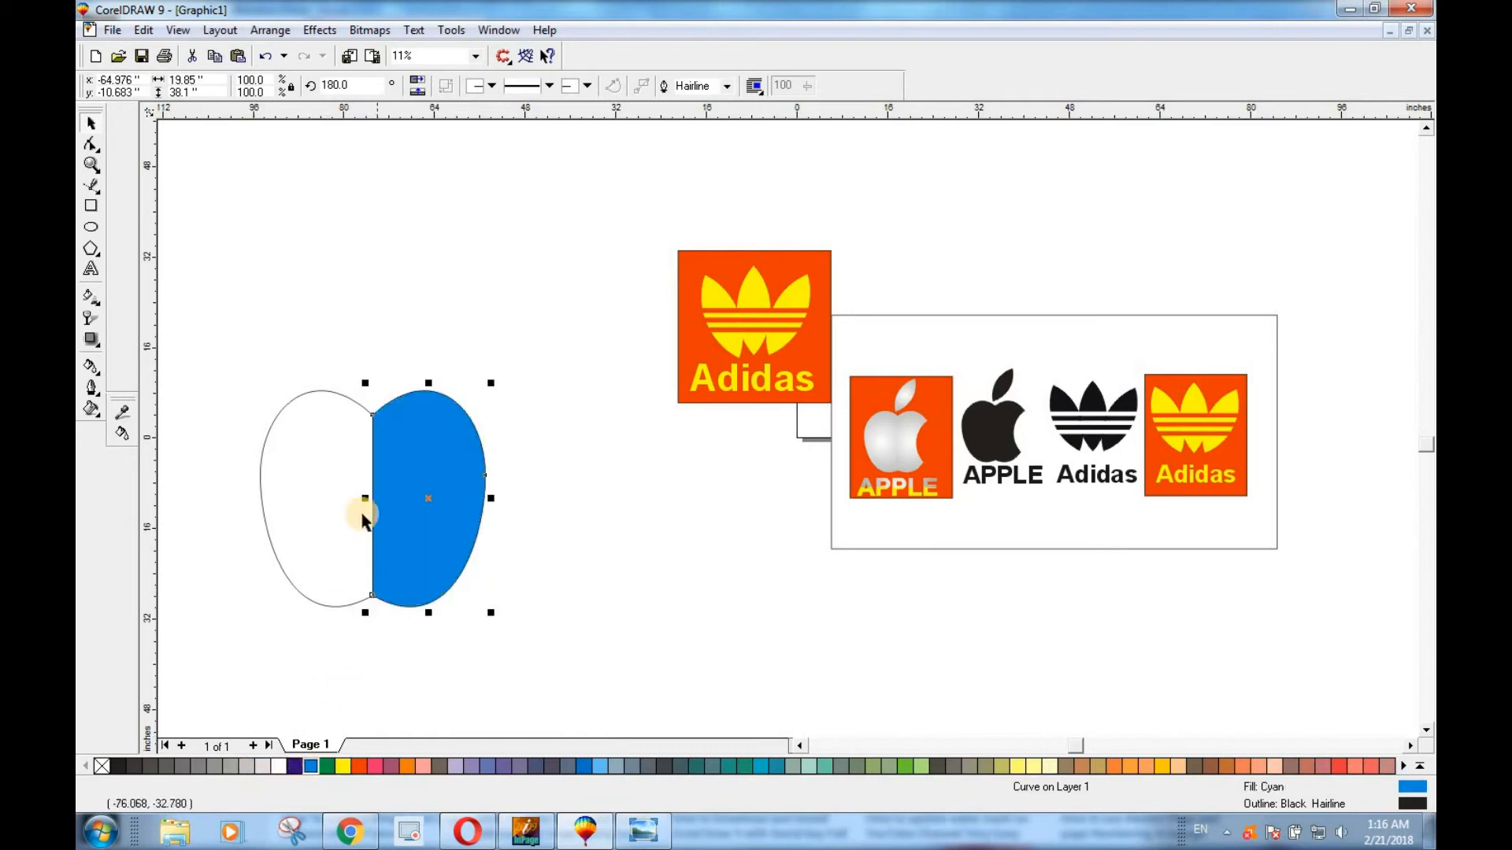
left_click(311, 499)
left_click_drag(315, 768, 388, 517)
Remove the outline from both halves of the apple body.
left_click(422, 503)
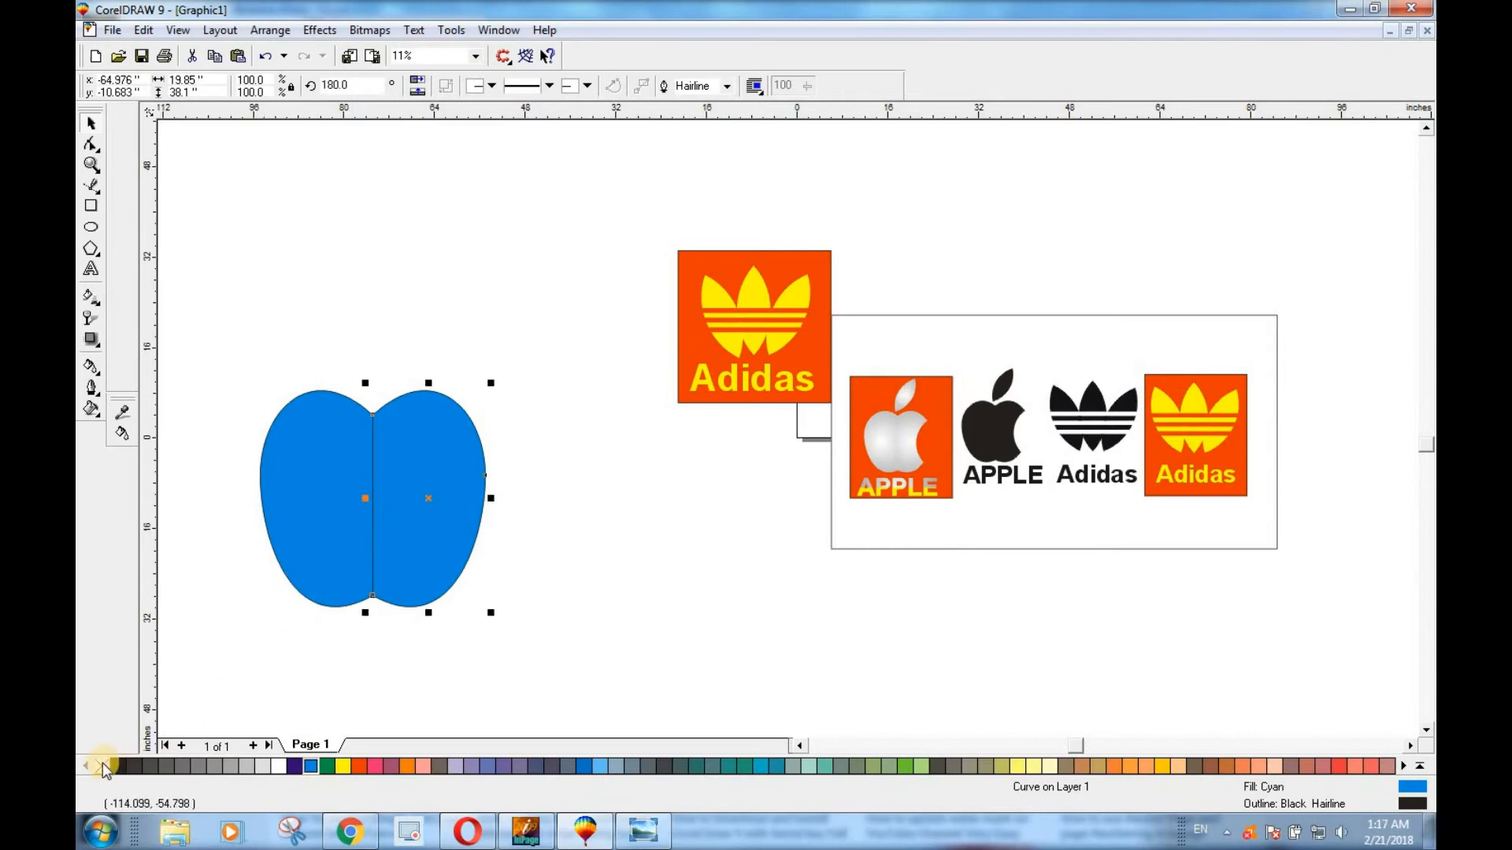
right_click(101, 766)
left_click(306, 437)
right_click(100, 766)
Group the two apple halves and scale the group up to about 48.2 by 46.2 inches.
left_click(634, 566)
left_click_drag(211, 316, 572, 676)
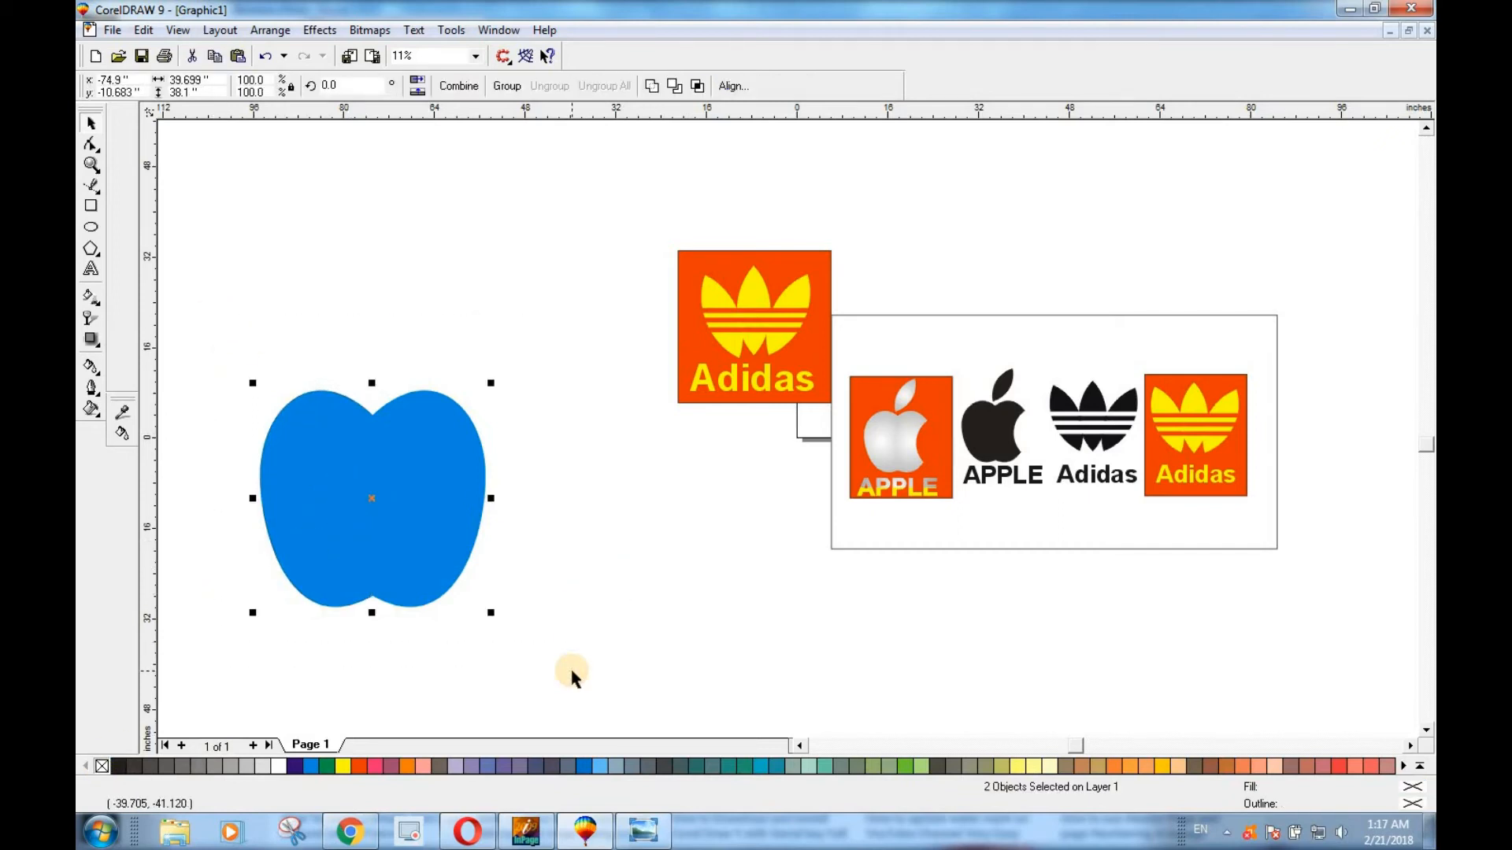
key("ctrl+g")
left_click_drag(499, 378, 515, 360)
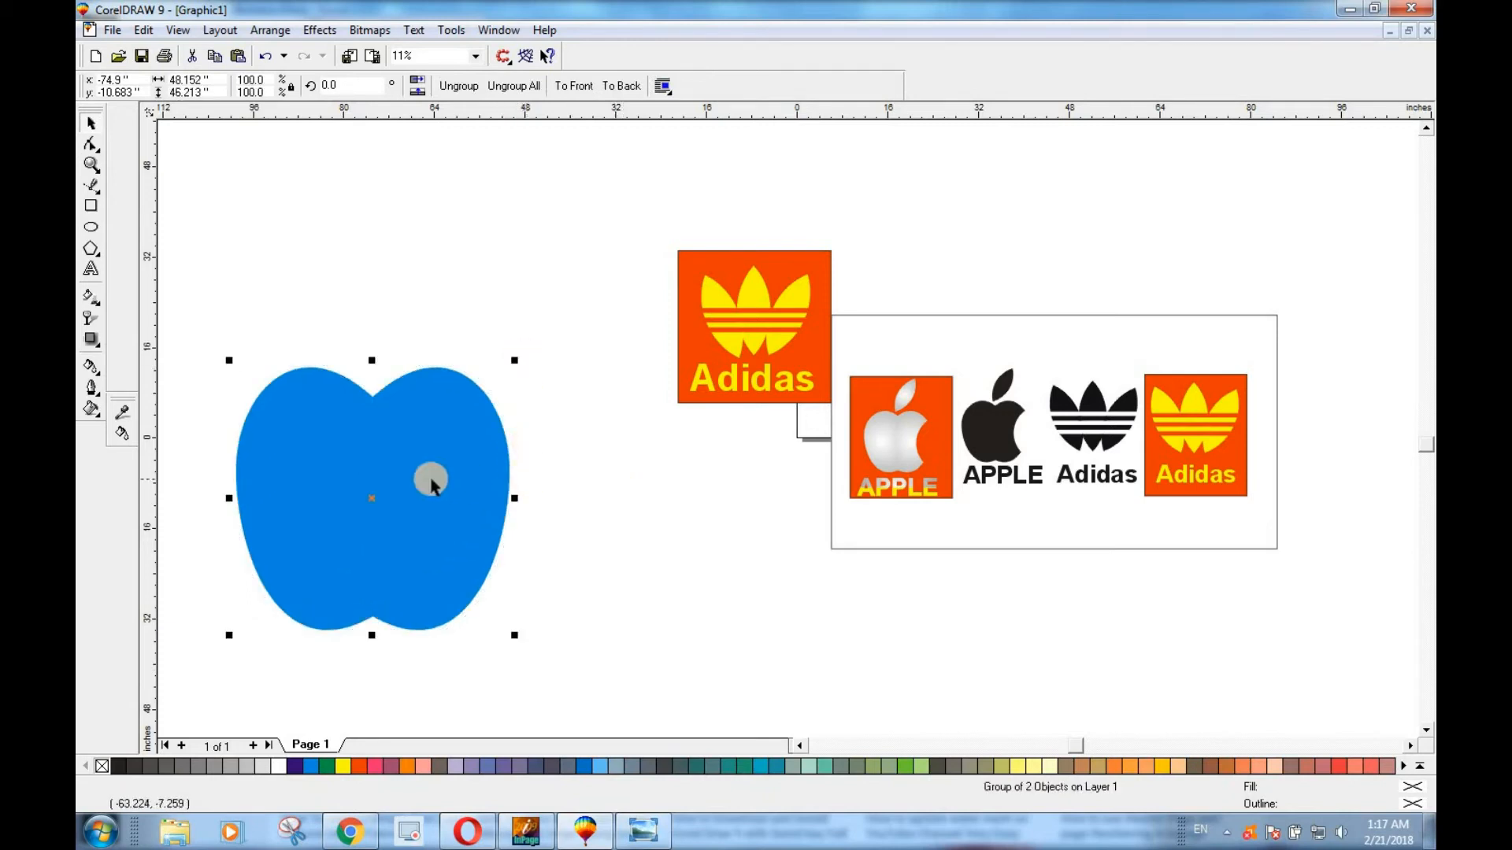
left_click(557, 551)
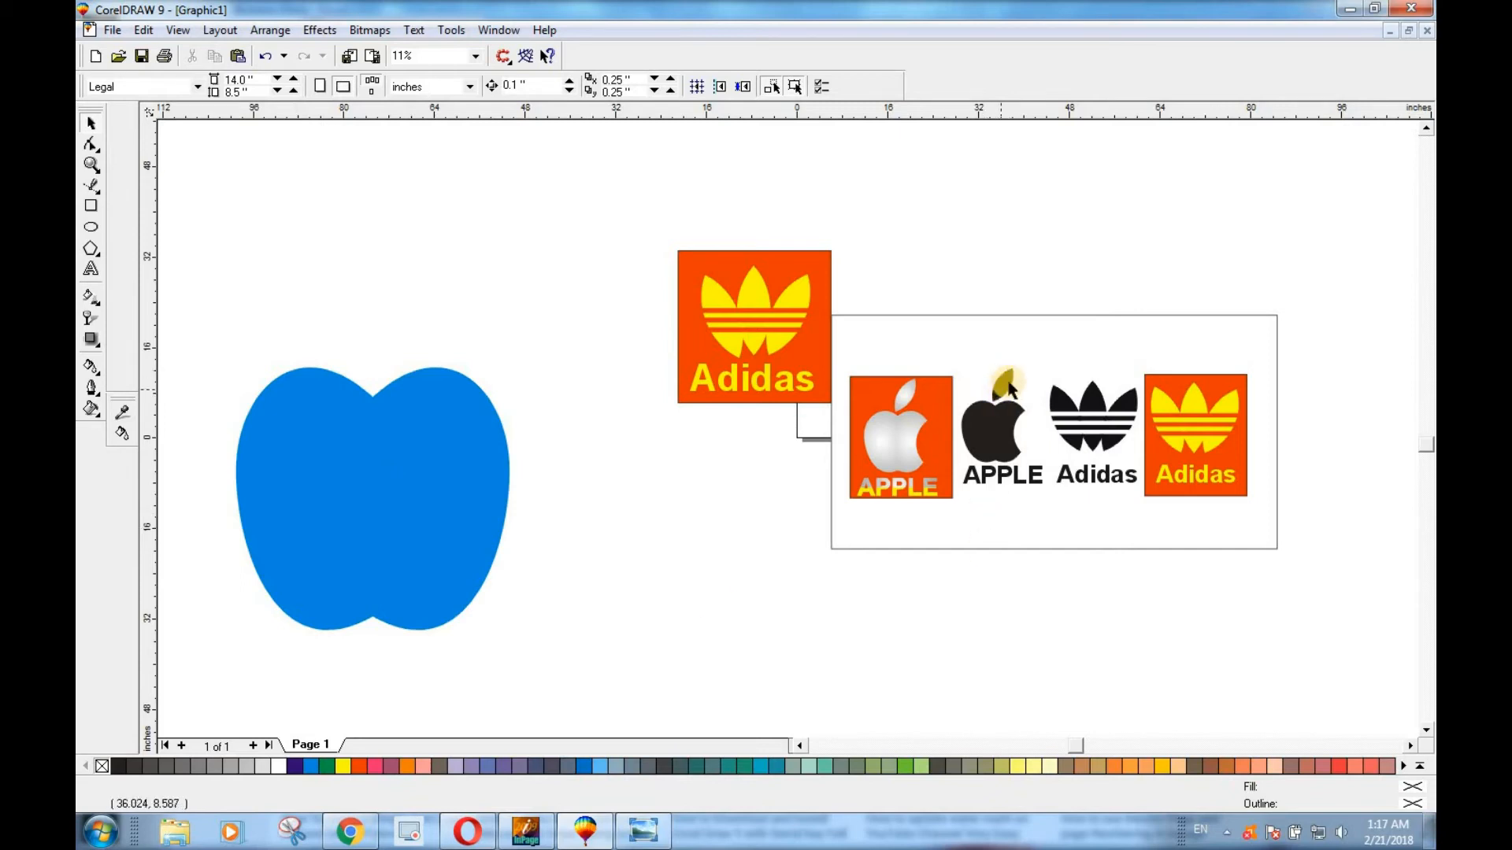
Draw an ellipse about 33.4 by 35.4 inches above the apple and place an overlapping copy about 22.5 inches to its right.
left_click(92, 228)
left_click_drag(243, 162, 433, 370)
key("space")
left_click(330, 288)
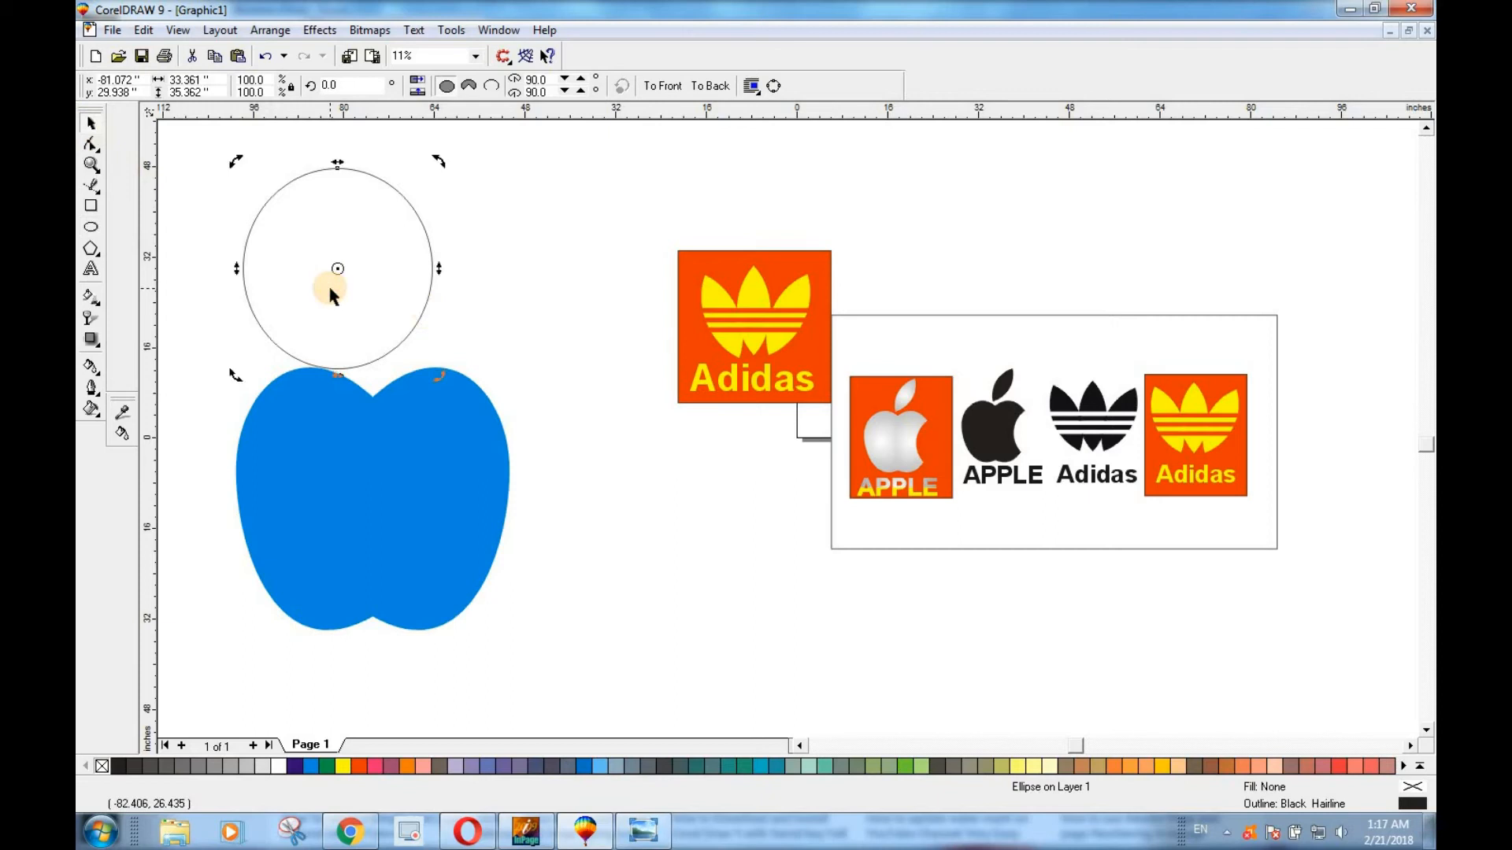
left_click(330, 289)
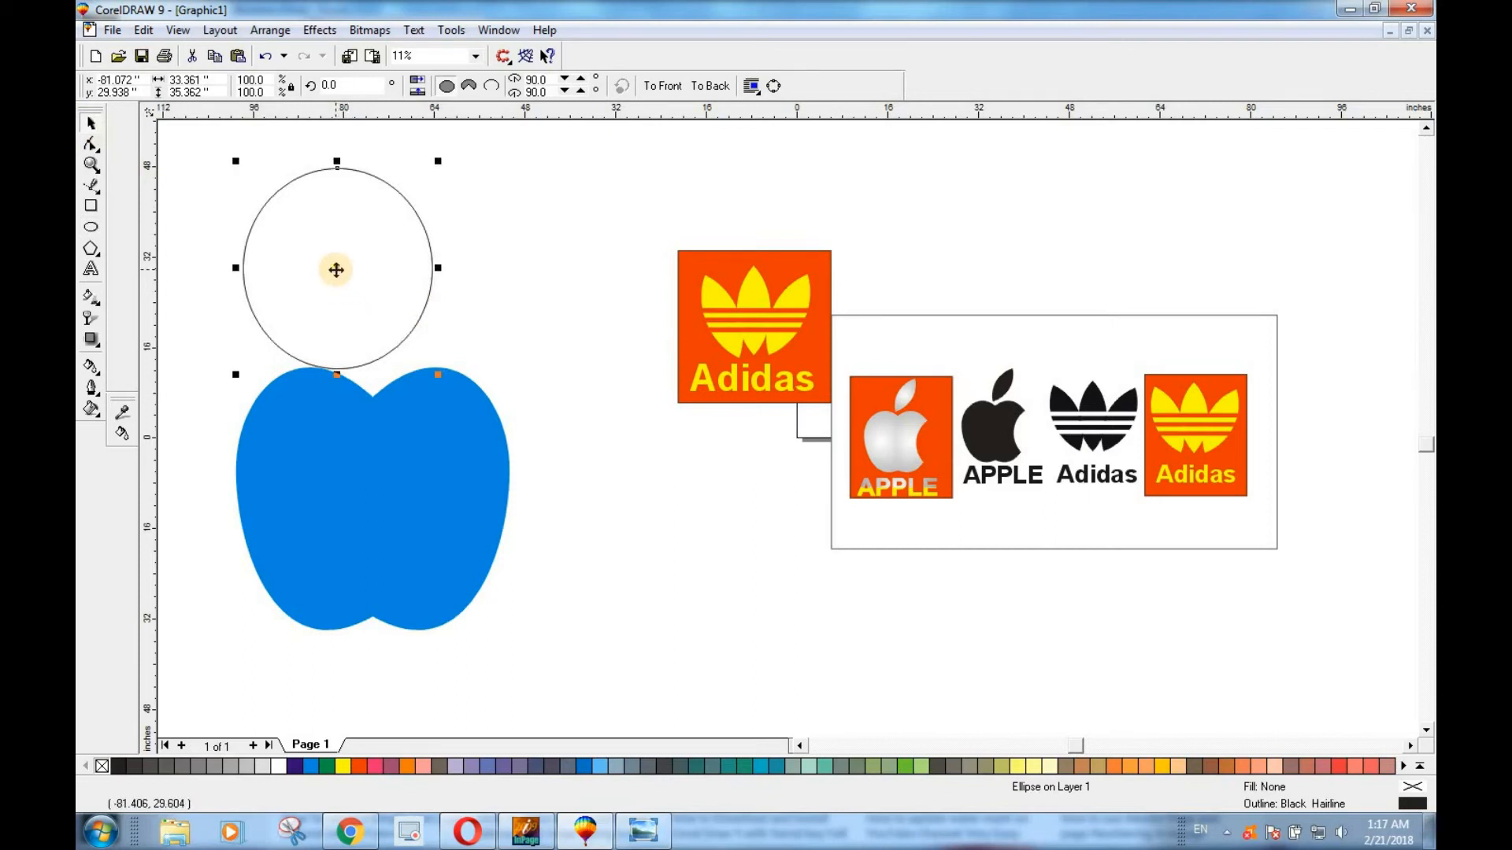
left_click_drag(336, 270, 461, 289)
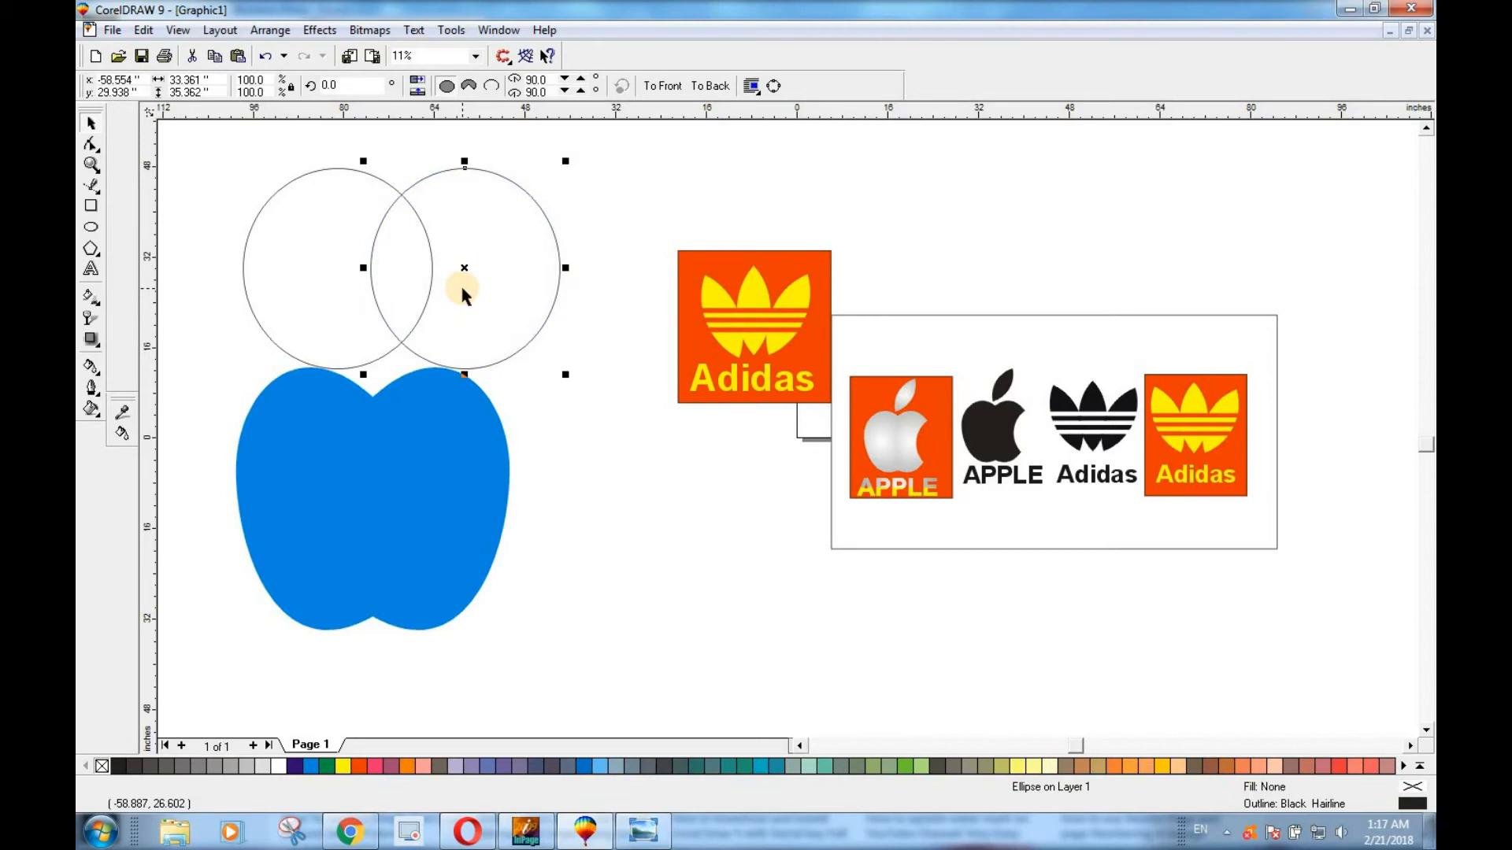
left_click(301, 252, "shift")
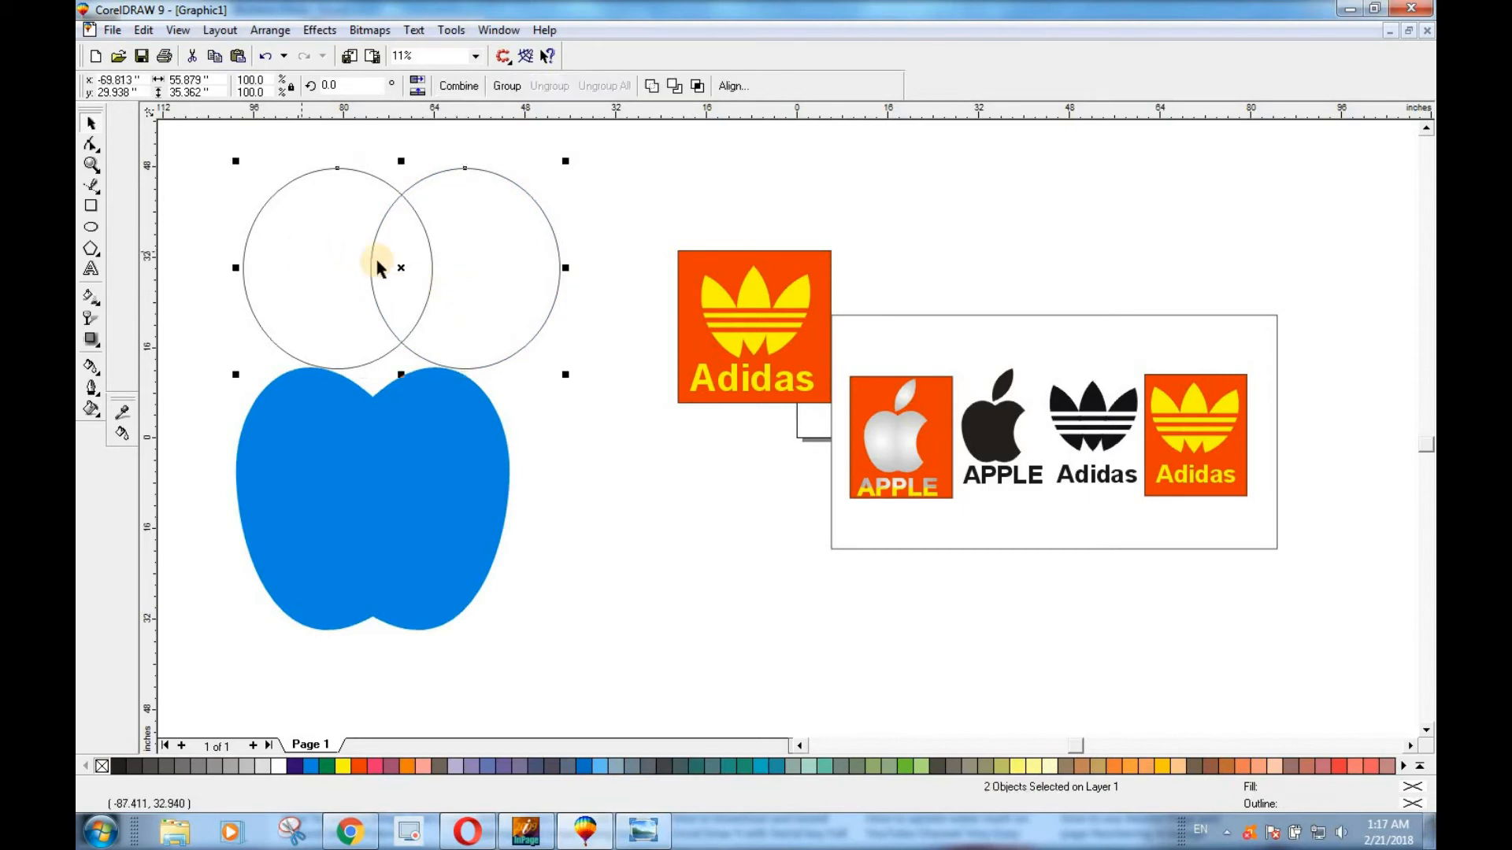
left_click(677, 86)
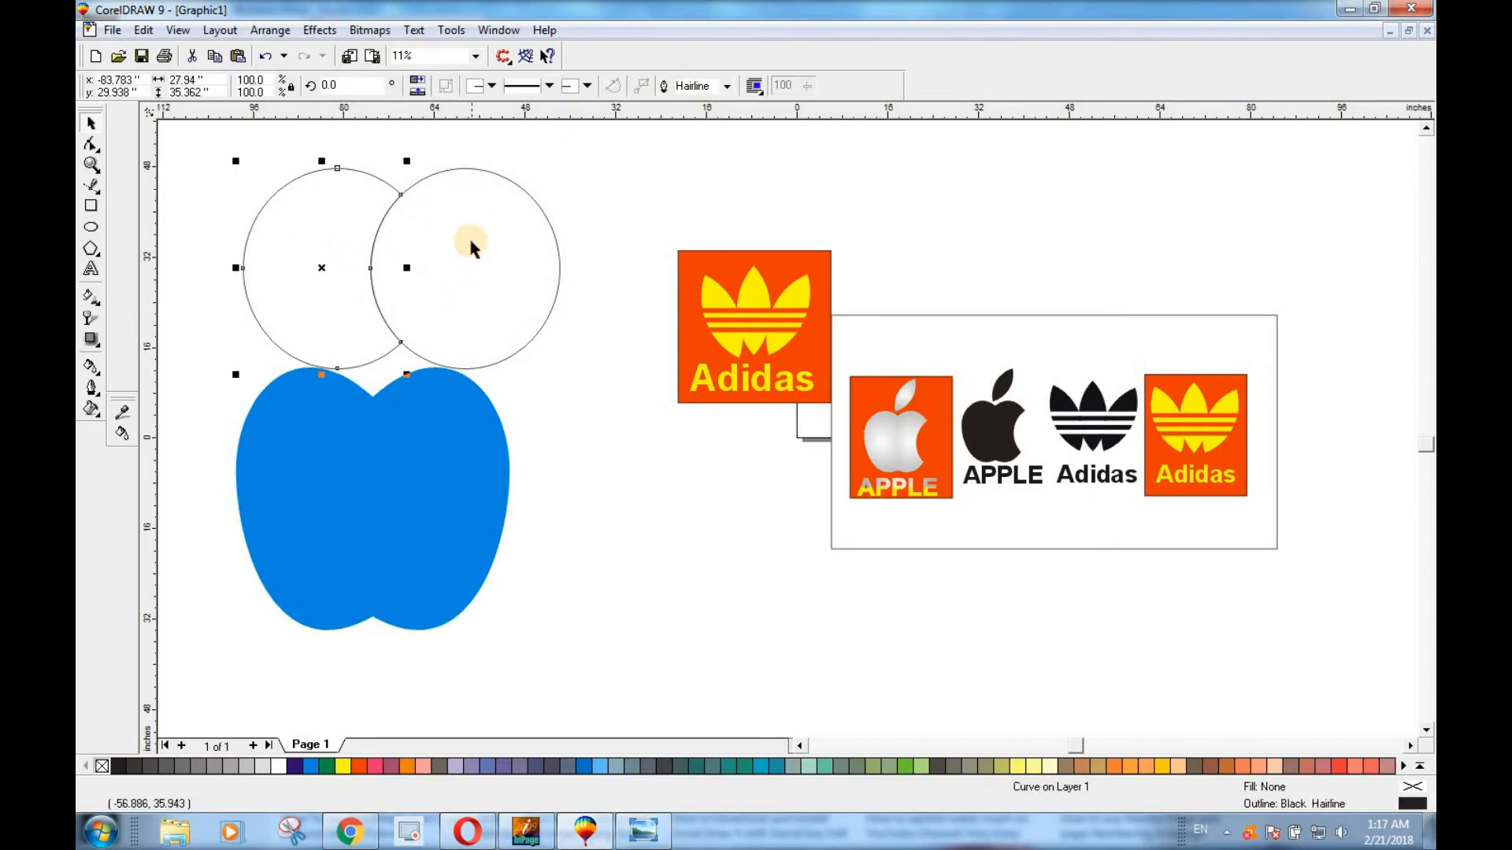
left_click(617, 140)
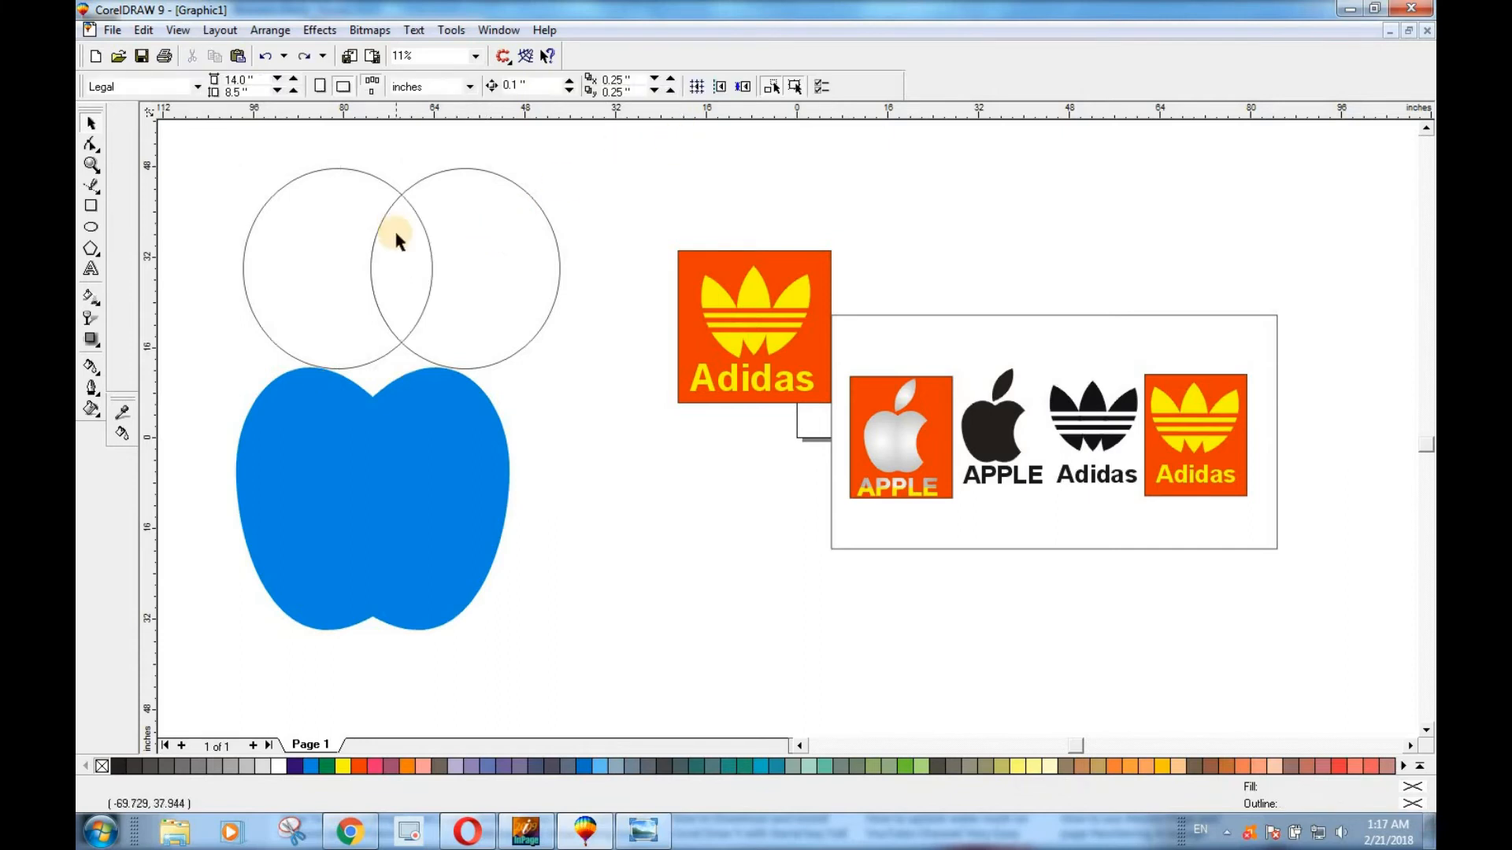
Intersect the two overlapping ellipses to create the leaf shape, and delete both original ellipses.
left_click(370, 266)
left_click(299, 247, "shift")
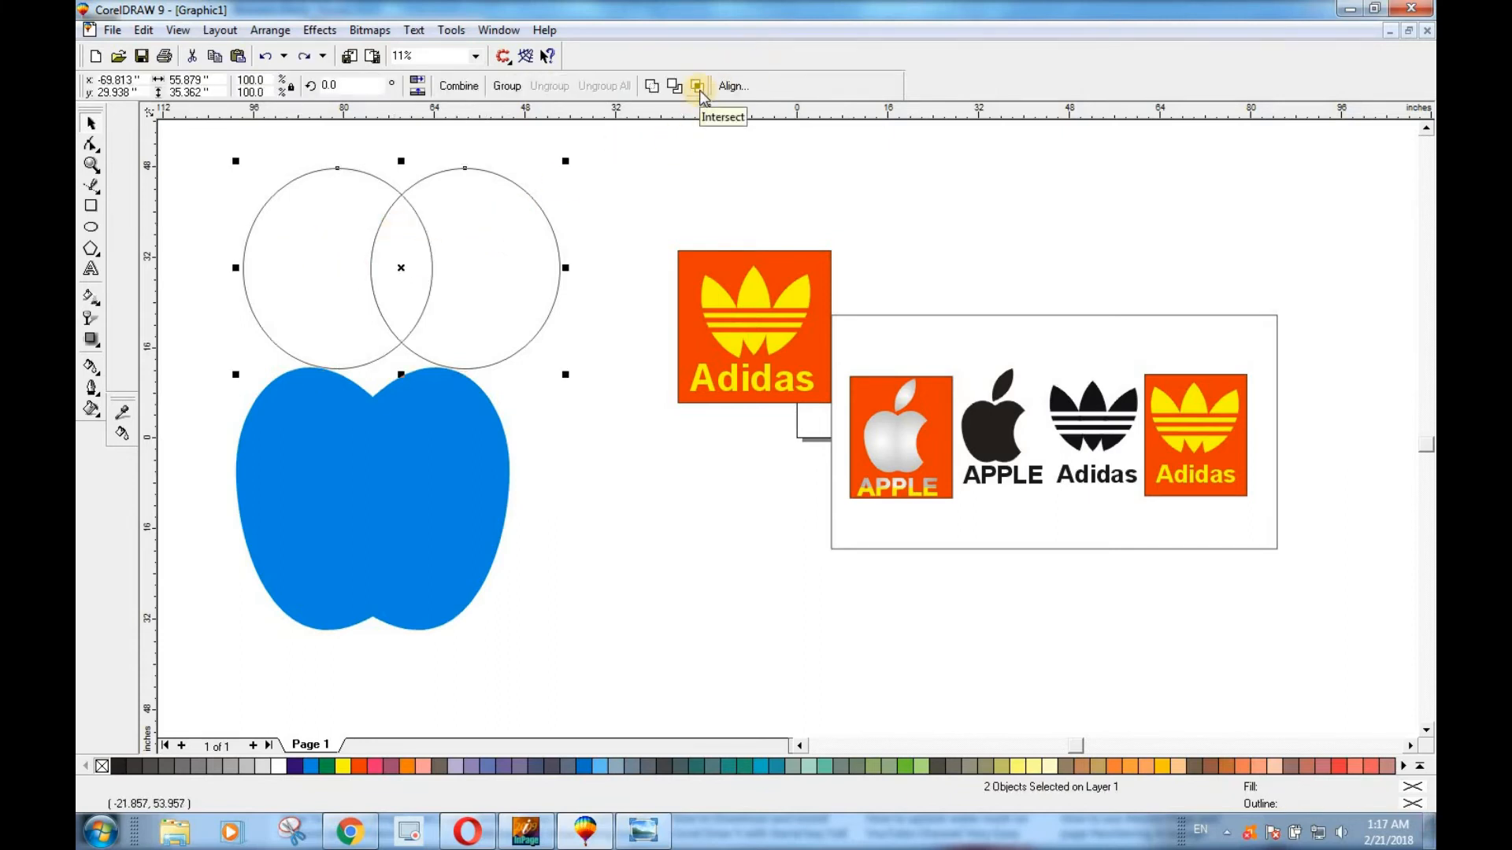
left_click(697, 87)
left_click_drag(501, 272, 623, 267)
left_click_drag(333, 256, 305, 254)
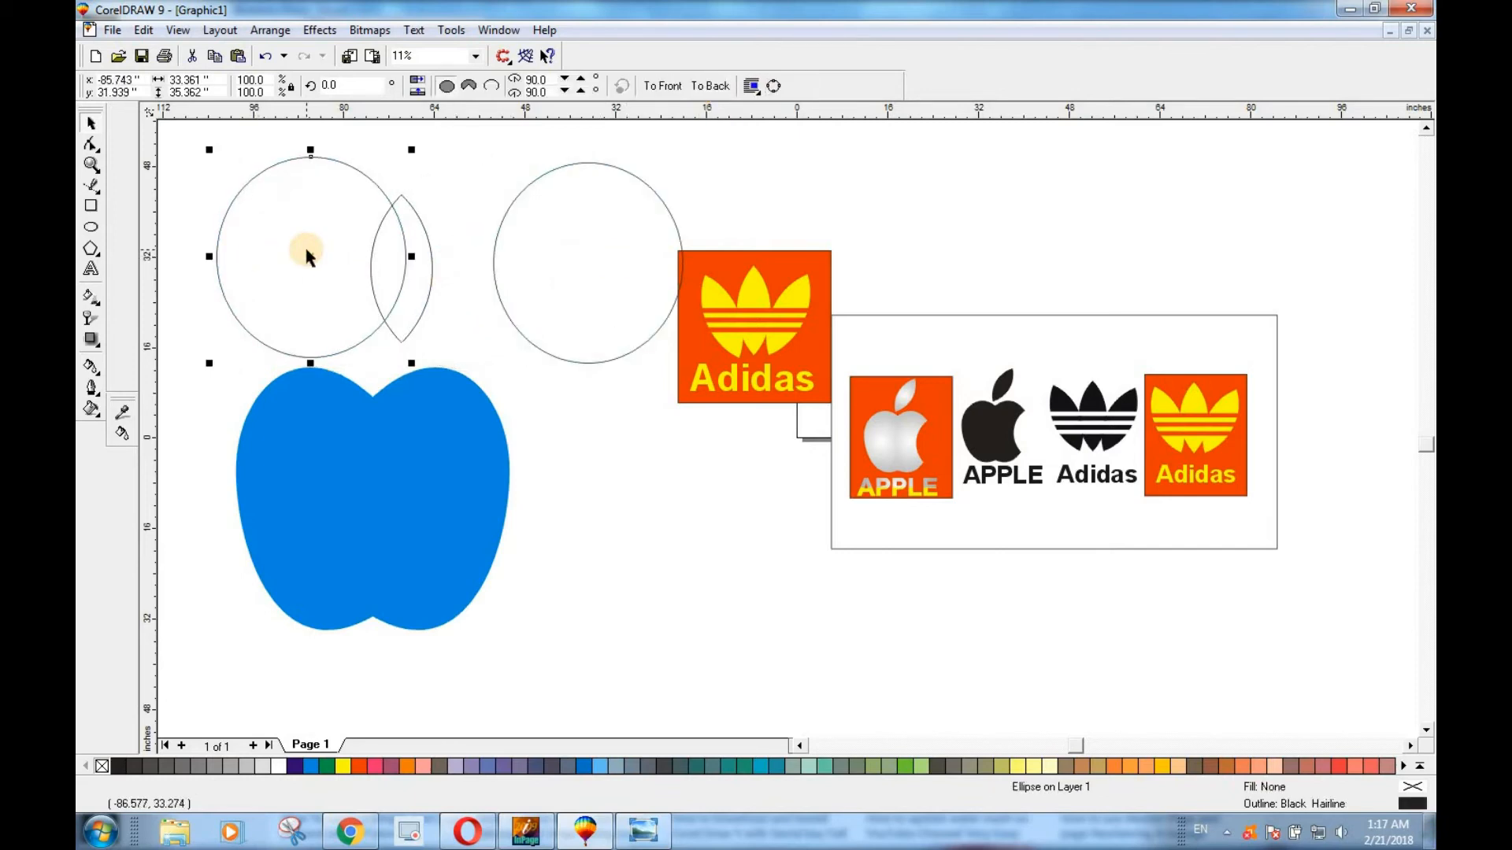
key("Delete")
left_click(651, 256)
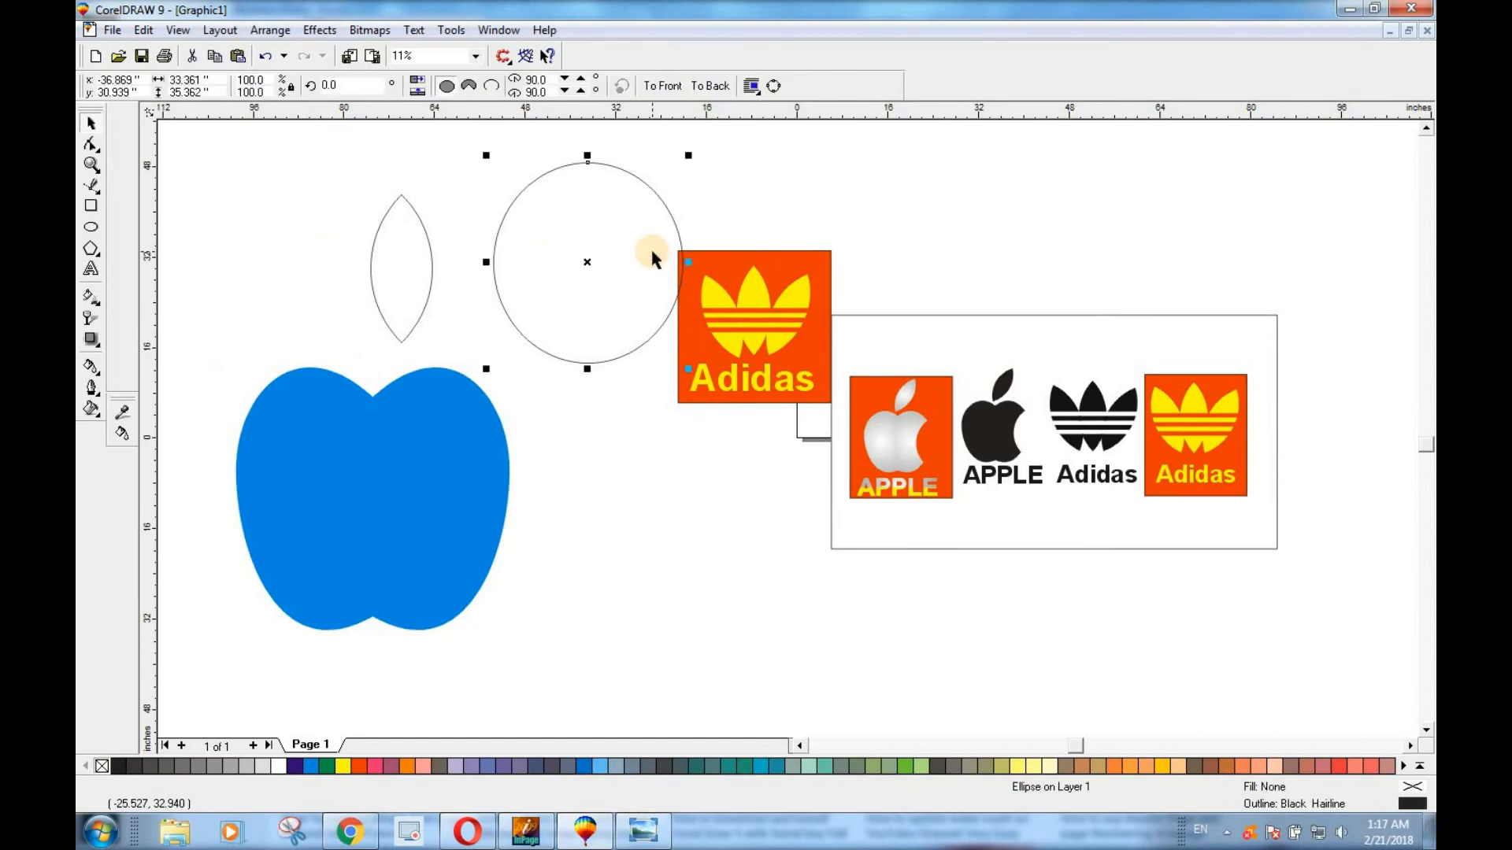
key("Delete")
Position the leaf above the apple's top notch and fill both the leaf and the apple body with 100C100M100Y100K black.
left_click_drag(419, 267, 373, 301)
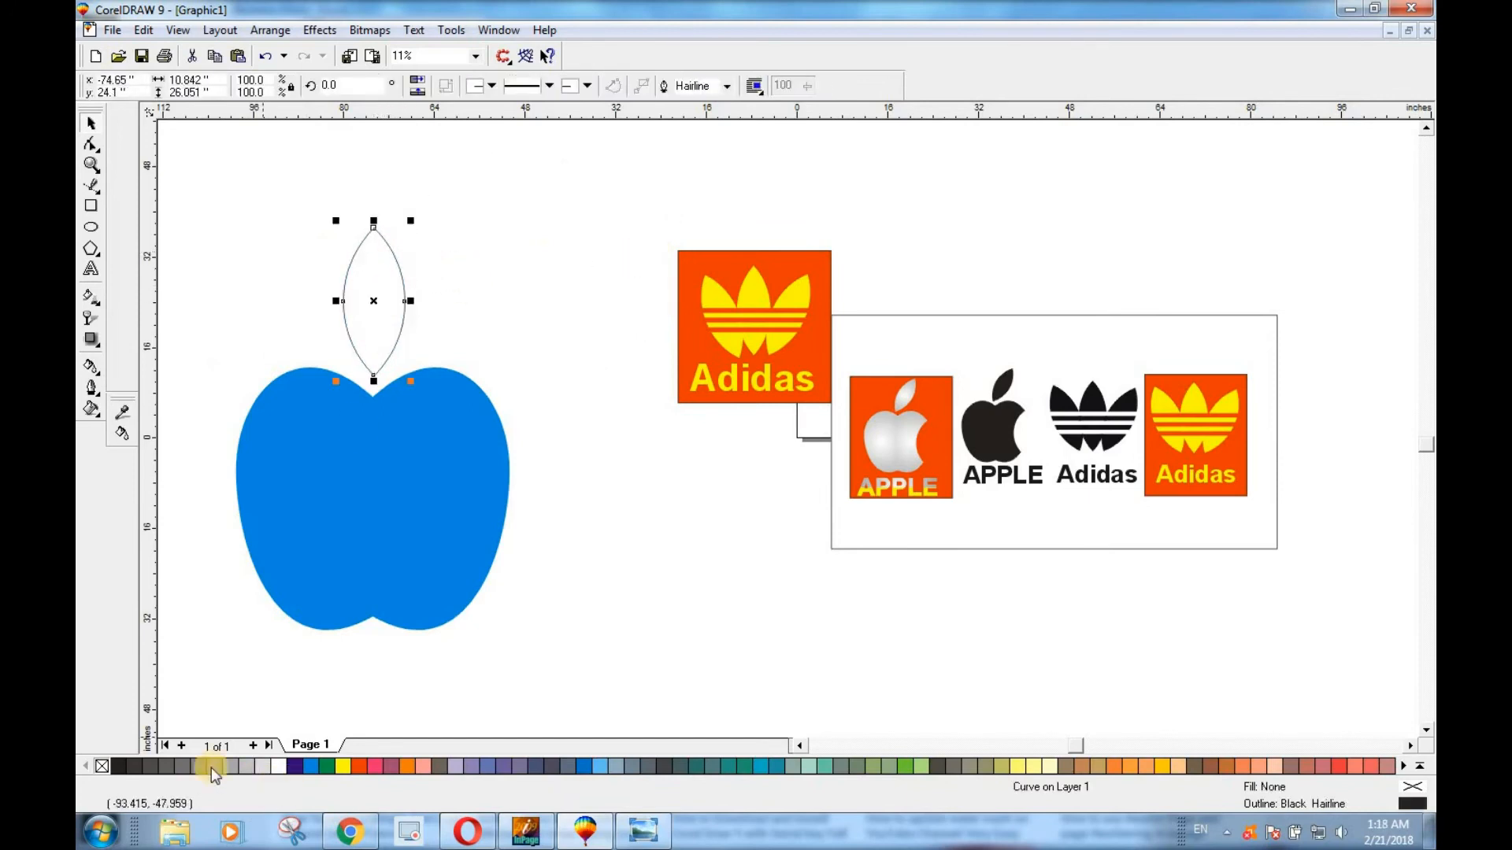
left_click(1409, 766)
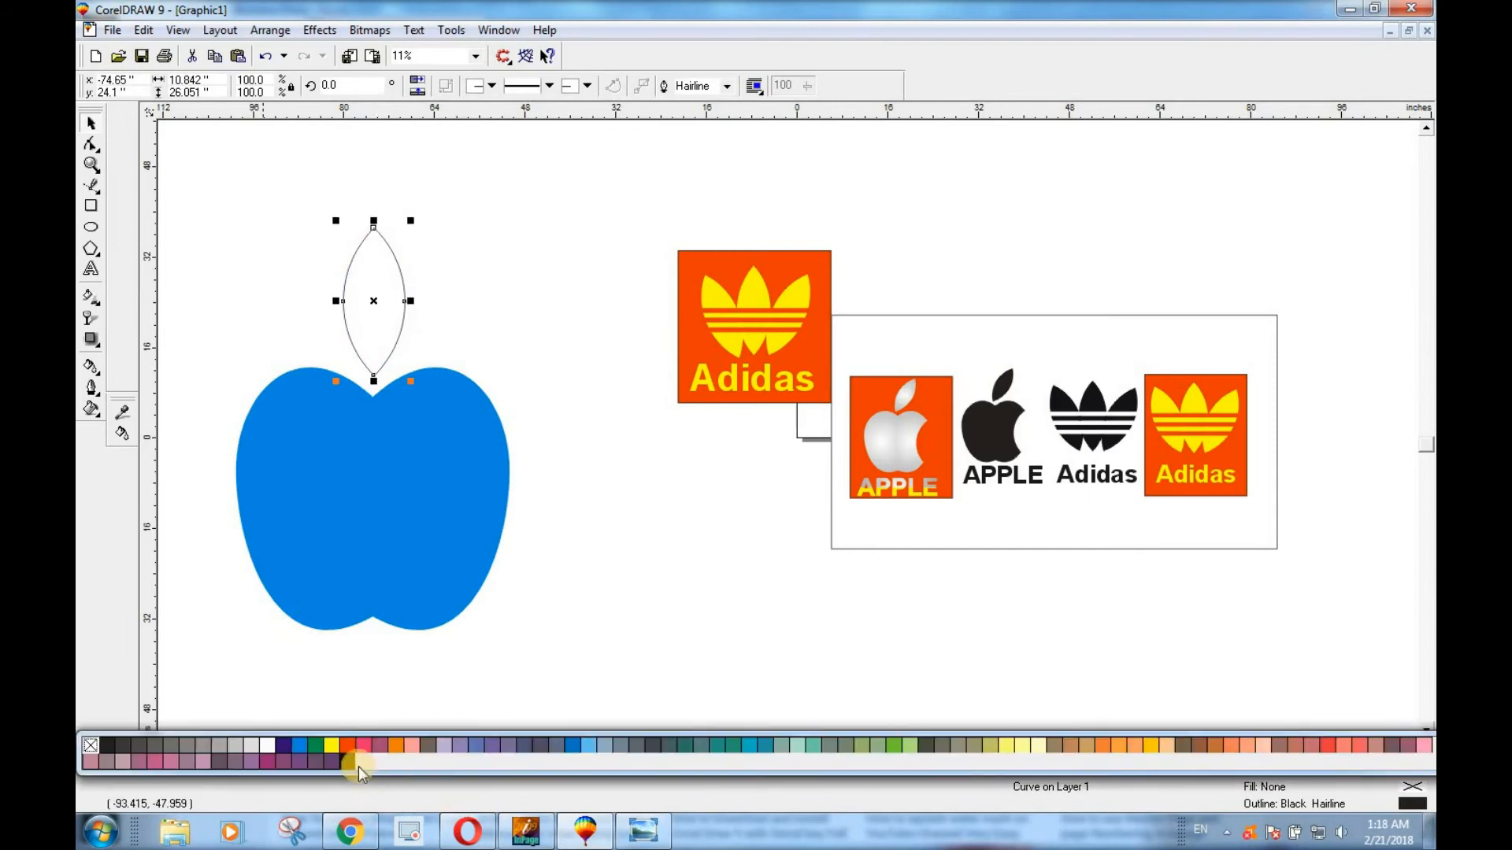
left_click(348, 761)
left_click(405, 455)
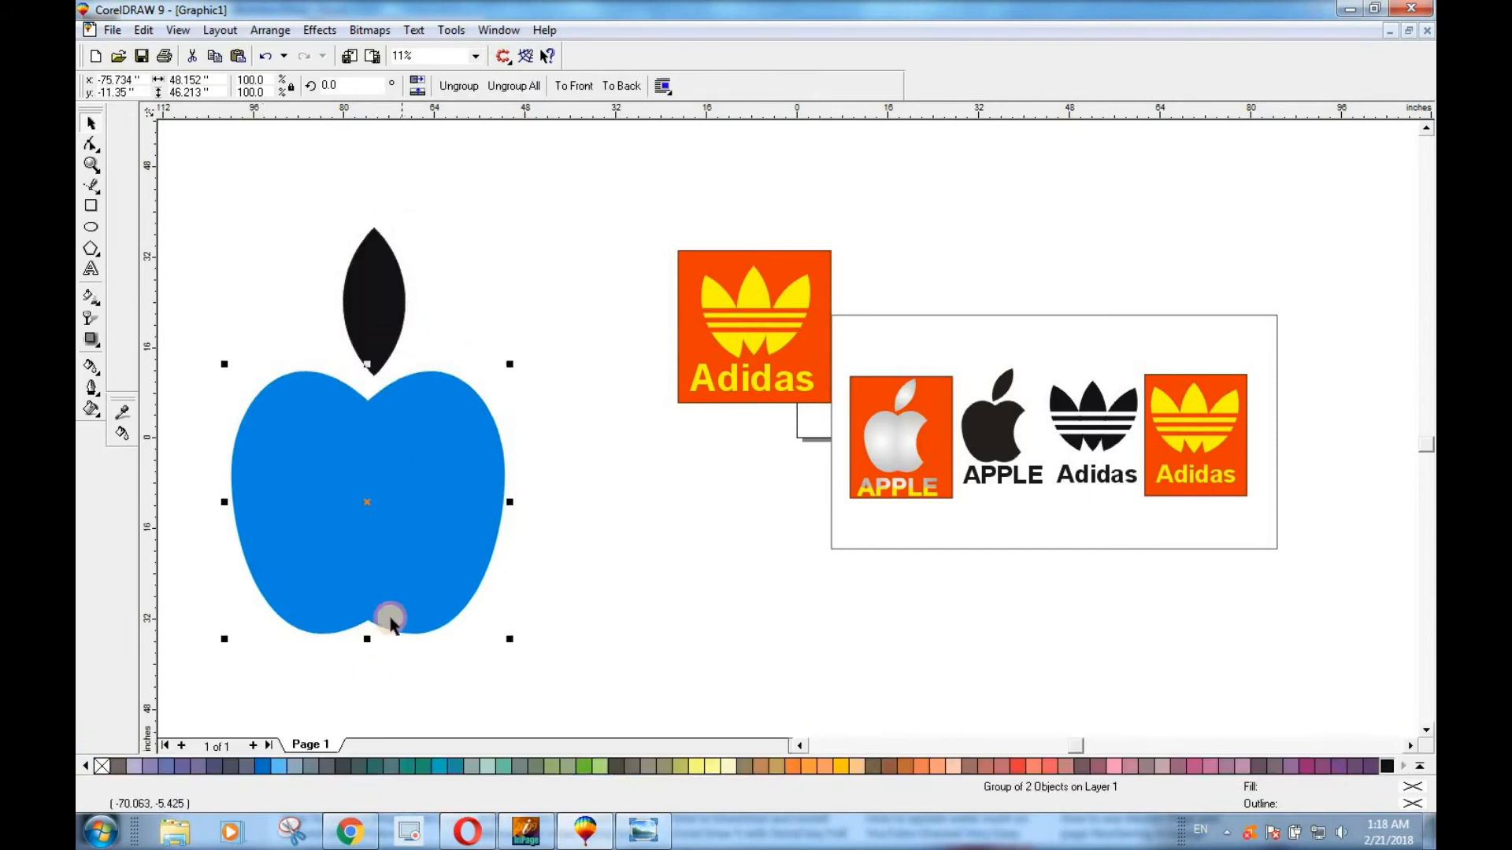
left_click(1387, 766)
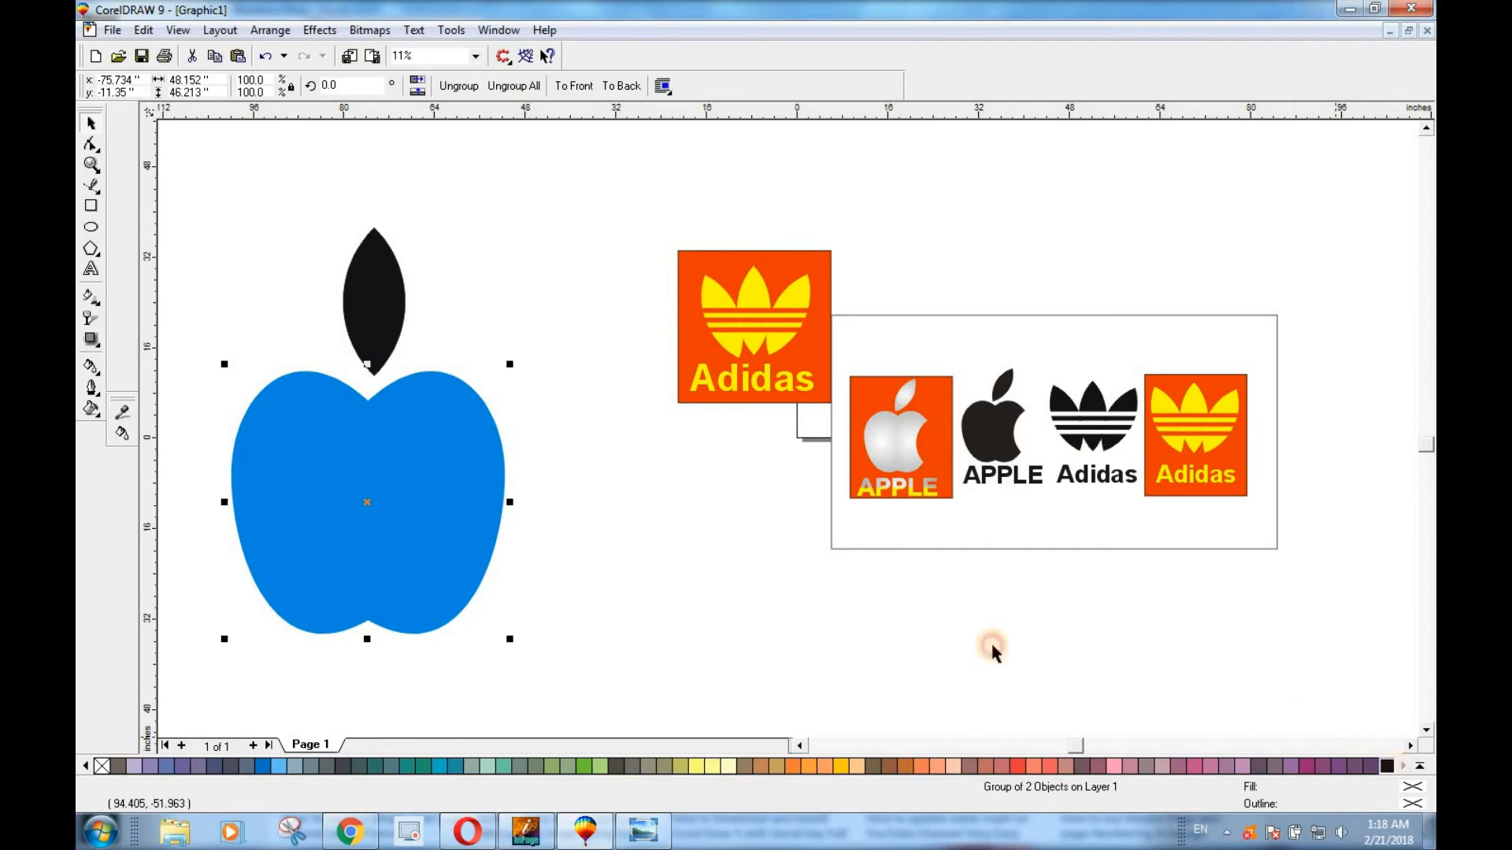
left_click(649, 575)
Rotate the leaf clockwise to an angle of about 331.3 degrees and place its lower tip near the apple's notch.
left_click(386, 304)
left_click(381, 283)
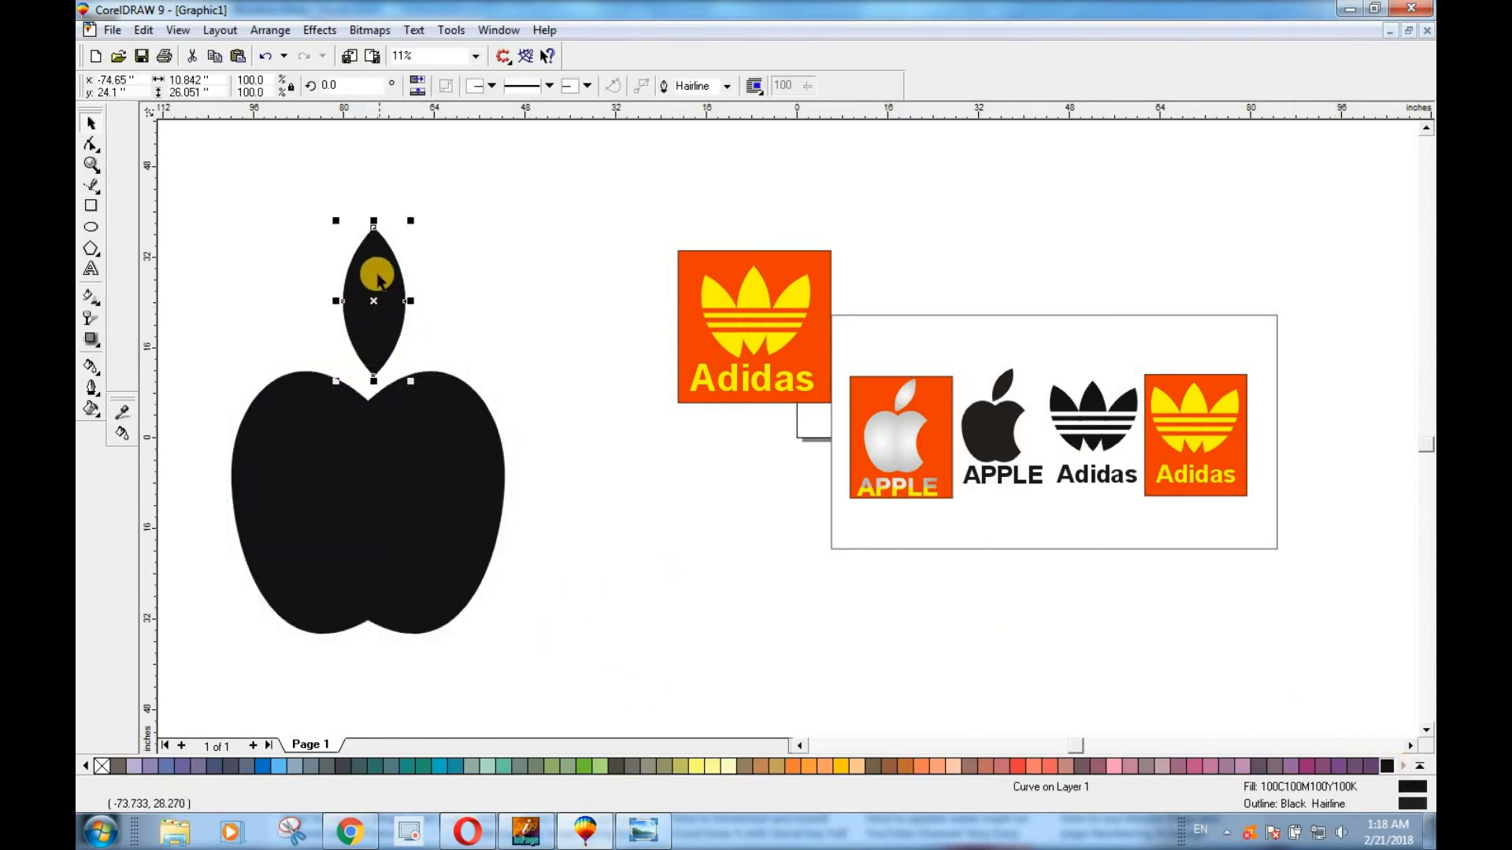
left_click_drag(413, 220, 457, 248)
left_click_drag(386, 293, 415, 300)
left_click(442, 285)
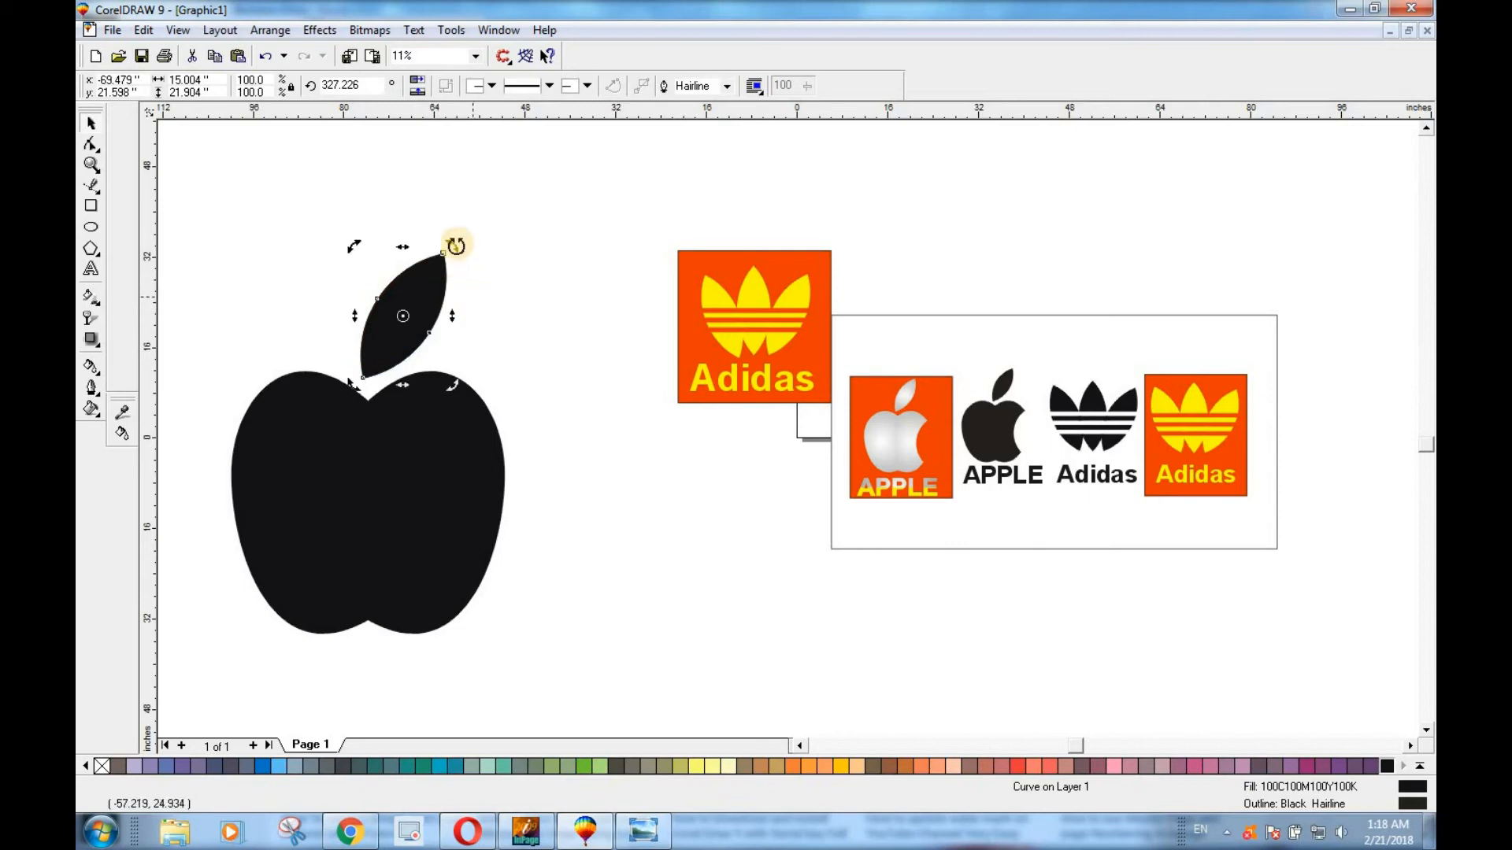
left_click_drag(455, 246, 449, 240)
left_click_drag(425, 314, 422, 320)
left_click(489, 347)
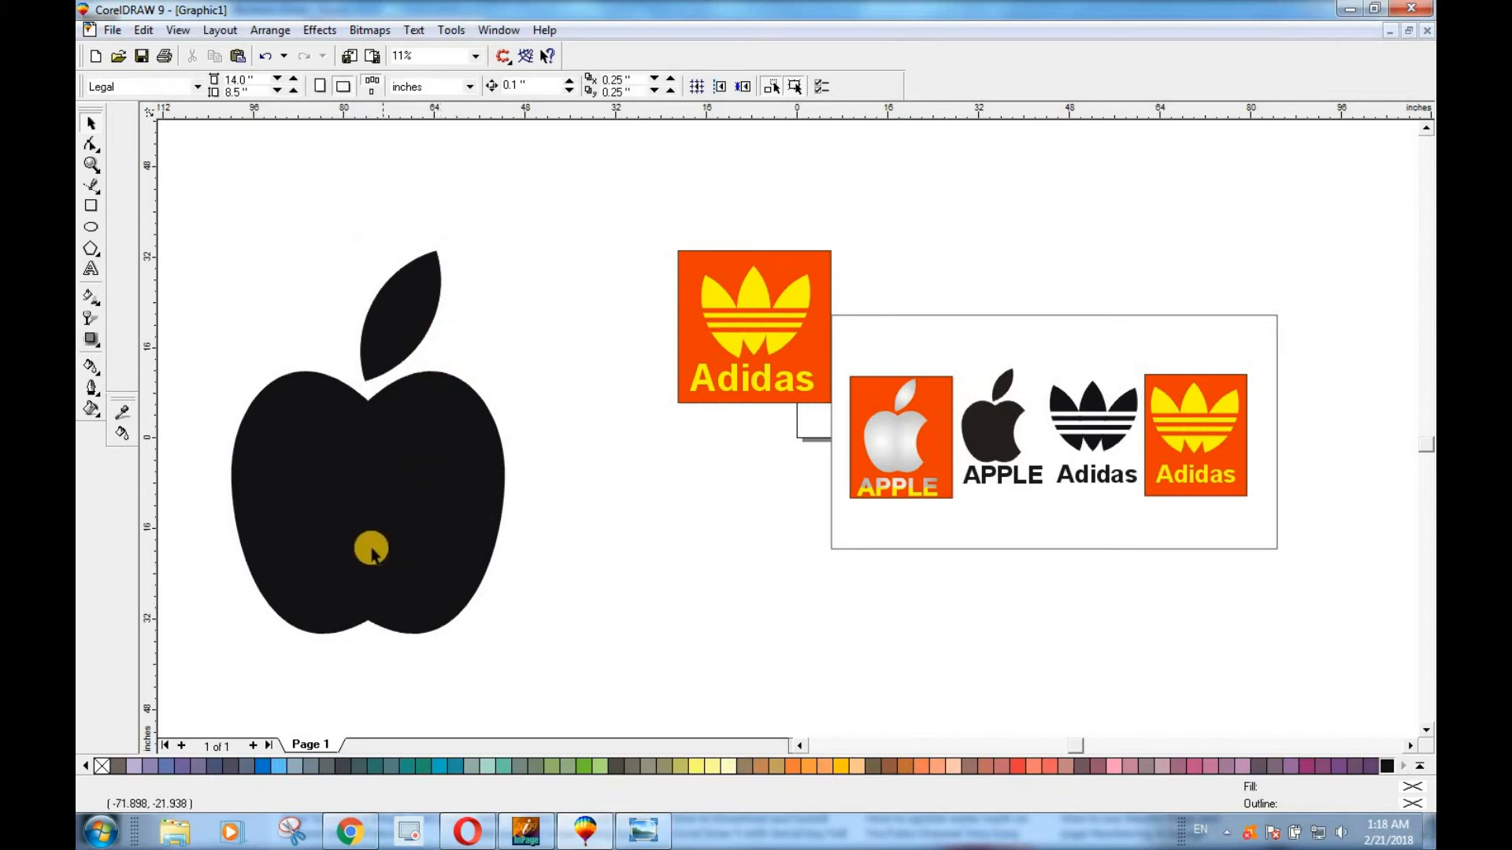
Shift the leaf slightly down and left toward the apple's notch, centering it at about X -71, Y 20.3 inches.
left_click(418, 324)
left_click_drag(418, 325, 418, 326)
left_click(627, 511)
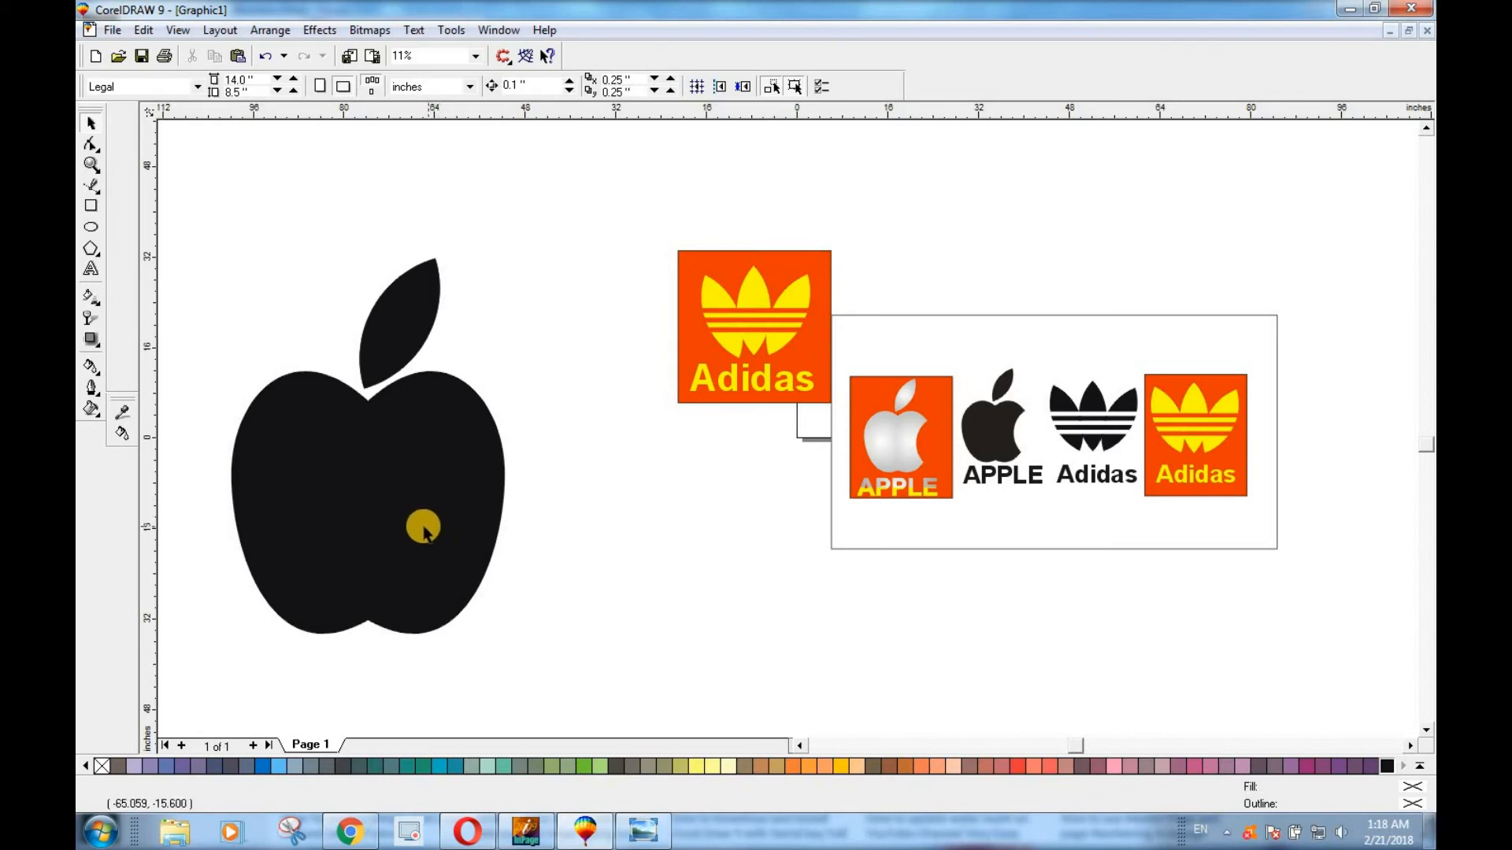
left_click(381, 327)
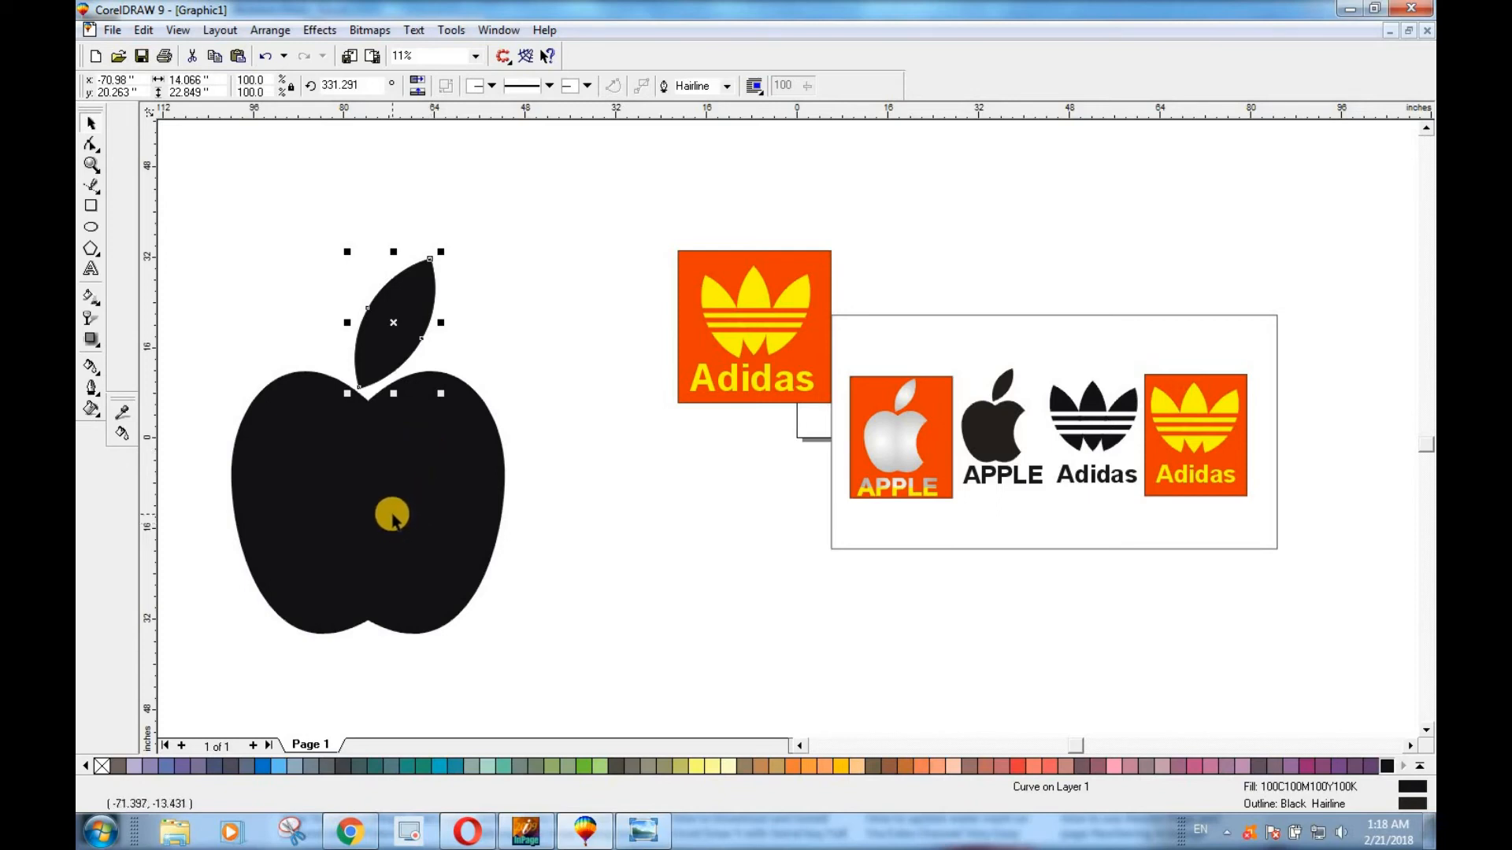
left_click(616, 595)
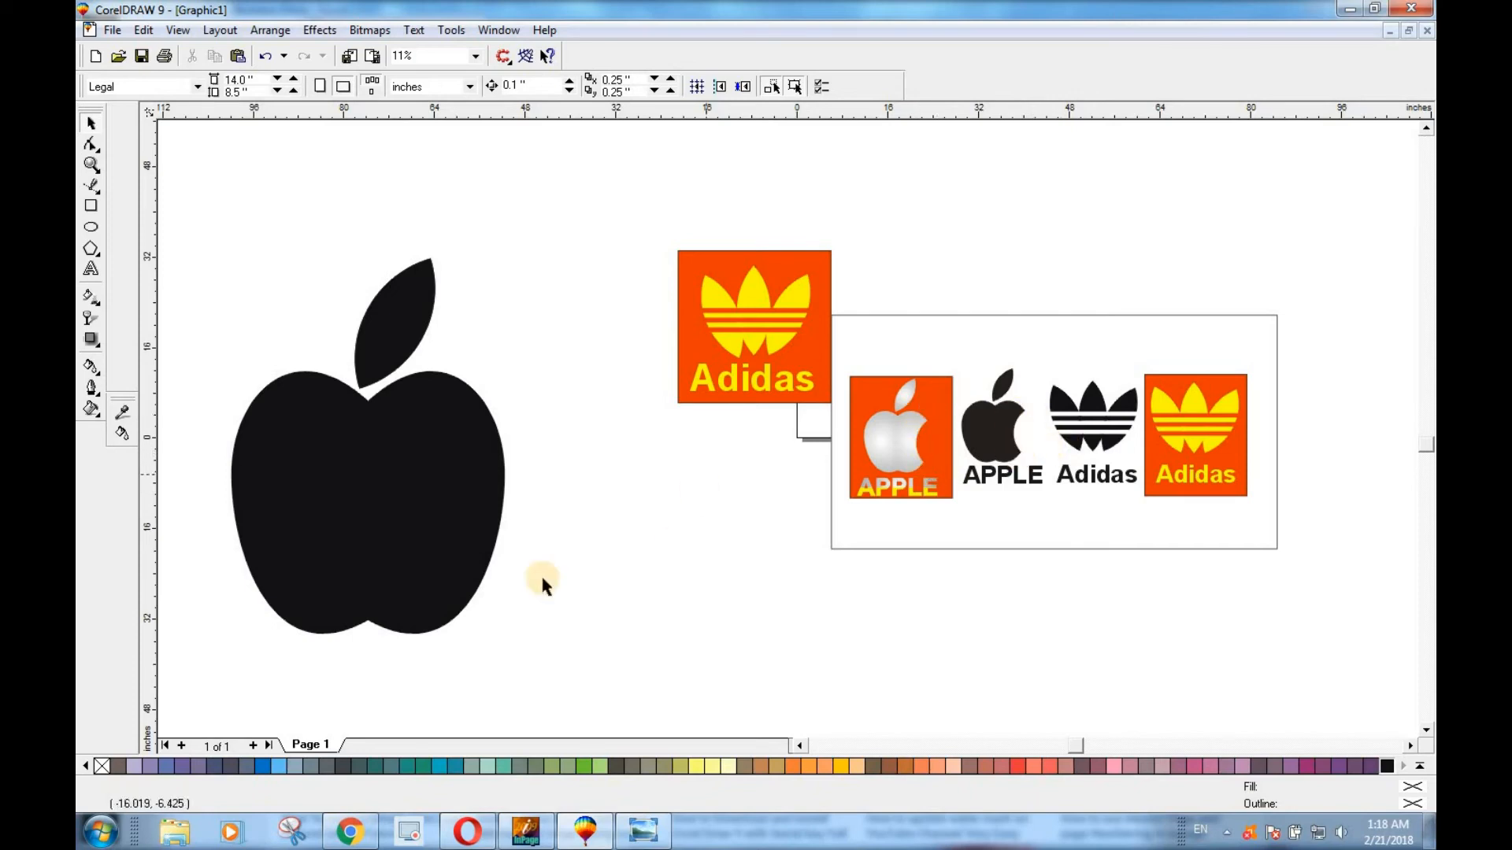
Draw an ellipse about 28.2 by 29.5 inches beside the apple and move it to overlap the body's right edge.
left_click(93, 227)
left_click_drag(523, 394, 532, 402)
left_click_drag(646, 494, 690, 567)
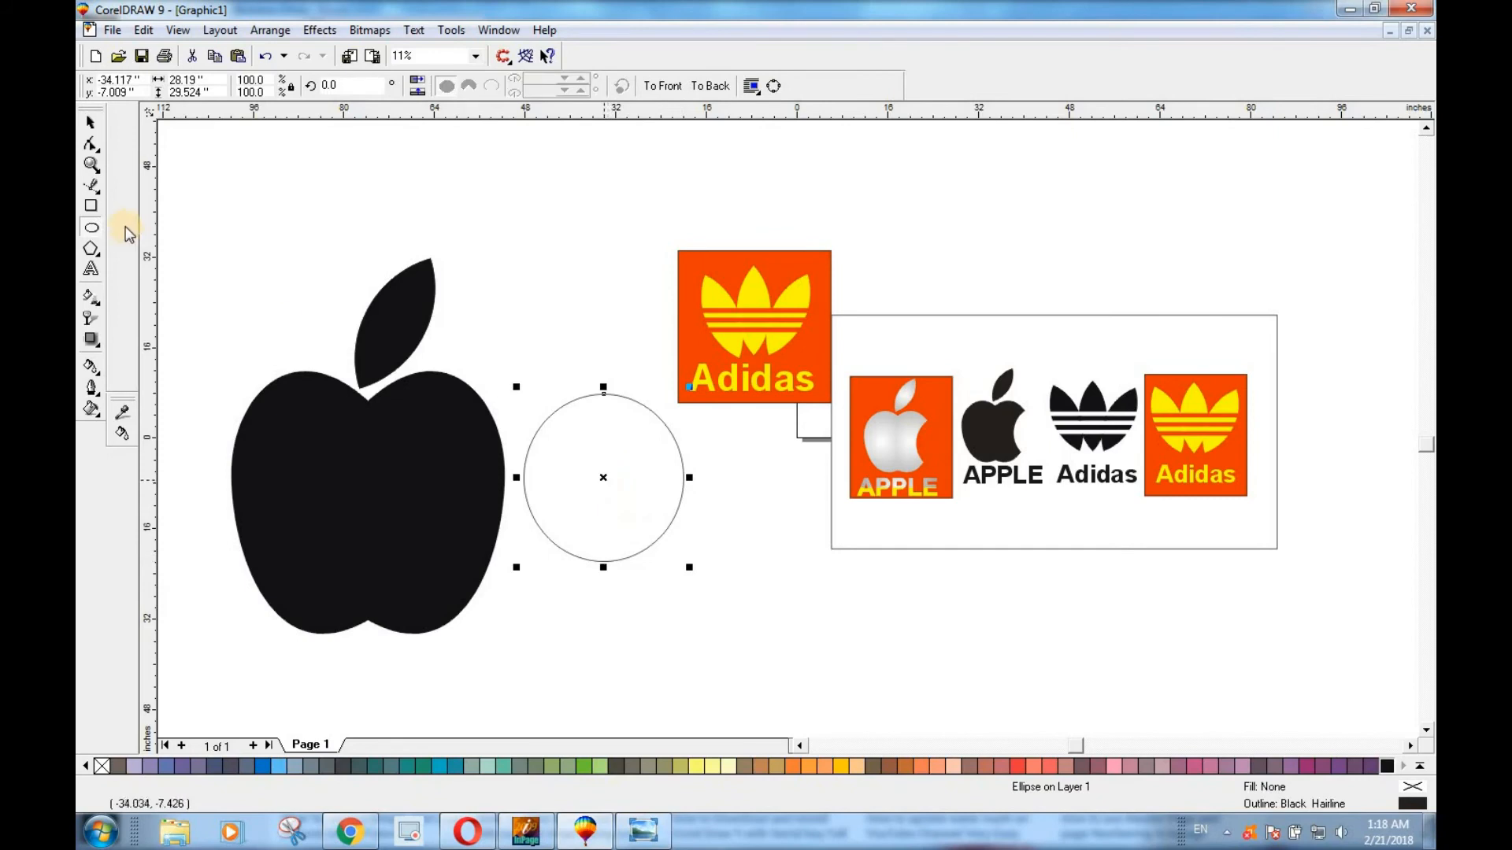
left_click(90, 124)
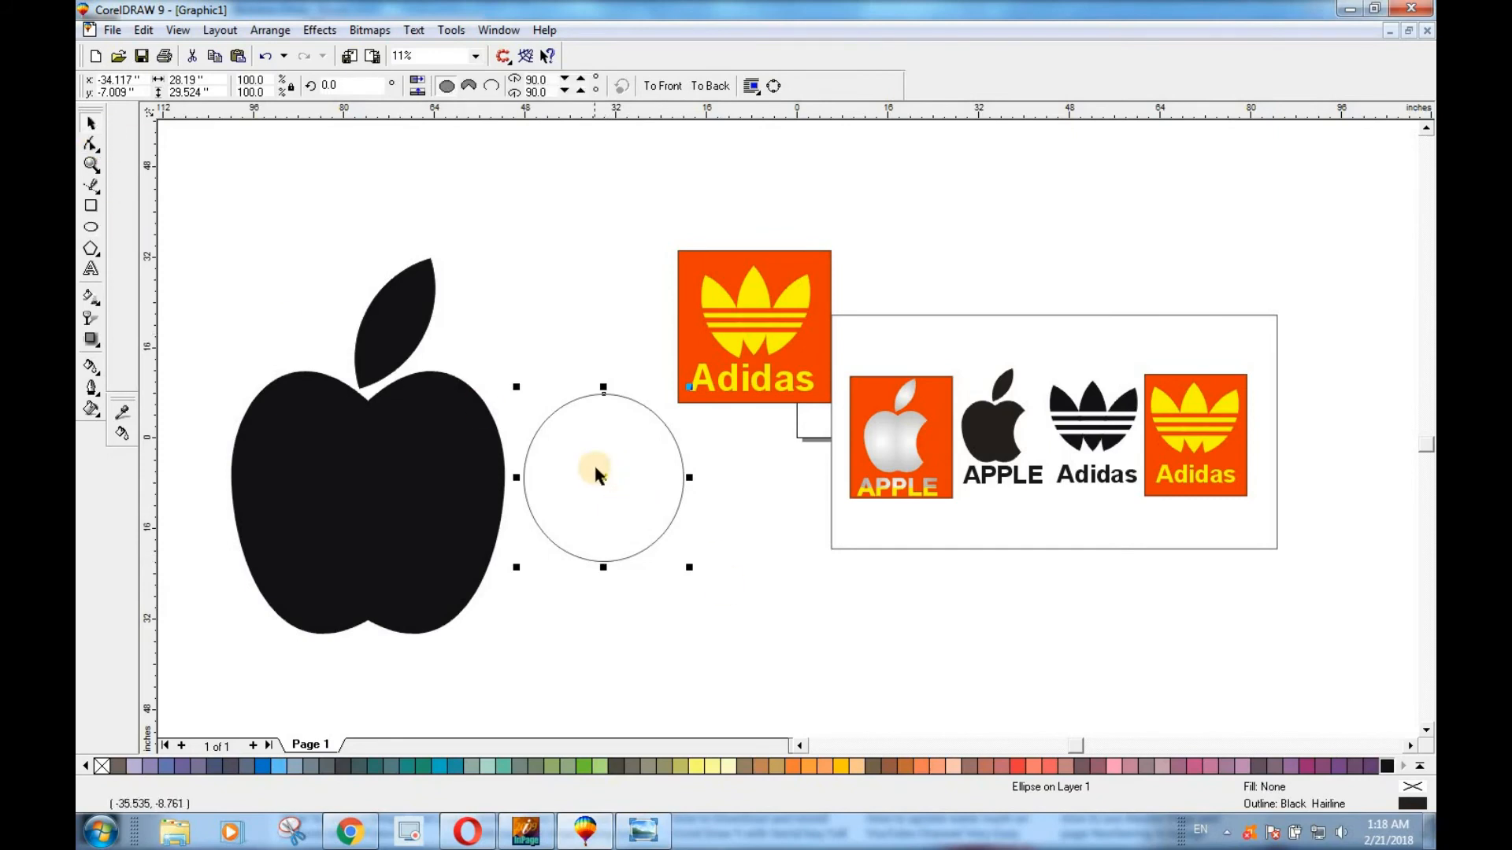
left_click_drag(603, 478, 535, 496)
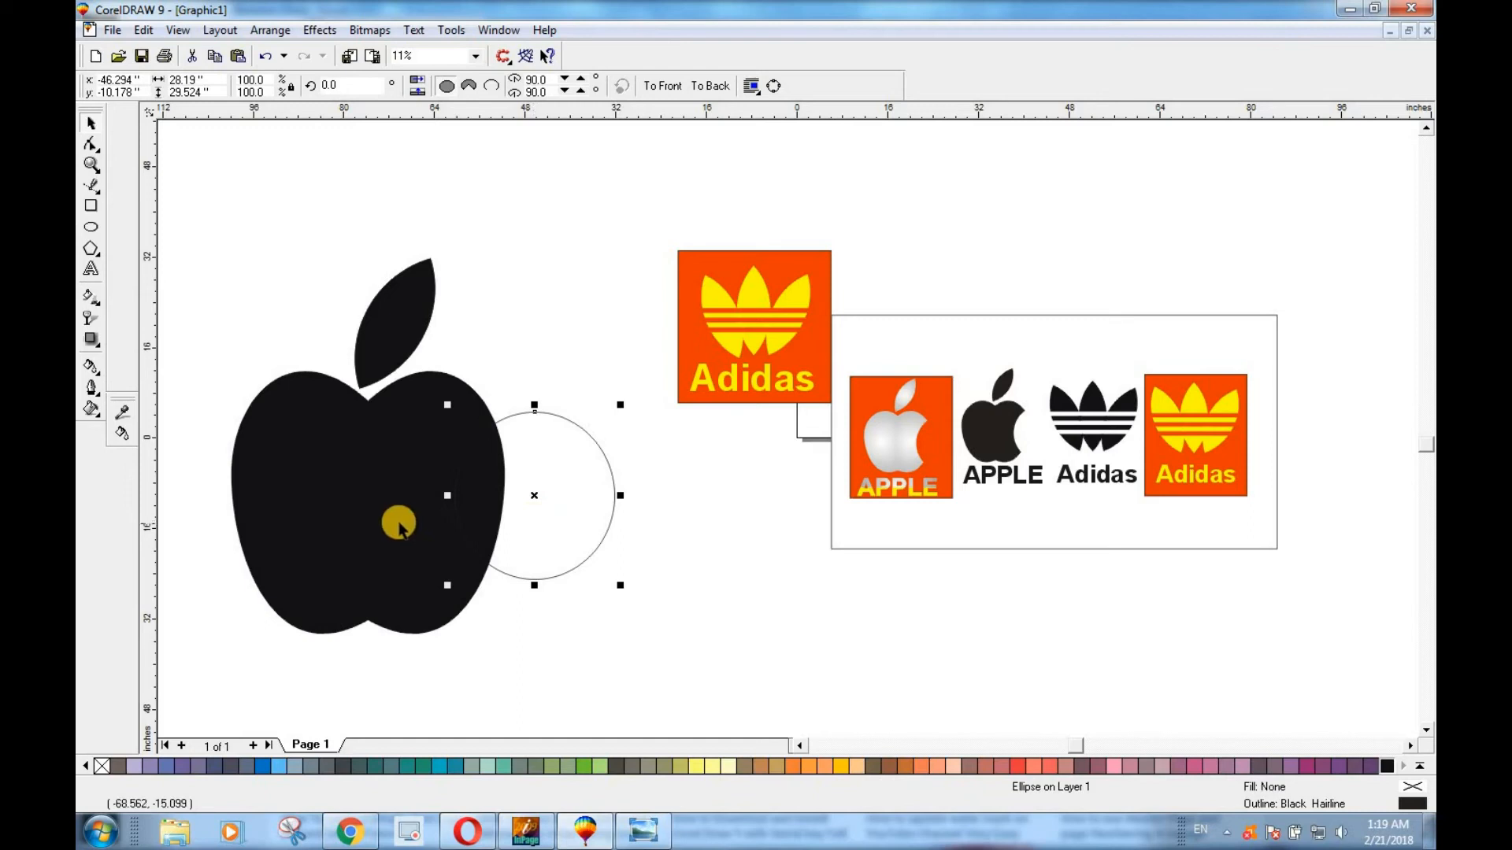
Trim the apple body with the ellipse to cut out the bite, and move the ellipse clear of the apple.
left_click(363, 496, "shift")
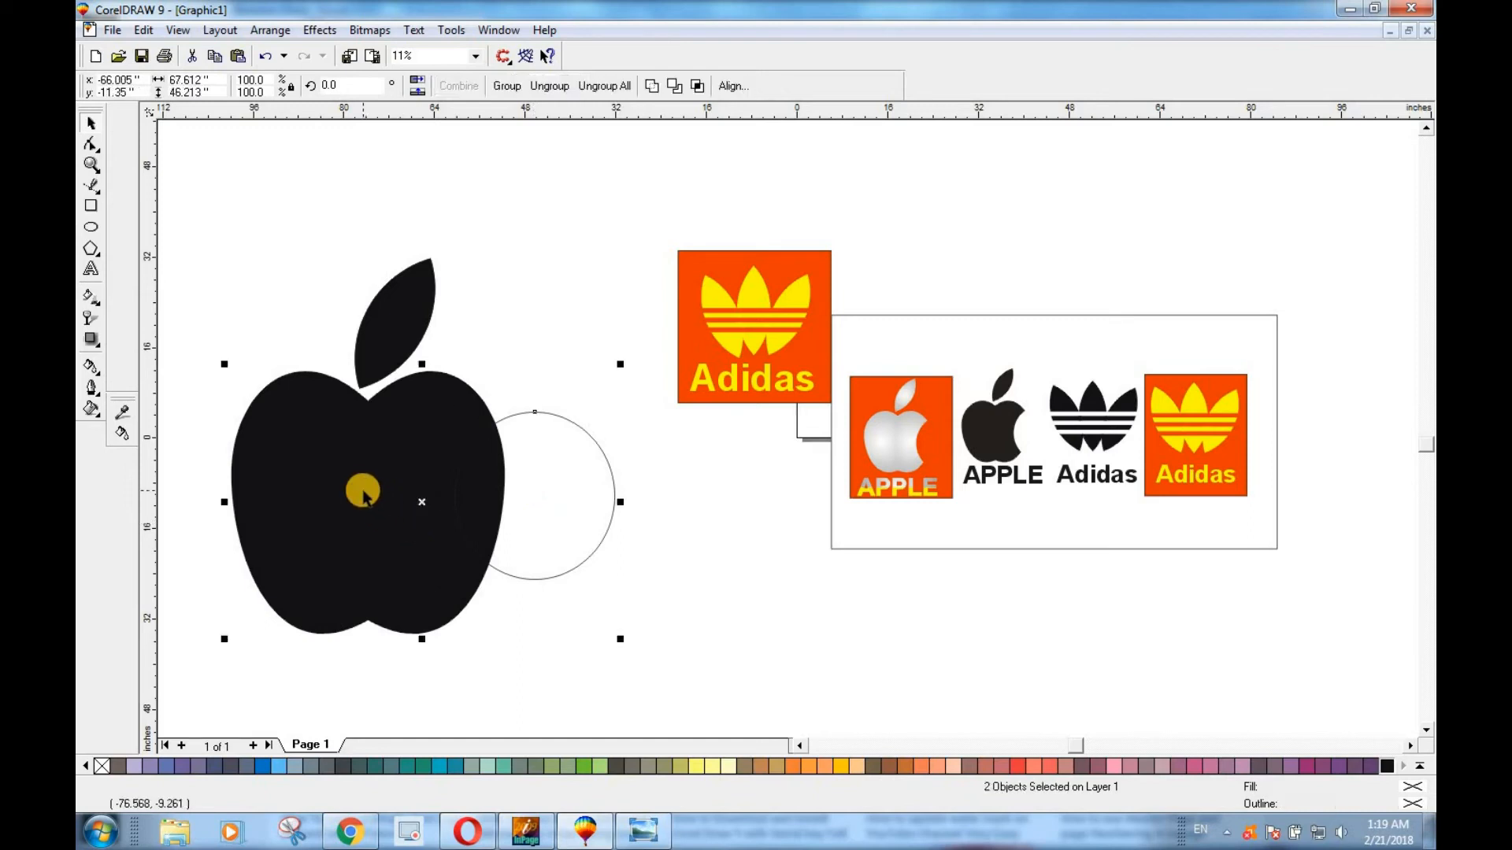
left_click(674, 86)
left_click_drag(557, 508, 675, 571)
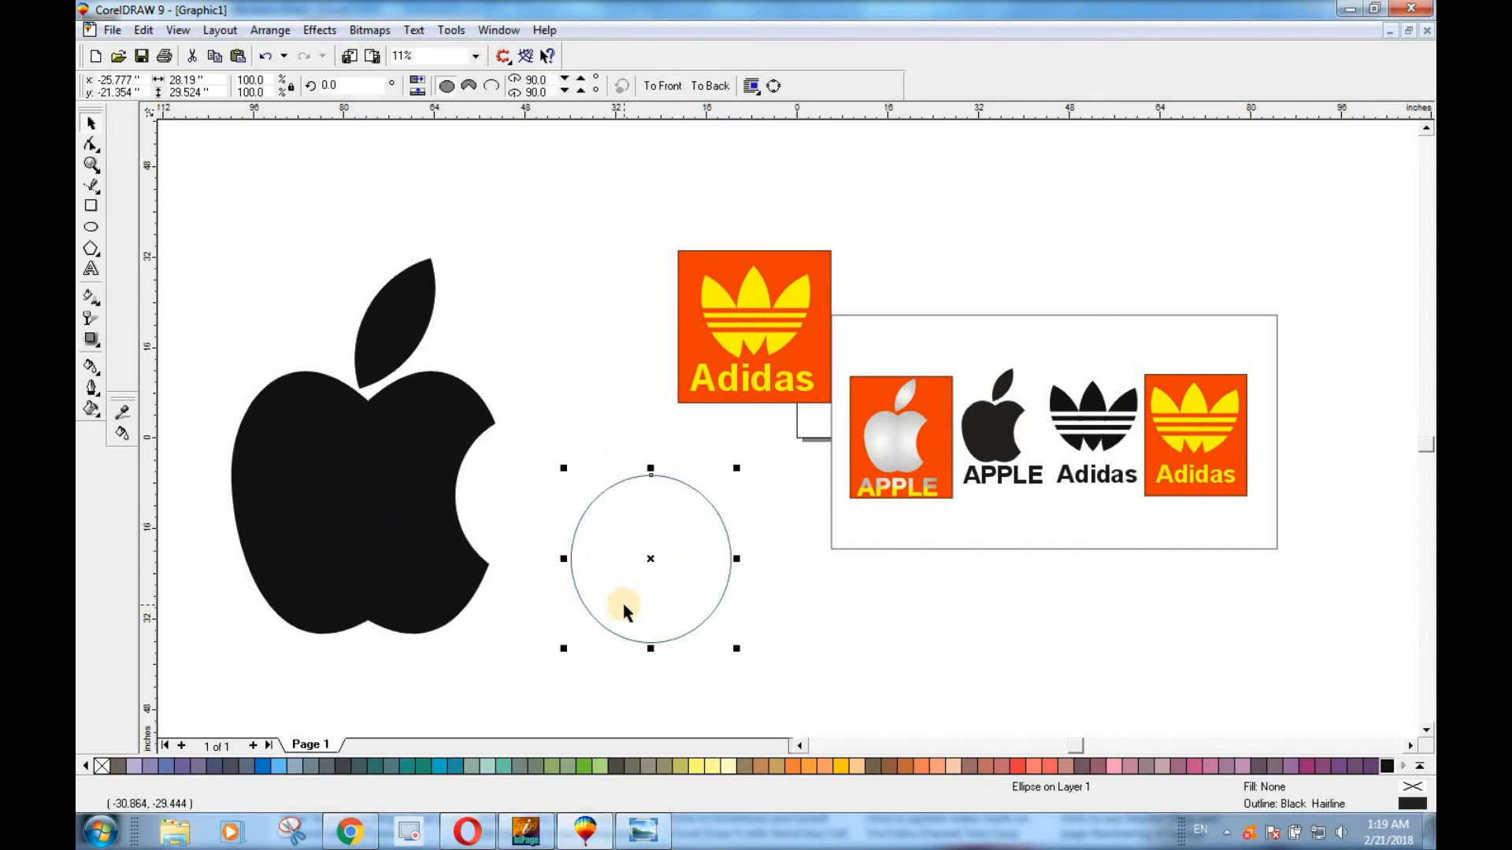
Delete the cutting ellipse and group the apple body with its leaf.
key("Delete")
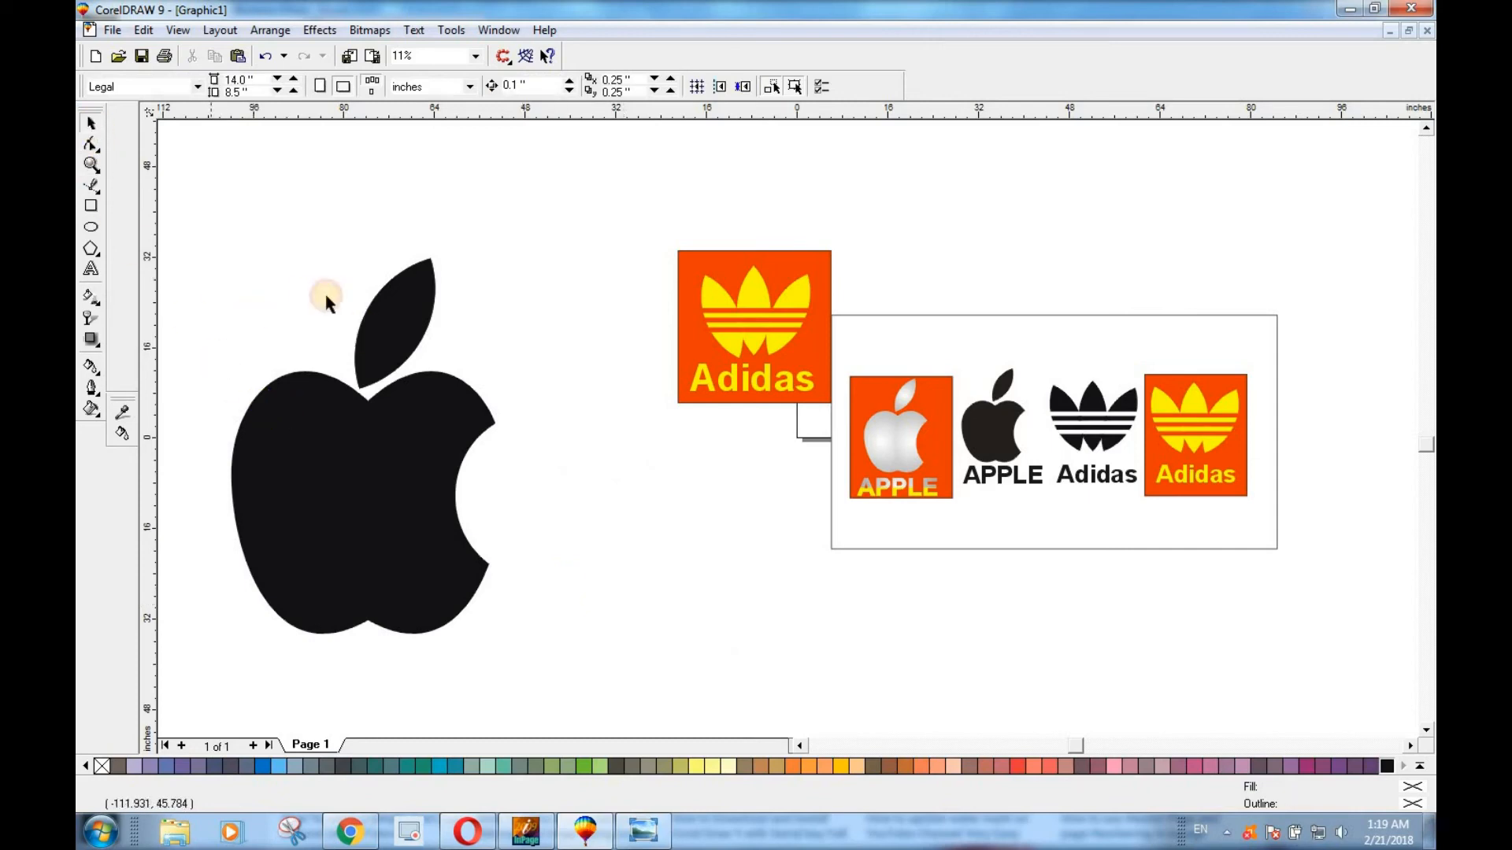
left_click_drag(585, 695, 585, 695)
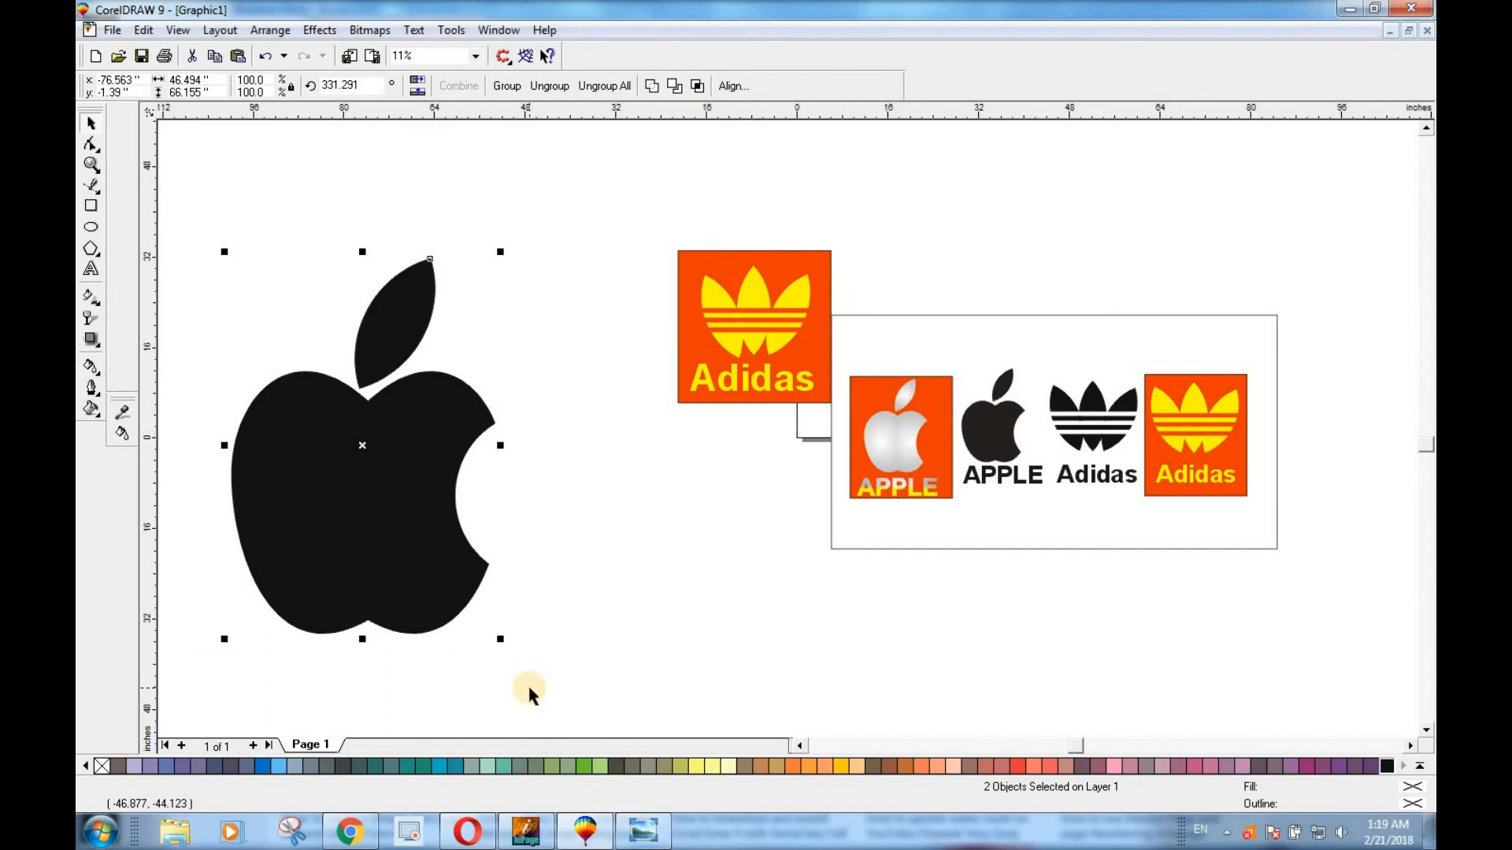
key("ctrl+g")
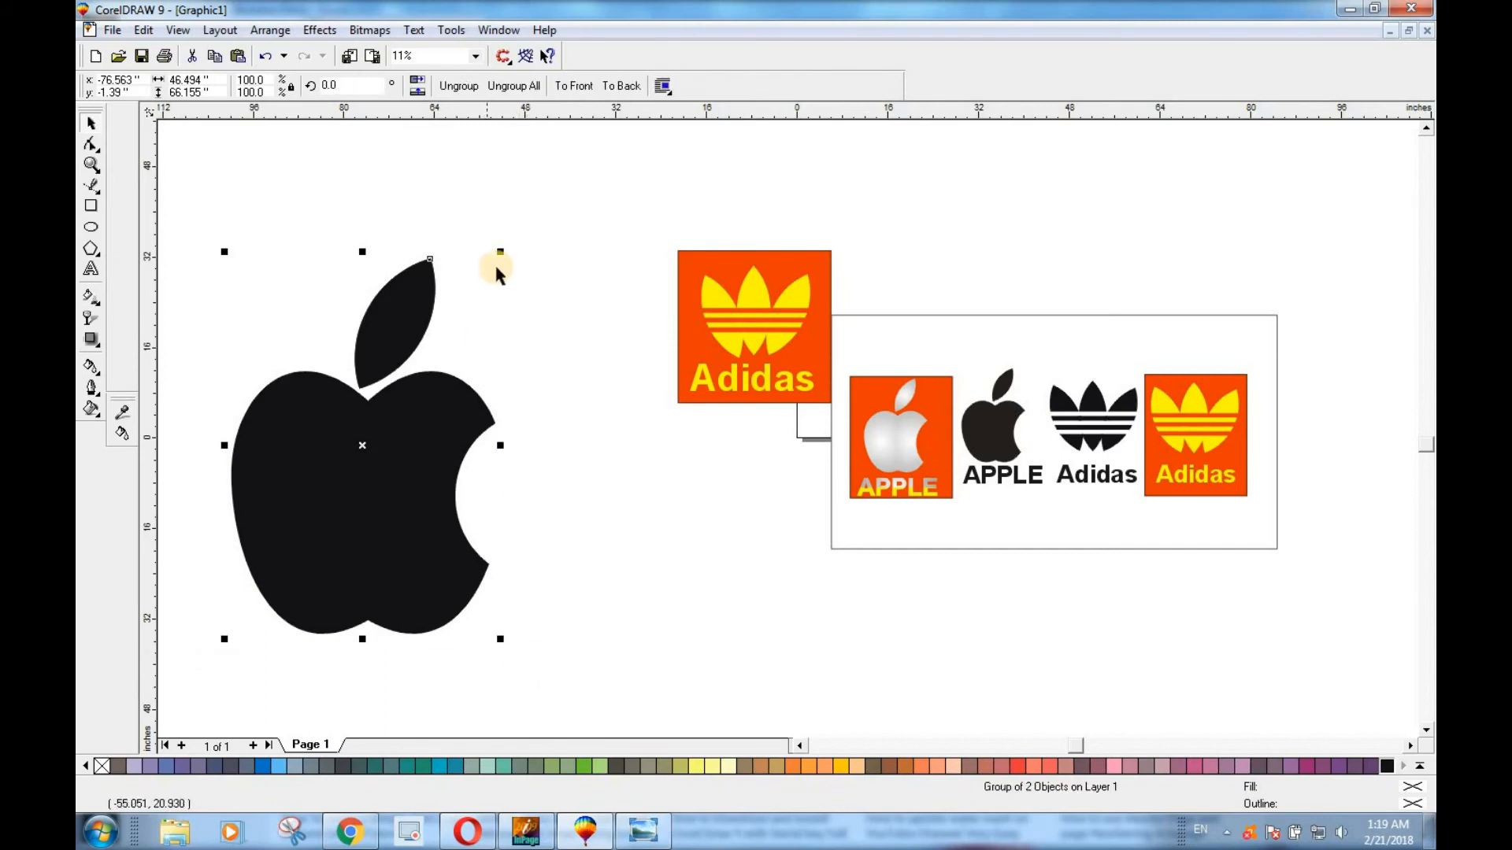
Shrink the apple group to about 18.7 by 26.6 inches and place it just beside the large Adidas badge.
left_click_drag(501, 250, 431, 324)
left_click_drag(364, 443, 592, 308)
left_click_drag(667, 424, 642, 388)
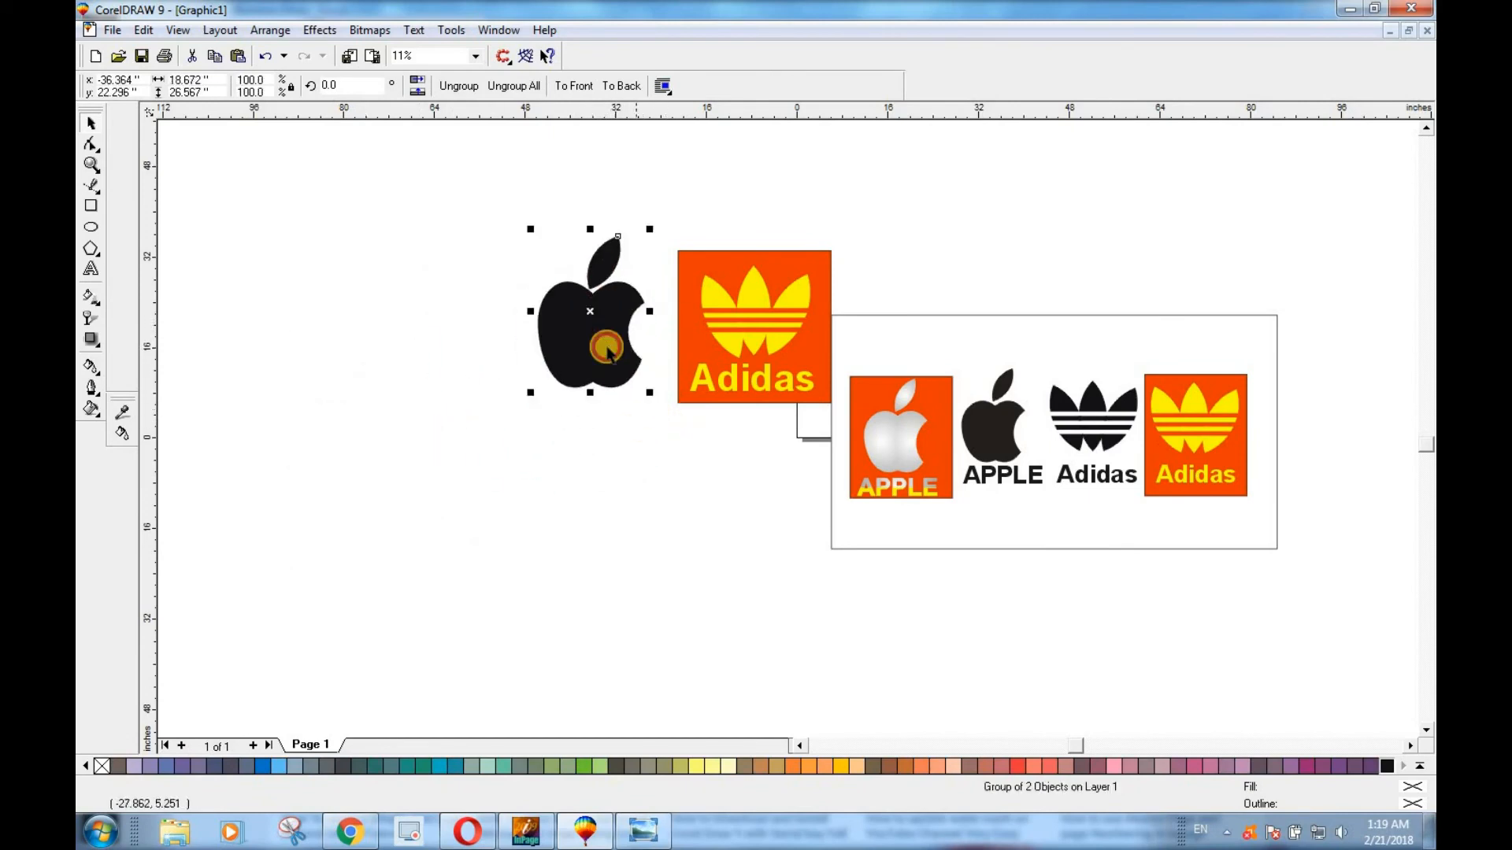
left_click_drag(584, 316, 593, 316)
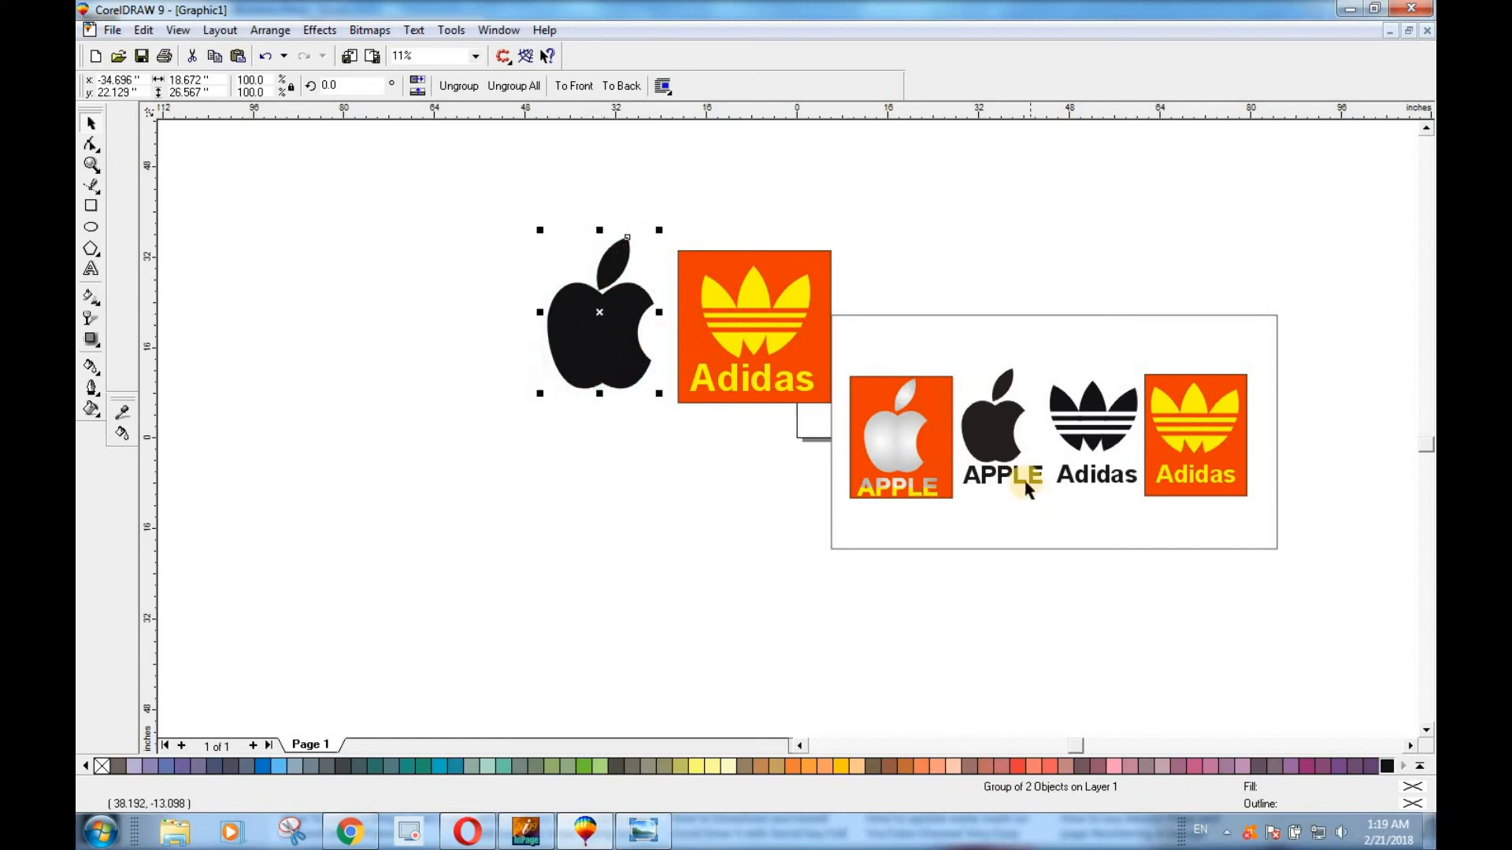
Copy the sample's black APPLE text and place the copy centered beneath the new black apple.
left_click(1018, 482)
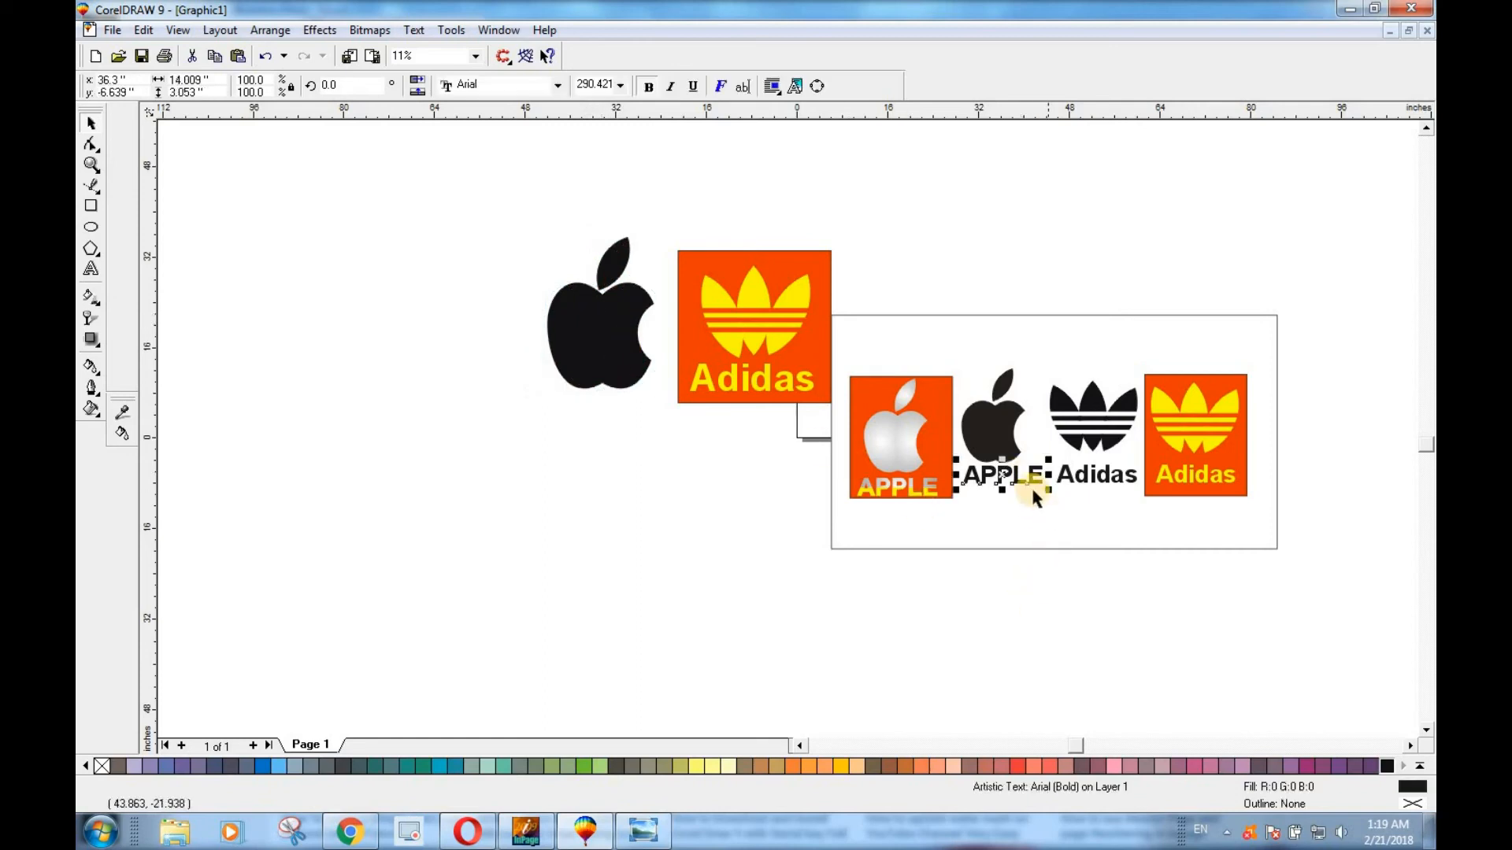
left_click_drag(1002, 476, 602, 408)
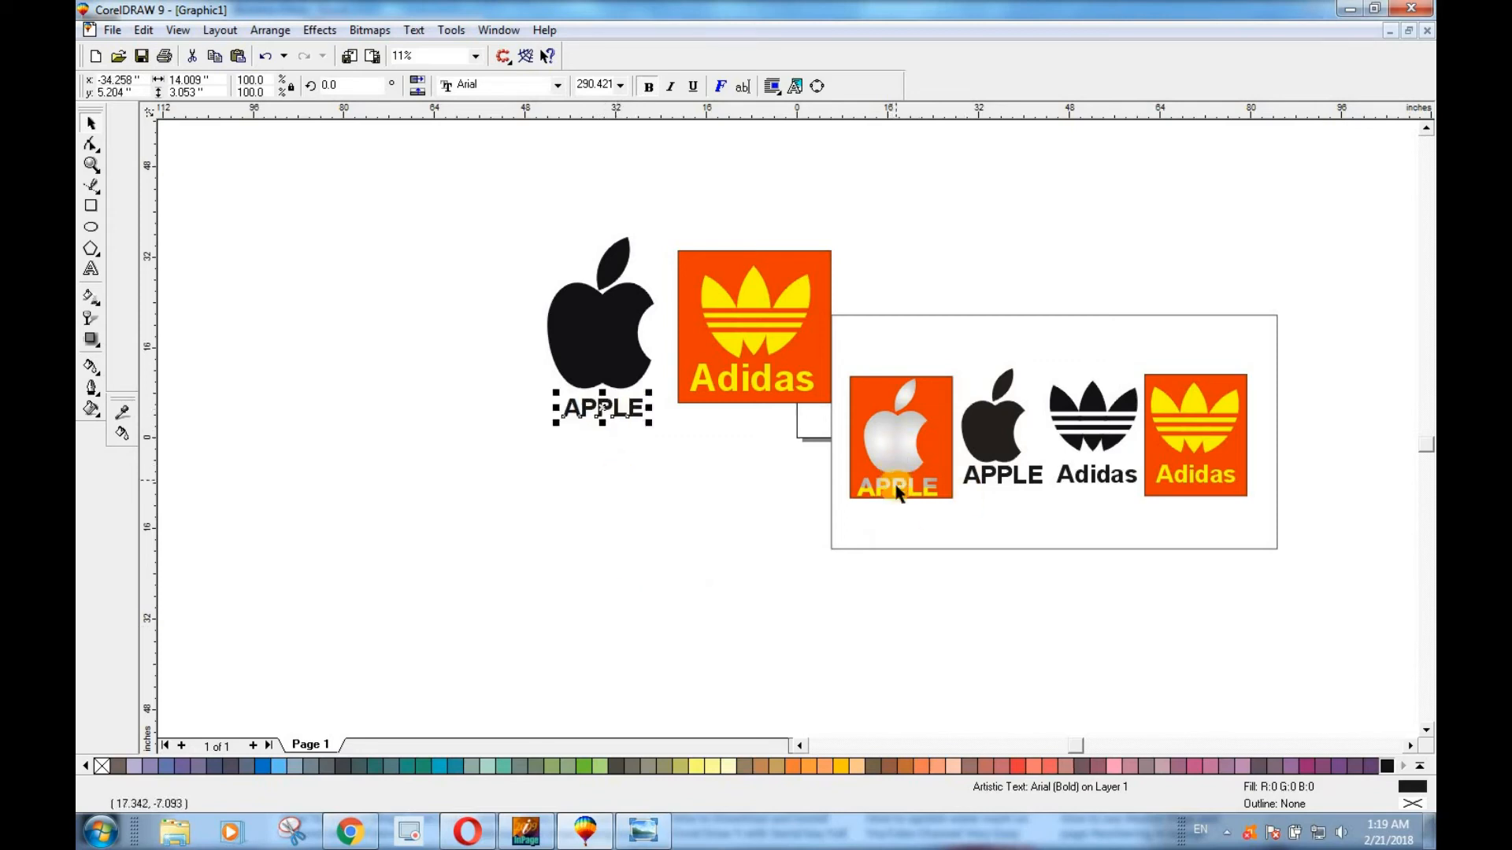
left_click(800, 307)
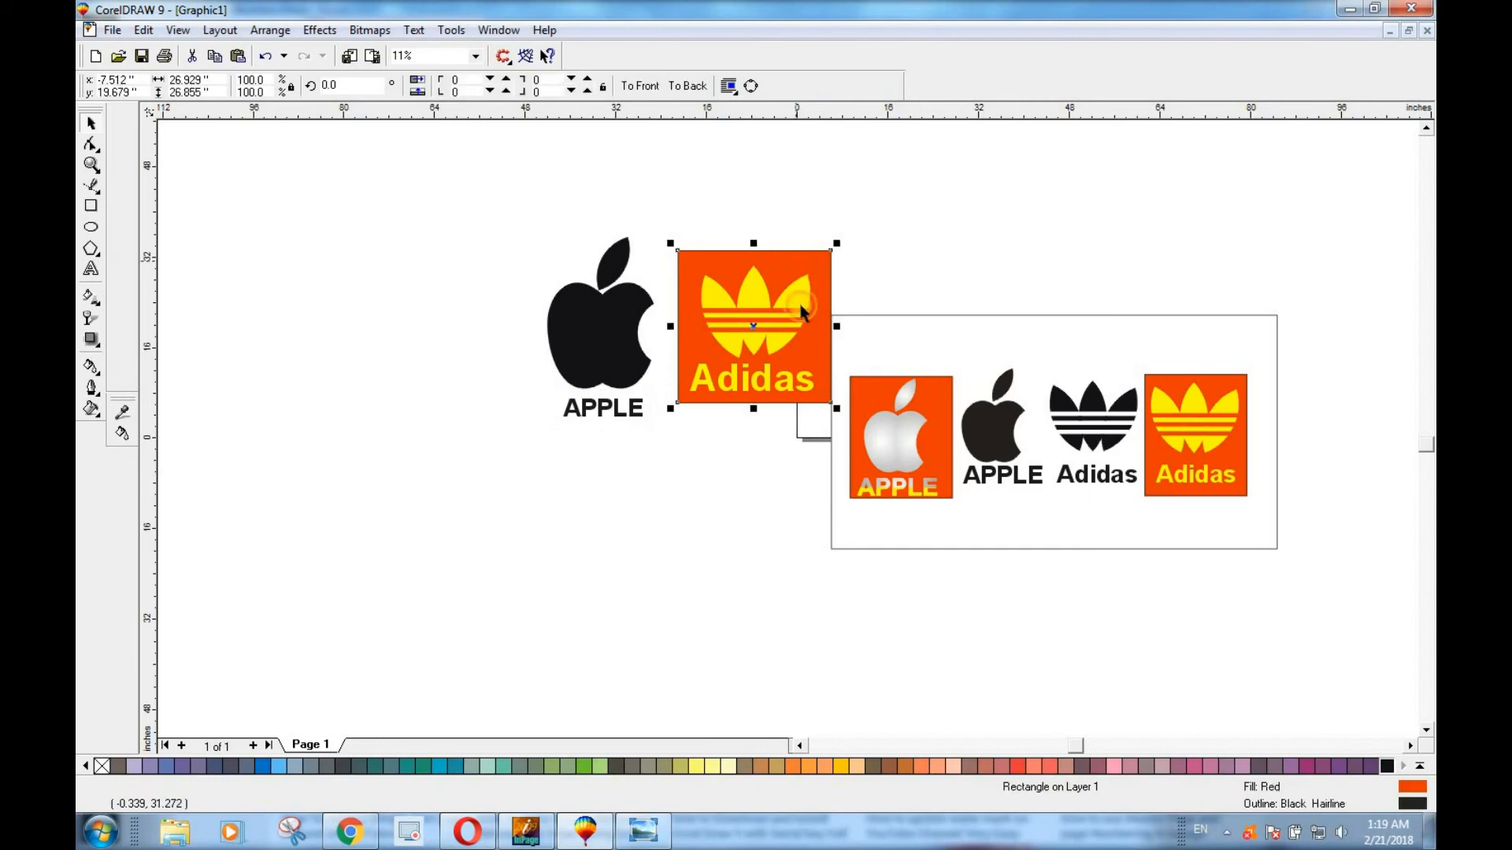
Draw a rectangle about 46.2 by 56.4 inches on the empty side of the black apple and fill it with Red.
left_click(92, 206)
left_click_drag(262, 250, 524, 569)
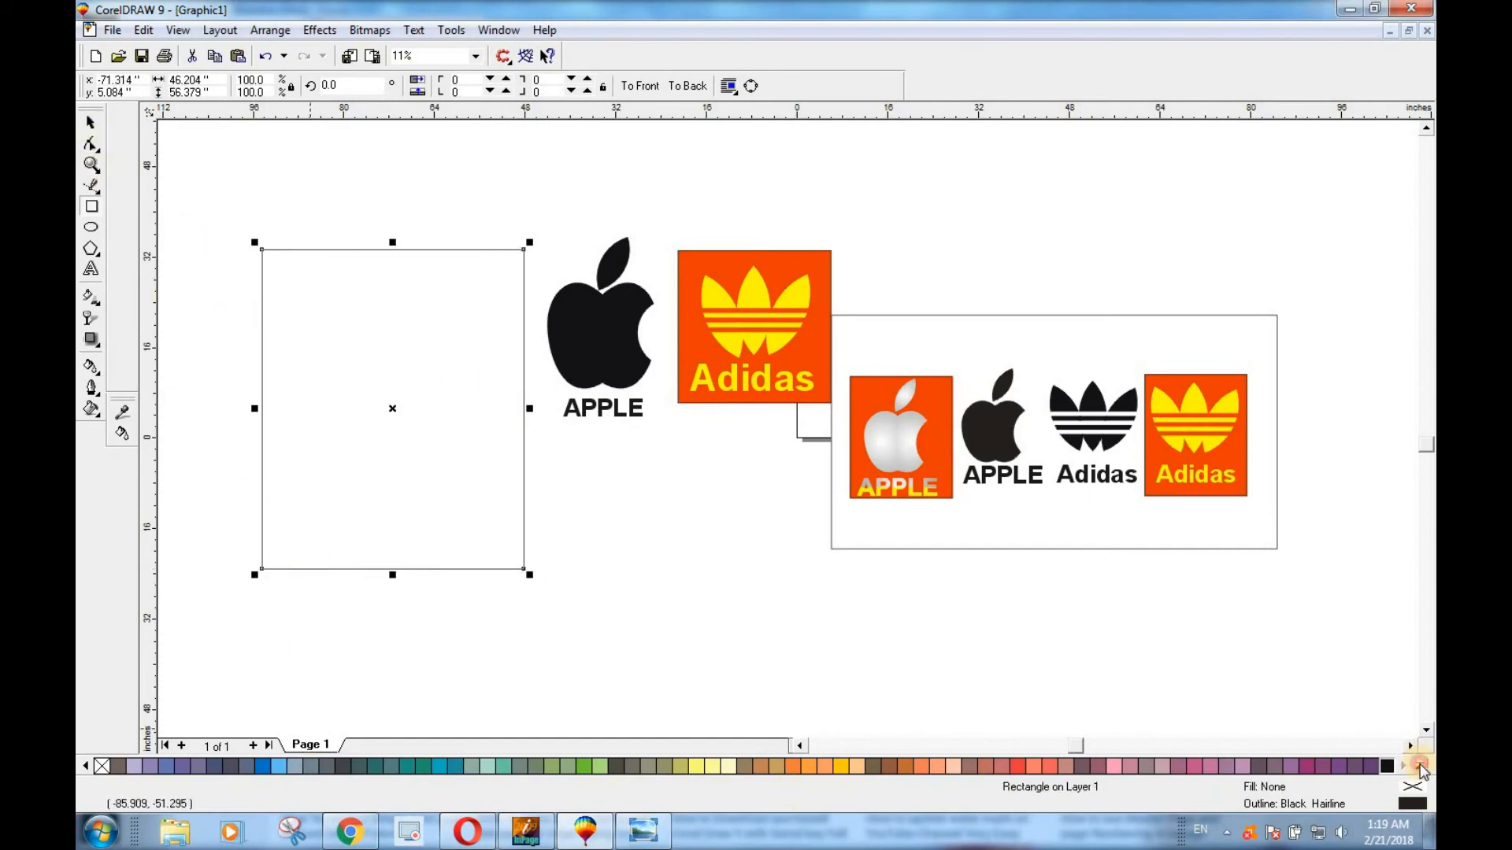
left_click(1419, 765)
left_click_drag(352, 752, 432, 386)
key("space")
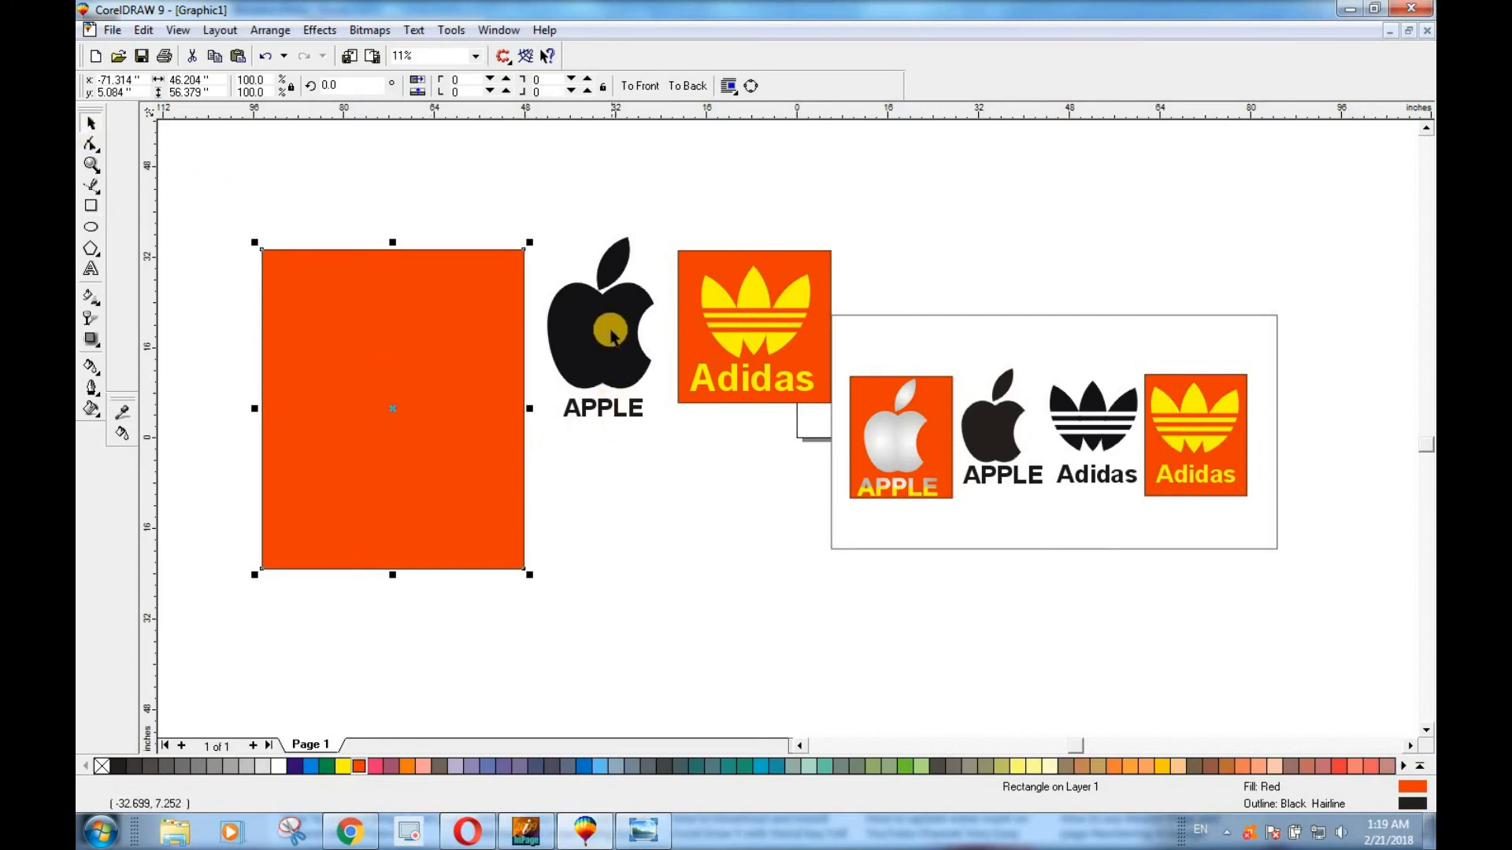
Copy the black apple and its APPLE text onto the red rectangle, enlarged to about 22 by 37.5 inches.
left_click_drag(523, 192, 676, 484)
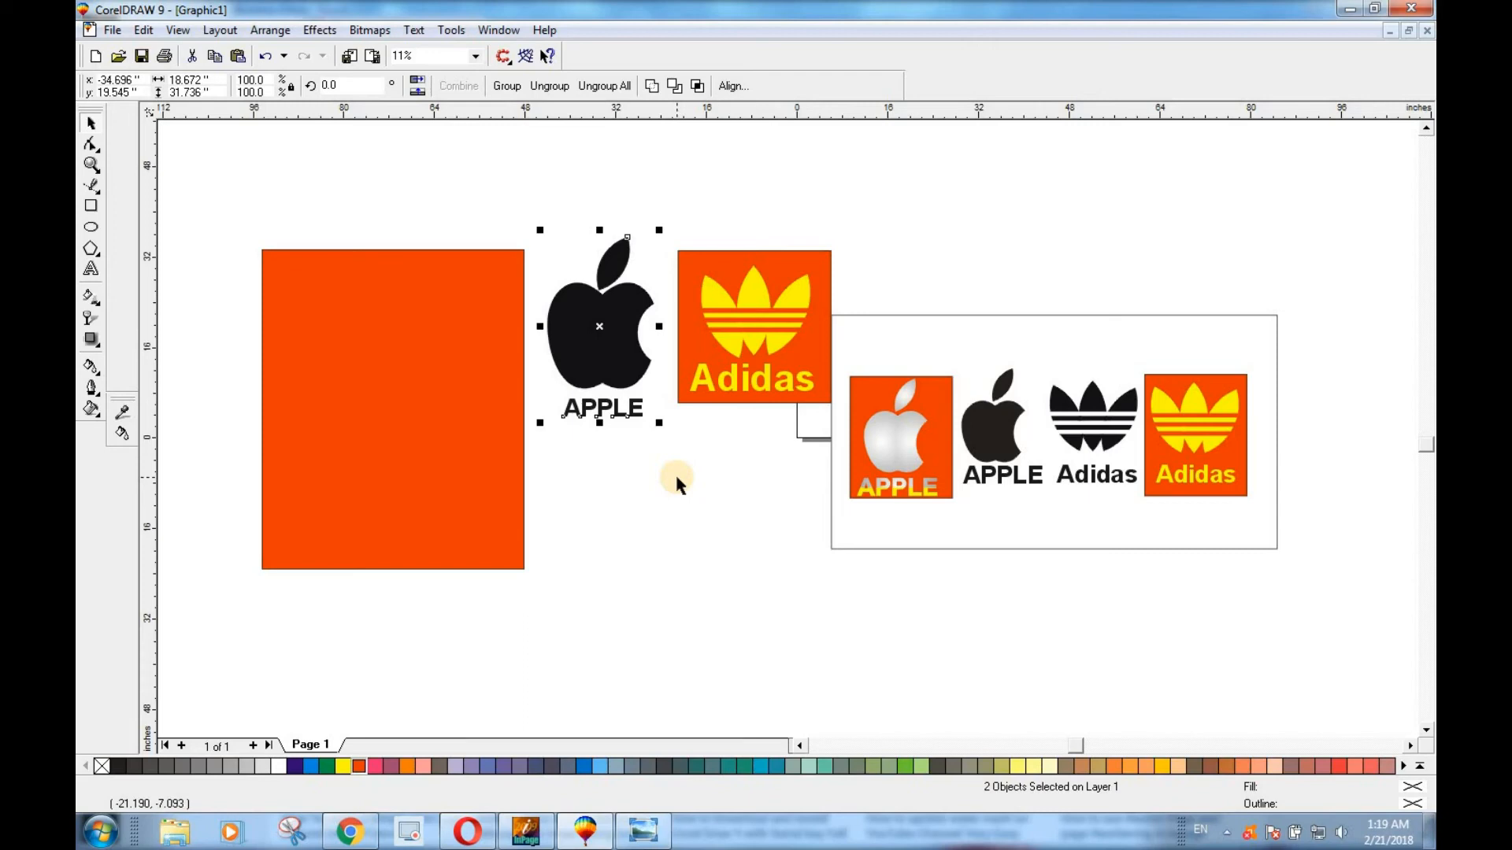
left_click_drag(410, 349, 375, 375)
mouse_move(447, 283)
left_mouse_down()
mouse_move(489, 263)
mouse_move(446, 266)
left_mouse_up()
left_click_drag(376, 377, 381, 395)
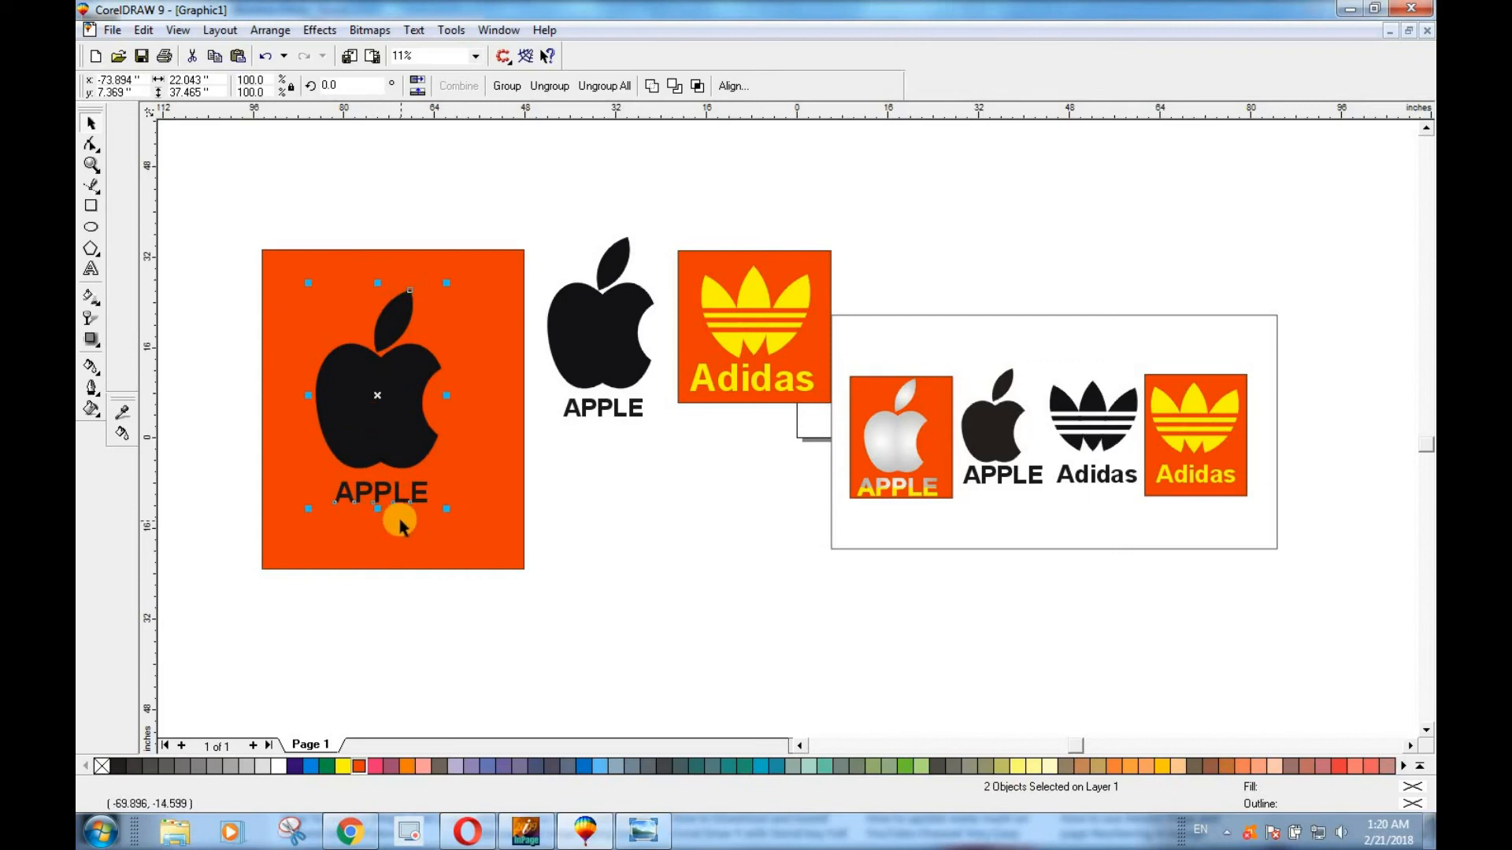
Apply a Radial two-color fountain fill from light gray to white to the apple group on the red rectangle.
left_click(432, 510)
left_click(378, 492)
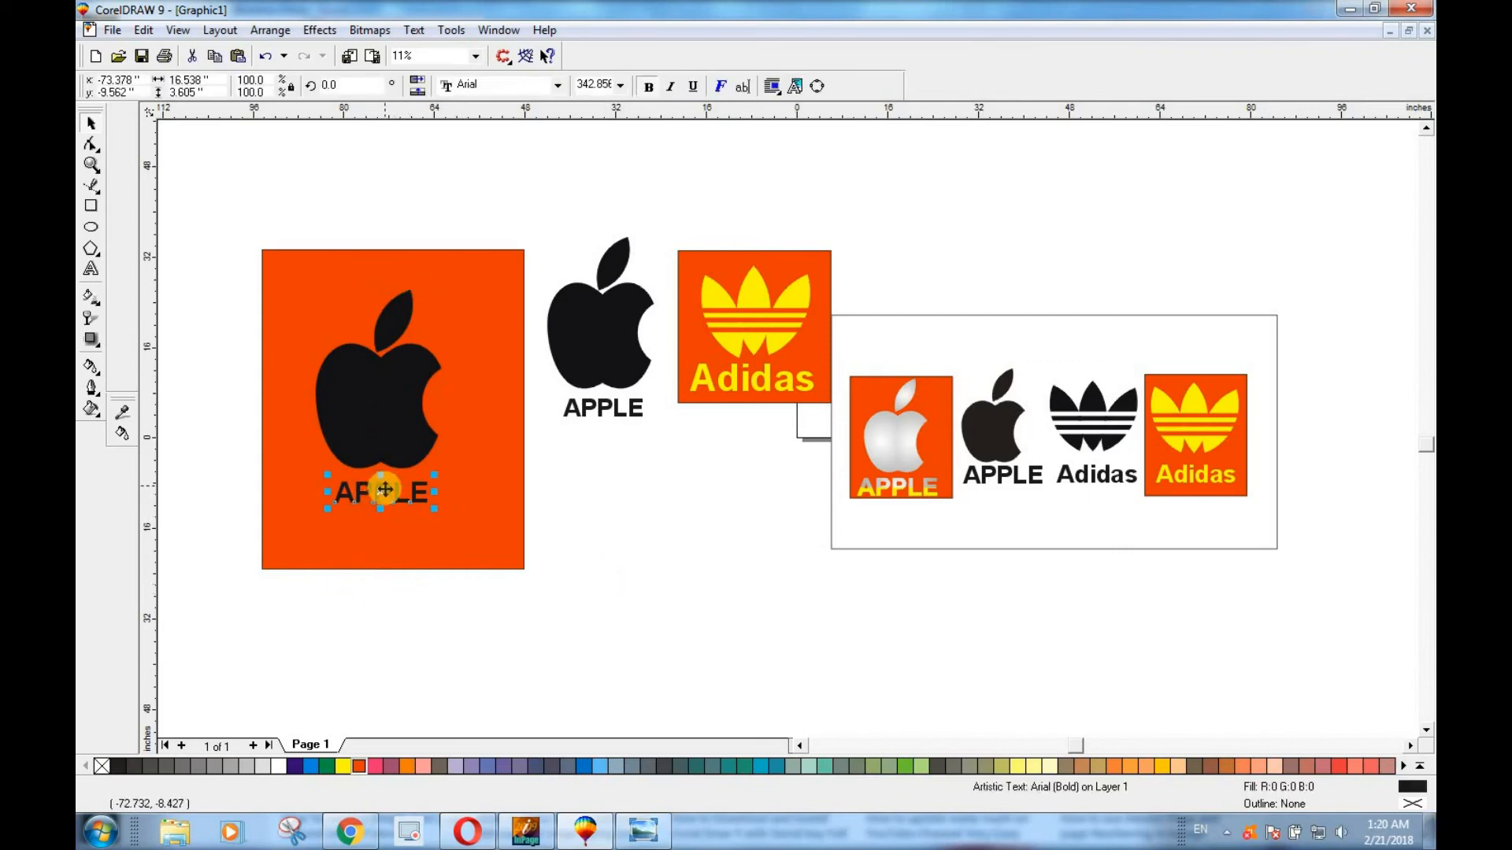
left_click(385, 407)
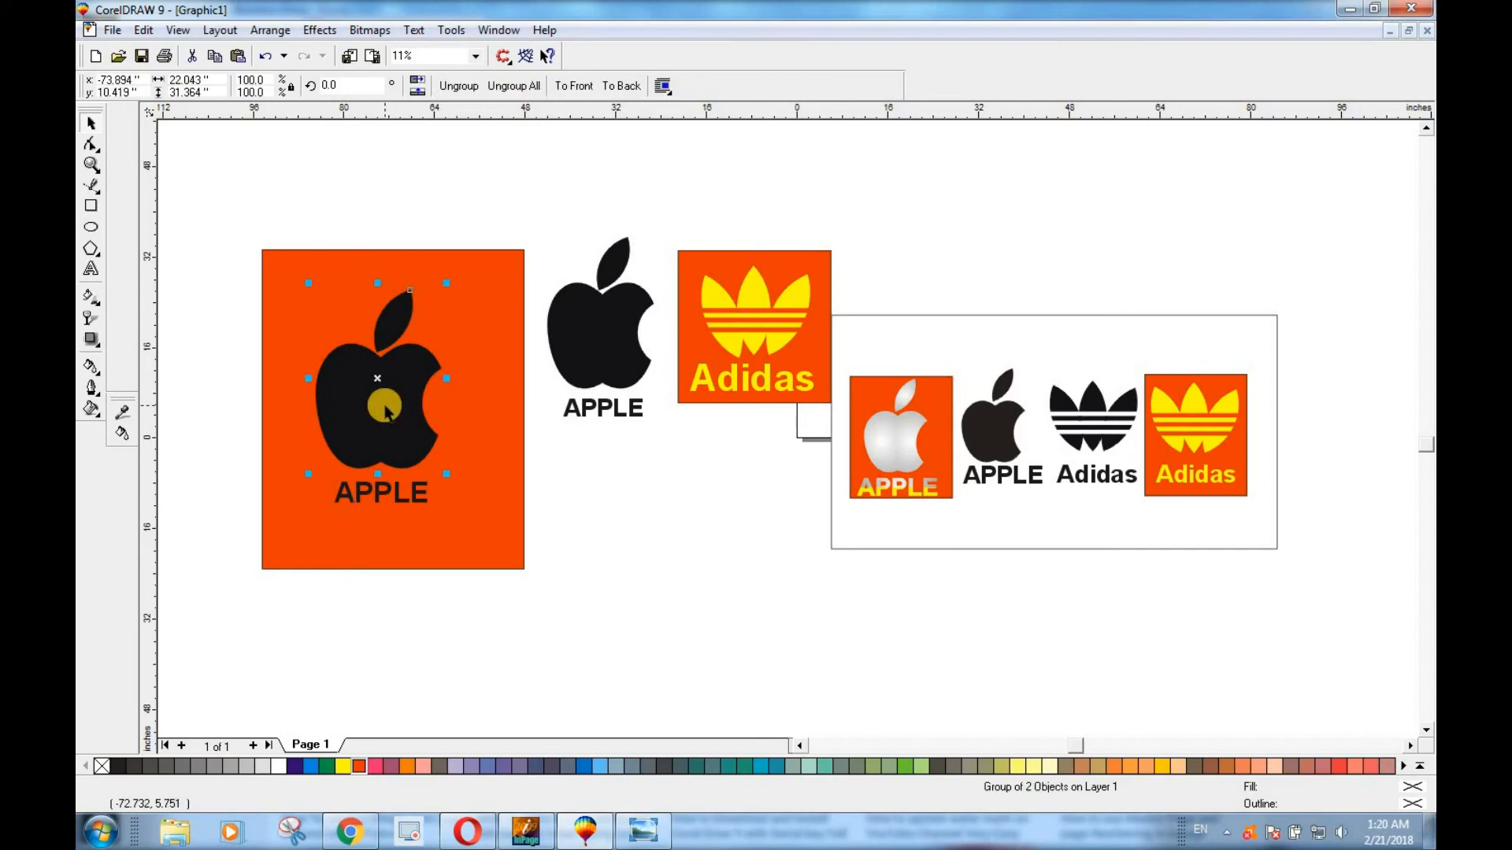
key("F11")
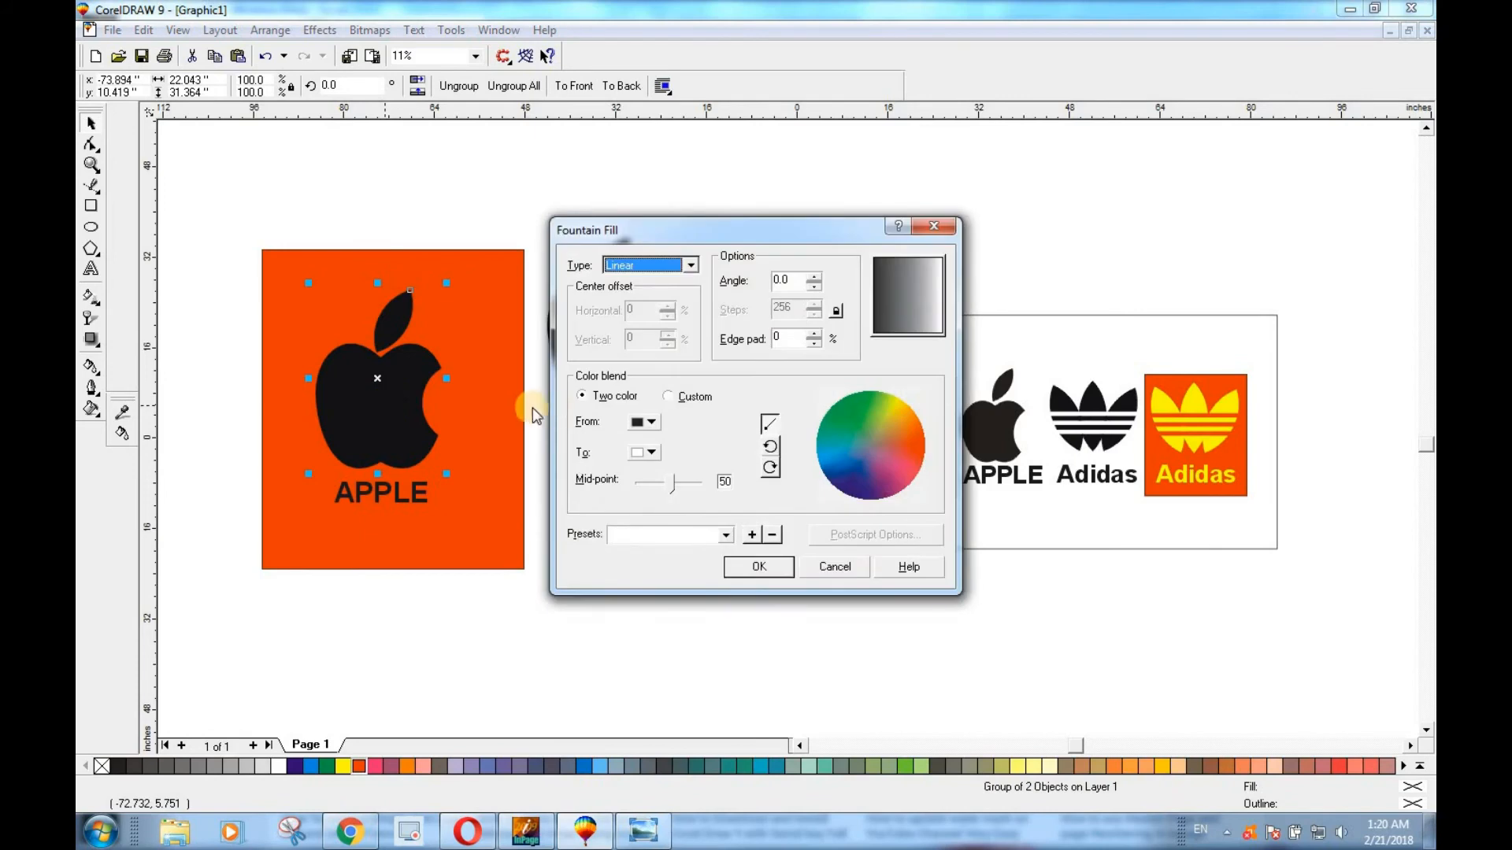
left_click(650, 422)
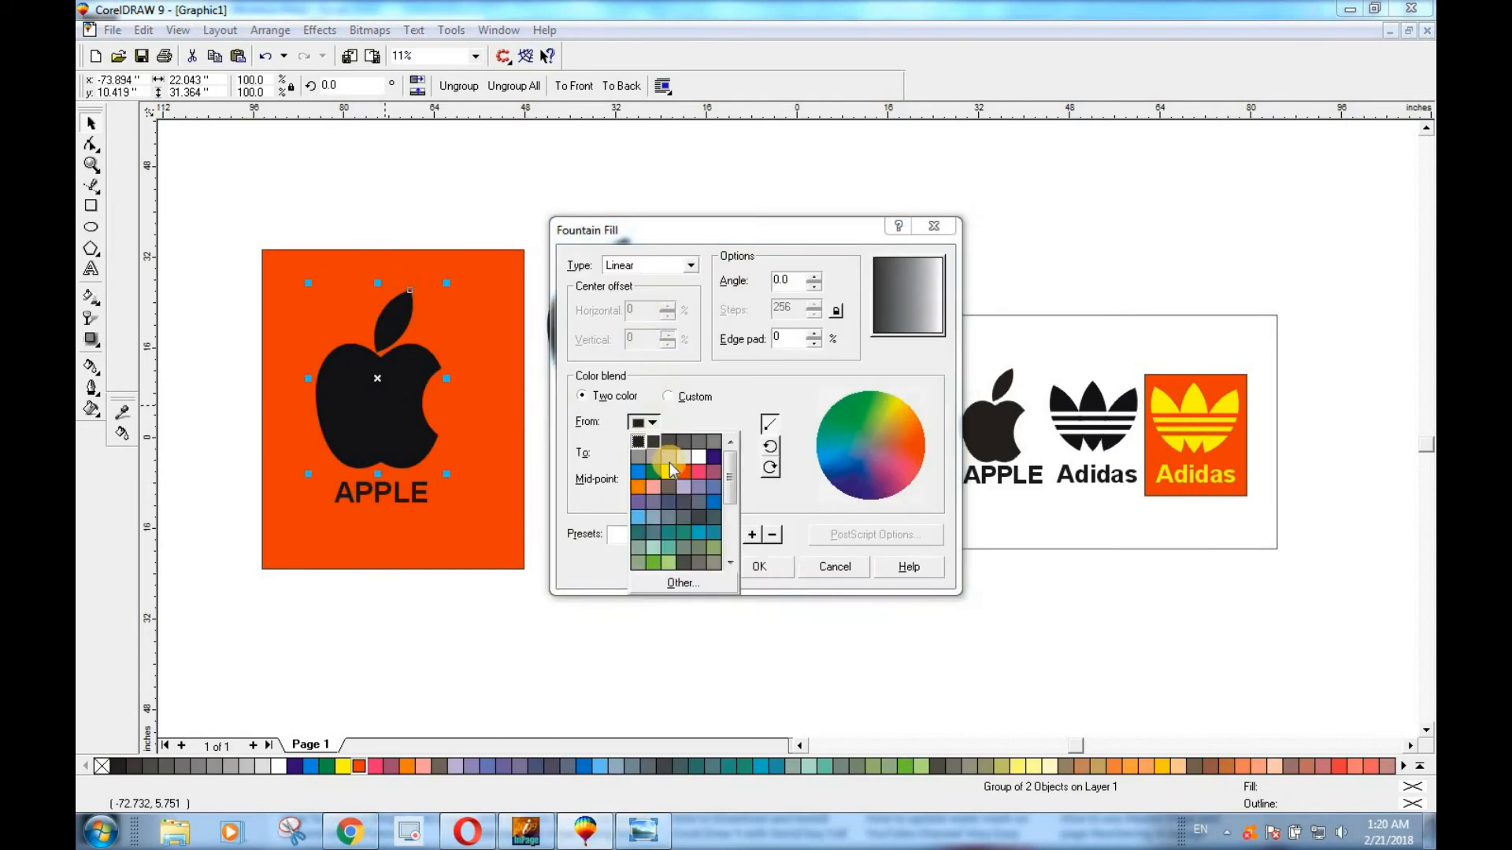
left_click(678, 451)
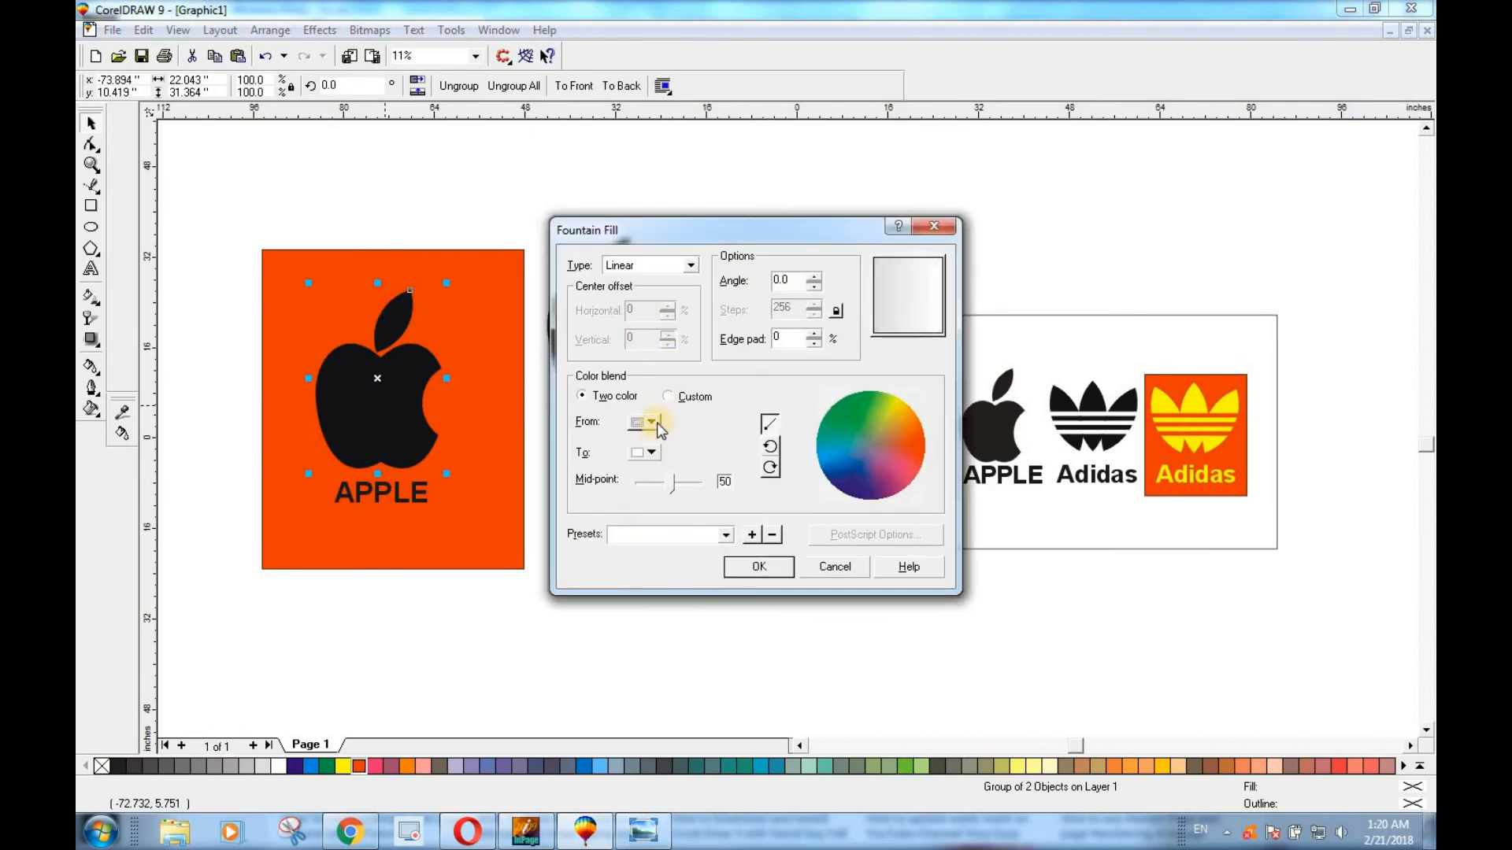
left_click(650, 422)
left_click(670, 443)
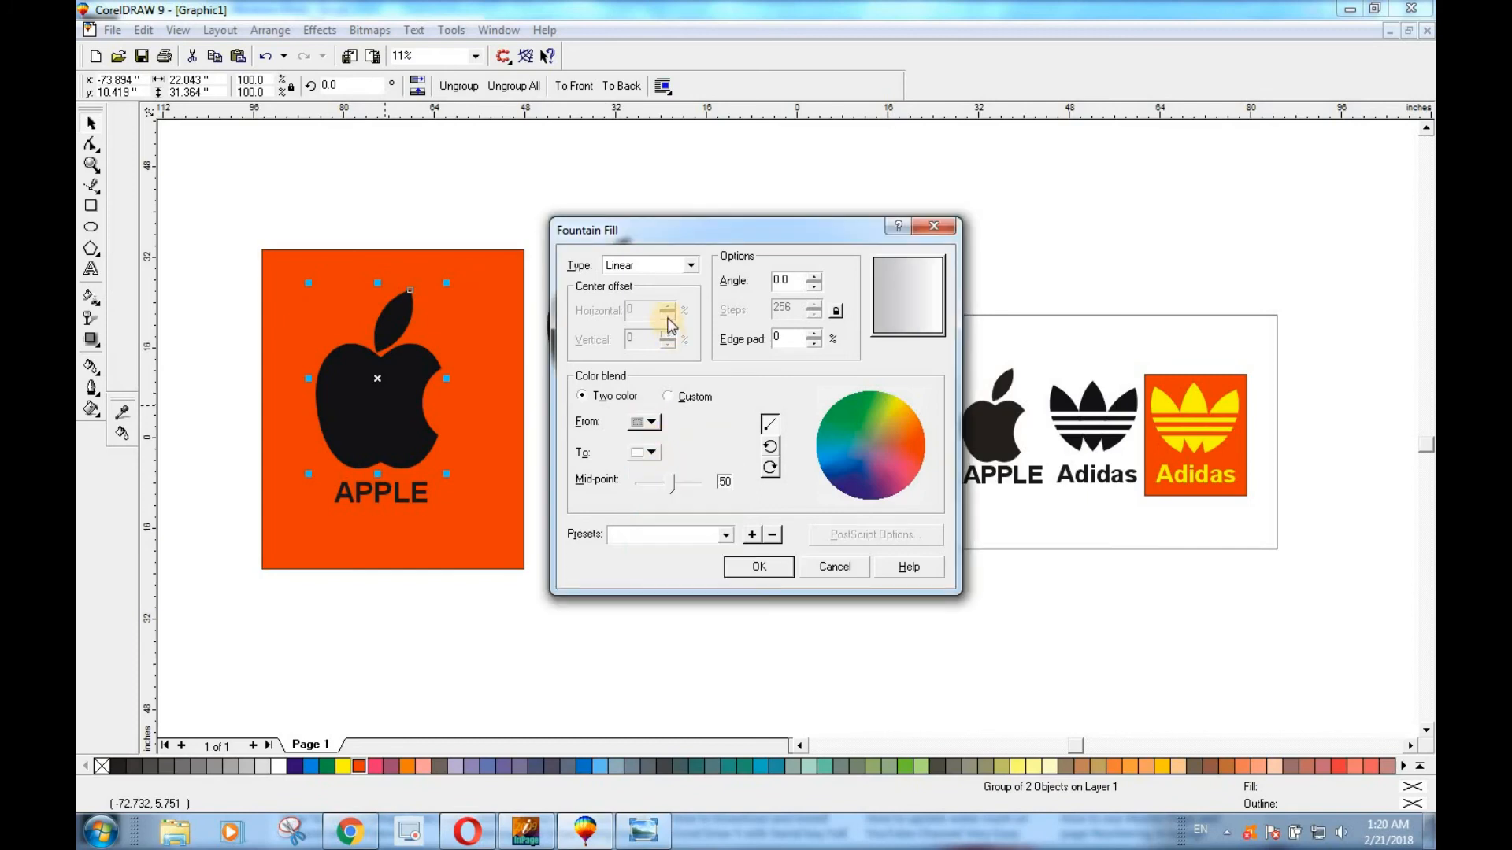
left_click(690, 265)
left_click(673, 296)
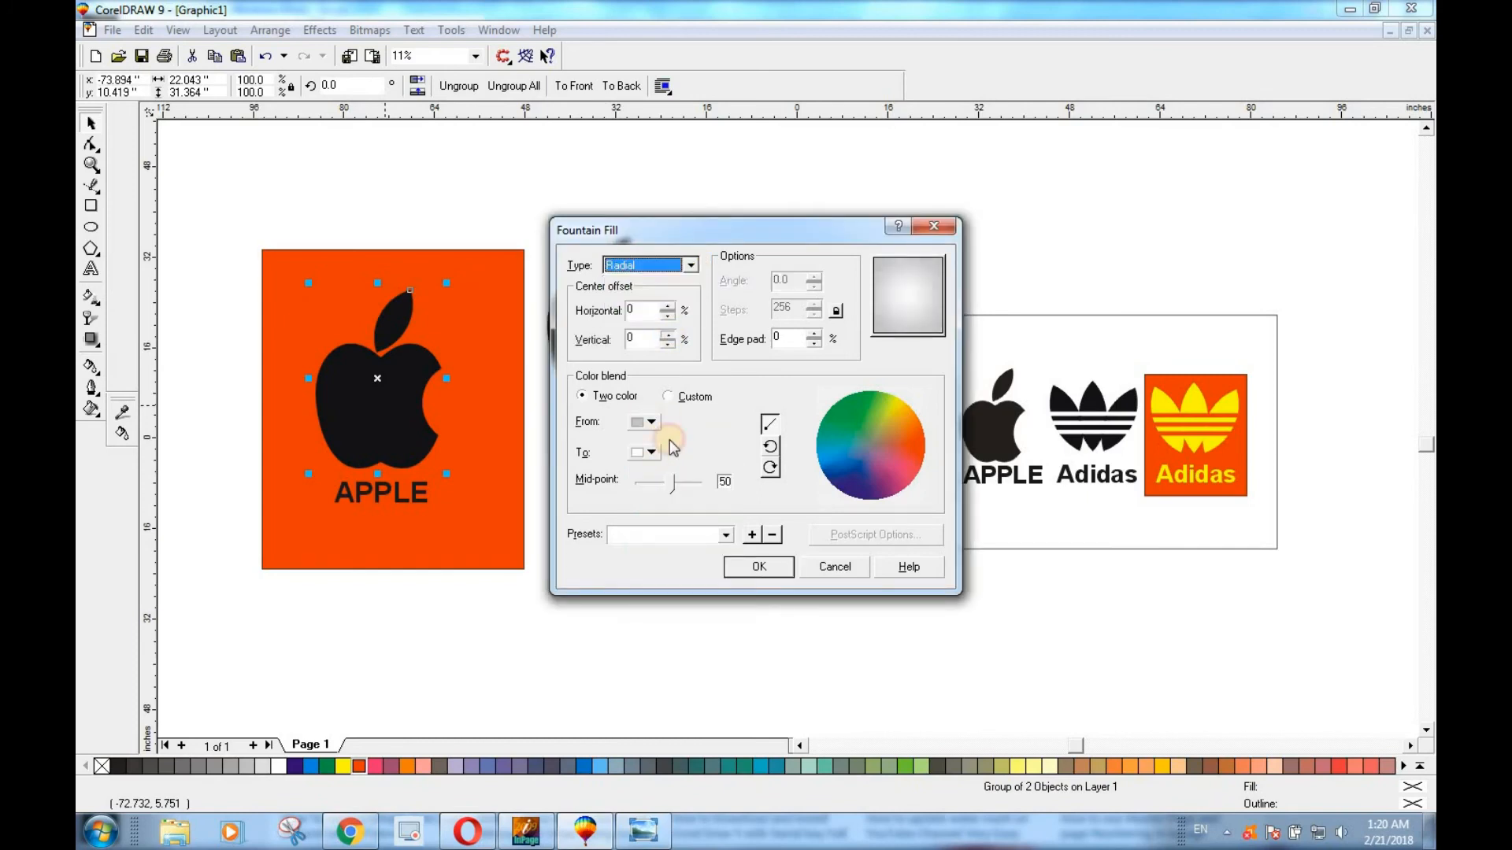
left_click(745, 566)
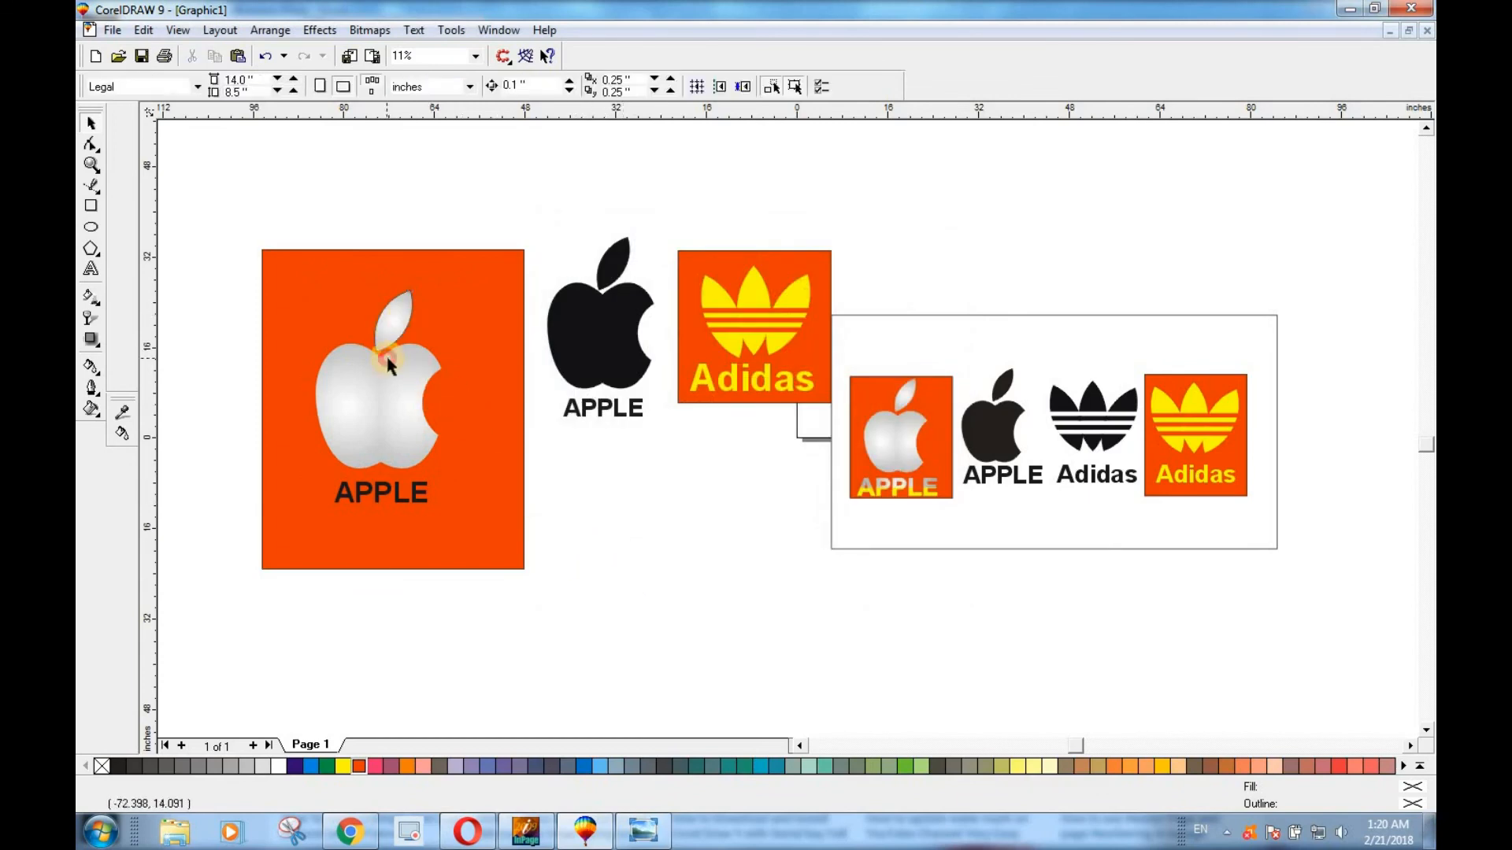
left_click(628, 596)
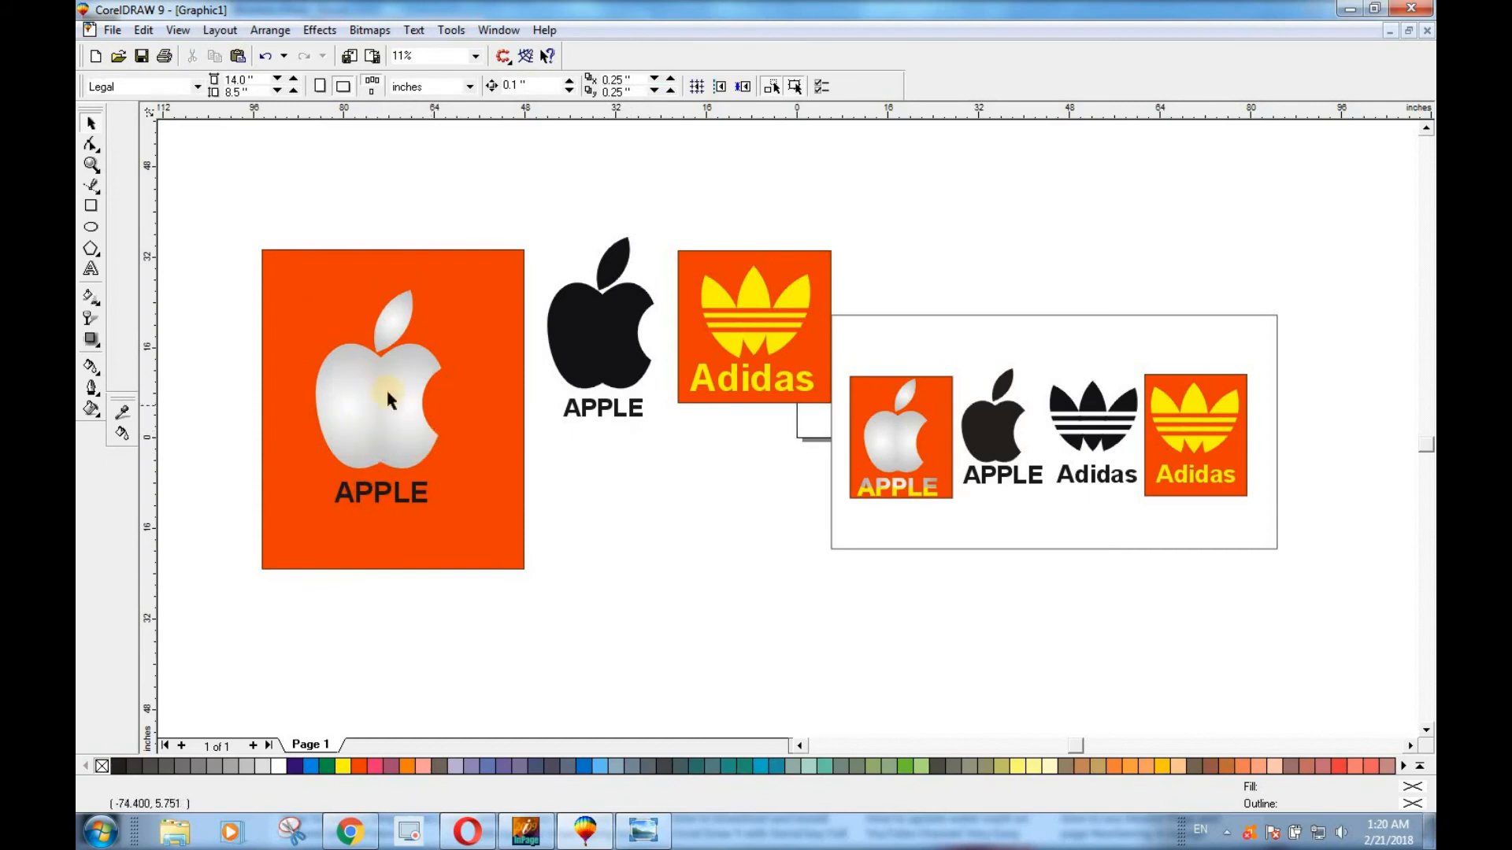
Fill the APPLE text on the red rectangle with Yellow.
left_click(382, 494)
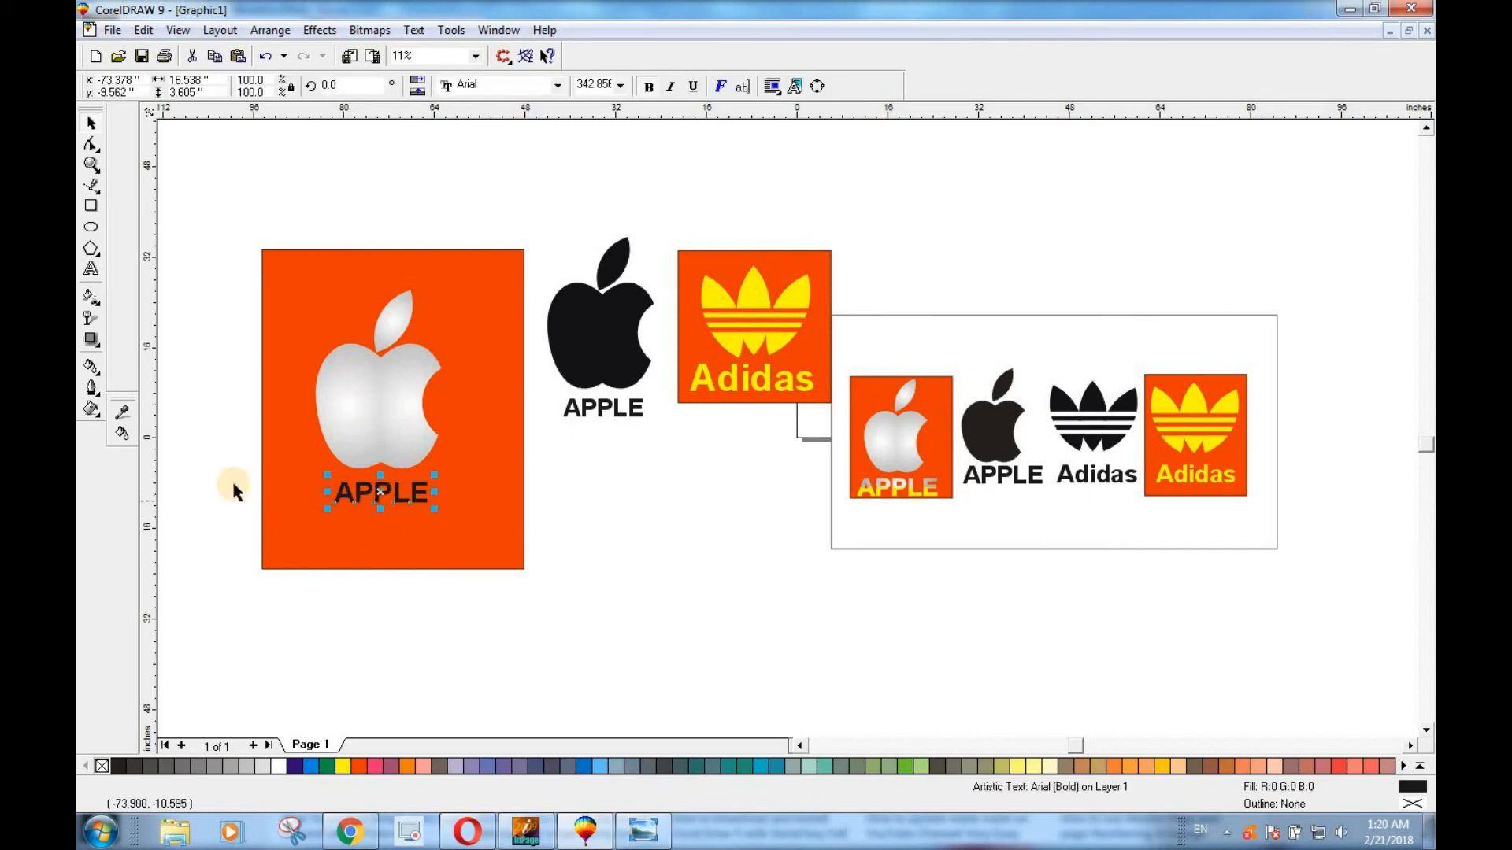
left_click(349, 765)
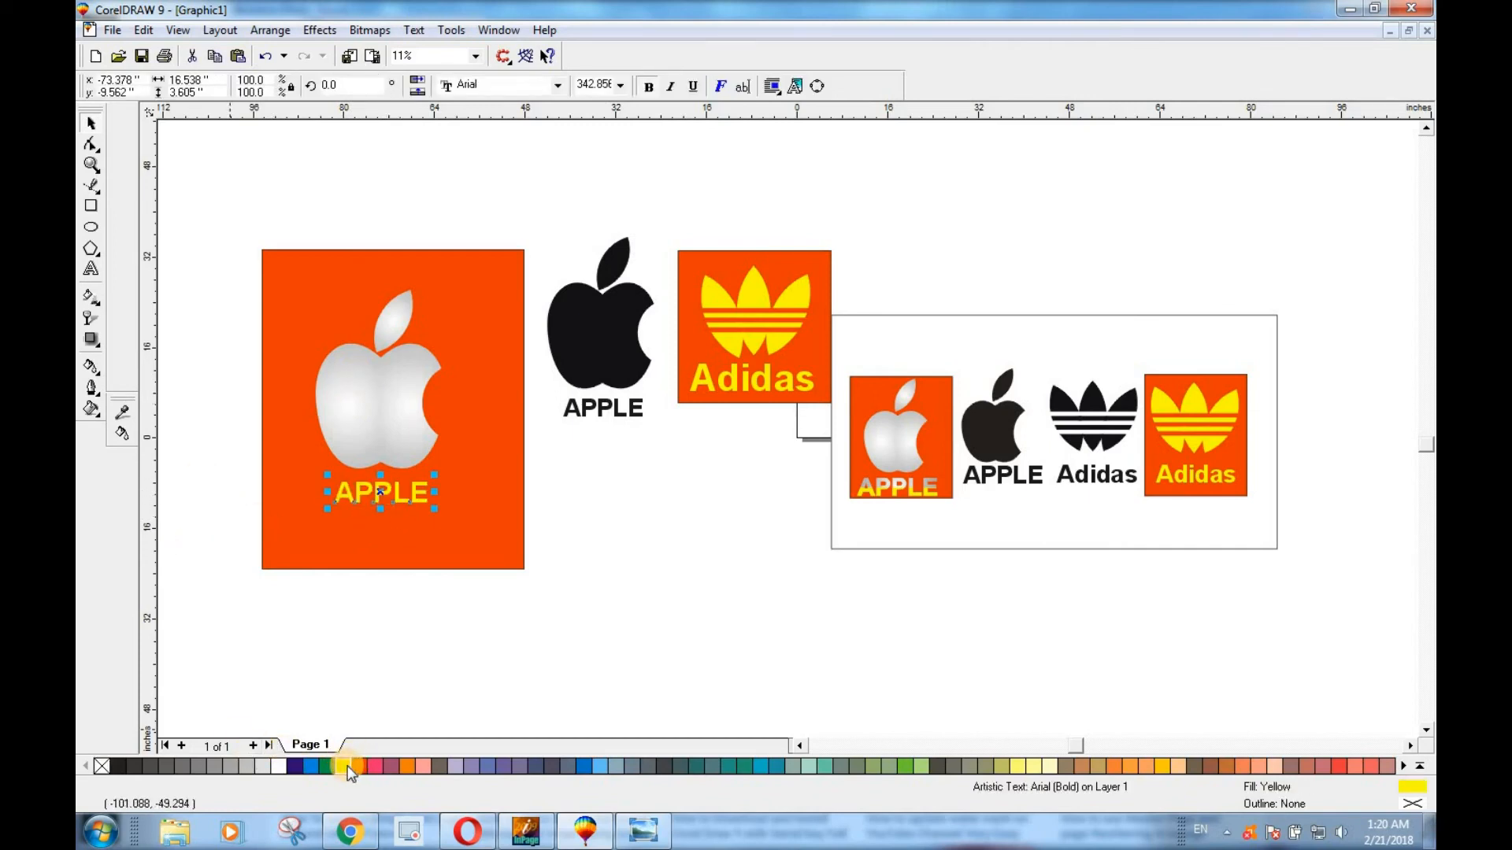
Try solid yellow, lavender and gray fills on the apple over the red rectangle, and undo them back to the radial fountain fill.
left_click(425, 346)
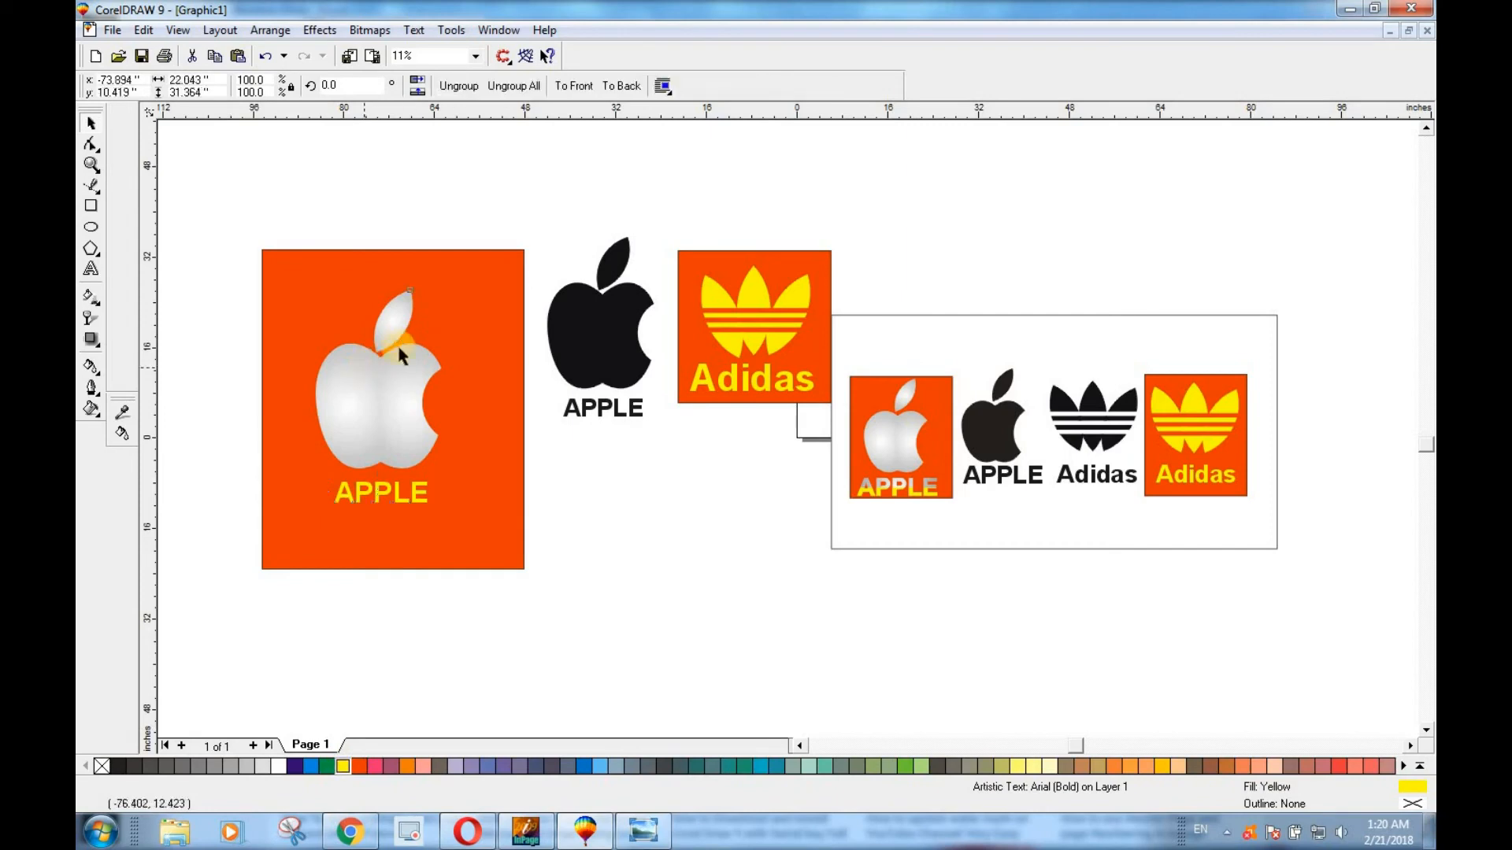
left_click(345, 765)
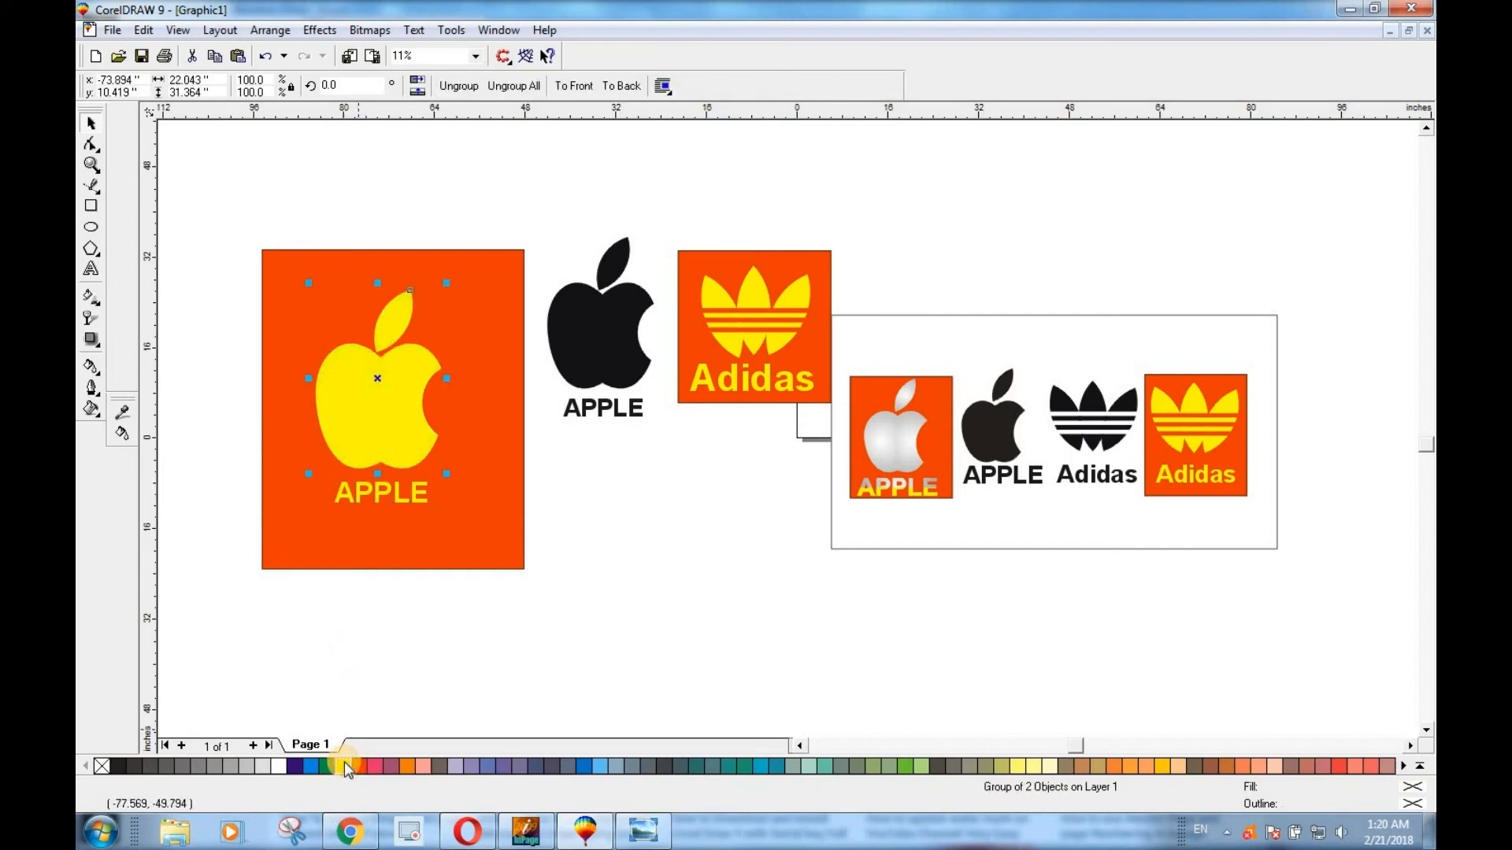
left_click(406, 764)
left_click(458, 765)
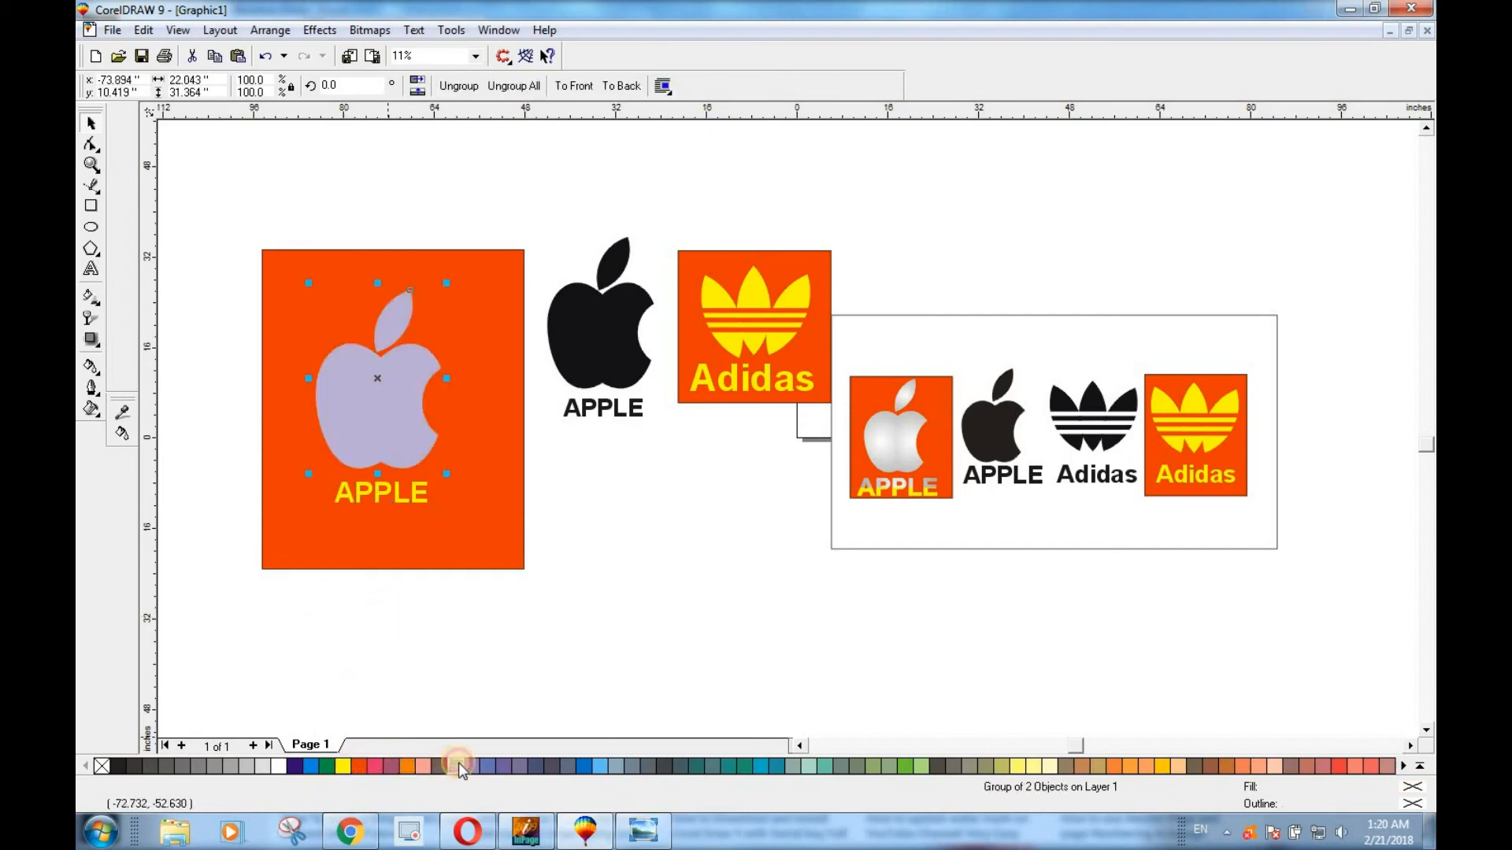
left_click(212, 765)
left_click(199, 764)
left_click(187, 764)
left_click(145, 762)
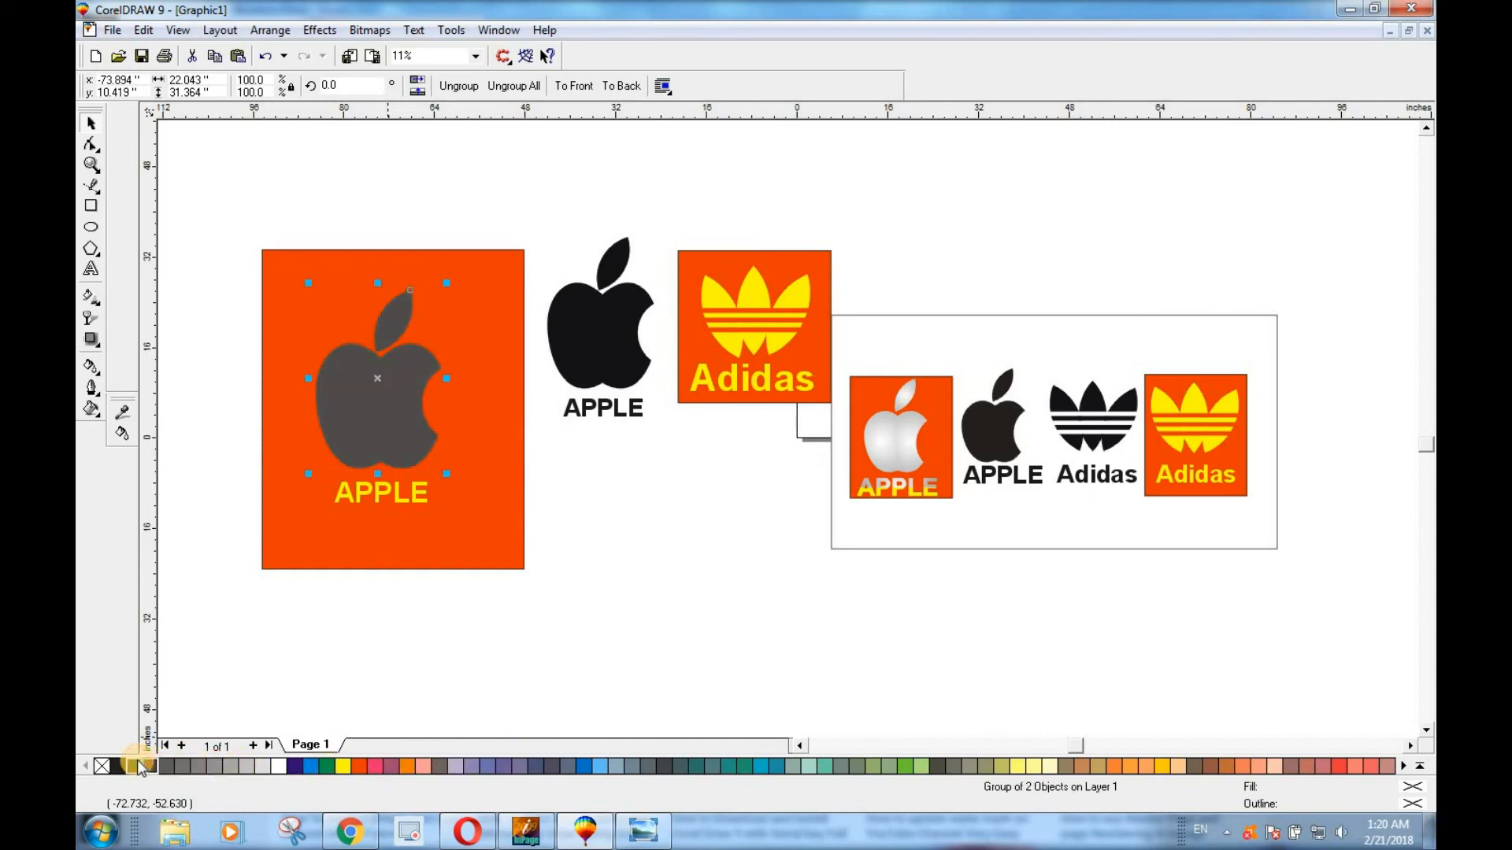
left_click(260, 767)
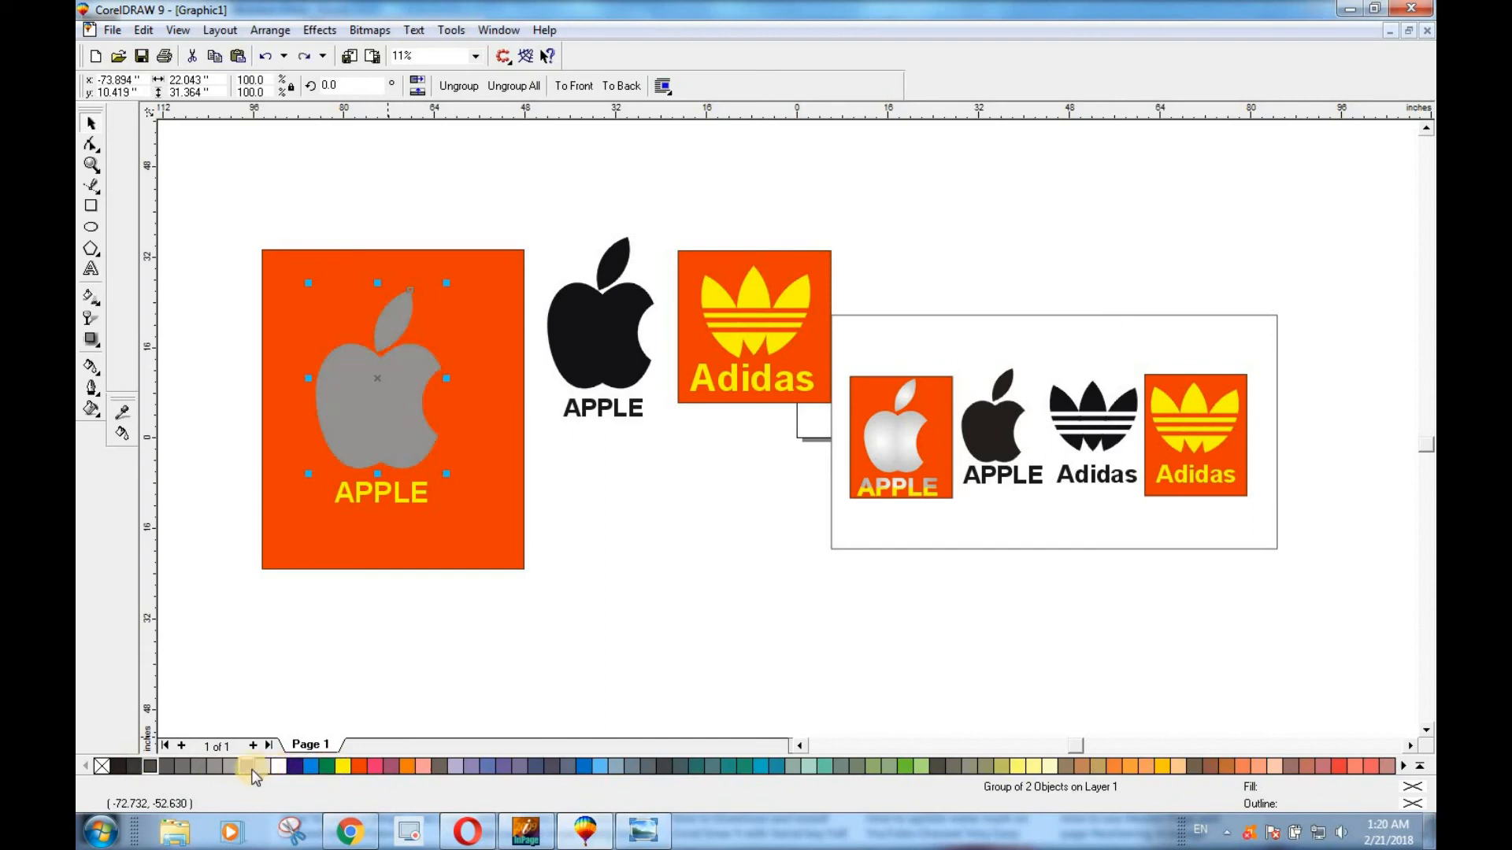
key("ctrl+z")
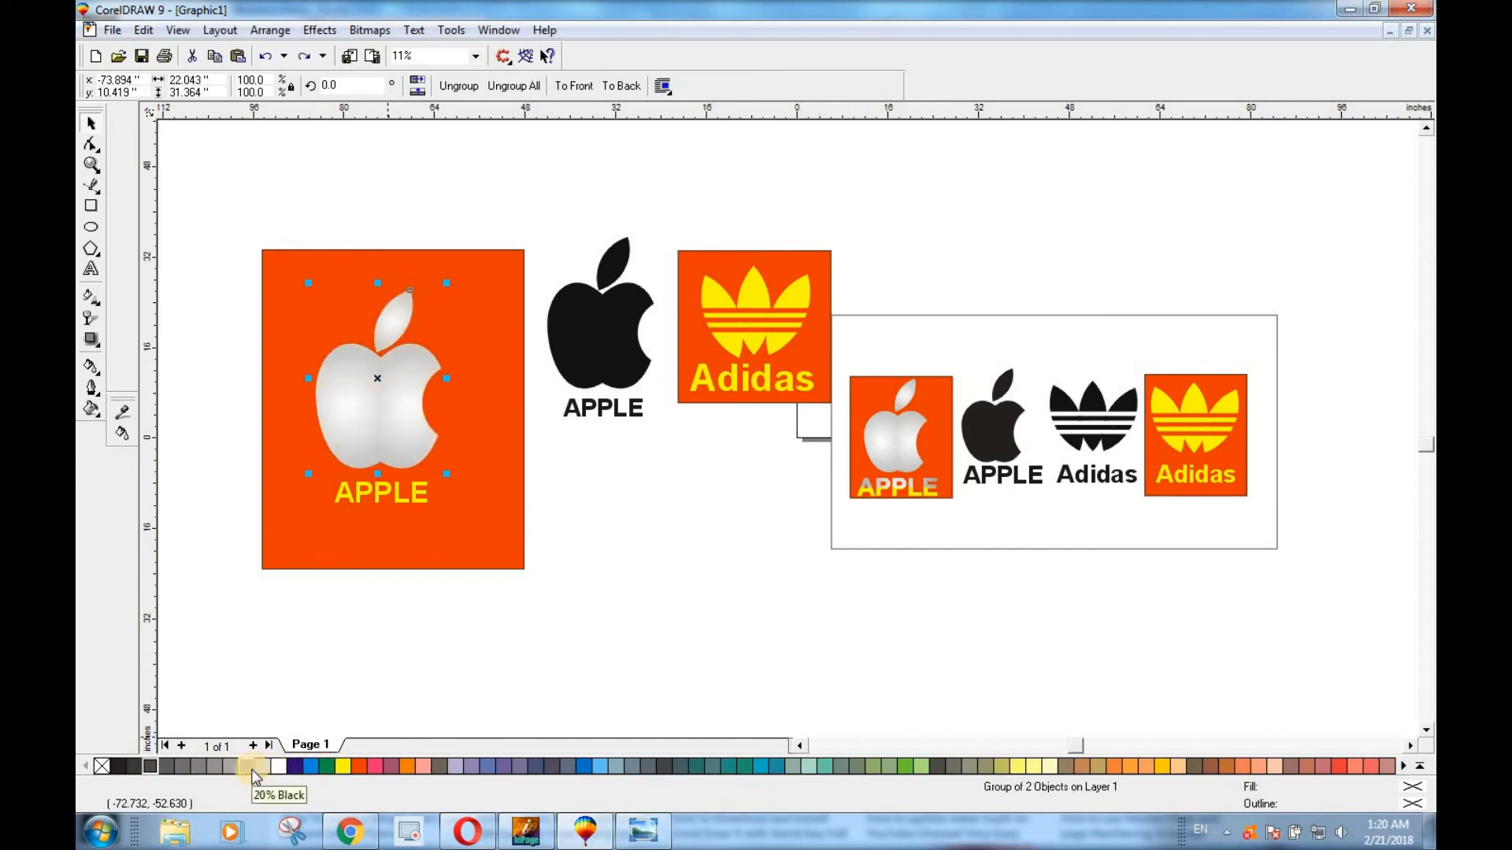
left_click(378, 661)
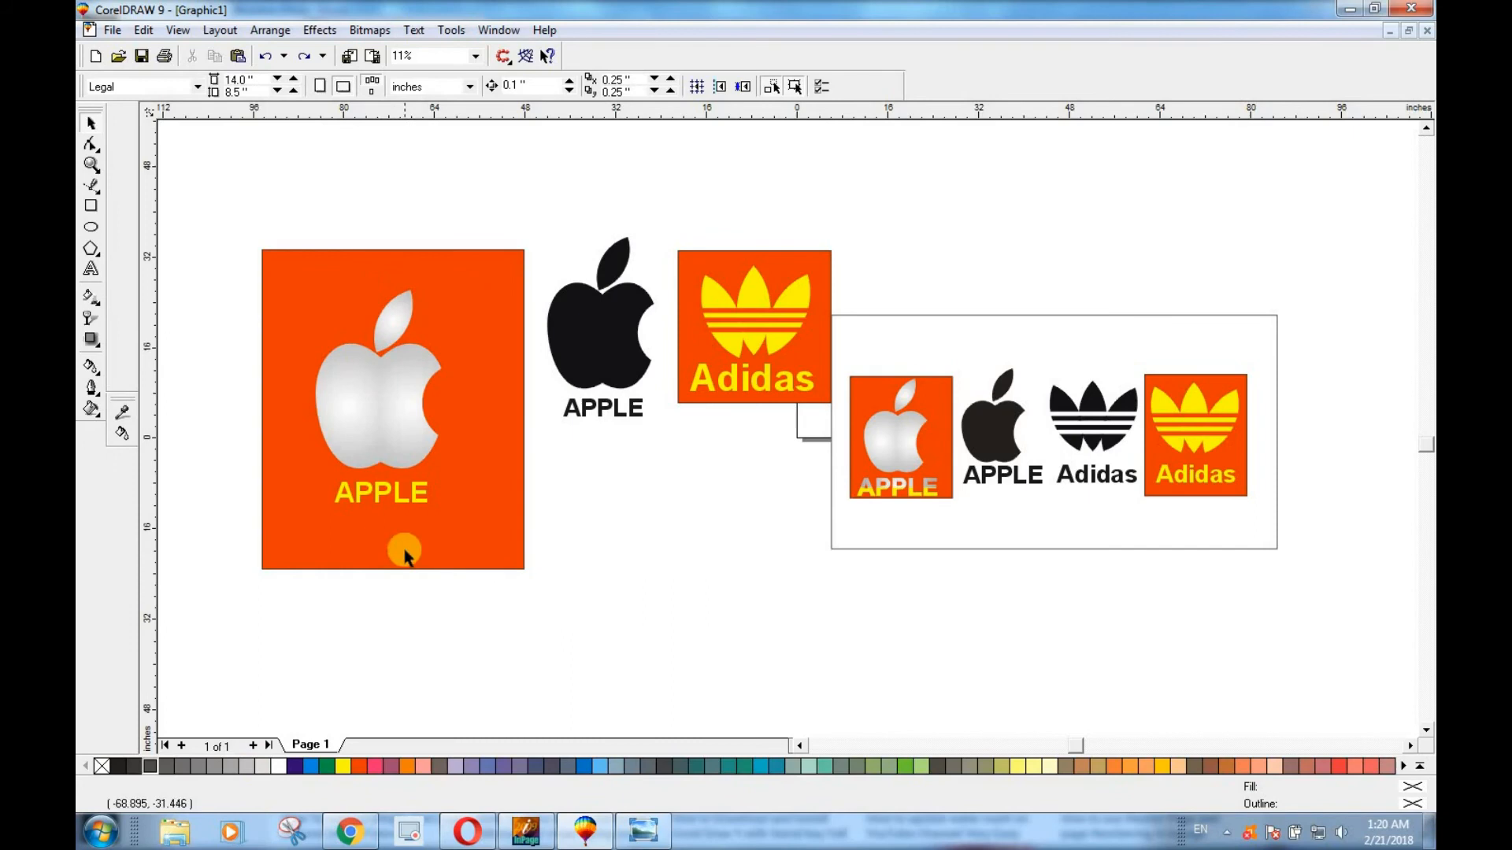
Undo the yellow fill on the APPLE text and give it a Radial two-color fountain fill from light gray to white.
left_click(385, 490)
key("ctrl+z")
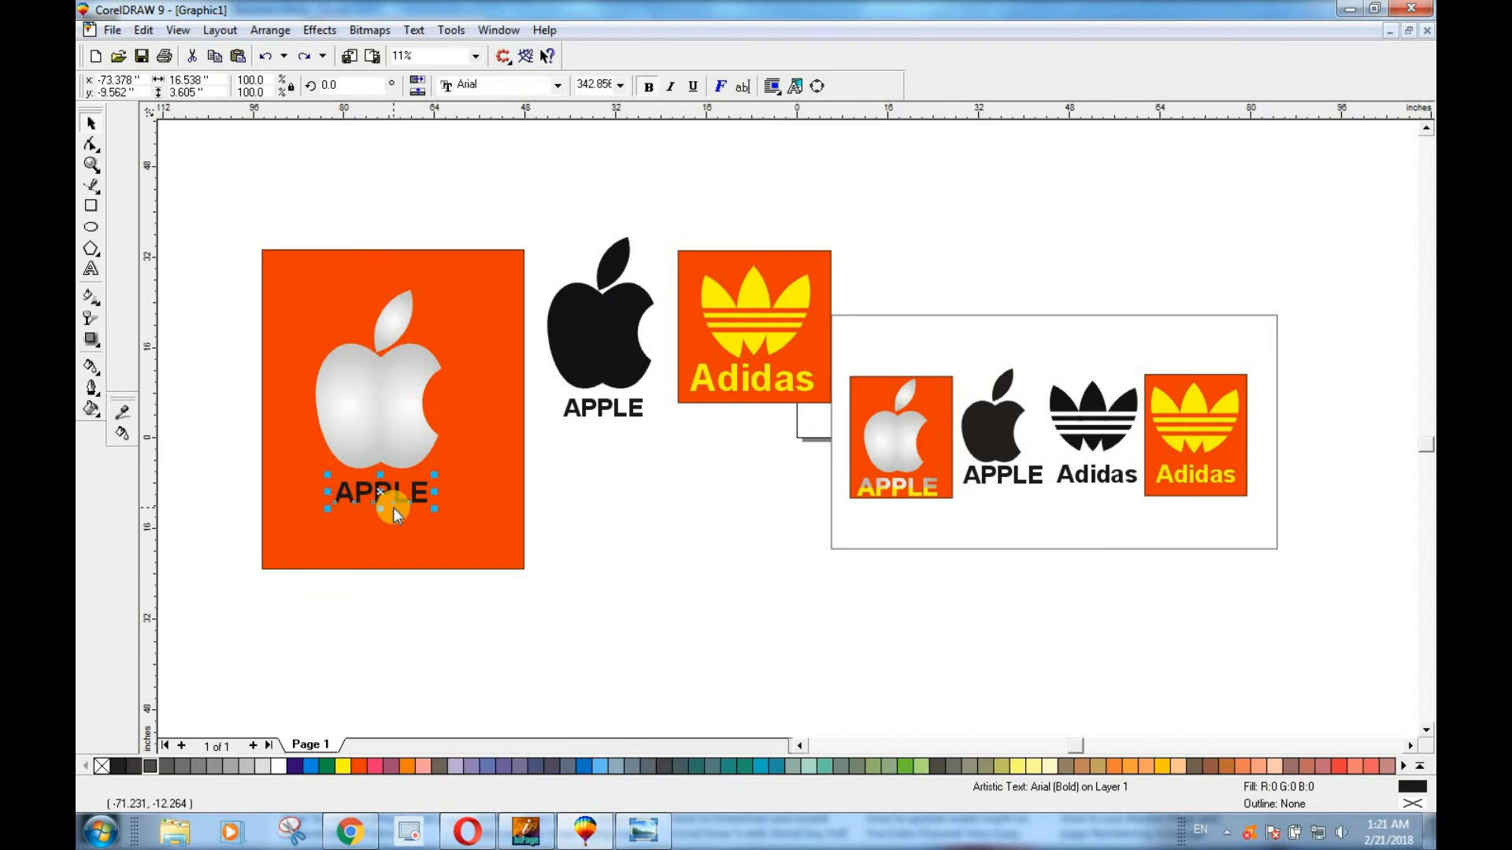
key("F11")
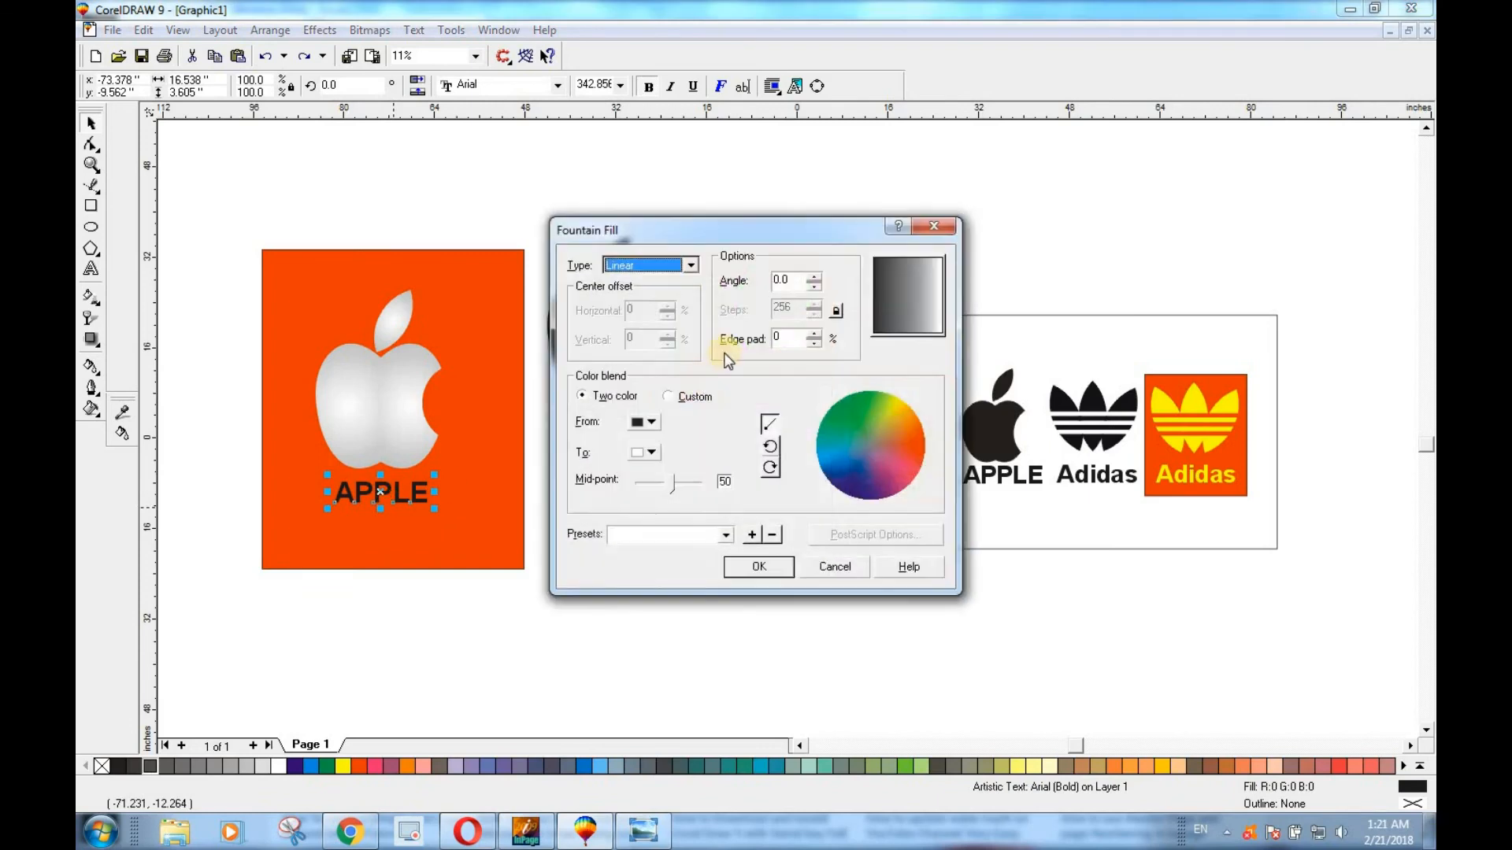
left_click(650, 424)
left_click(669, 455)
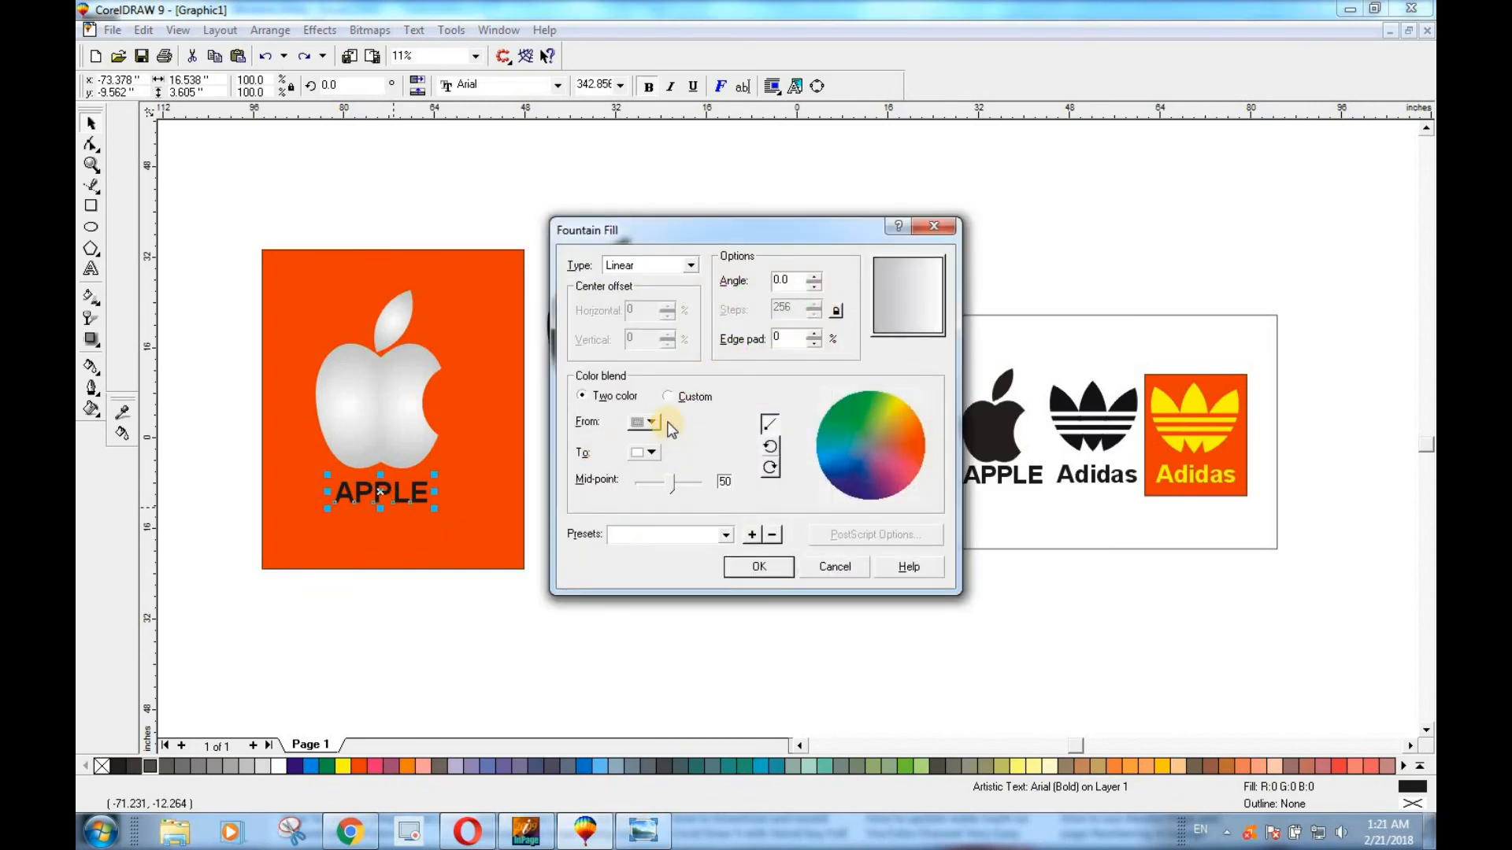
left_click(668, 273)
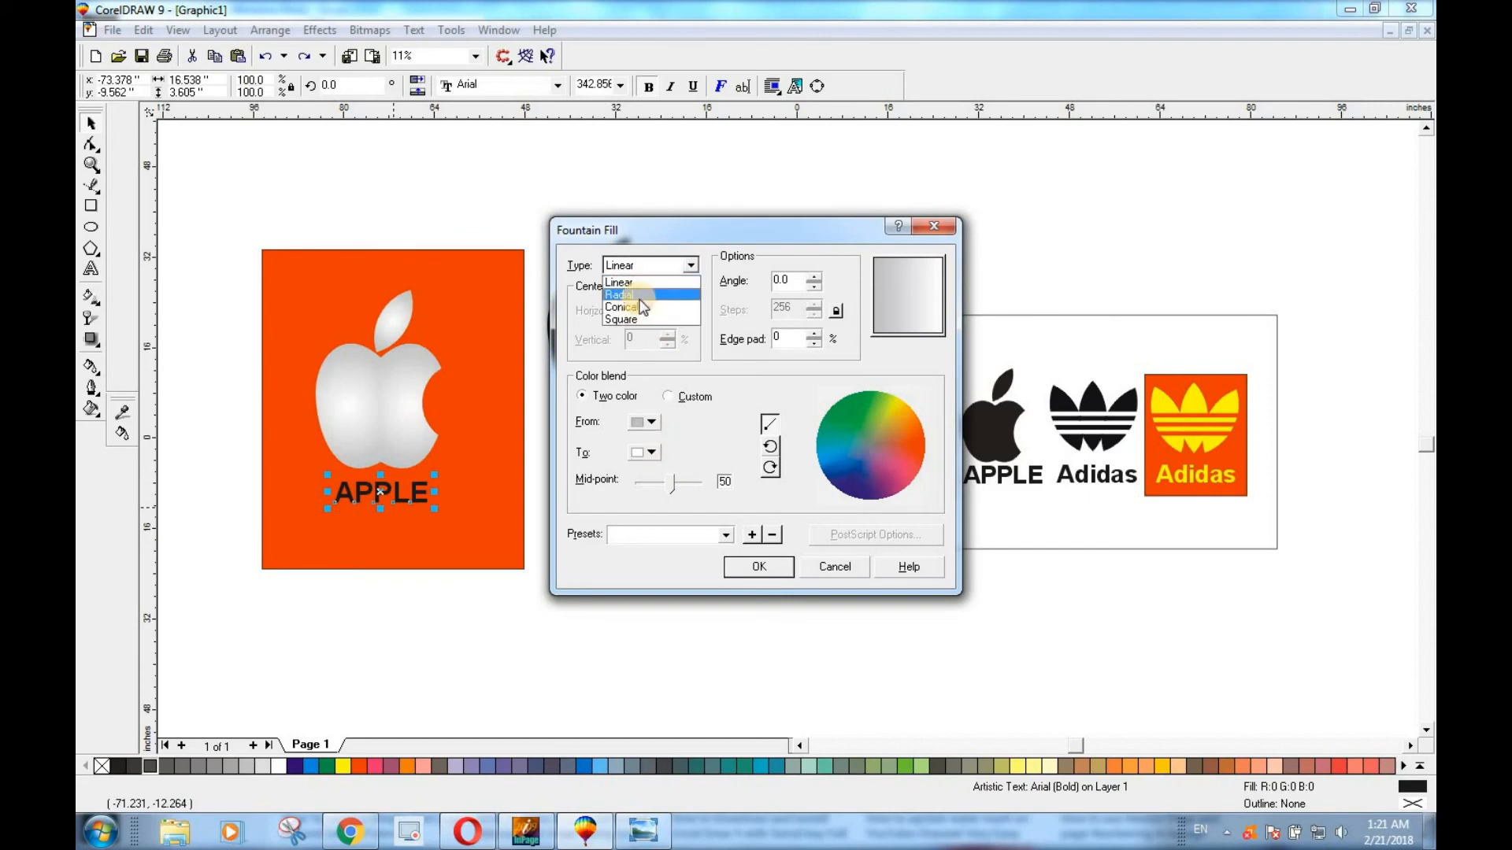
left_click(629, 294)
left_click(755, 575)
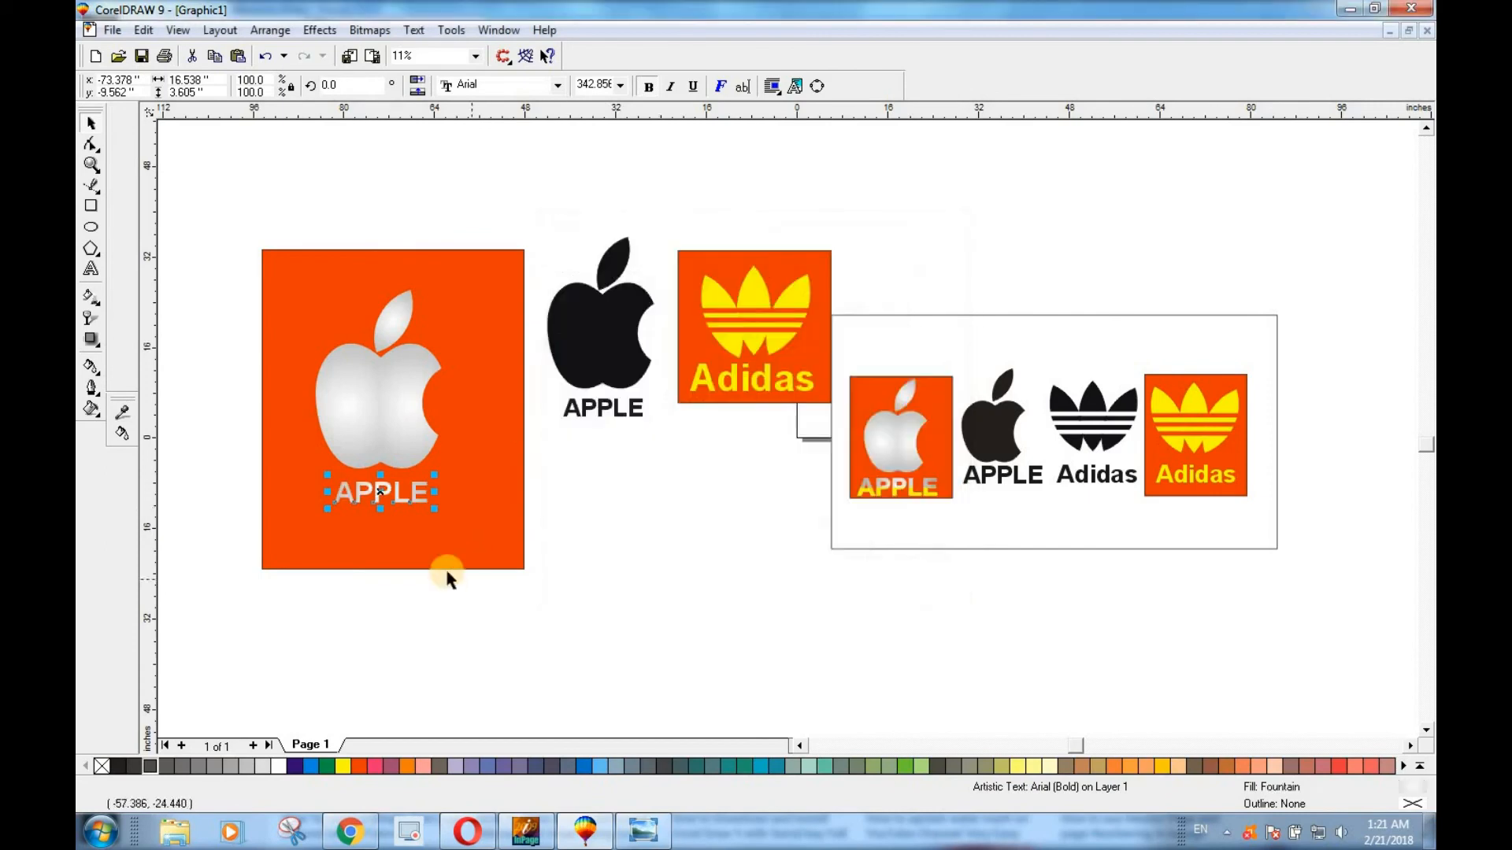
Draw a rectangle about 27.1 by 6.1 inches from the middle of the large badge's APPLE text downward, fill it Yellow and remove its outline.
left_click(438, 570)
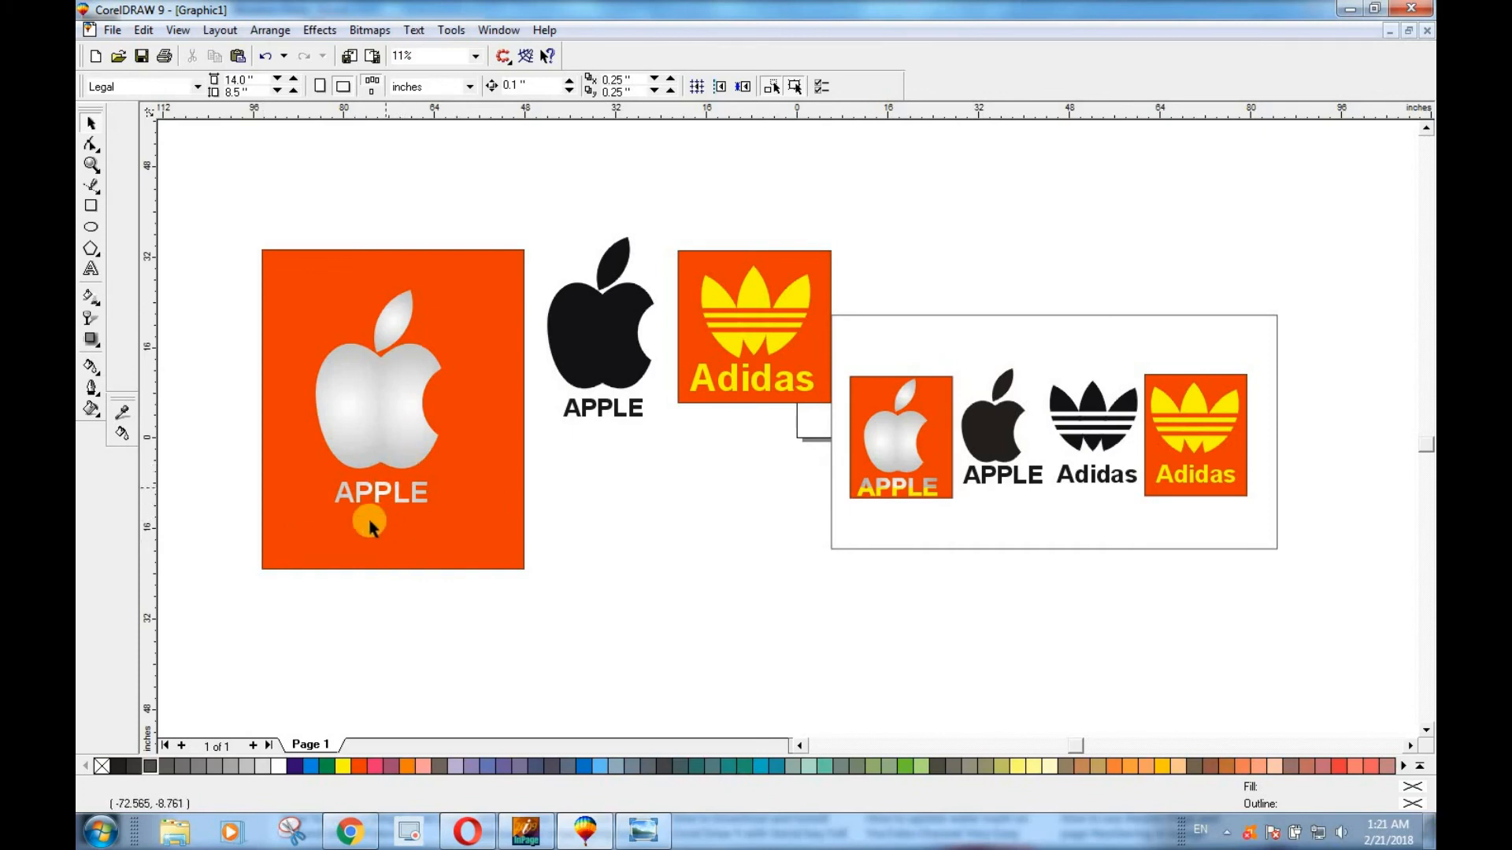
scroll(368, 482, "up", 2)
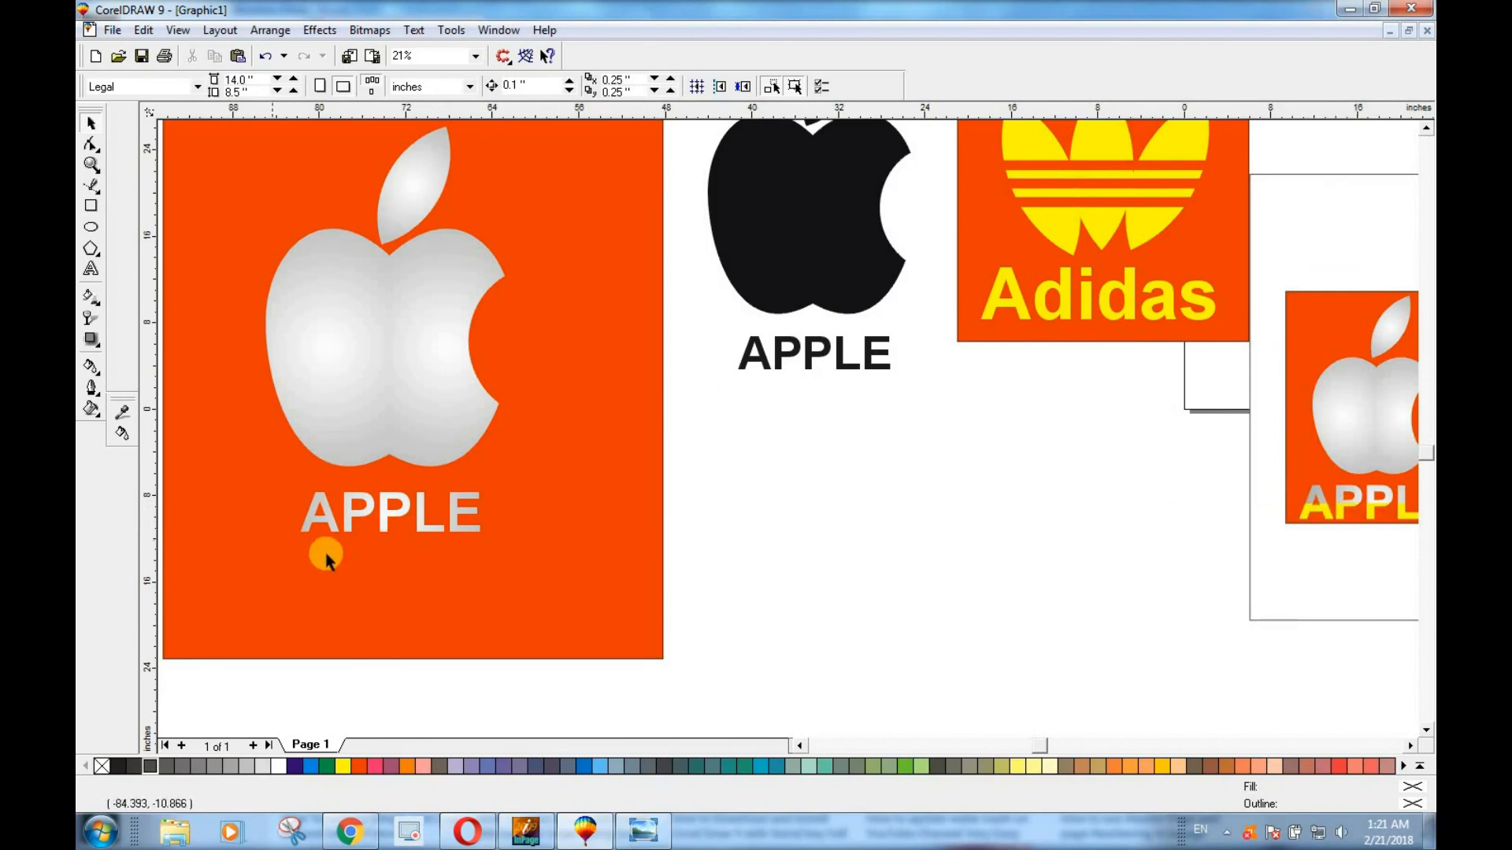
left_click(91, 206)
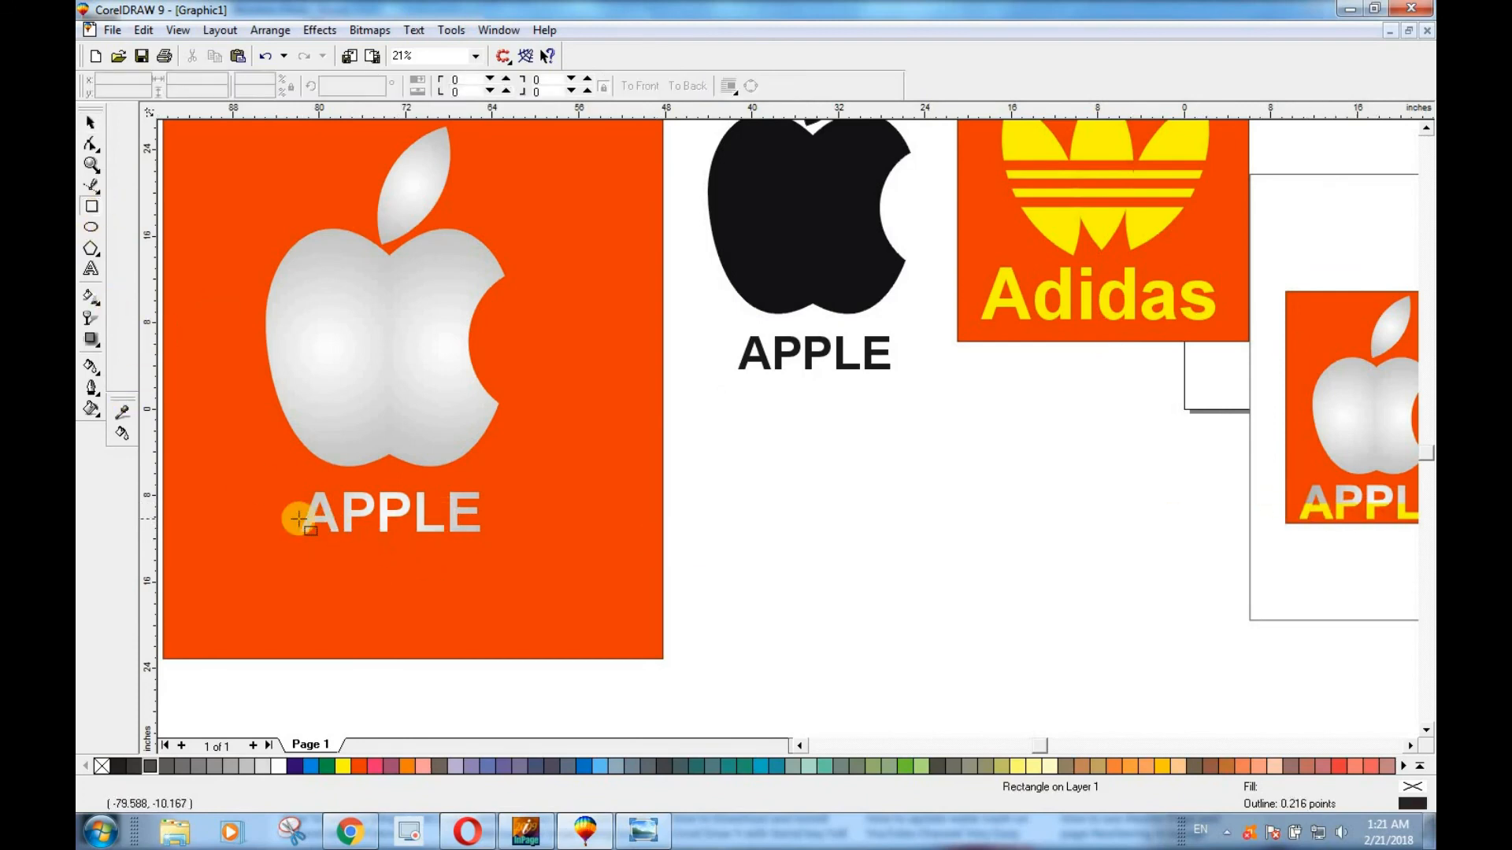
left_click_drag(262, 515, 554, 581)
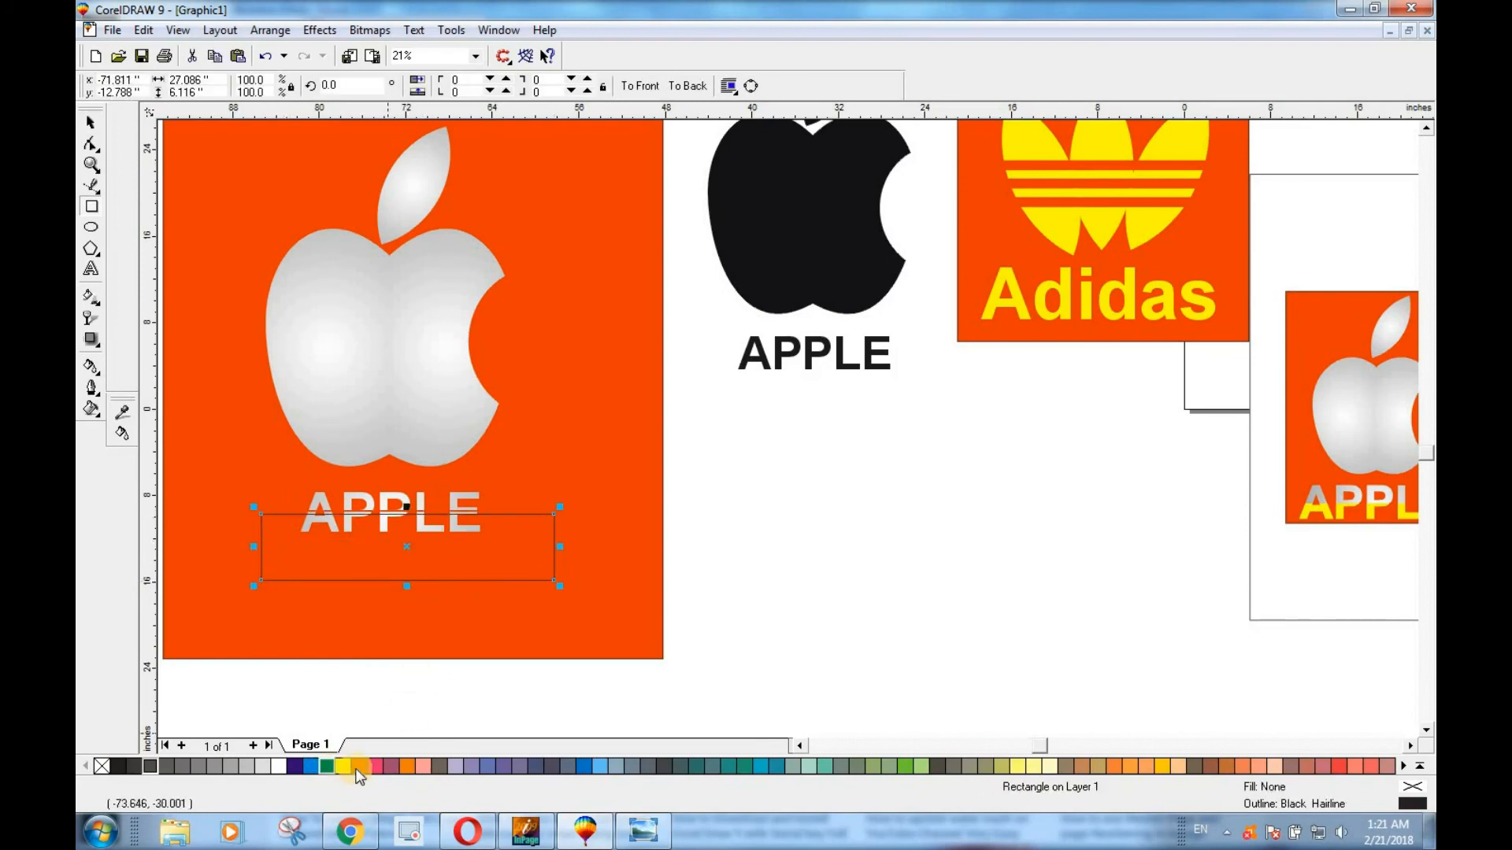
left_click(344, 766)
right_click(101, 767)
left_click(89, 124)
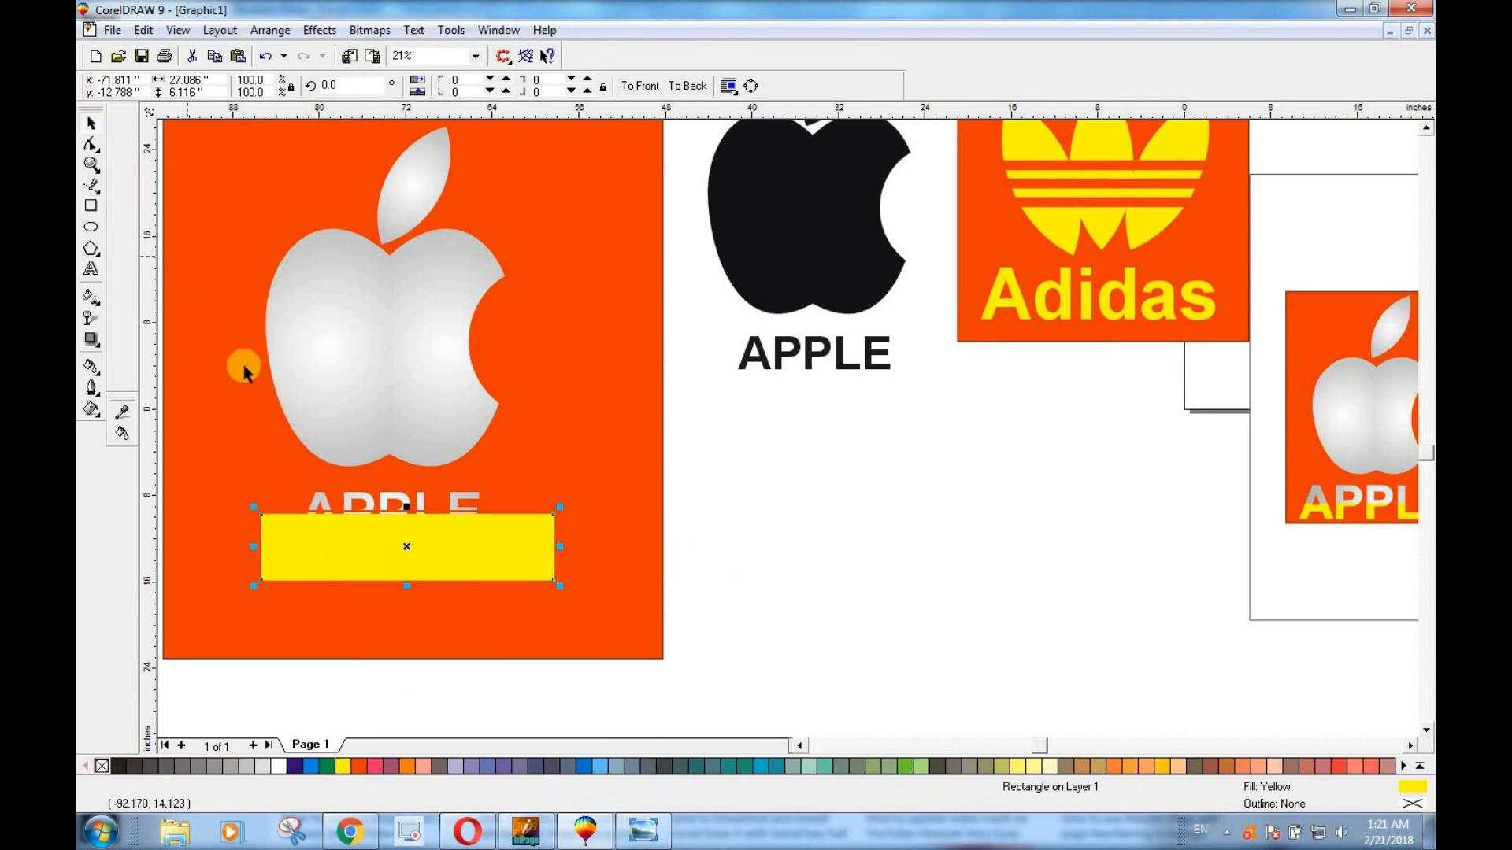
Move the yellow rectangle off the text and PowerClip it inside the APPLE text on the large red badge.
left_click_drag(339, 552, 500, 639)
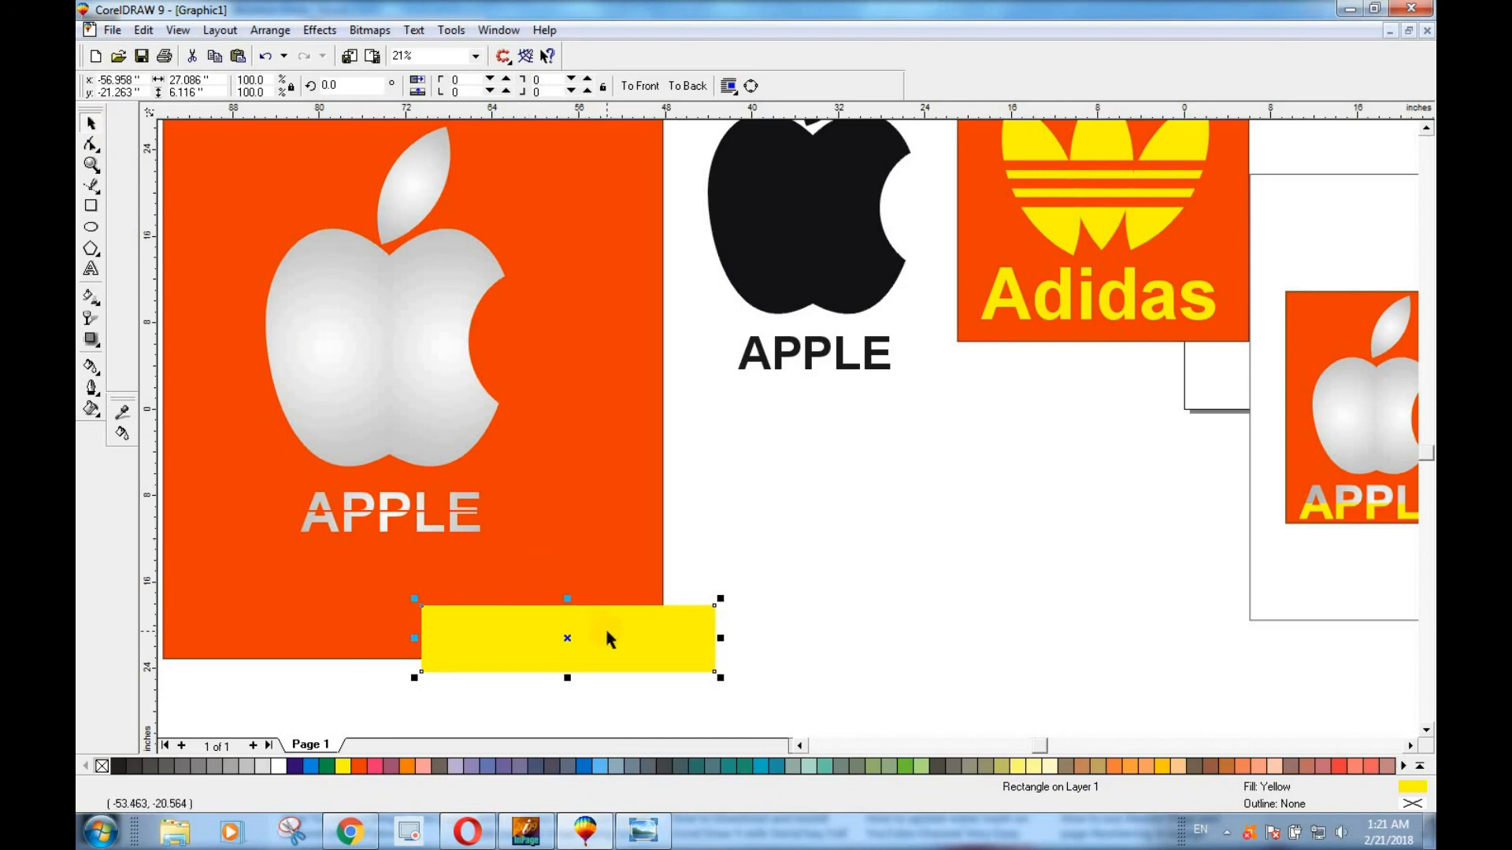
left_click_drag(606, 631, 396, 501)
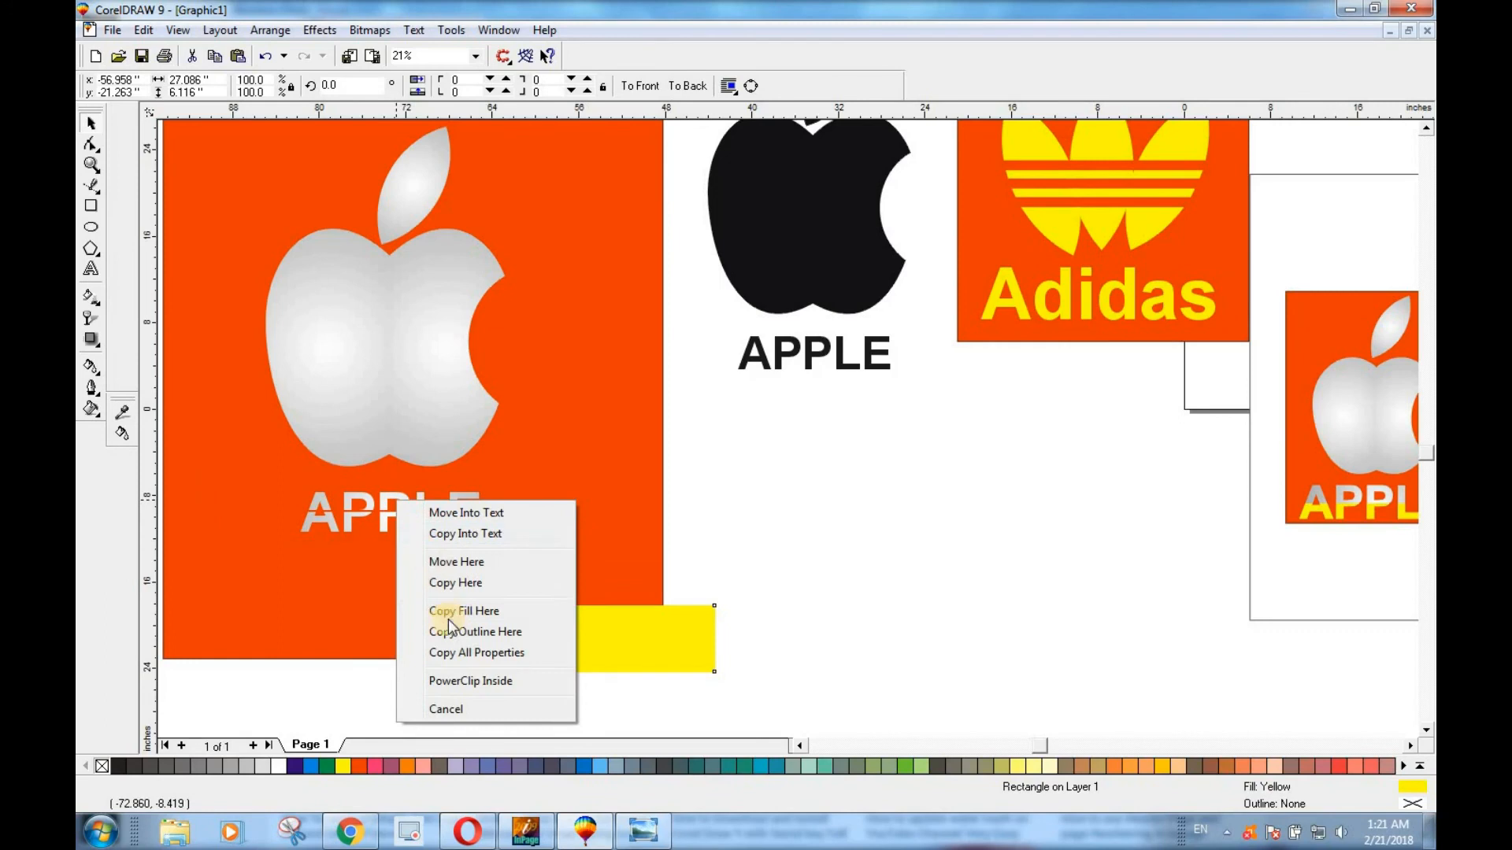
left_click(479, 682)
Edit the PowerClip contents, lowering the yellow rectangle so it fills only the lower half of the APPLE letters, and finish editing.
right_click(404, 506)
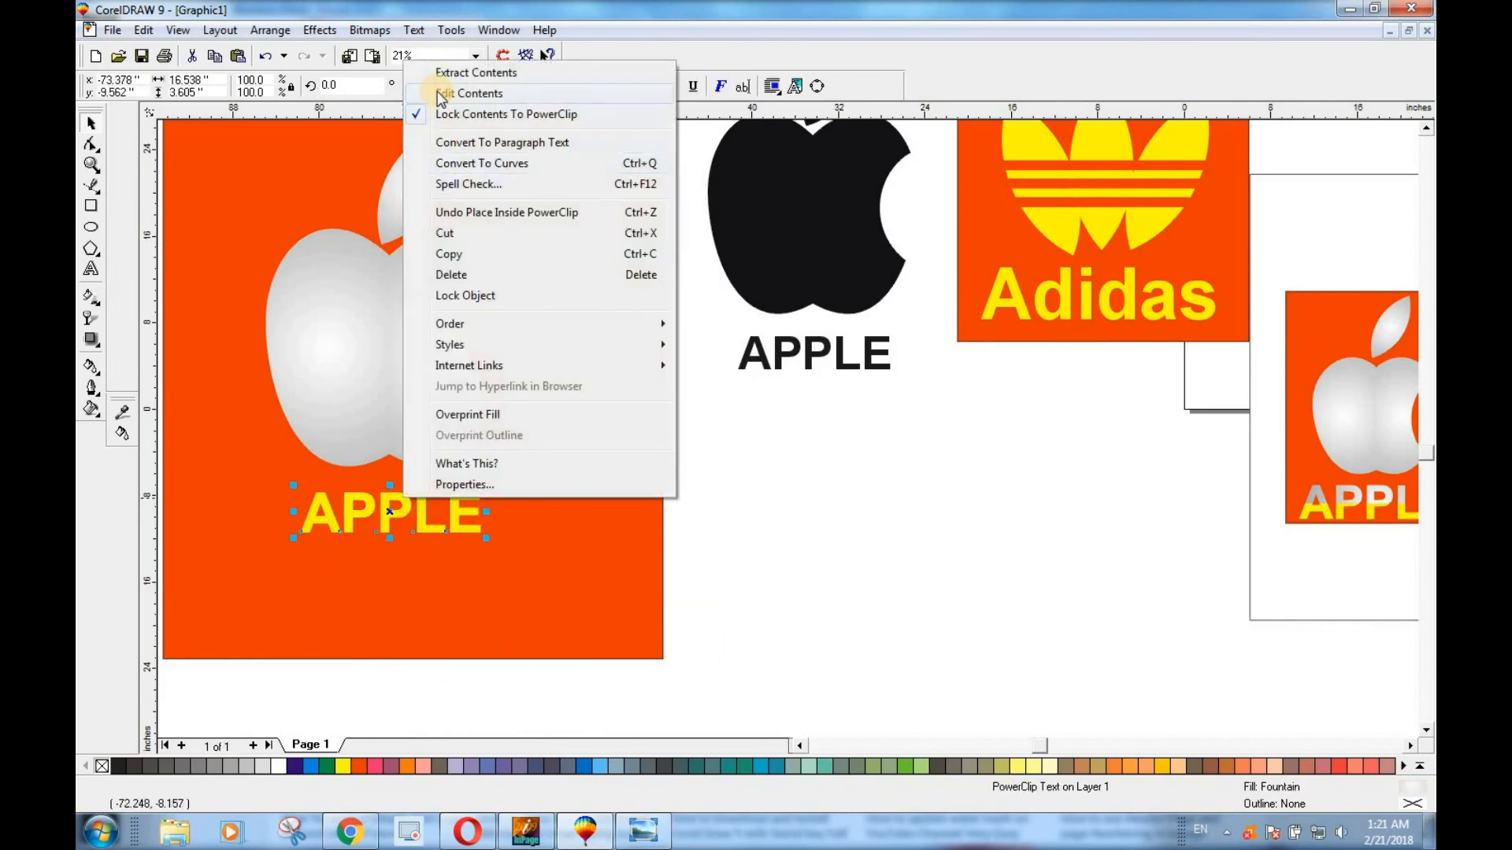
left_click(464, 92)
mouse_move(391, 543)
left_mouse_down()
mouse_move(392, 579)
mouse_move(401, 551)
left_mouse_up()
right_click(404, 551)
left_click(470, 149)
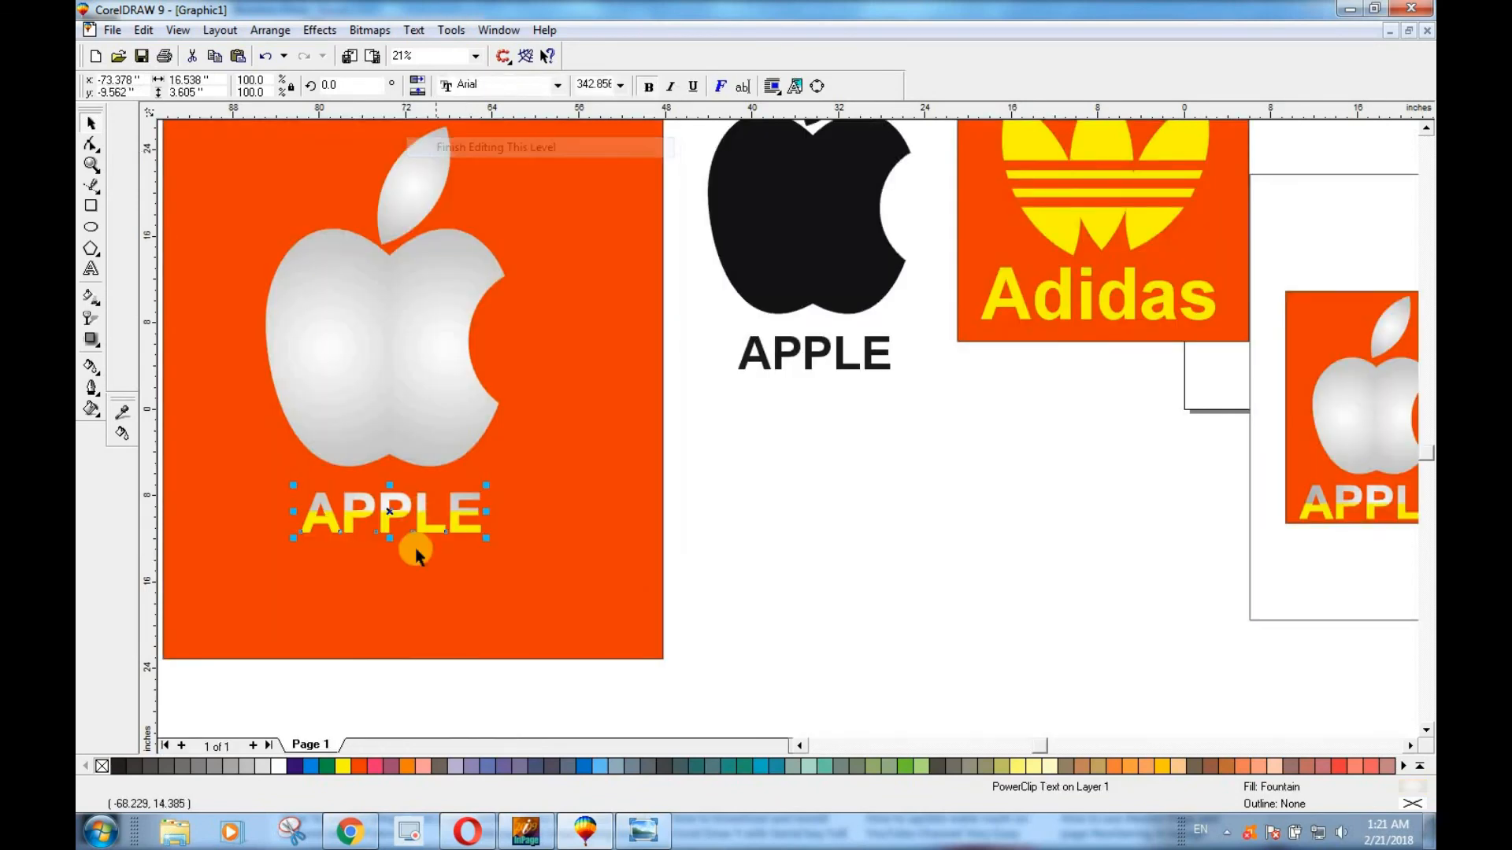
left_click(752, 607)
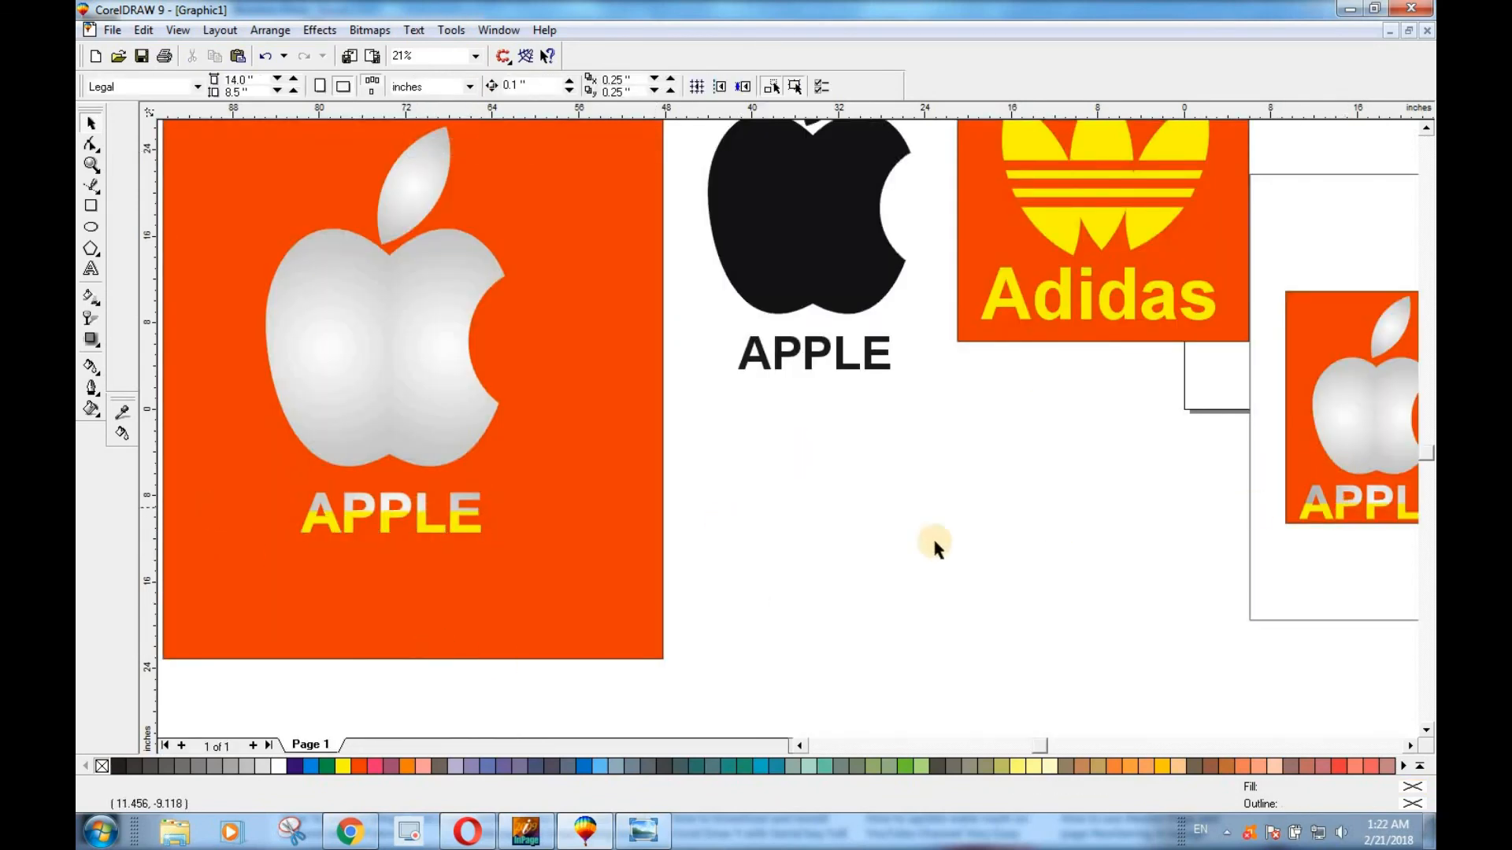
Scale down the whole silver Apple badge with its text and place it beside the black Apple logo.
scroll(929, 539, "down", 3)
left_click(923, 458)
key("F4")
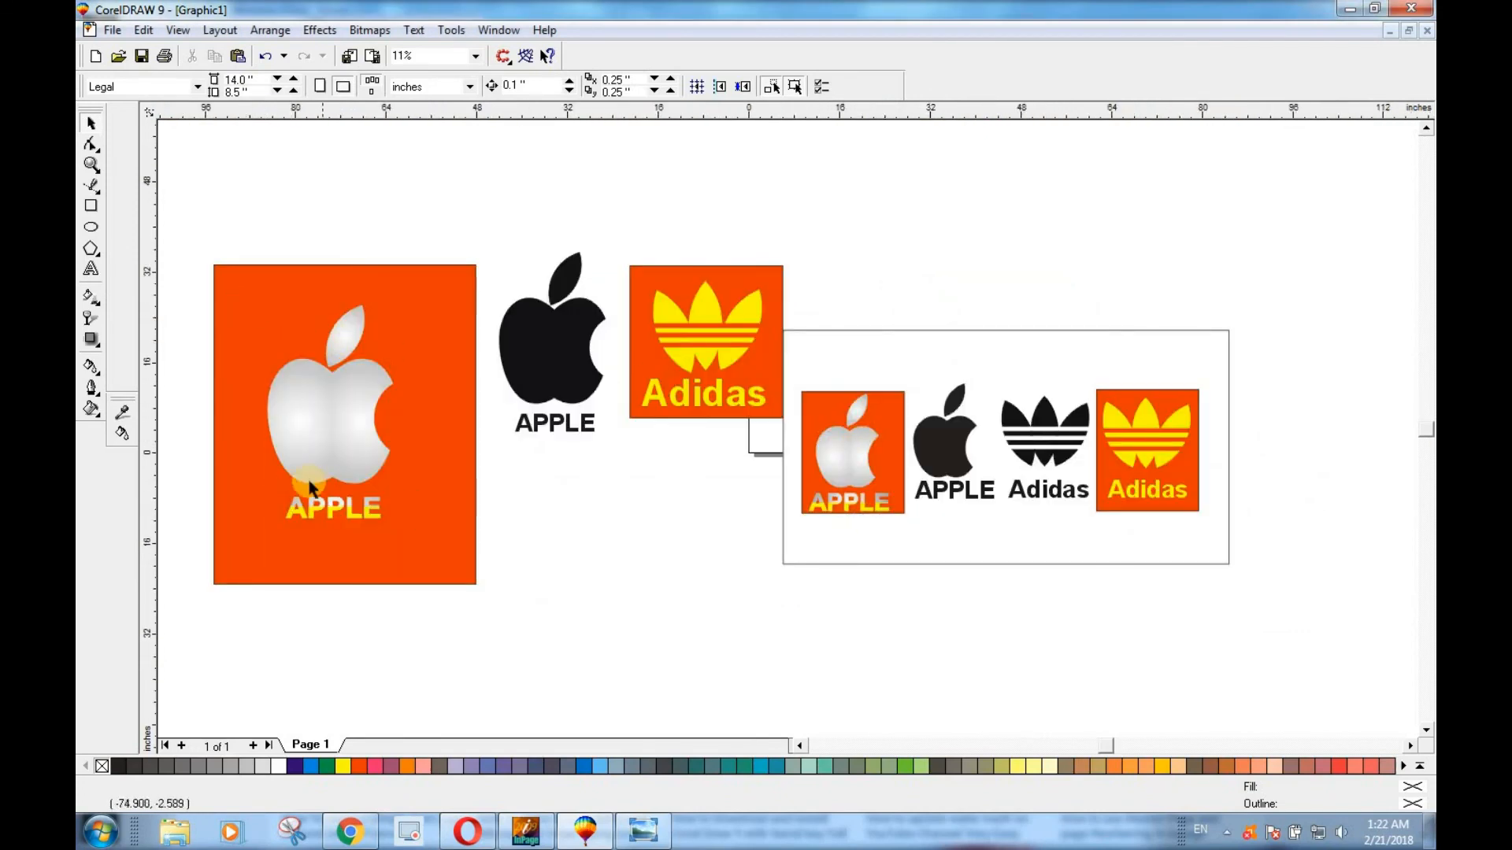
left_click_drag(186, 240, 410, 504)
left_click_drag(350, 441, 415, 369)
left_click(628, 484)
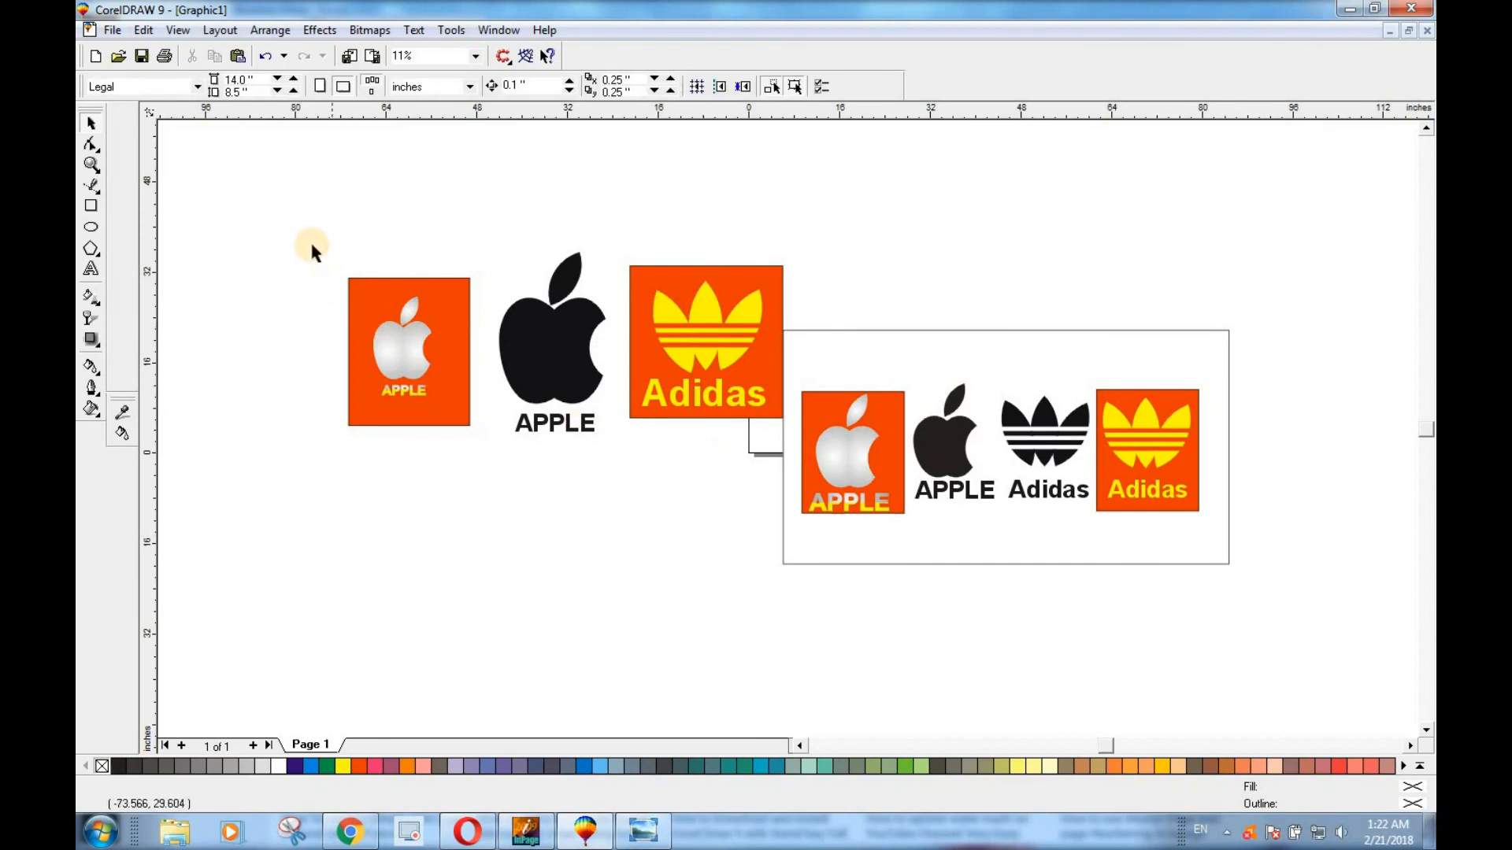
Enlarge the three recreated logos together to about 106 by 44 inches and check them in Full-Screen Preview.
left_click_drag(305, 247, 843, 523)
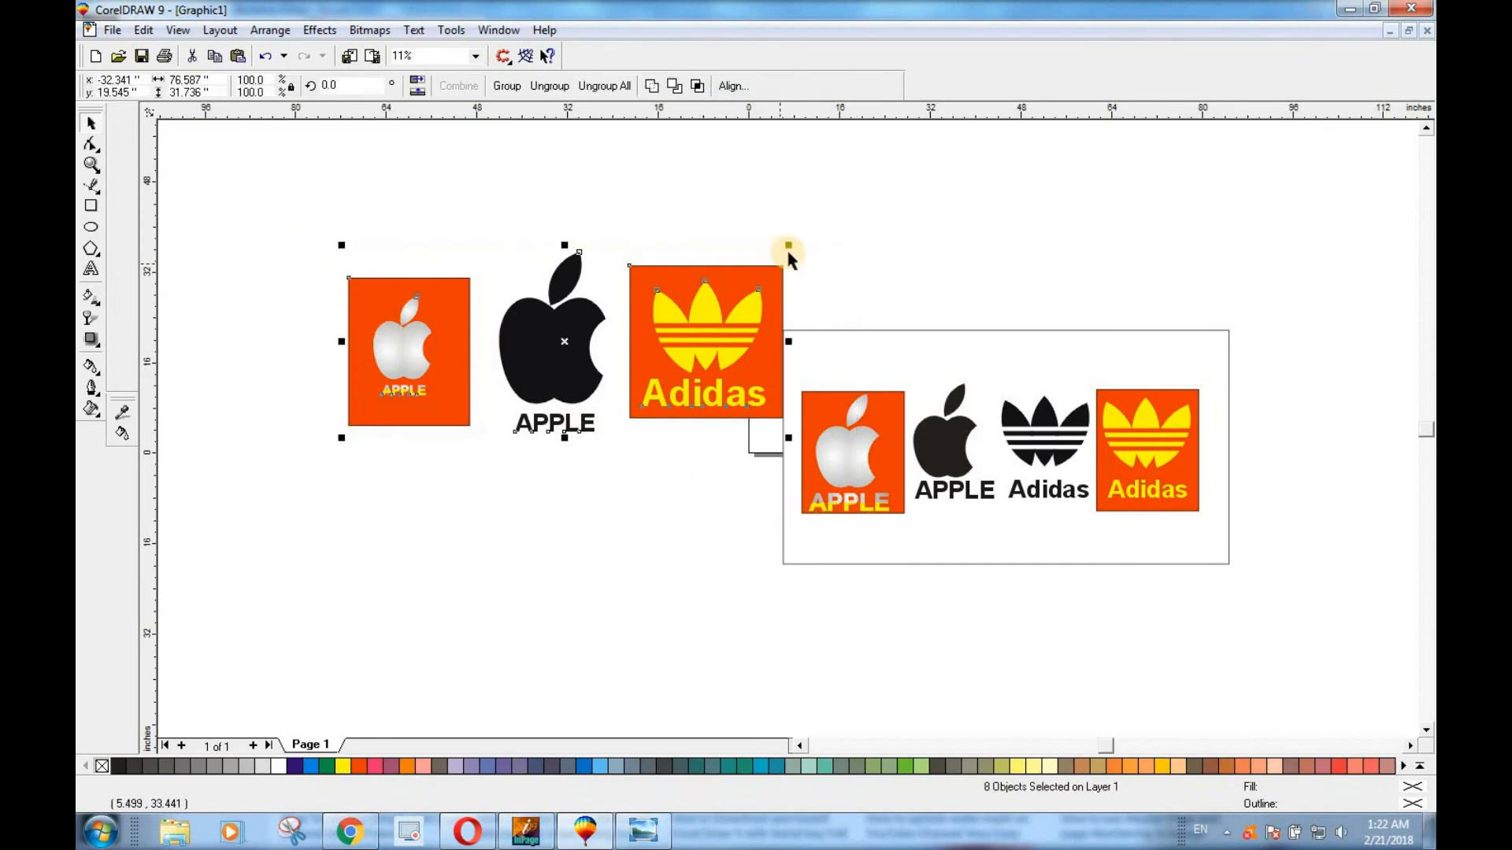
left_click_drag(849, 229, 954, 176)
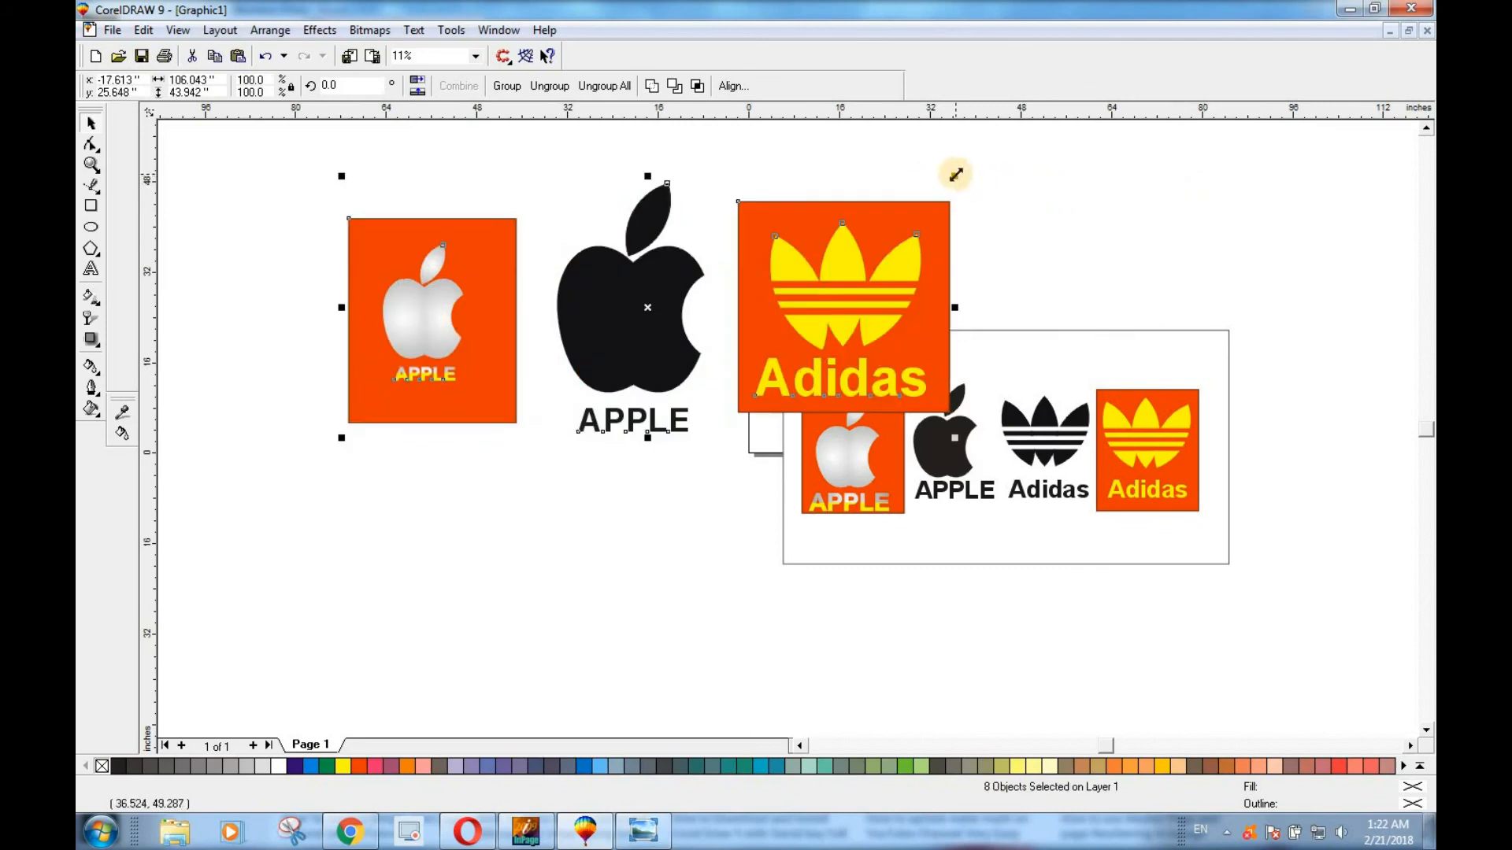
right_click(955, 175)
left_click(980, 187)
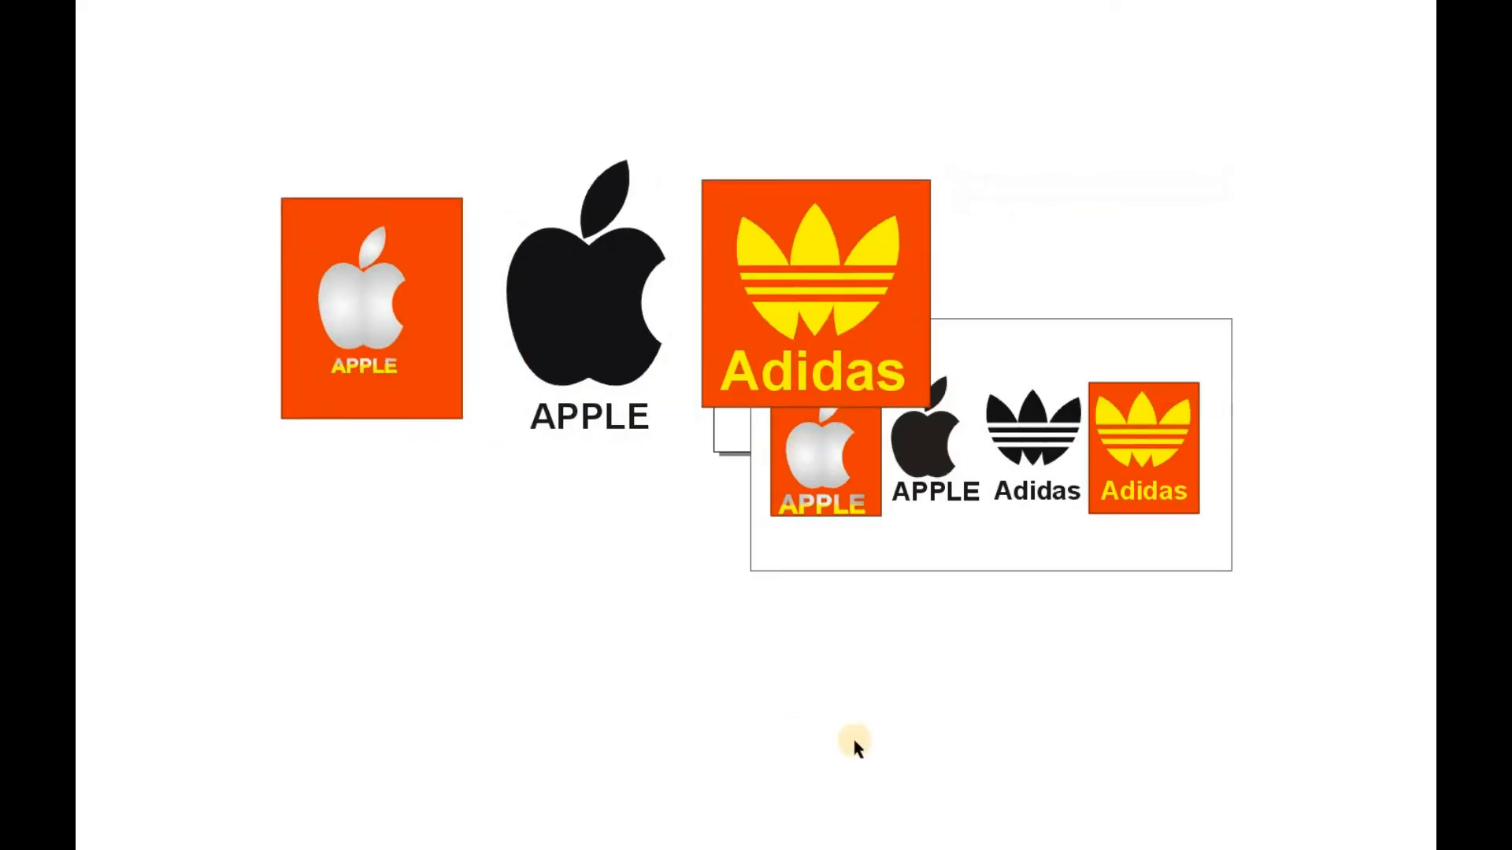
left_click(503, 409)
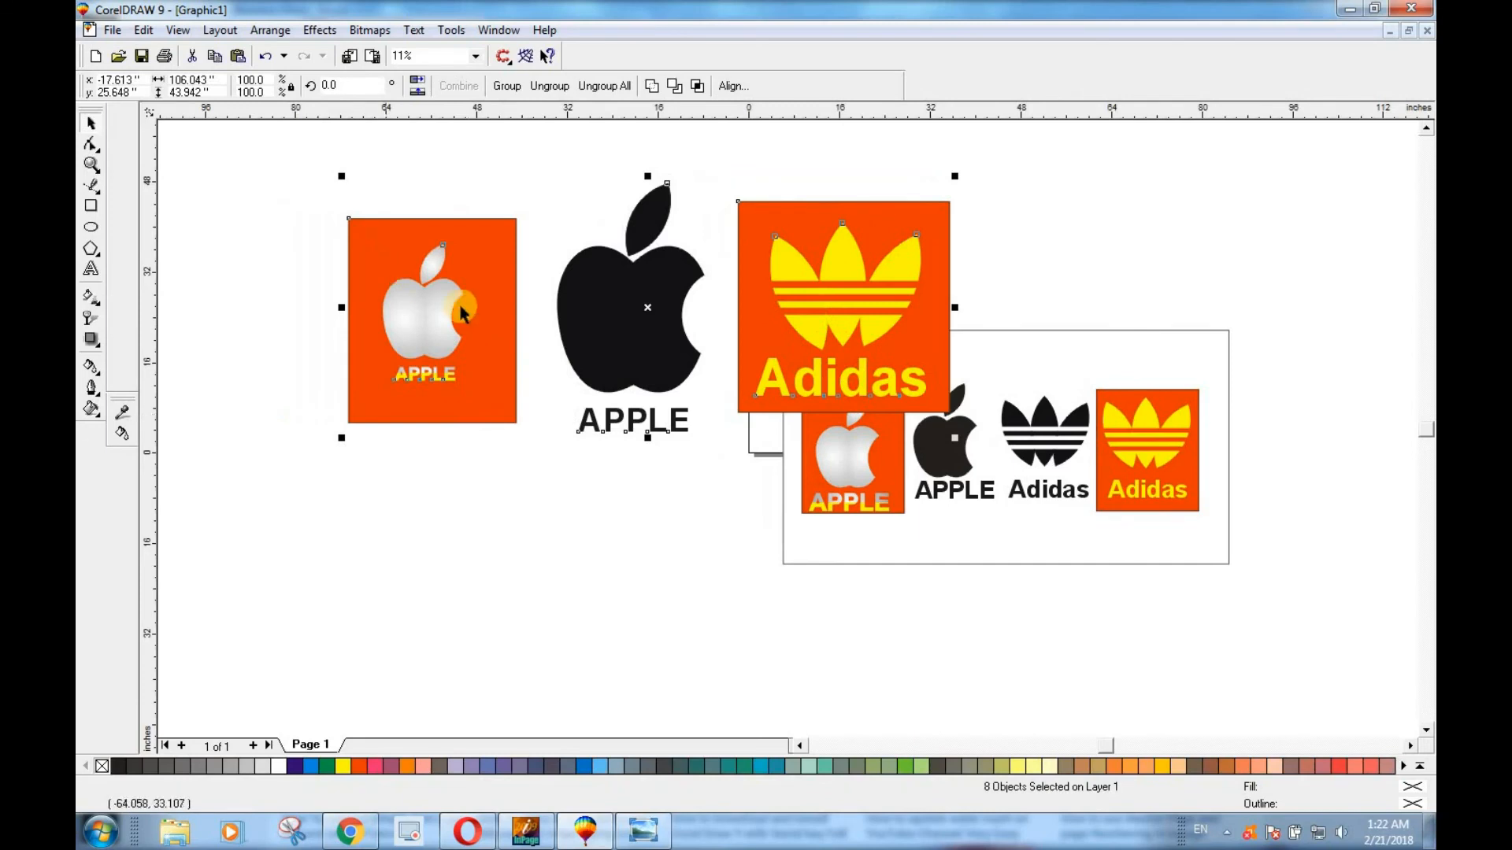
Move the three recreated logos together to just above the framed sample logos.
left_click_drag(463, 313, 341, 455)
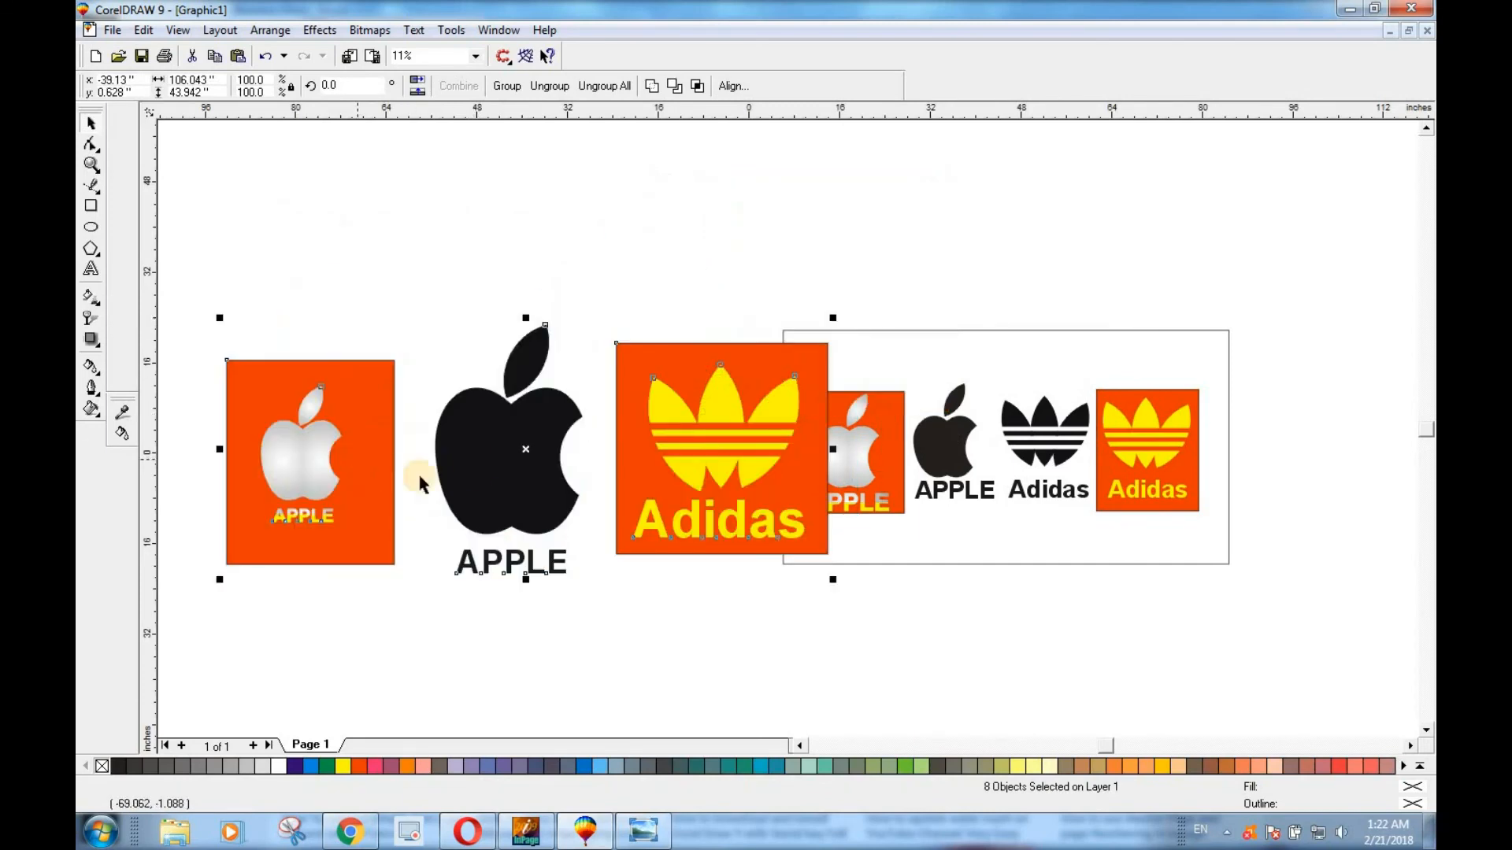
left_click_drag(622, 478, 1122, 245)
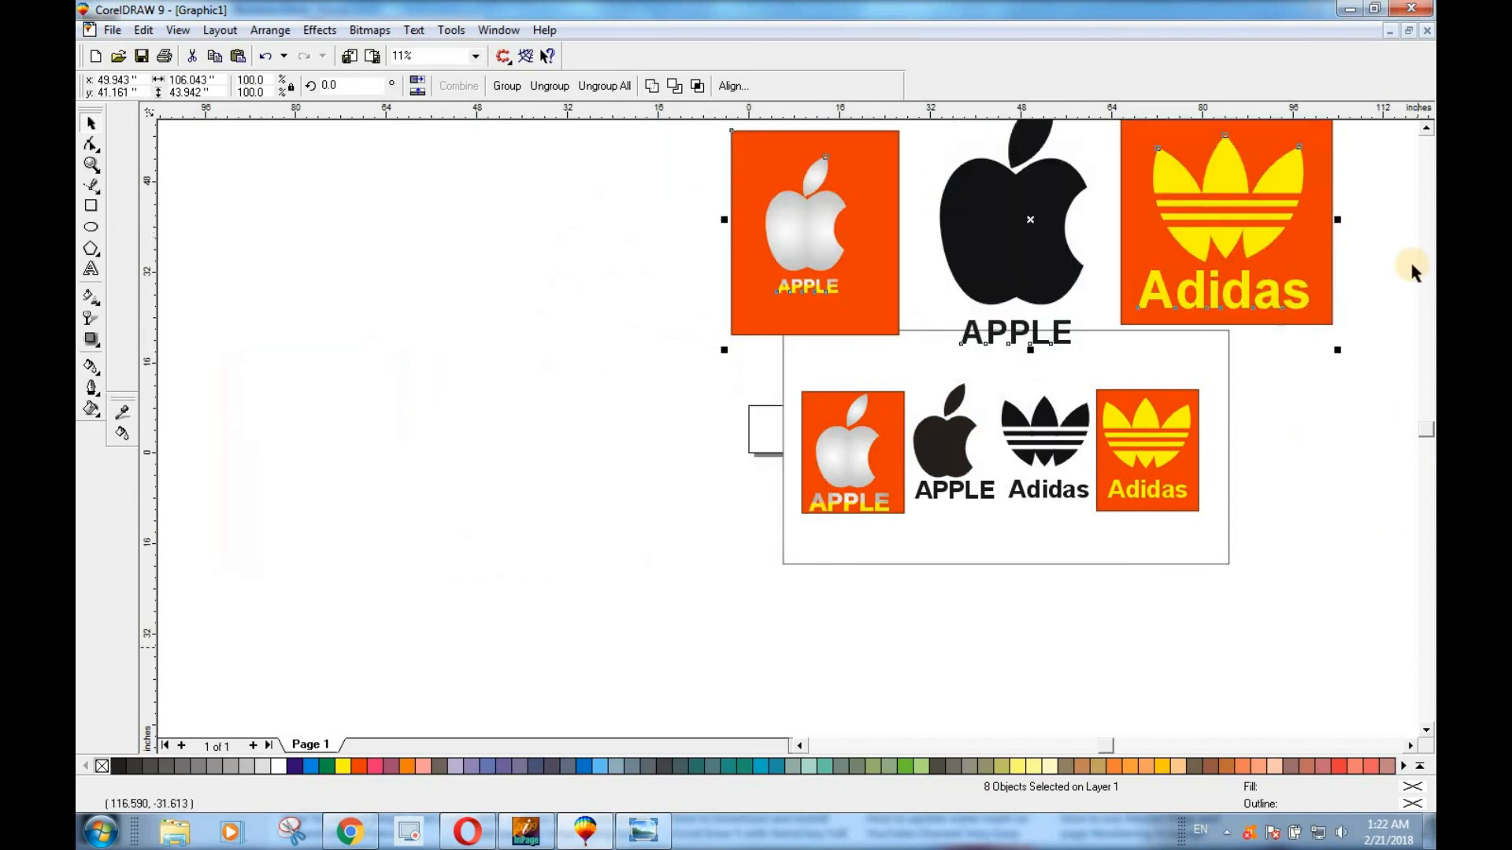
left_click(1426, 128)
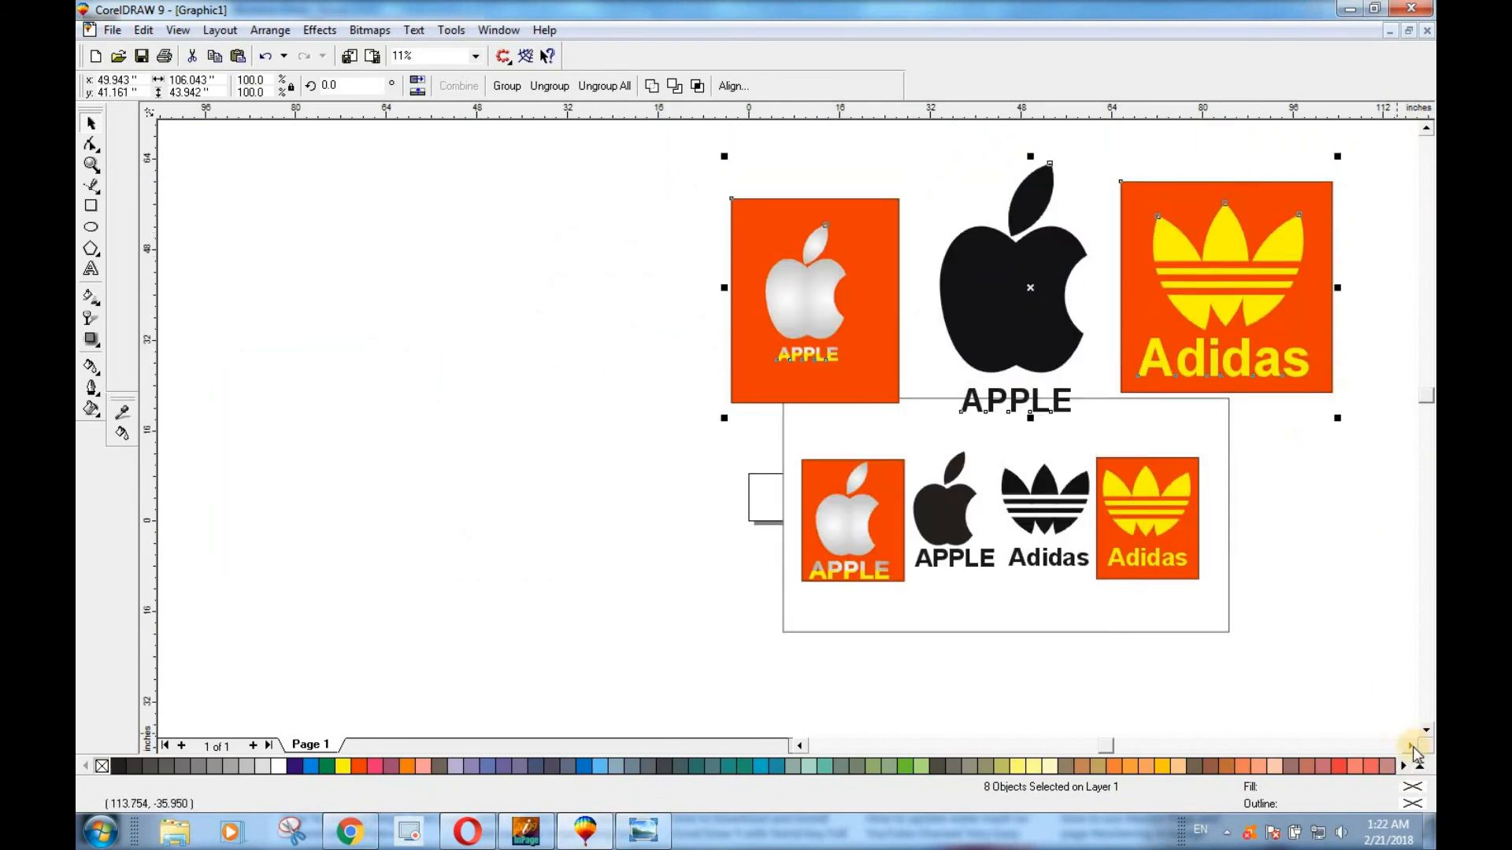
left_click(1411, 746)
Enlarge the recreated logos and the framed samples together to about 158 by 123 inches and show them in Full-Screen Preview.
left_click_drag(389, 139, 1147, 678)
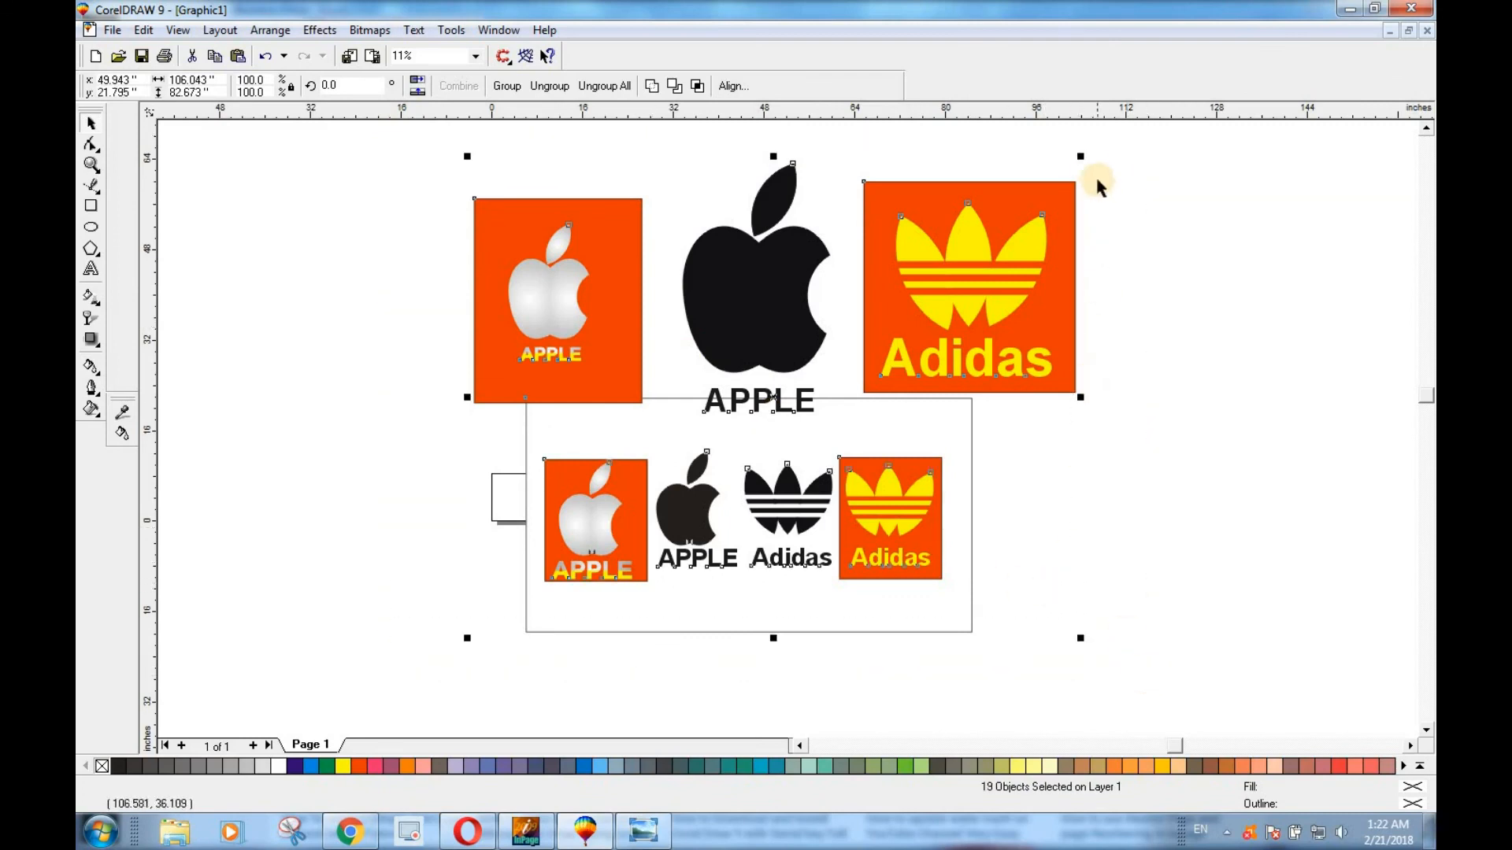
left_click_drag(1083, 156, 1157, 267)
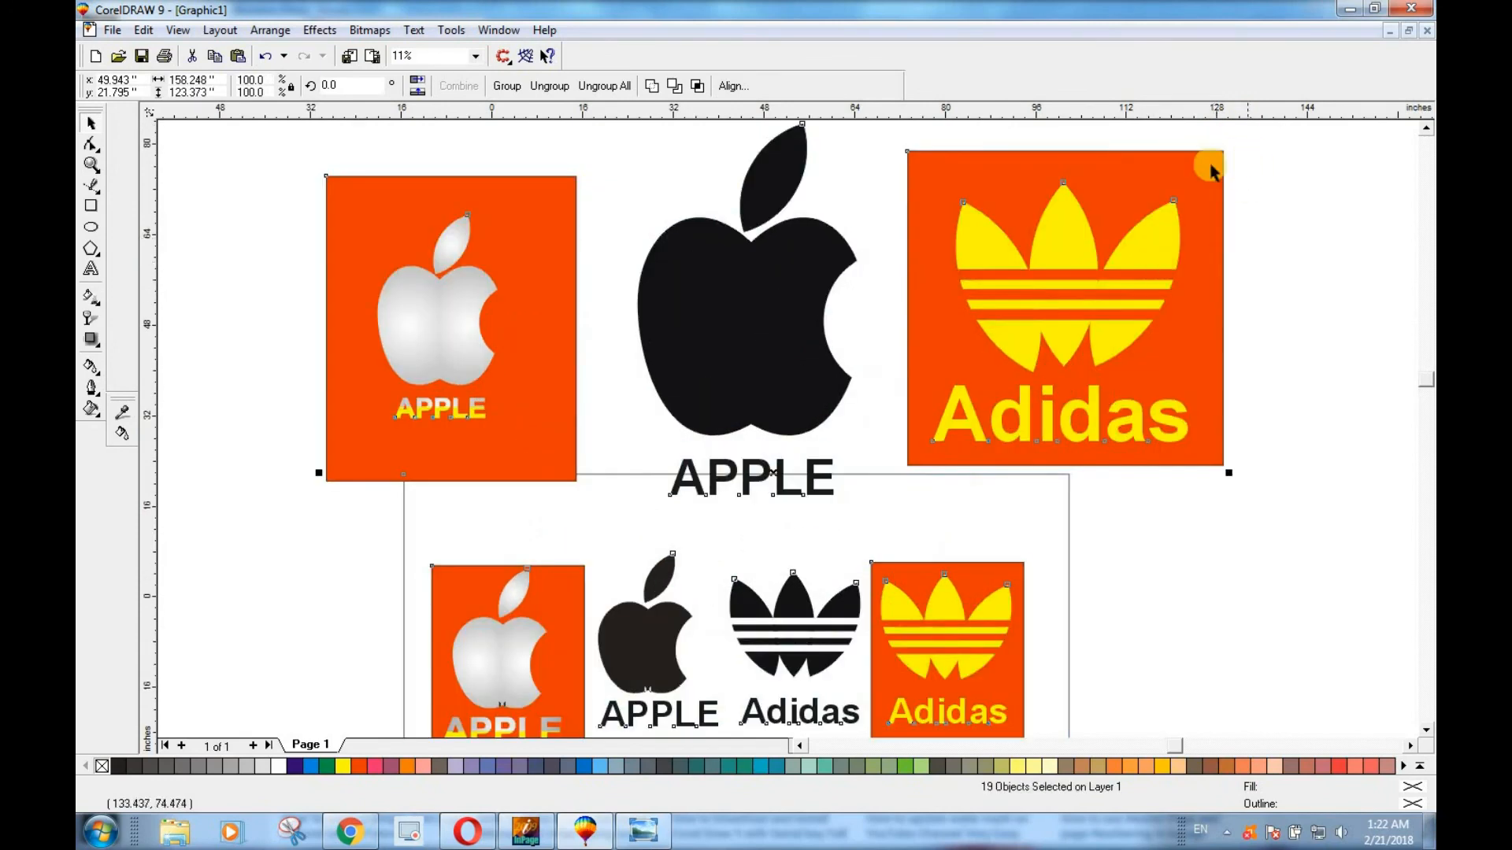
scroll(1356, 181, "up", 1)
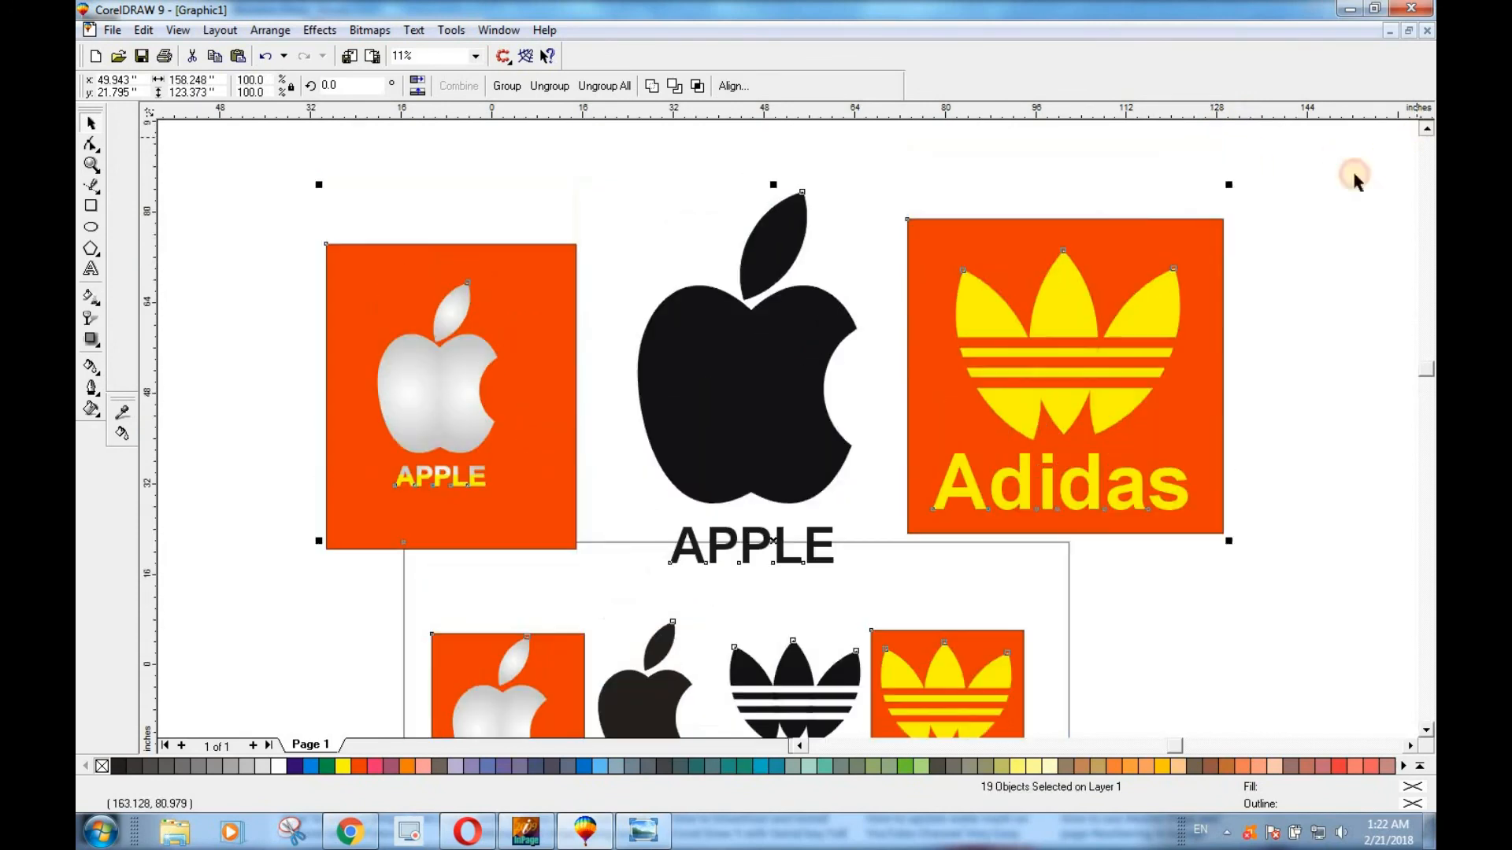
right_click(1230, 189)
left_click(1231, 193)
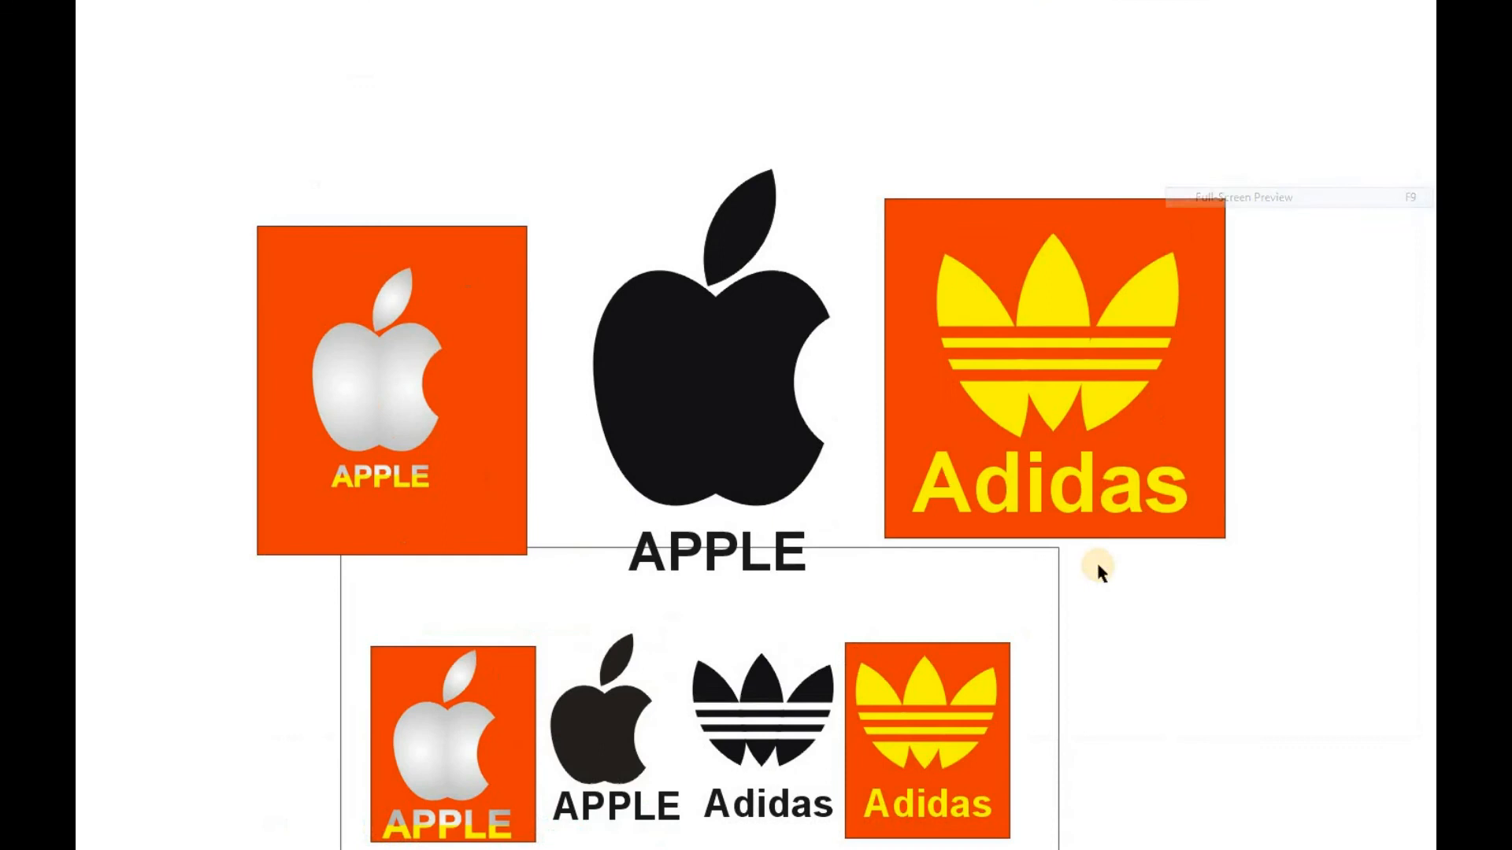